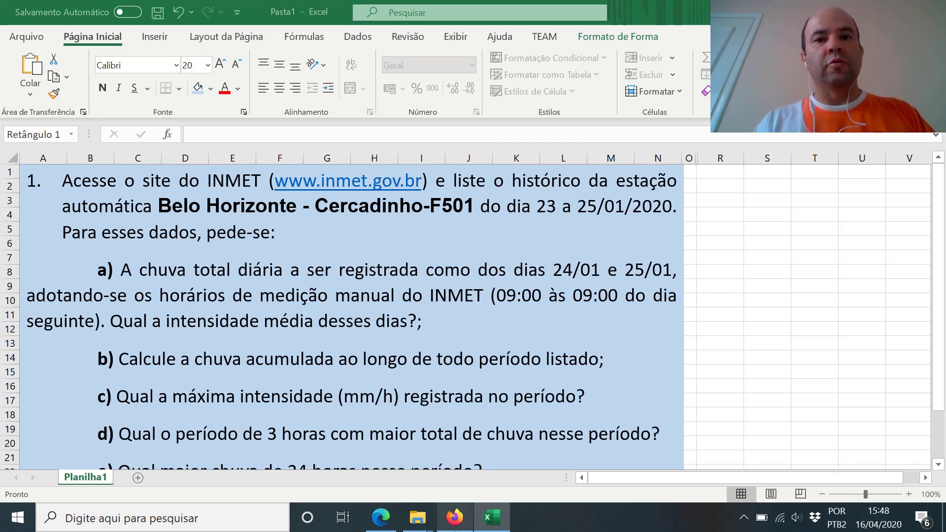
pyautogui.click(454, 517)
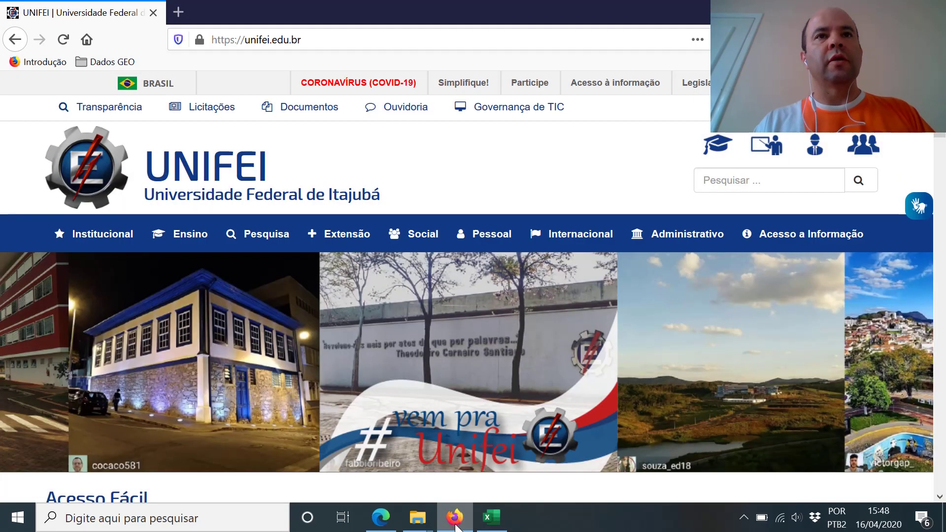
pyautogui.click(337, 39)
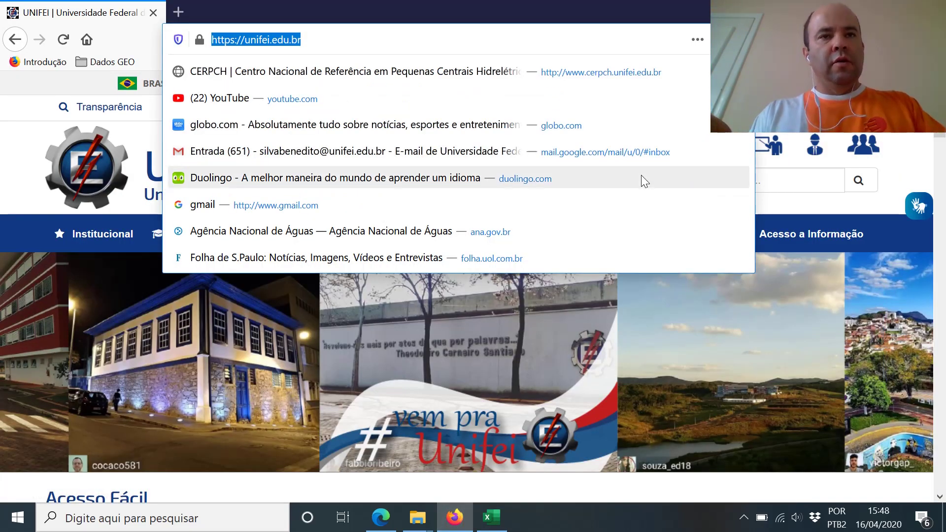
pyautogui.write('www.inmet')
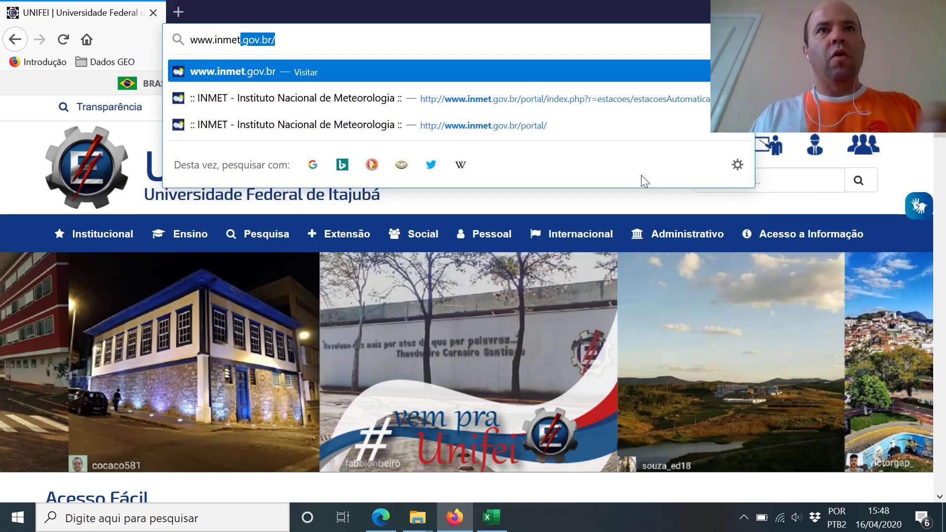
pyautogui.press('Return')
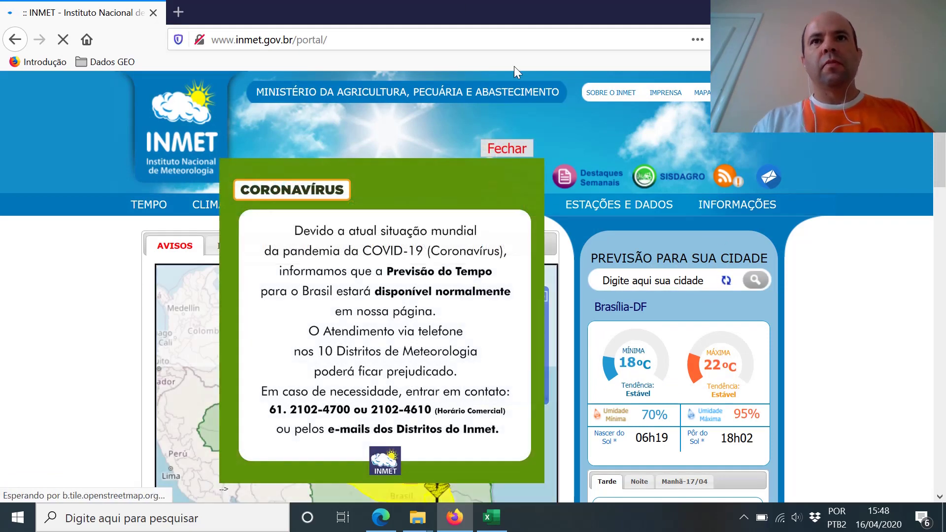
pyautogui.click(508, 151)
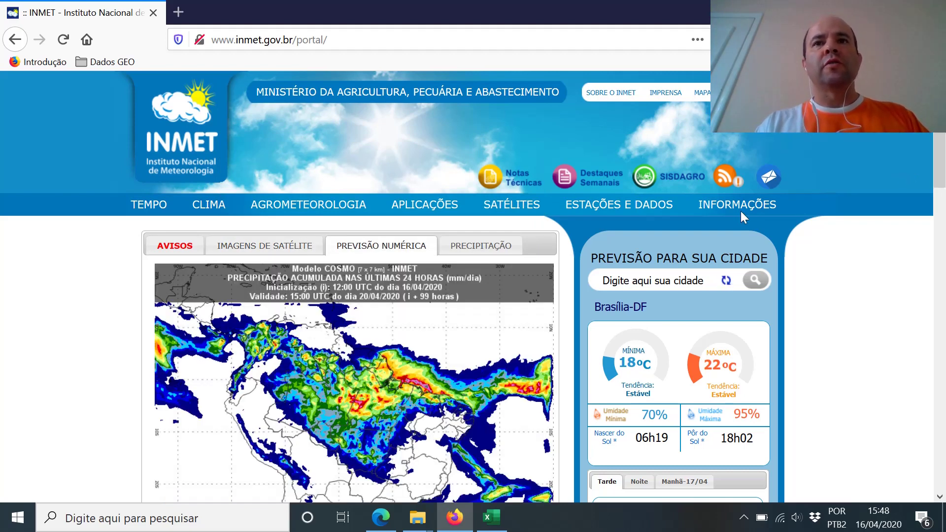
# Step: Open the meteorological data page for automatic stations (Estações Automáticas) and dismiss the Google Maps error over the station map
pyautogui.moveTo(619, 210)
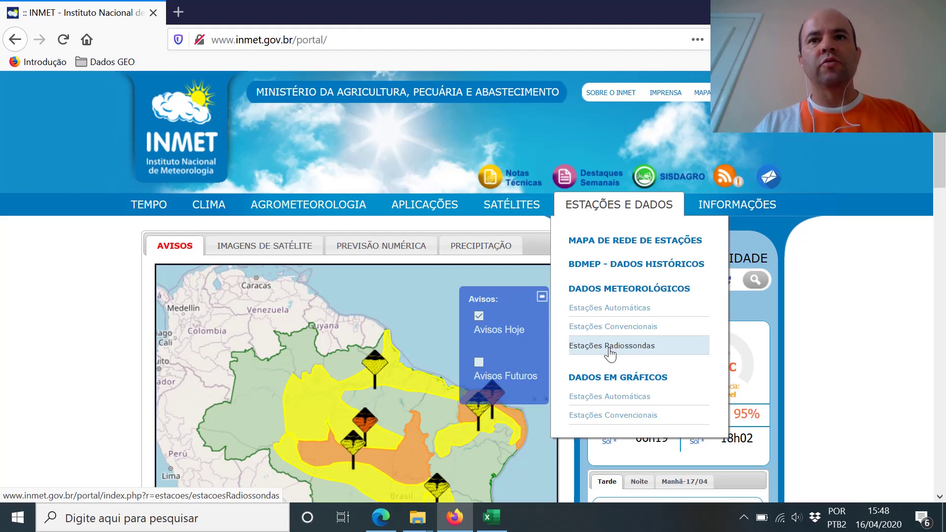
pyautogui.click(650, 313)
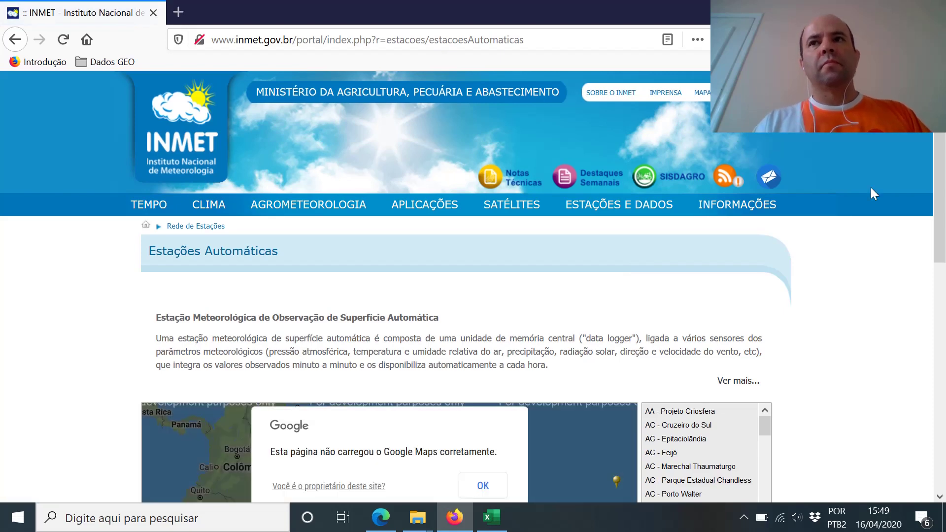
pyautogui.scroll(-3, 941, 213)
pyautogui.scroll(-3, 942, 213)
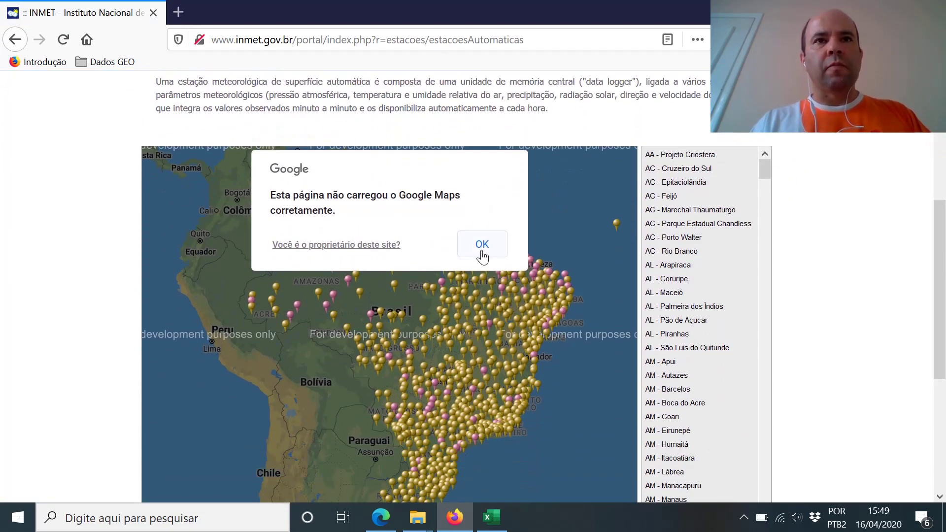
pyautogui.click(482, 245)
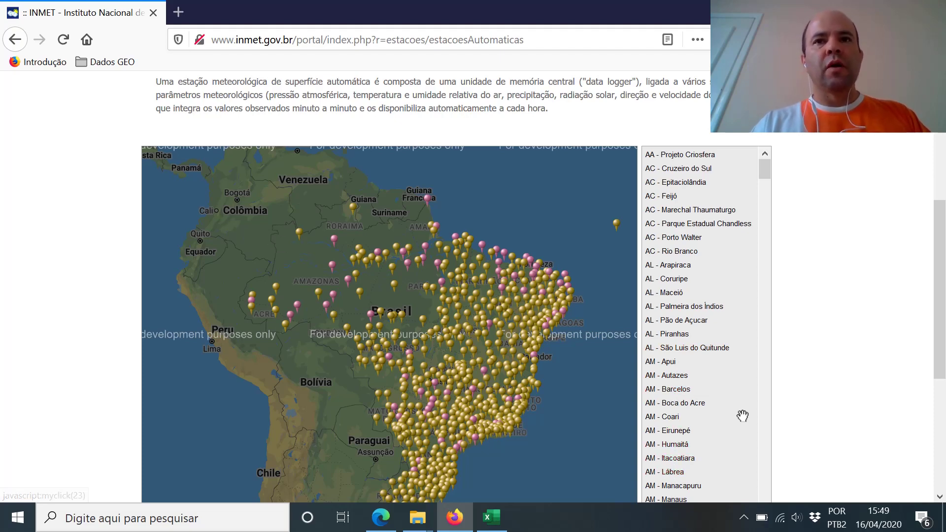
# Step: Find the Belo Horizonte - Cercadinho-F501 station on the map and open its data query form
pyautogui.moveTo(942, 357); pyautogui.dragTo(939, 396)
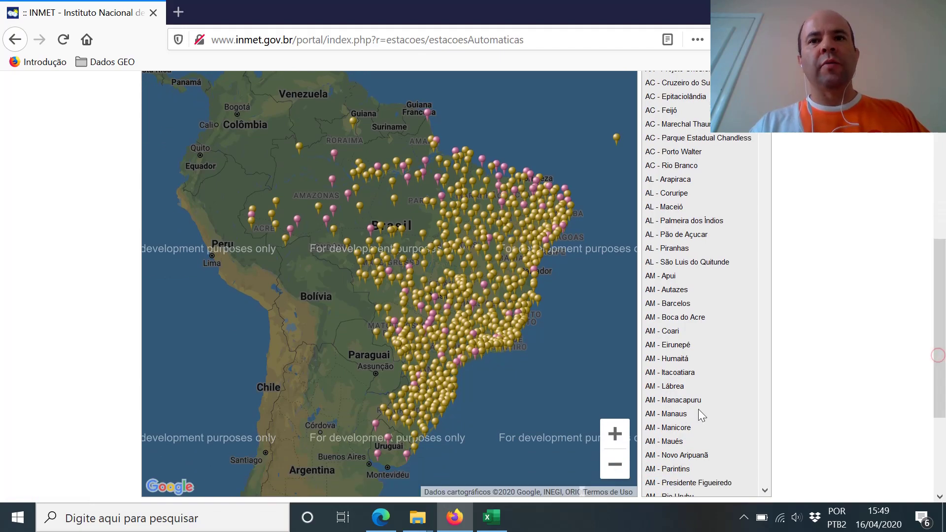
pyautogui.click(615, 435)
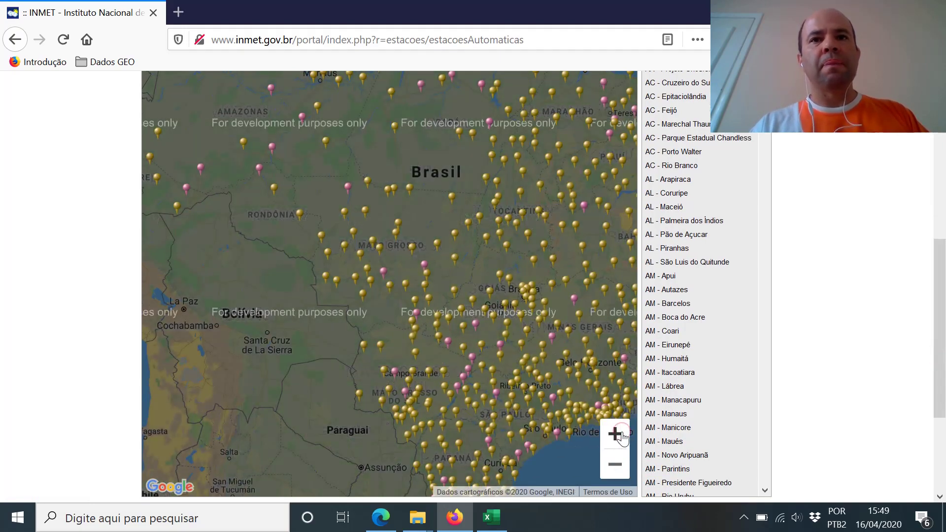
pyautogui.click(615, 434)
pyautogui.moveTo(558, 327); pyautogui.dragTo(301, 197)
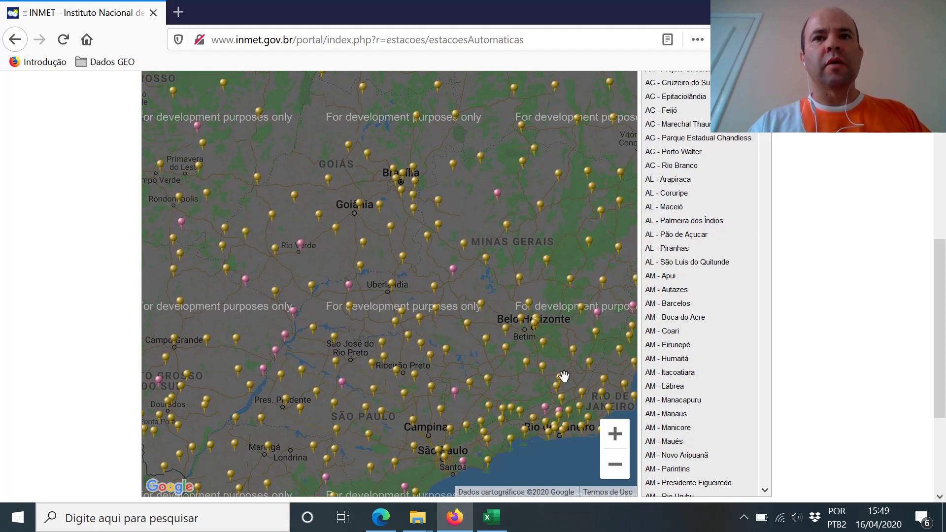
pyautogui.moveTo(553, 376); pyautogui.dragTo(362, 322)
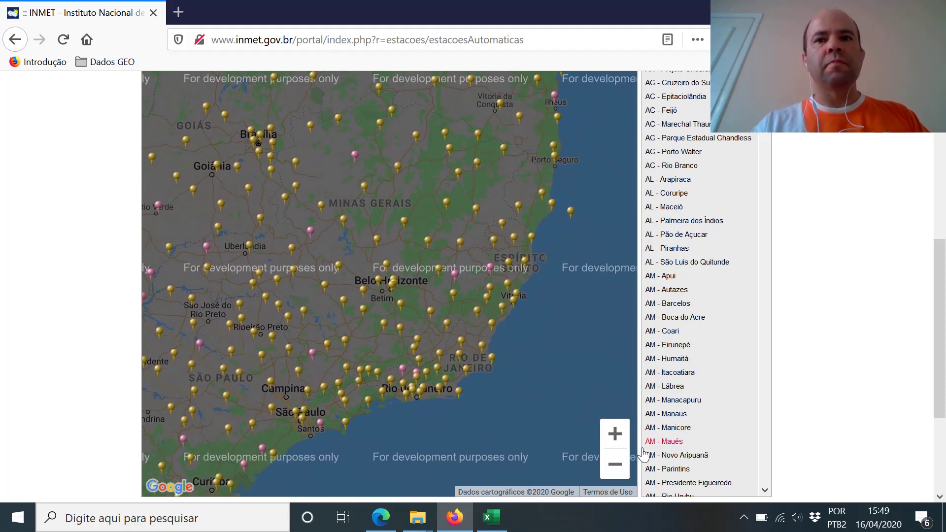
pyautogui.click(616, 434)
pyautogui.click(615, 434)
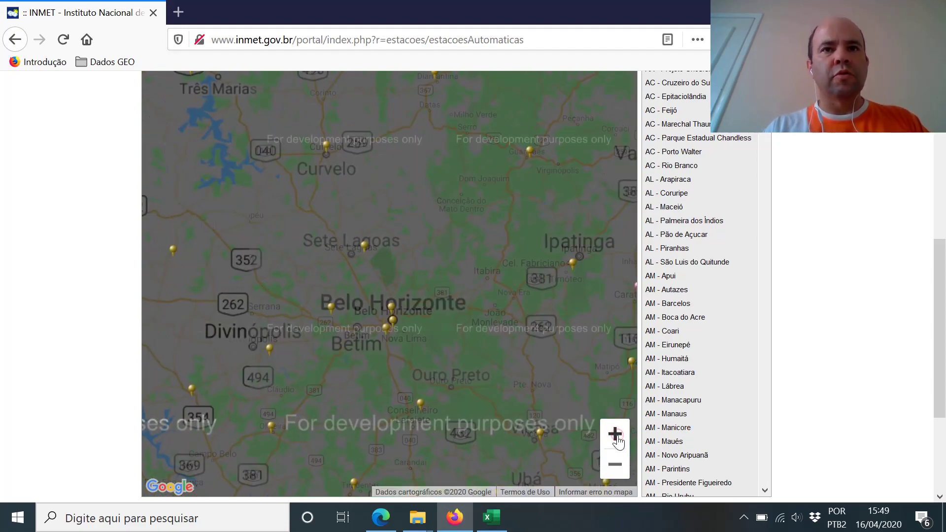
pyautogui.click(616, 435)
pyautogui.moveTo(408, 412); pyautogui.dragTo(428, 277)
pyautogui.click(623, 433)
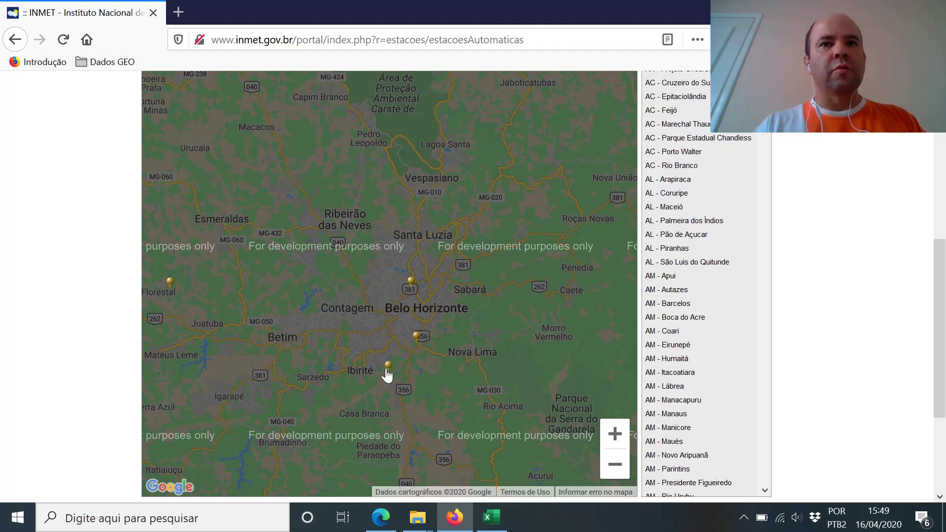
pyautogui.moveTo(391, 375)
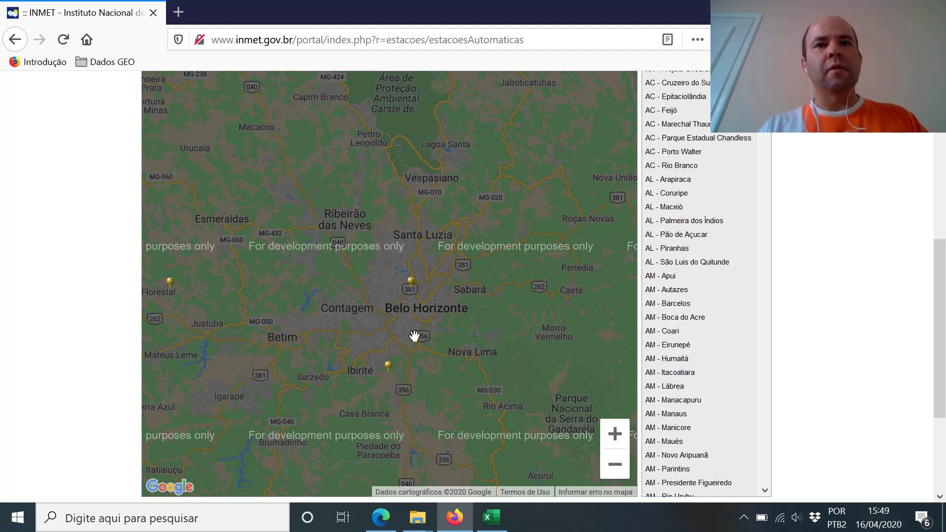
pyautogui.moveTo(420, 344)
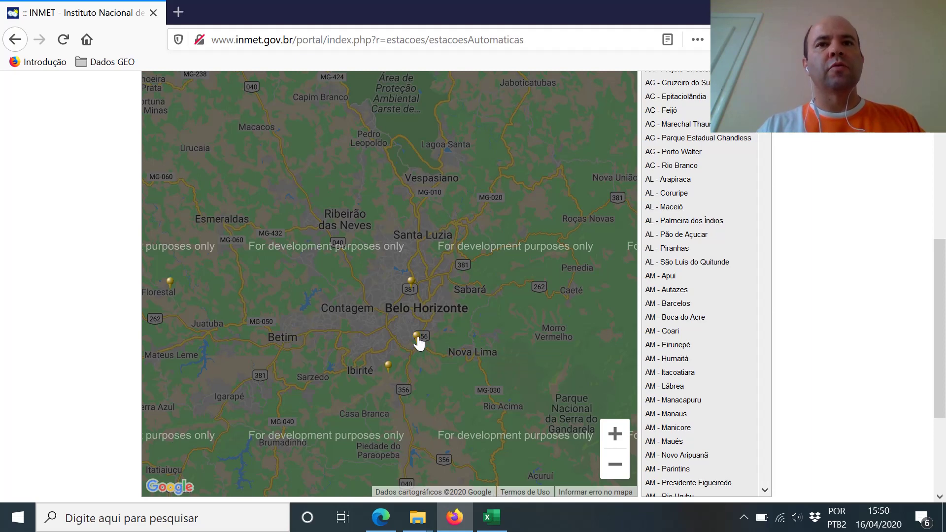
pyautogui.click(418, 344)
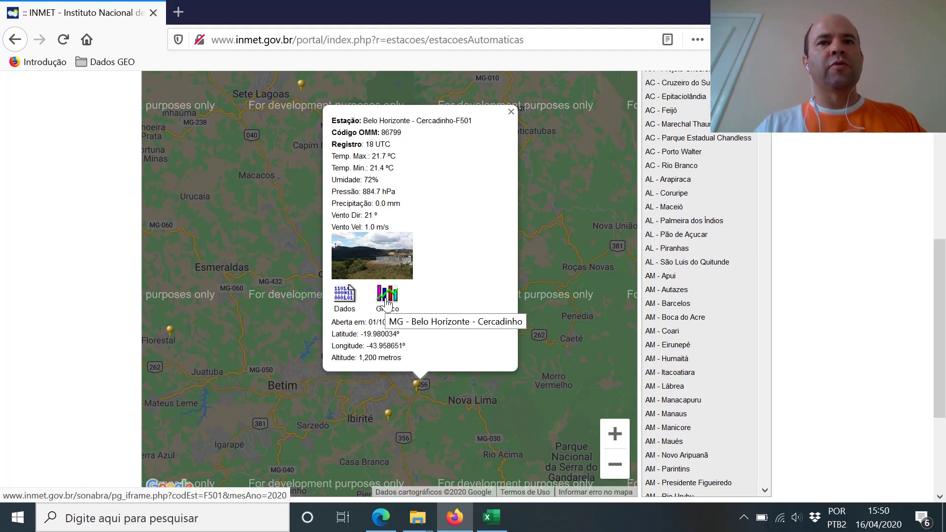
pyautogui.click(344, 302)
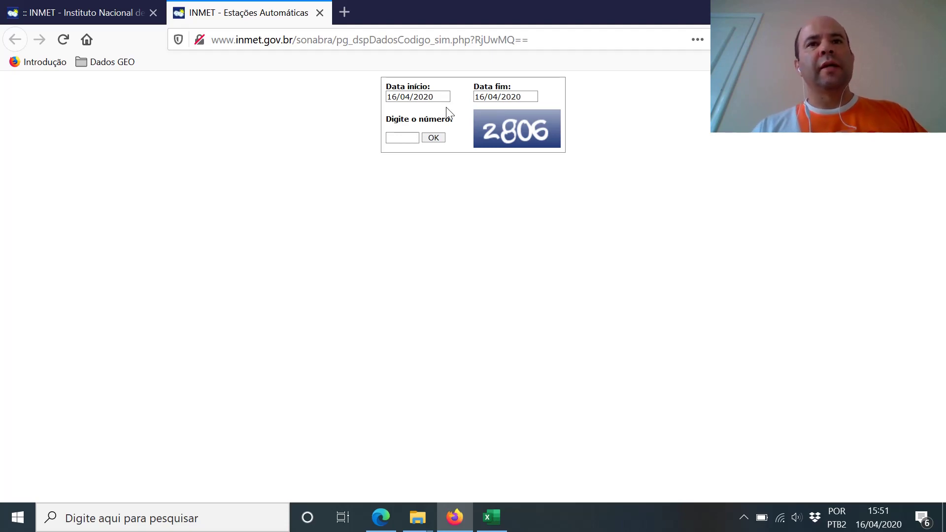
# Step: Check the requested period in the Excel exercise, return to Firefox and set the query's start date to 22/01/2020
pyautogui.click(486, 522)
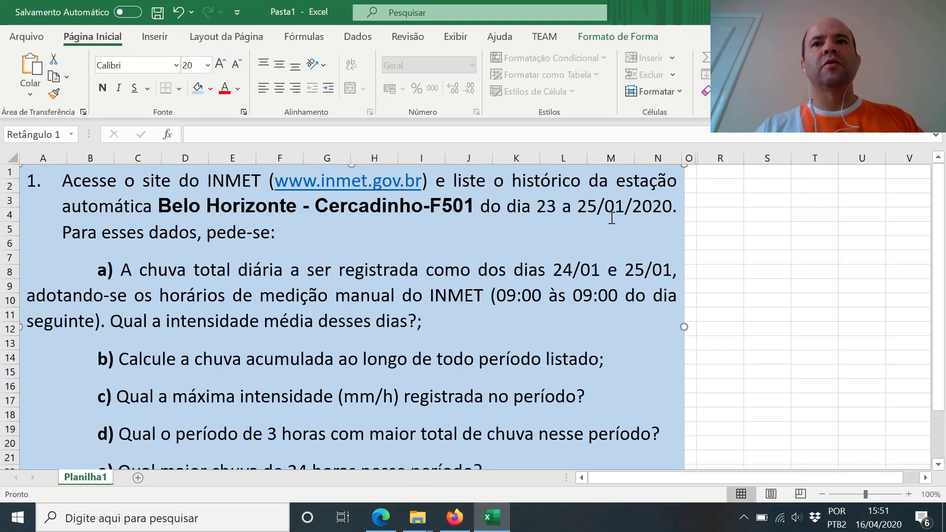
pyautogui.click(454, 518)
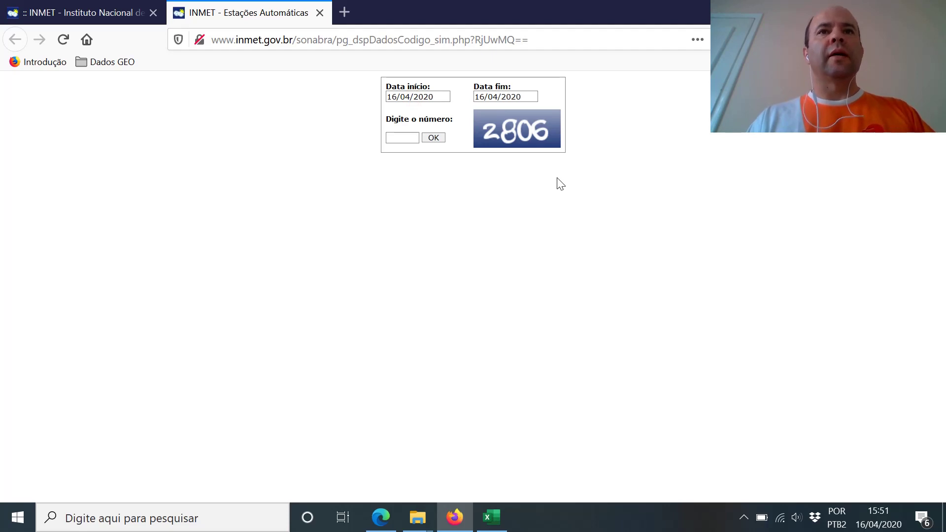
pyautogui.press('BackSpace')
pyautogui.press('BackSpace')
pyautogui.write('22')
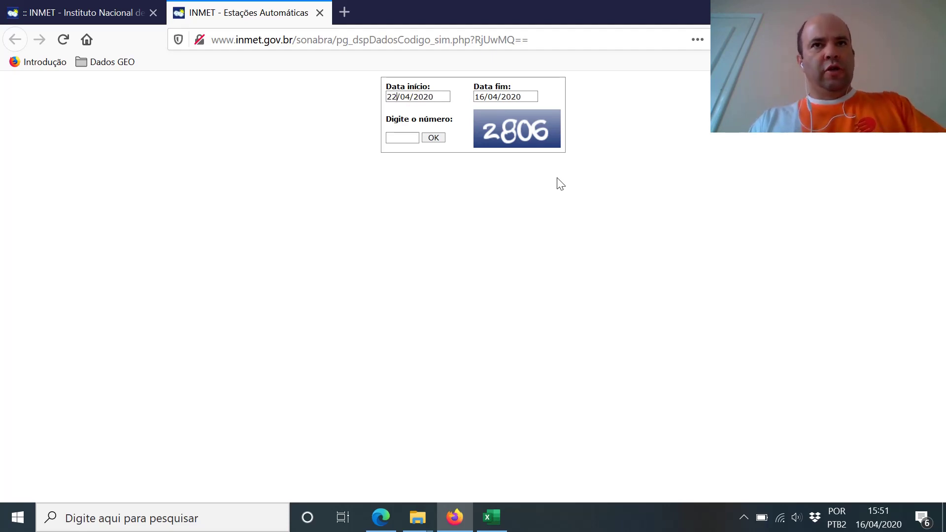
pyautogui.click(410, 97)
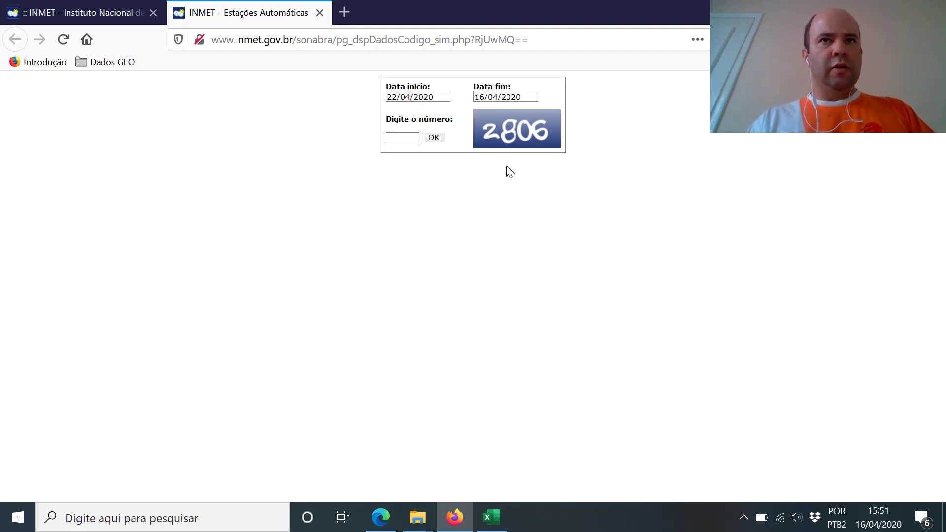
pyautogui.press('BackSpace')
pyautogui.press('BackSpace')
pyautogui.write('01')
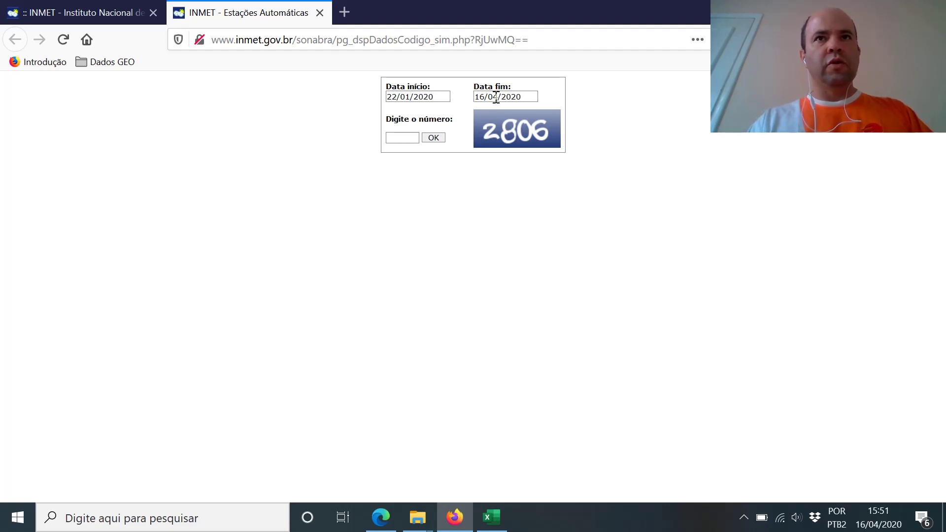
# Step: Set the end date (Data fim) of the station data query to 26/01/2020
pyautogui.moveTo(486, 97); pyautogui.dragTo(462, 95)
pyautogui.write('26')
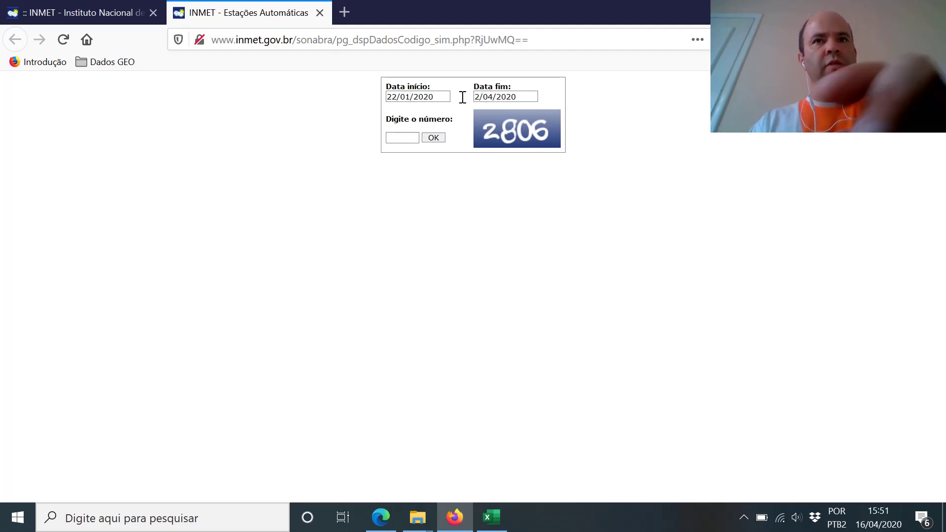
pyautogui.click(498, 98)
pyautogui.write('1')
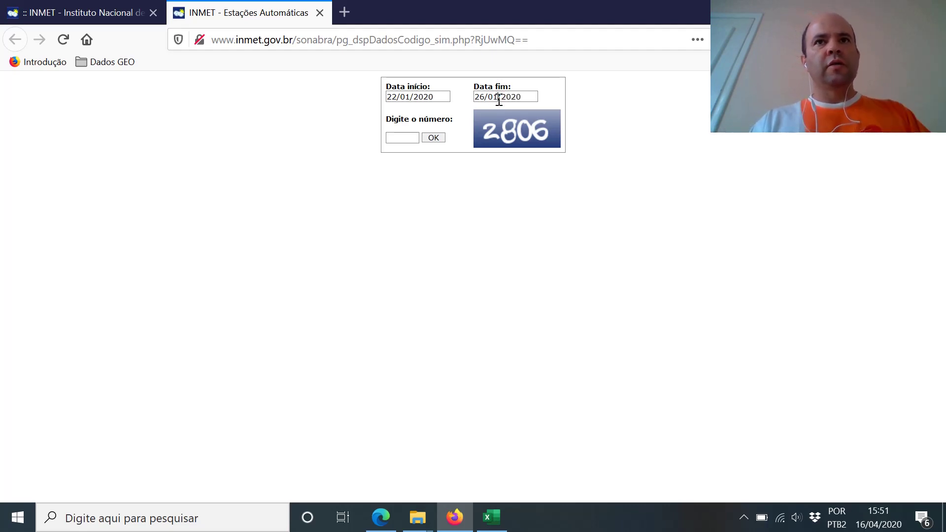
# Step: Enter the verification number shown in the image and submit the station data query
pyautogui.click(401, 136)
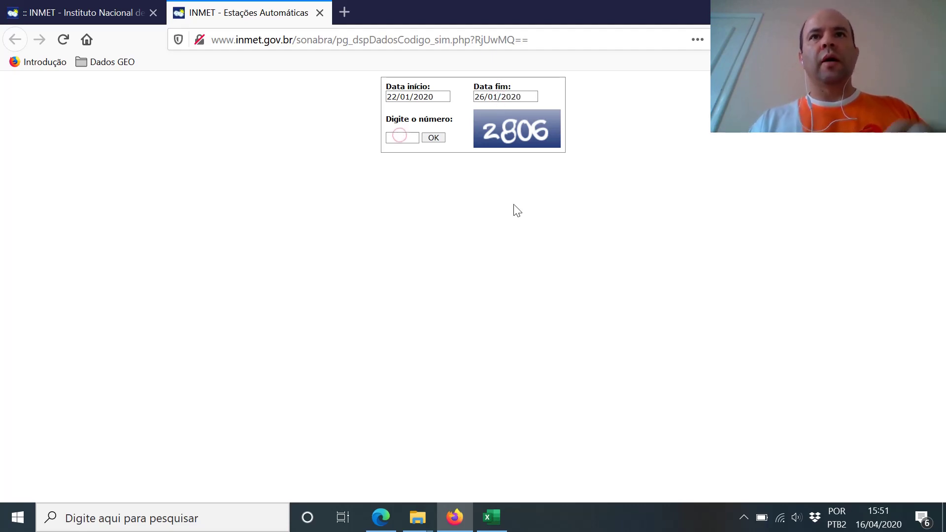
pyautogui.write('280')
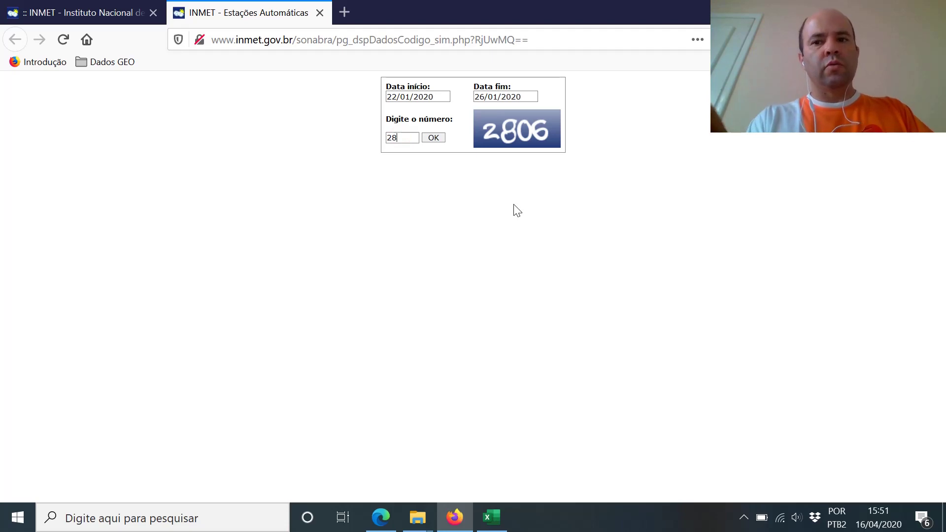
pyautogui.write('6')
pyautogui.click(433, 137)
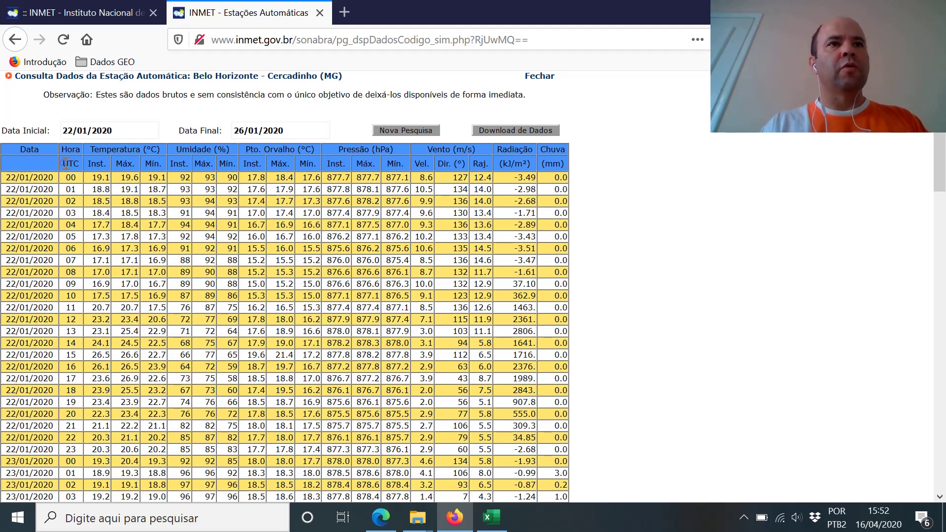
# Step: Open the station's hourly data as downloadable text and highlight all its records from the header to the last line
pyautogui.moveTo(66, 163); pyautogui.dragTo(80, 164)
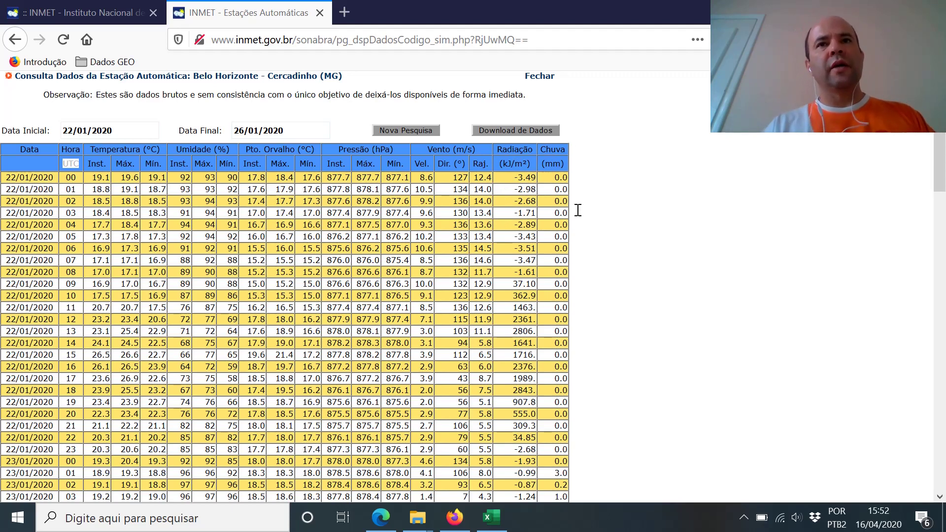
pyautogui.click(522, 132)
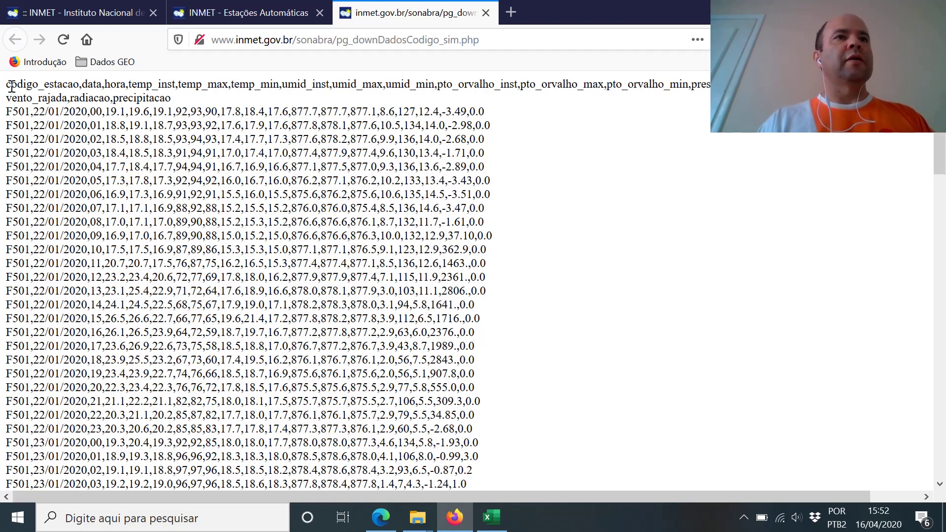
pyautogui.moveTo(9, 84); pyautogui.dragTo(503, 503)
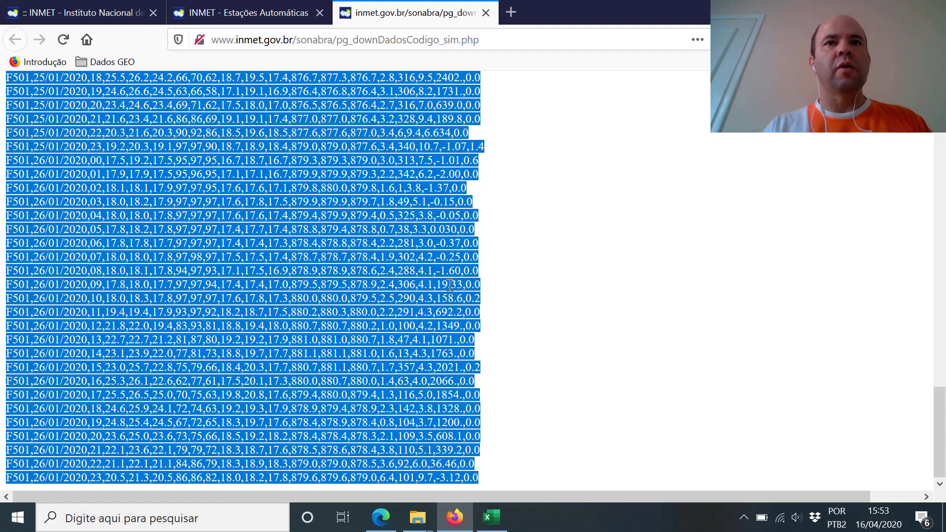
pyautogui.click(277, 292)
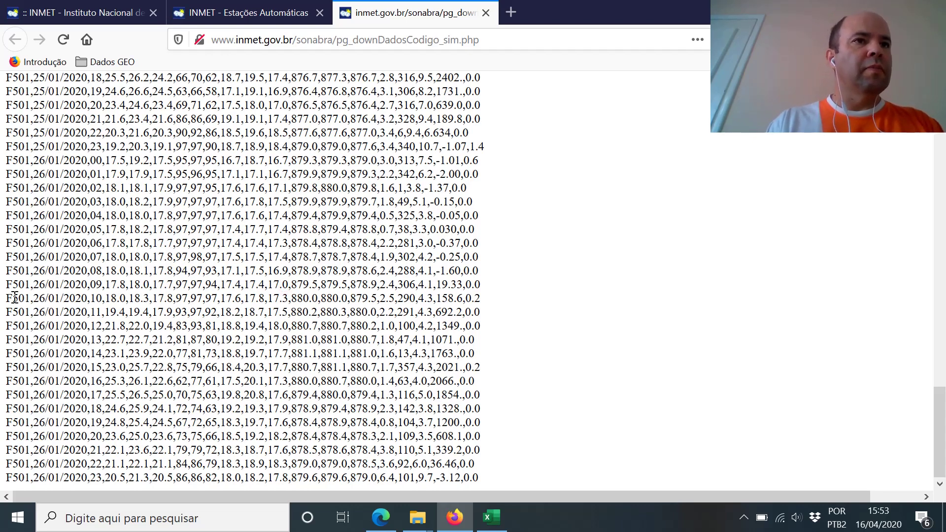
# Step: Examine the station code and the comma separating it from the date in the 26/01/2020 hour 10 record
pyautogui.moveTo(4, 298); pyautogui.dragTo(28, 297)
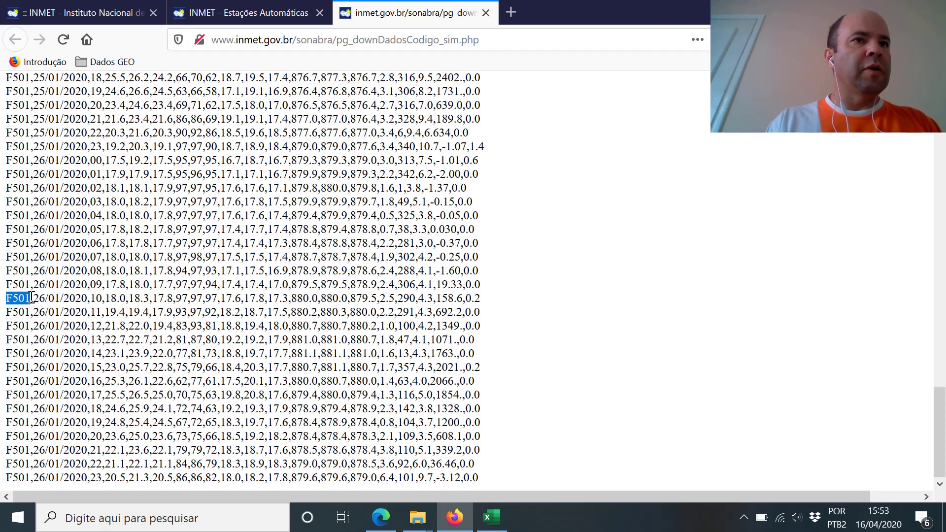
pyautogui.click(32, 299)
pyautogui.doubleClick(31, 298)
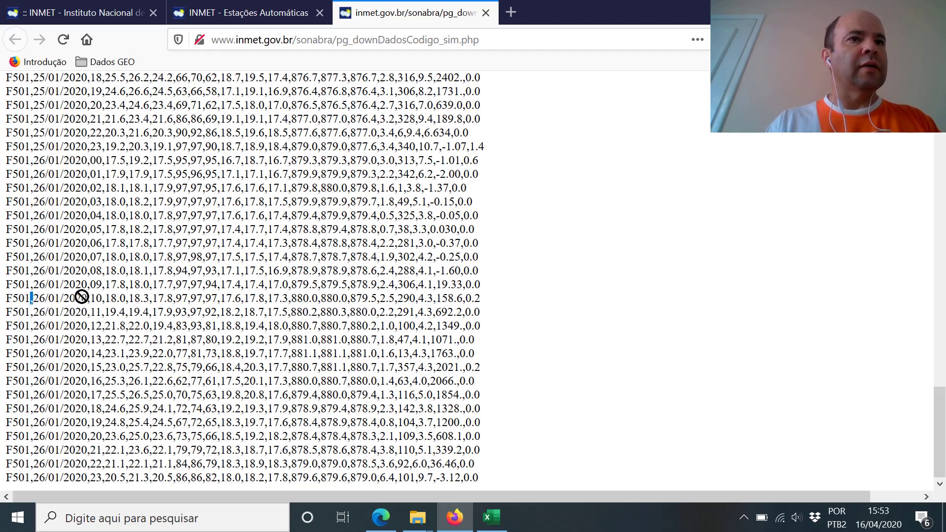
# Step: Examine the date field and the maximum temperature field in the 26/01/2020 hour 10 record
pyautogui.click(66, 298)
pyautogui.moveTo(33, 298); pyautogui.dragTo(87, 302)
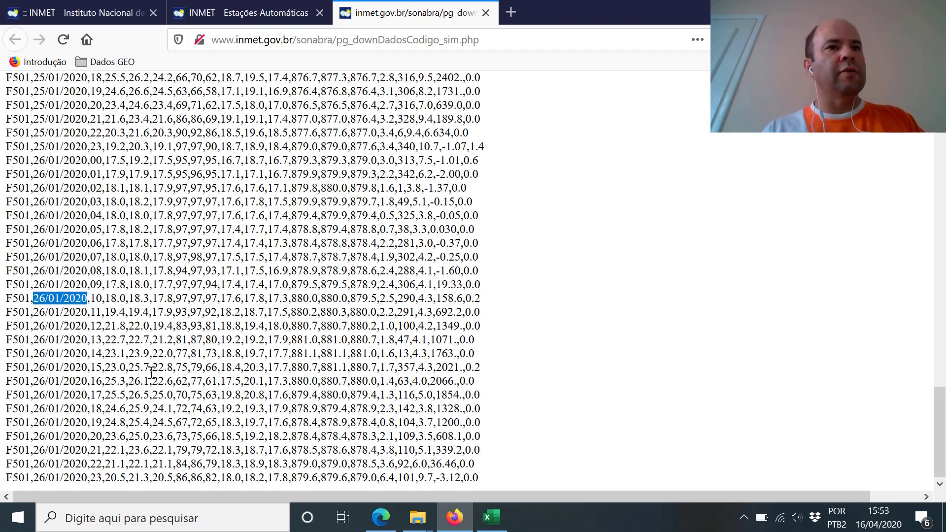
pyautogui.click(145, 299)
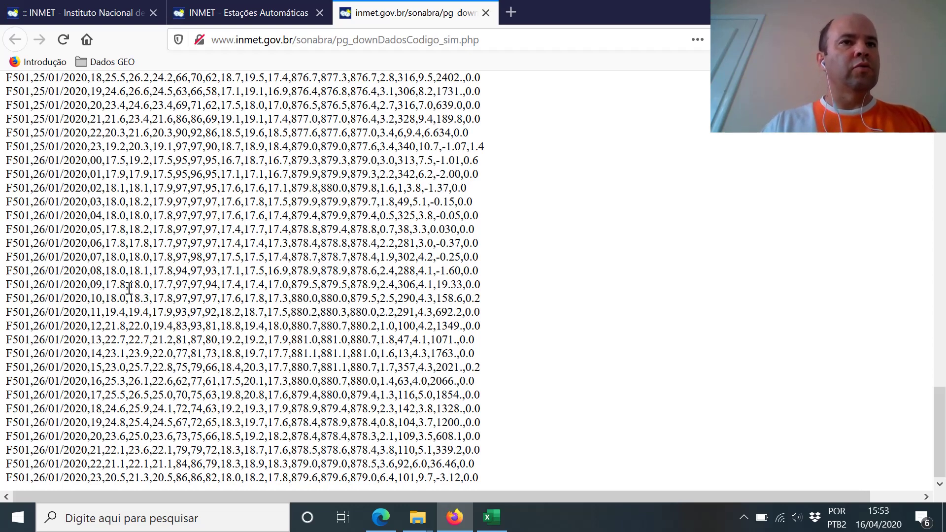
pyautogui.moveTo(129, 300); pyautogui.dragTo(150, 300)
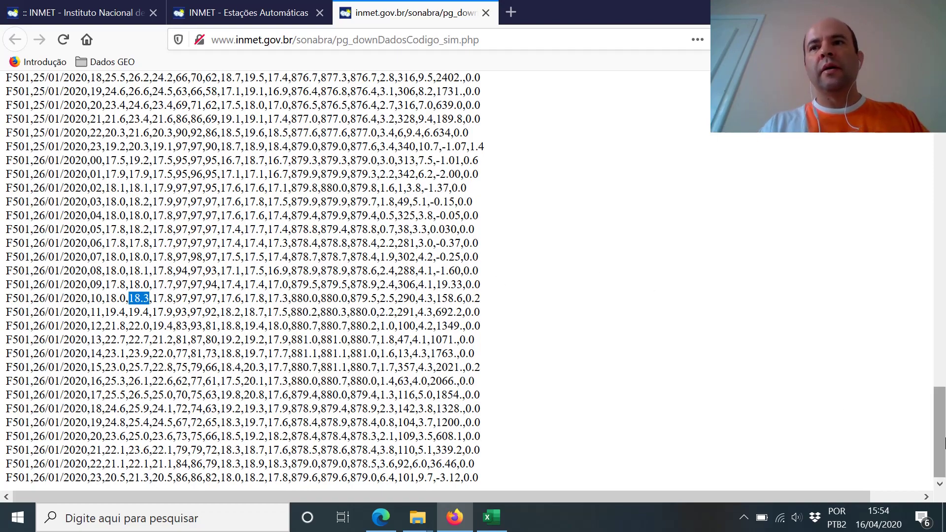
# Step: Select all the station's text records from the header line to the last 26/01/2020 record and copy them
pyautogui.moveTo(942, 446); pyautogui.dragTo(942, 141)
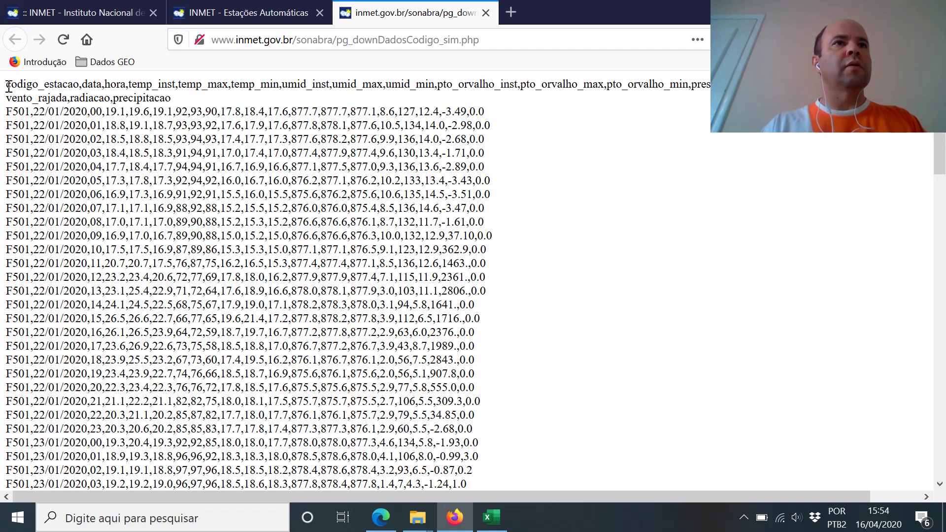
pyautogui.hotkey('shift', 'Down')
pyautogui.hotkey('shift', 'Down')
pyautogui.hotkey('shift', 'Down')
pyautogui.hotkey('shift', 'Down')
pyautogui.hotkey('shift', 'Down')
pyautogui.hotkey('shift', 'Down')
pyautogui.hotkey('shift', 'Down')
pyautogui.hotkey('shift', 'Down')
pyautogui.hotkey('shift', 'Down')
pyautogui.hotkey('shift', 'Down')
pyautogui.hotkey('shift', 'Down')
pyautogui.hotkey('shift', 'Down')
pyautogui.hotkey('shift', 'Down')
pyautogui.hotkey('shift', 'Down')
pyautogui.hotkey('shift', 'Down')
pyautogui.hotkey('shift', 'Down')
pyautogui.hotkey('shift', 'Down')
pyautogui.hotkey('shift', 'Down')
pyautogui.hotkey('shift', 'Down')
pyautogui.hotkey('shift', 'Down')
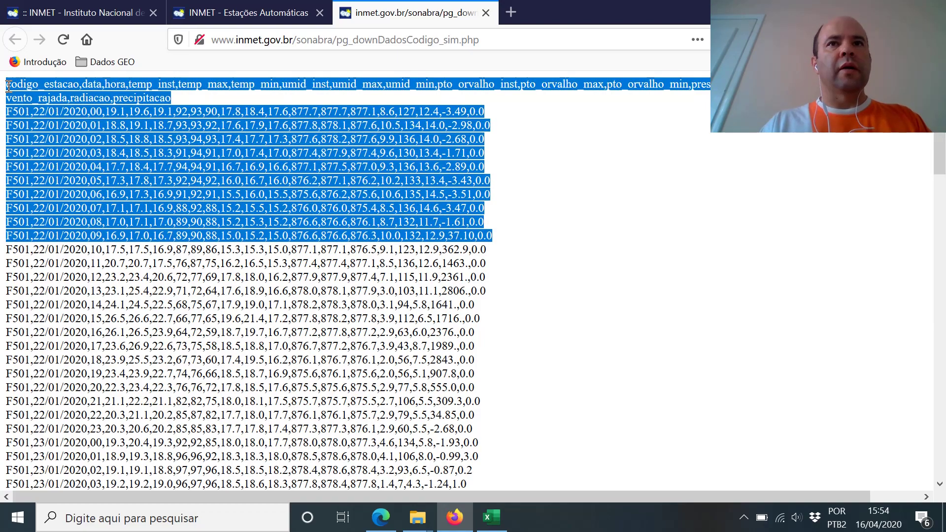
pyautogui.hotkey('shift', 'Down')
pyautogui.hotkey('shift', 'Down')
pyautogui.hotkey('shift', 'Down')
pyautogui.hotkey('shift', 'Down')
pyautogui.hotkey('shift', 'Down')
pyautogui.hotkey('shift', 'Down')
pyautogui.hotkey('shift', 'Down')
pyautogui.hotkey('shift', 'Down')
pyautogui.hotkey('shift', 'Down')
pyautogui.hotkey('shift', 'Down')
pyautogui.hotkey('shift', 'Down')
pyautogui.hotkey('shift', 'Down')
pyautogui.hotkey('shift', 'Down')
pyautogui.hotkey('shift', 'Down')
pyautogui.hotkey('shift', 'Down')
pyautogui.hotkey('shift', 'Down')
pyautogui.hotkey('shift', 'Down')
pyautogui.hotkey('shift', 'Down')
pyautogui.hotkey('shift', 'Down')
pyautogui.hotkey('shift', 'Down')
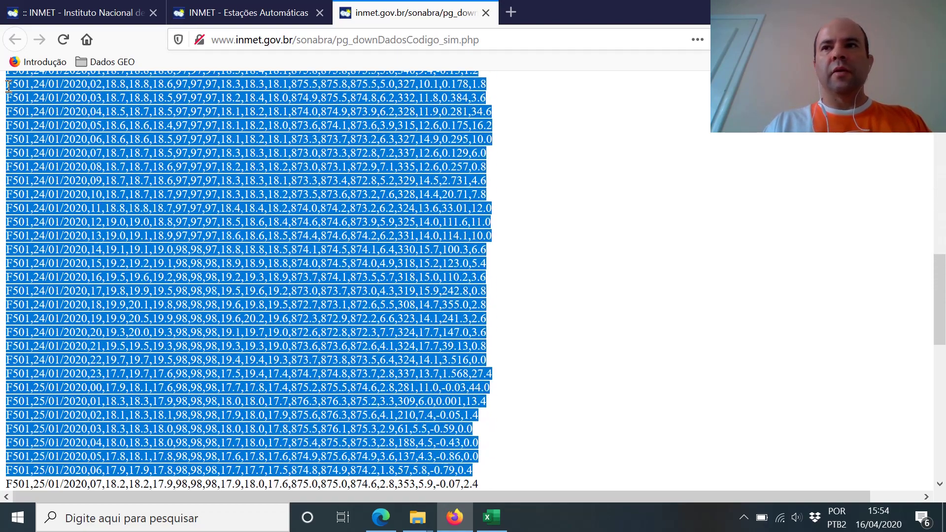
pyautogui.hotkey('shift', 'Down')
pyautogui.hotkey('shift', 'Down')
pyautogui.hotkey('shift', 'Down')
pyautogui.hotkey('shift', 'Down')
pyautogui.hotkey('shift', 'Down')
pyautogui.hotkey('shift', 'Down')
pyautogui.hotkey('shift', 'Down')
pyautogui.hotkey('shift', 'Down')
pyautogui.hotkey('shift', 'Down')
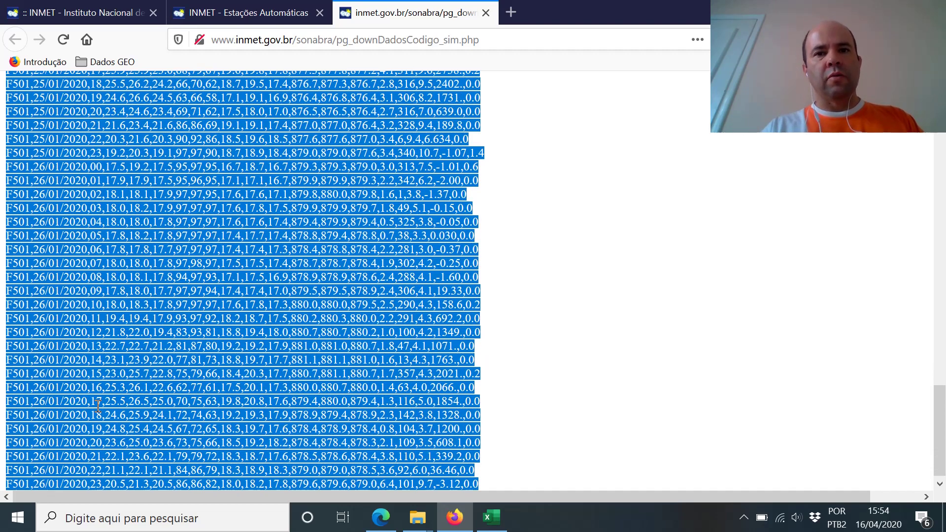
# Step: Switch to the Excel workbook Pasta1, add a new sheet and paste the copied station records starting at A1
pyautogui.click(493, 520)
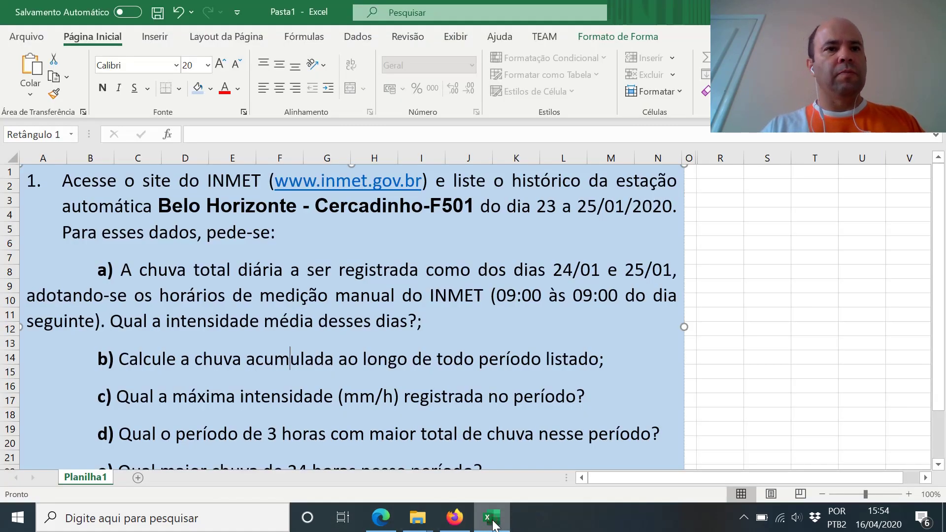
pyautogui.click(138, 477)
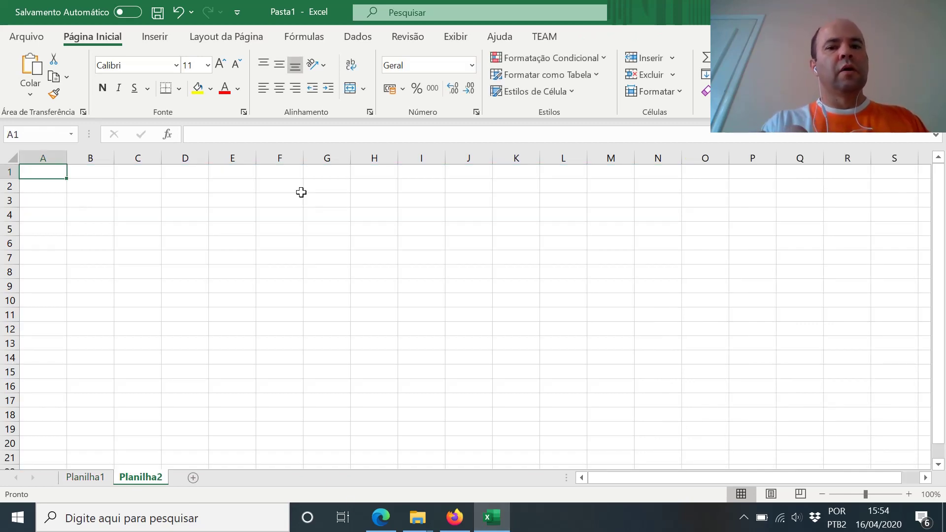
pyautogui.hotkey('ctrl', 'v')
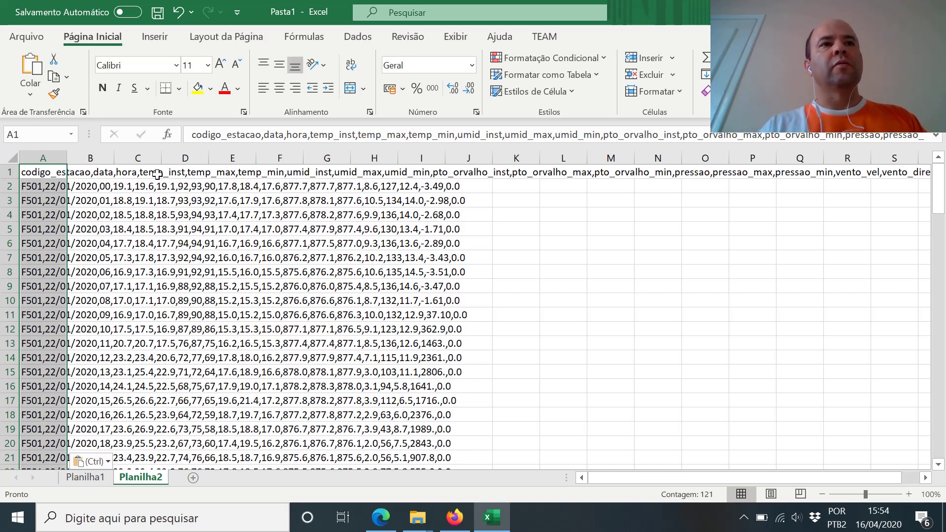
# Step: Split the pasted column A records into columns with Text to Columns, delimited by comma only instead of tab
pyautogui.click(354, 37)
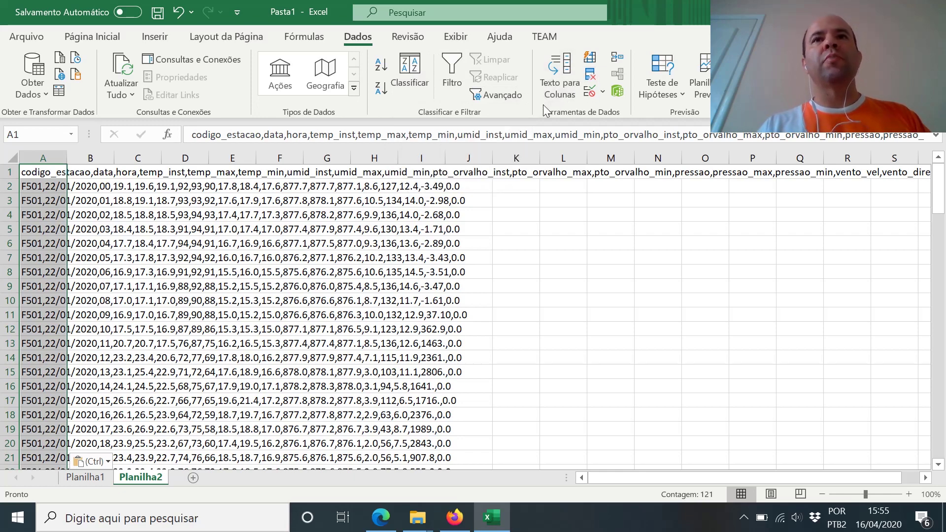
pyautogui.click(559, 83)
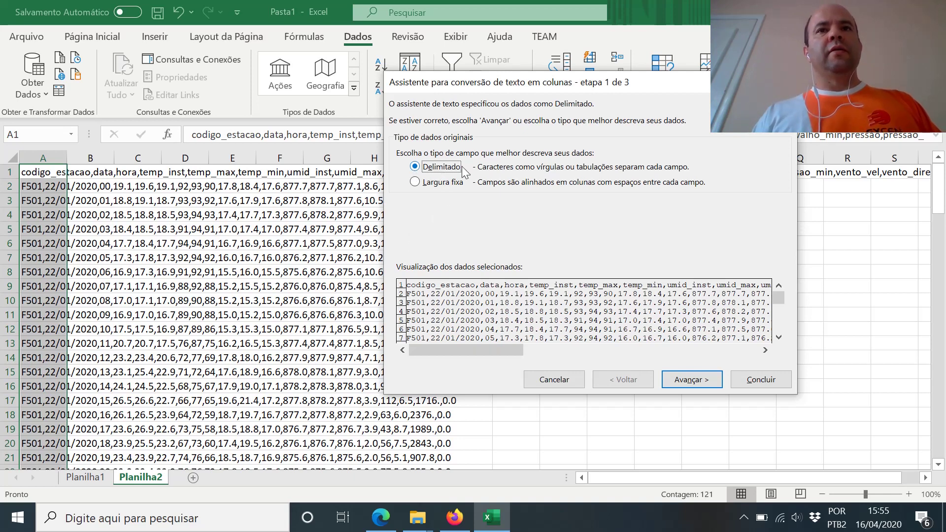
pyautogui.click(695, 379)
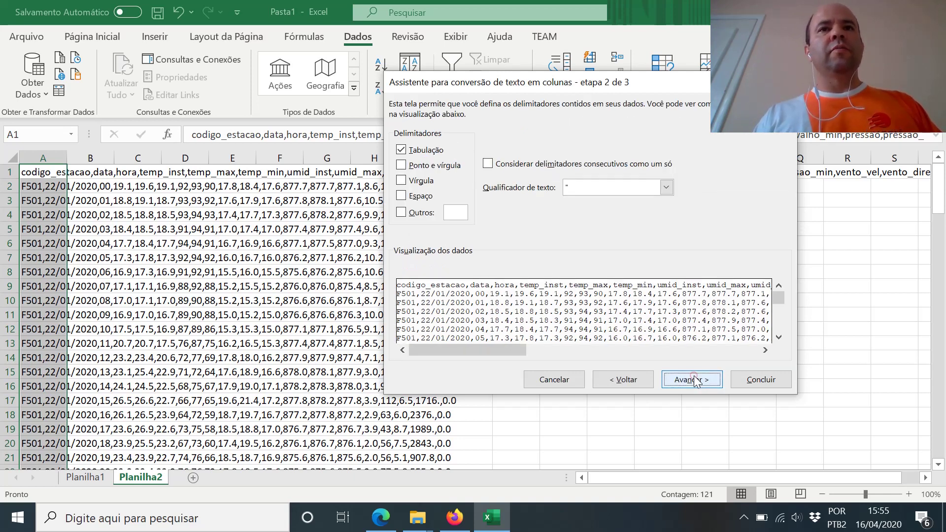
pyautogui.click(406, 152)
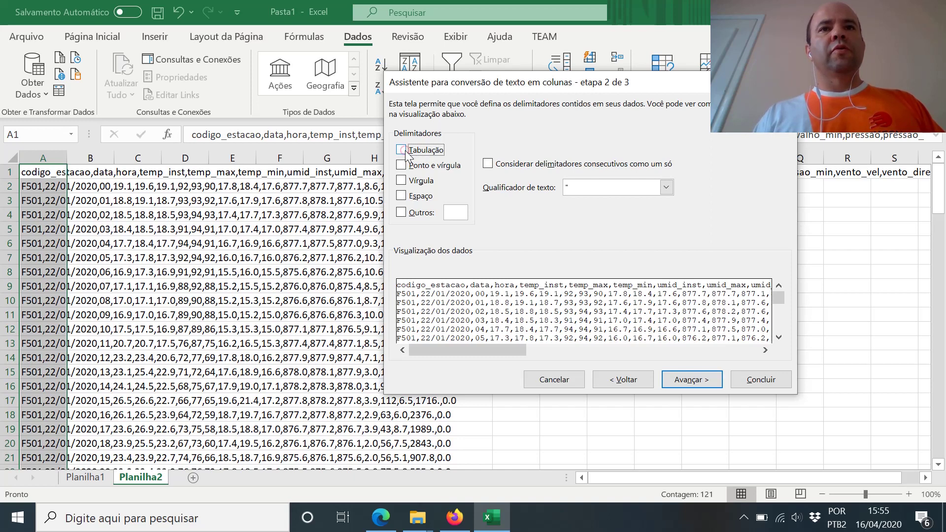
pyautogui.click(403, 181)
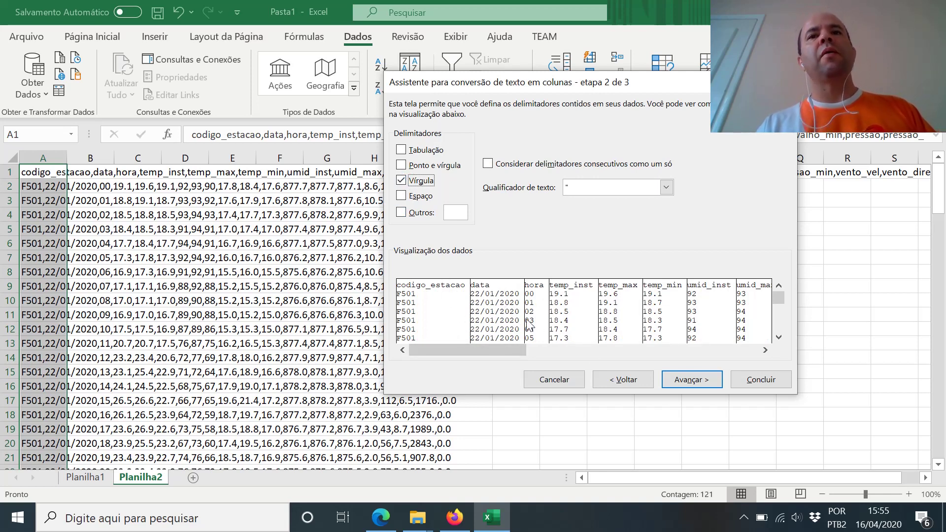
pyautogui.click(772, 386)
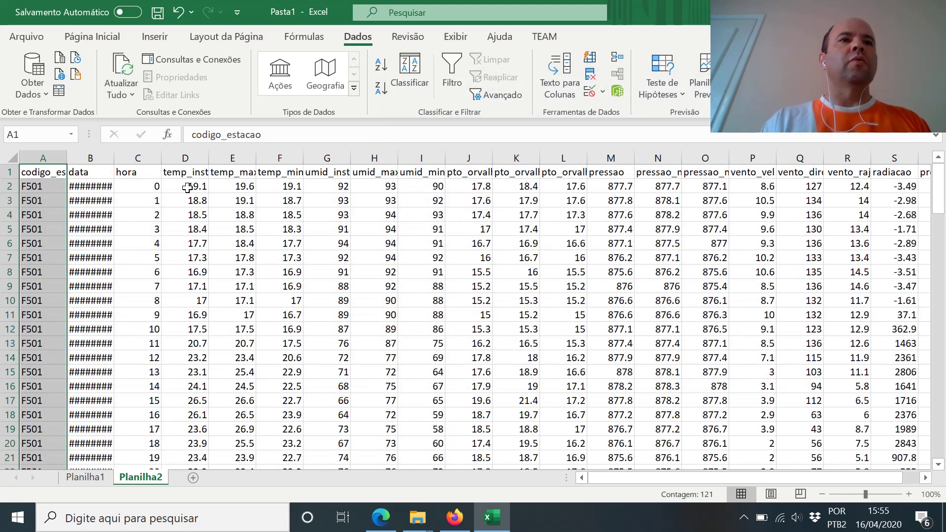
# Step: Auto-fit the width of the data column (B) so the full dates fit
pyautogui.click(182, 228)
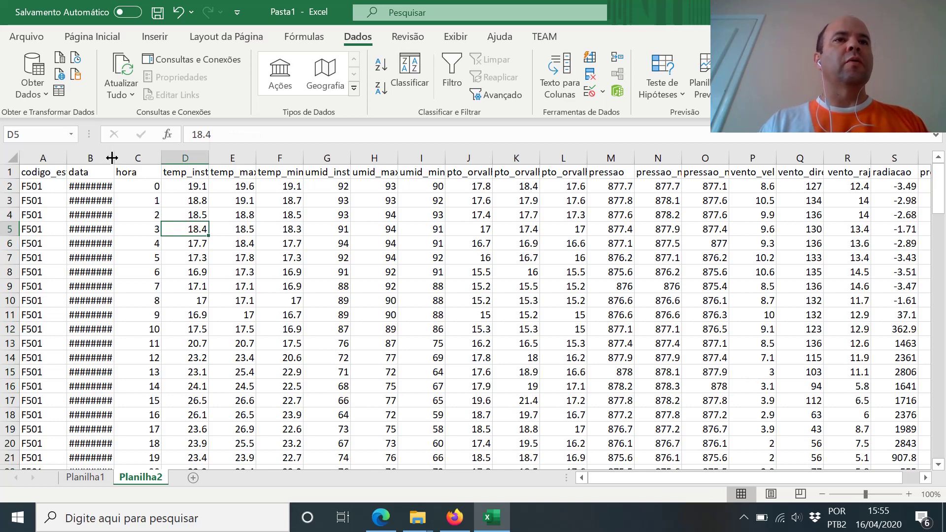
pyautogui.doubleClick(111, 158)
pyautogui.click(316, 186)
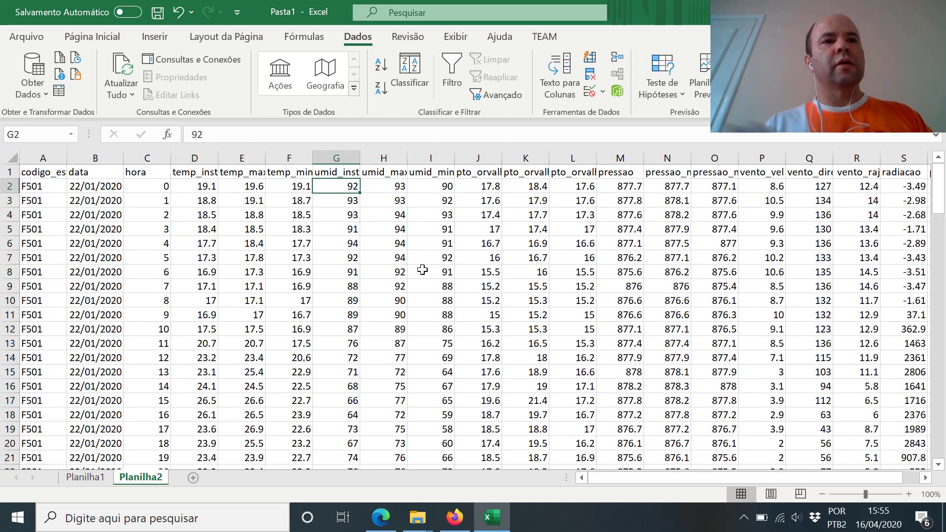
# Step: Rename the sheet holding the station data as Tabela INMET
pyautogui.doubleClick(154, 478)
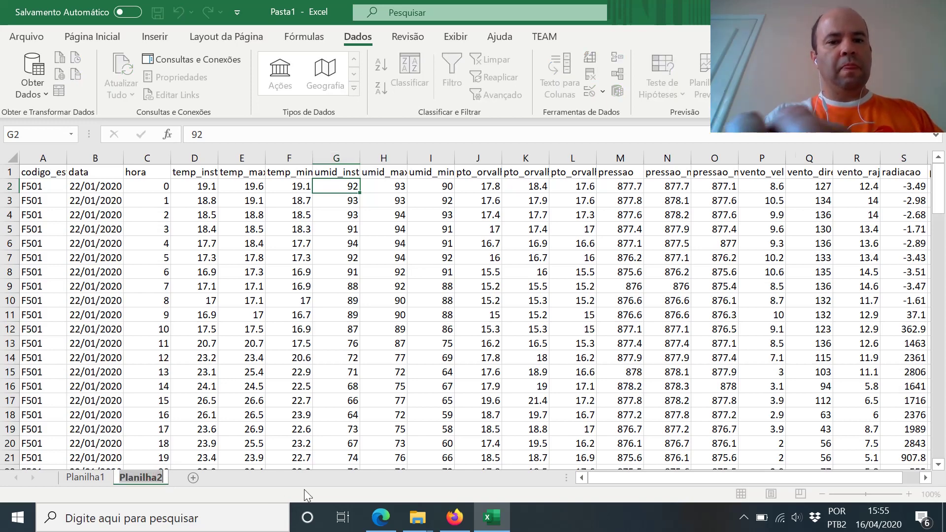
pyautogui.write('Tabe')
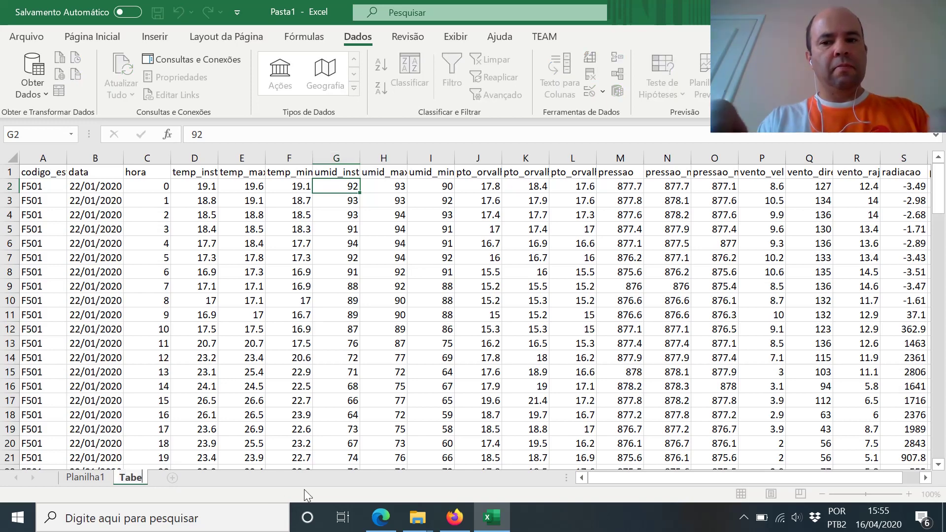
pyautogui.write('la INMET')
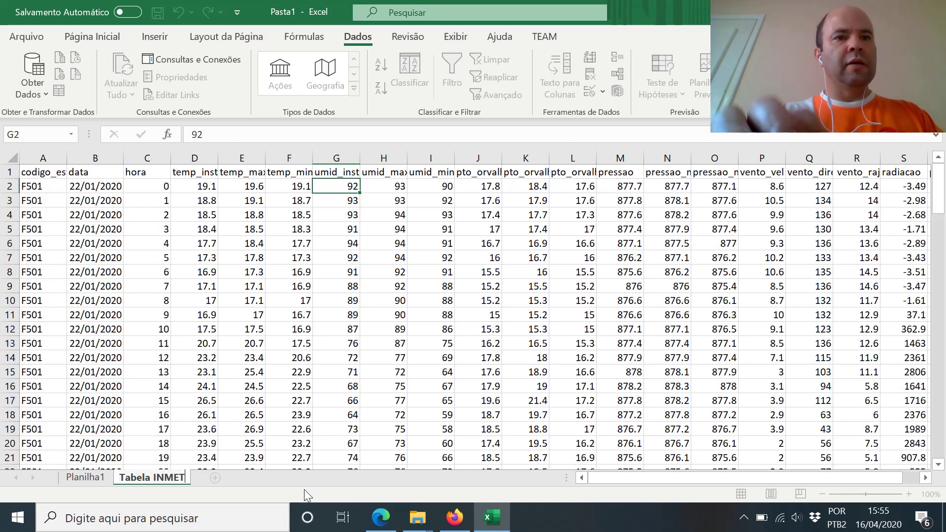
pyautogui.click(271, 251)
# Step: Examine the data columns of the station table across to precipitacao and return to the first column
pyautogui.click(199, 208)
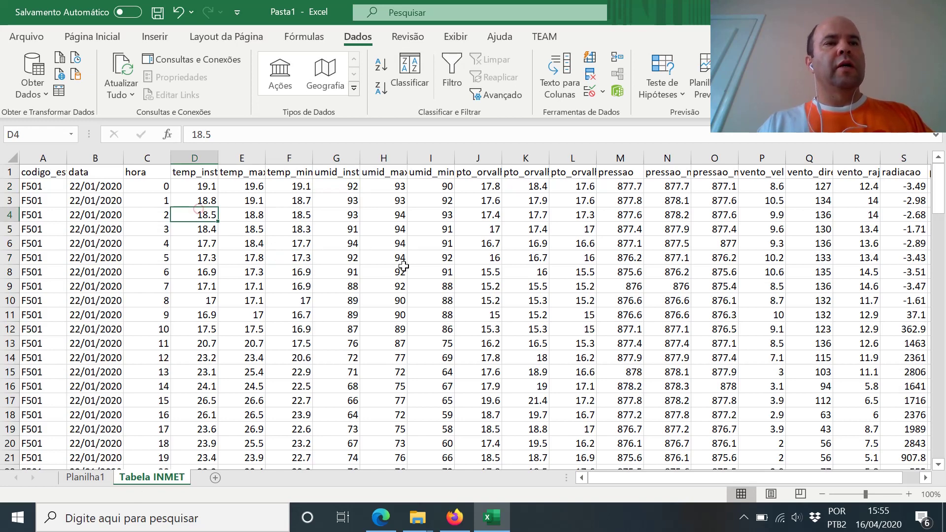
pyautogui.press('Right')
pyautogui.press('Right')
pyautogui.press('Right')
pyautogui.press('Right')
pyautogui.press('Right')
pyautogui.press('Right')
pyautogui.press('Right')
pyautogui.press('Right')
pyautogui.press('Right')
pyautogui.press('Right')
pyautogui.press('Right')
pyautogui.press('Right')
pyautogui.press('Right')
pyautogui.press('Right')
pyautogui.press('Right')
pyautogui.press('Right')
pyautogui.press('Right')
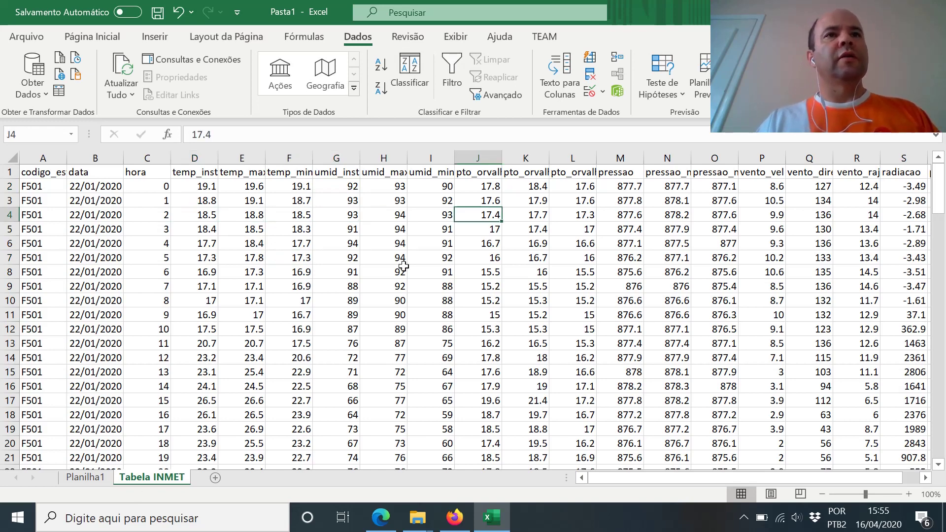
pyautogui.press('Right')
pyautogui.press('Right')
pyautogui.press('Left')
pyautogui.press('Left')
pyautogui.press('Left')
pyautogui.press('Up')
pyautogui.press('Up')
pyautogui.press('Up')
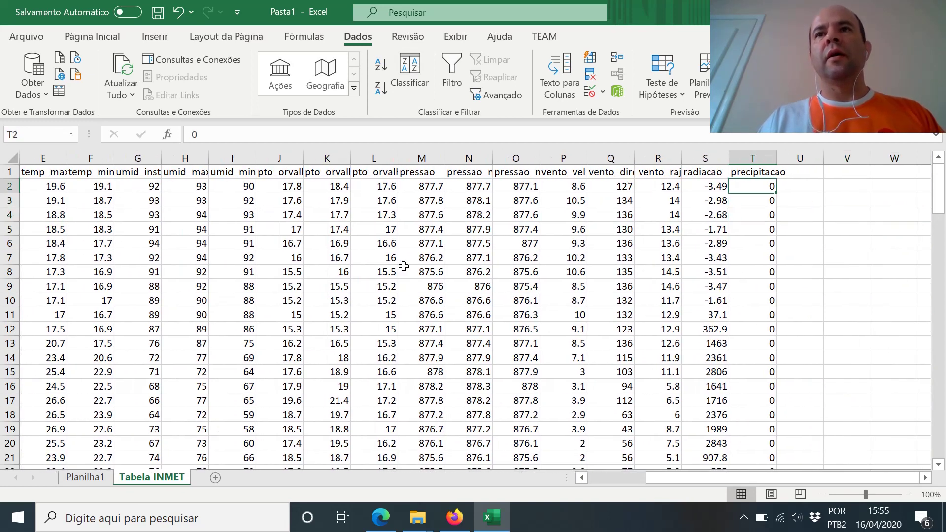
pyautogui.click(93, 215)
pyautogui.press('Left')
pyautogui.press('Left')
pyautogui.press('Left')
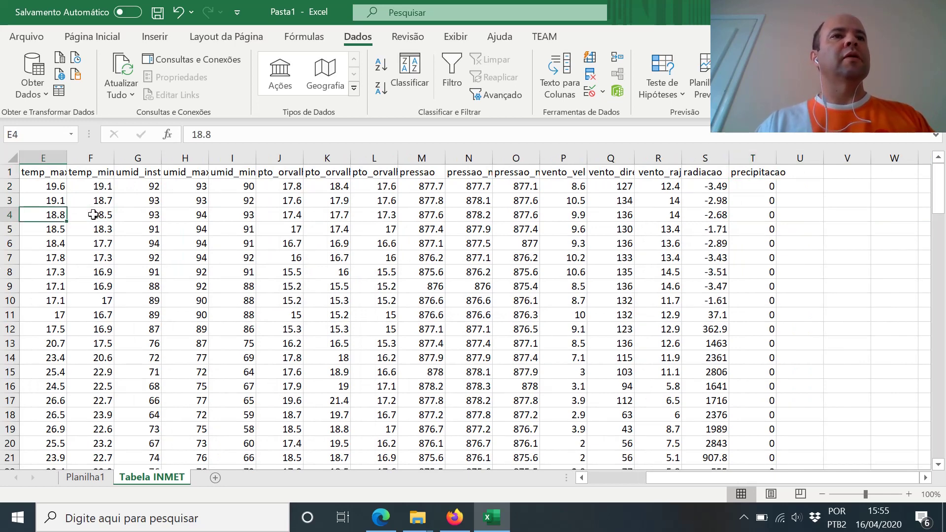
pyautogui.press('Left')
pyautogui.press('Left')
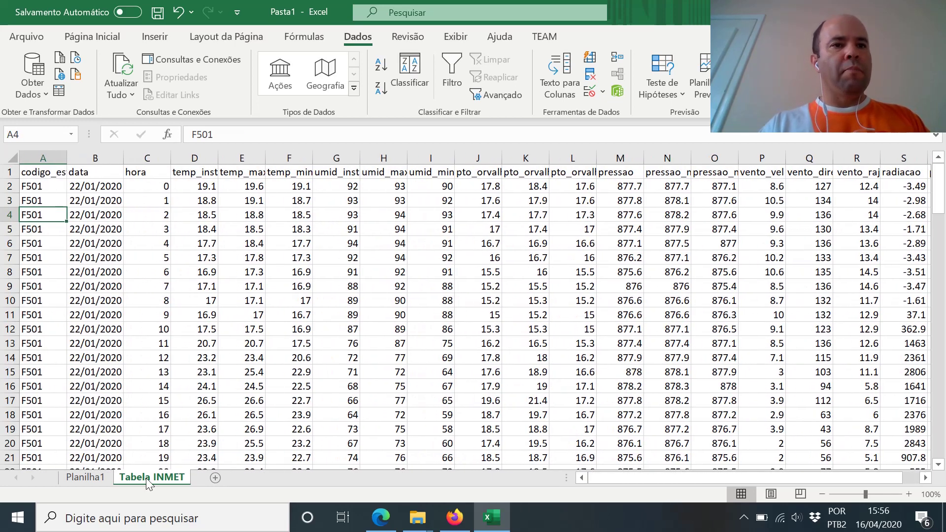
# Step: Create a copy of the Tabela INMET sheet at the end of the workbook
pyautogui.rightClick(146, 480)
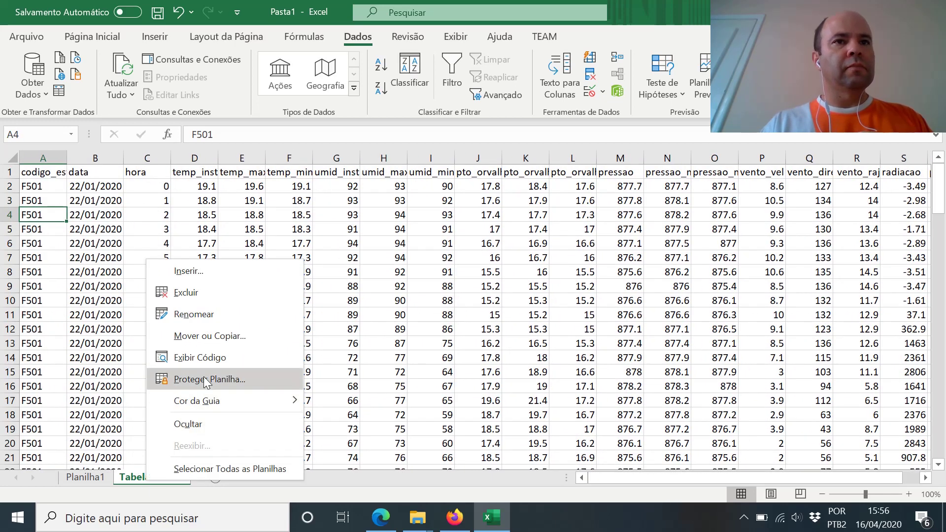
pyautogui.click(221, 336)
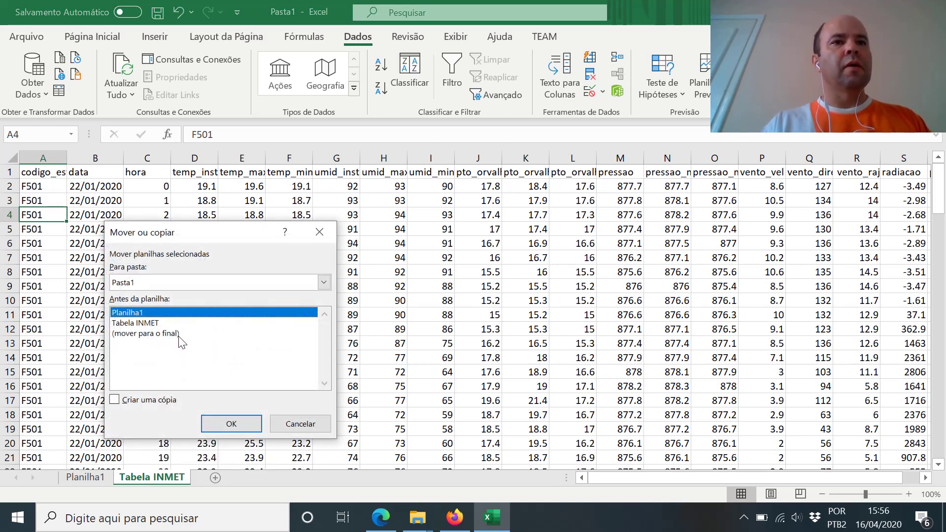
pyautogui.click(157, 334)
pyautogui.click(132, 400)
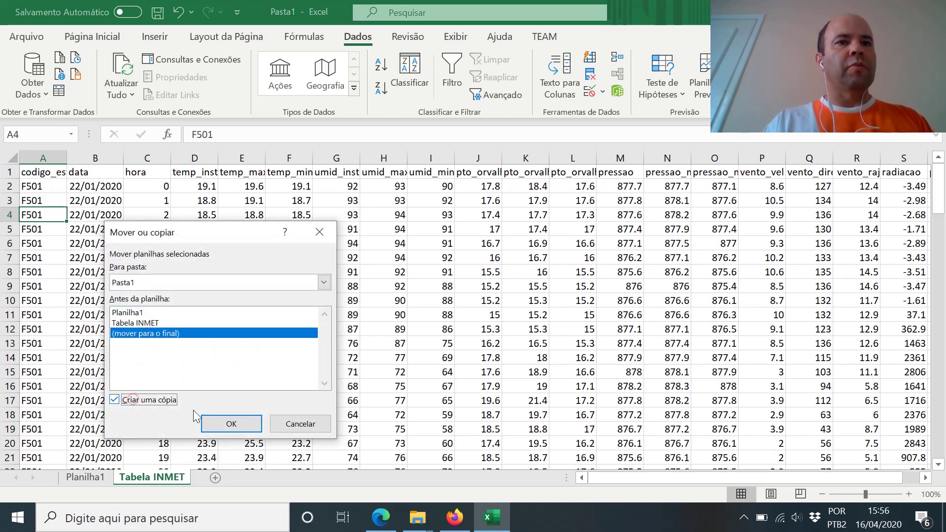
pyautogui.click(231, 426)
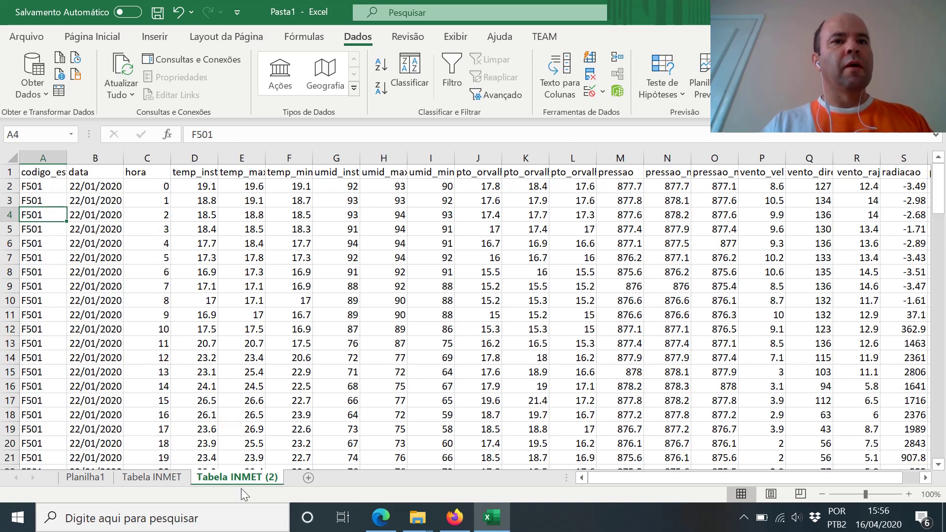
# Step: Rename the copied sheet as Cálculos
pyautogui.doubleClick(253, 483)
pyautogui.press('End')
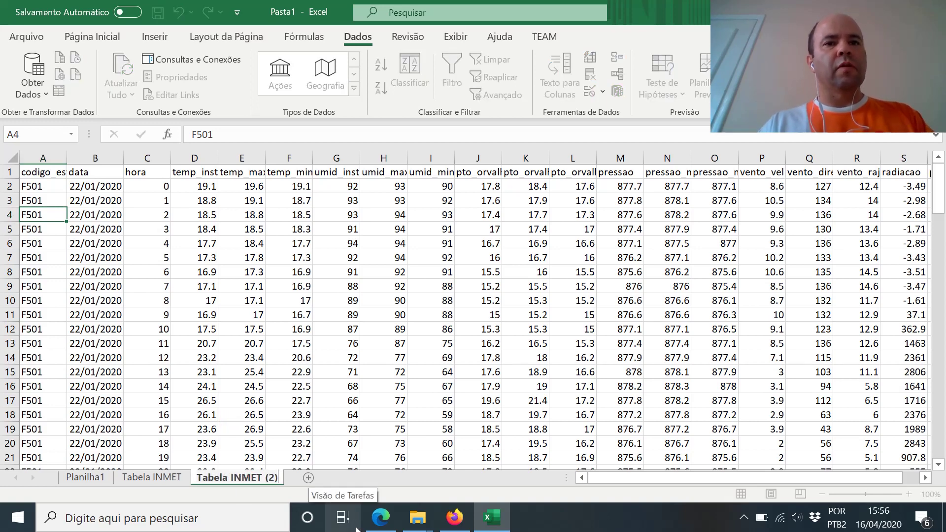
pyautogui.press('BackSpace')
pyautogui.press('BackSpace')
pyautogui.press('BackSpace')
pyautogui.press('BackSpace')
pyautogui.press('BackSpace')
pyautogui.press('BackSpace')
pyautogui.press('BackSpace')
pyautogui.press('BackSpace')
pyautogui.press('BackSpace')
pyautogui.press('BackSpace')
pyautogui.press('BackSpace')
pyautogui.press('BackSpace')
pyautogui.press('BackSpace')
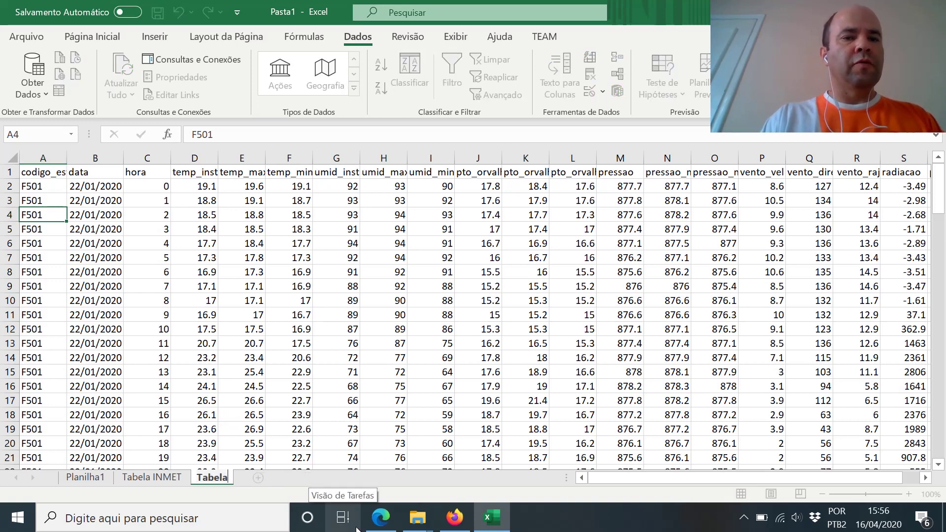
pyautogui.press('BackSpace')
pyautogui.press('BackSpace')
pyautogui.press('BackSpace')
pyautogui.write('C')
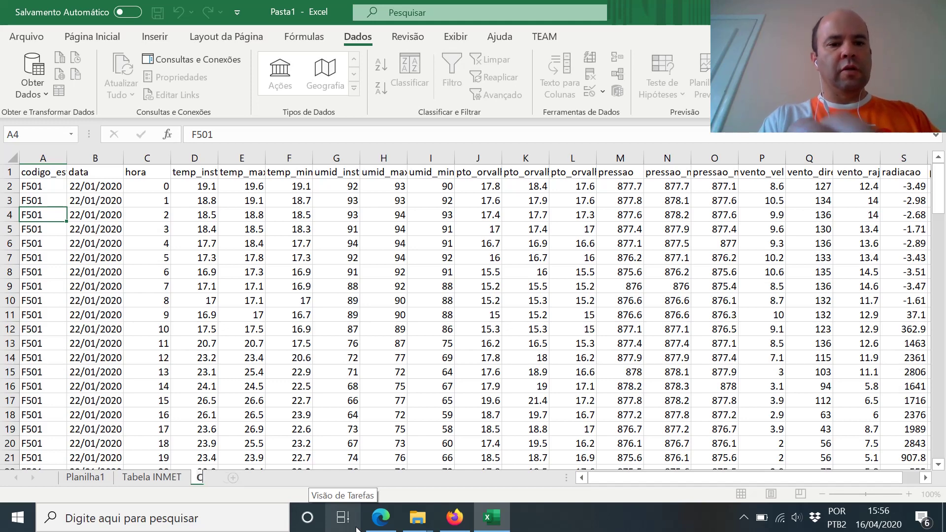
pyautogui.write('álculos')
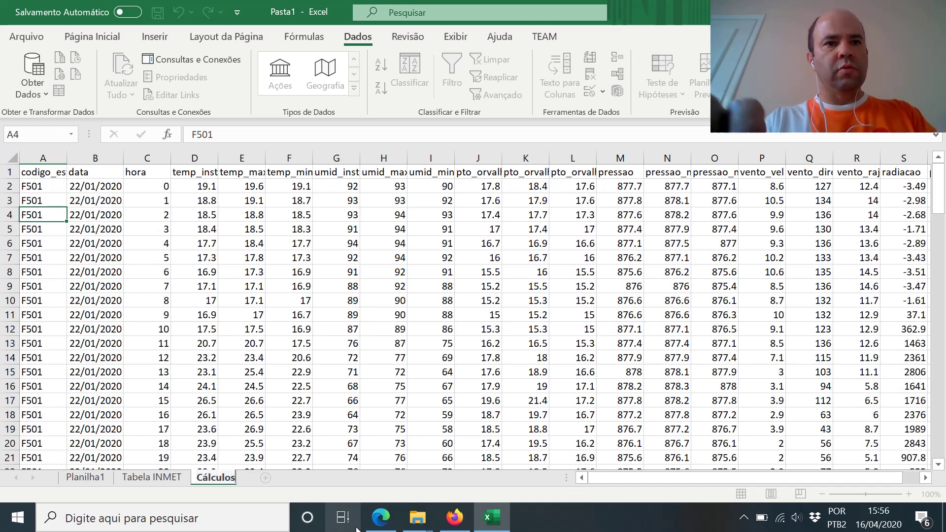
pyautogui.click(160, 326)
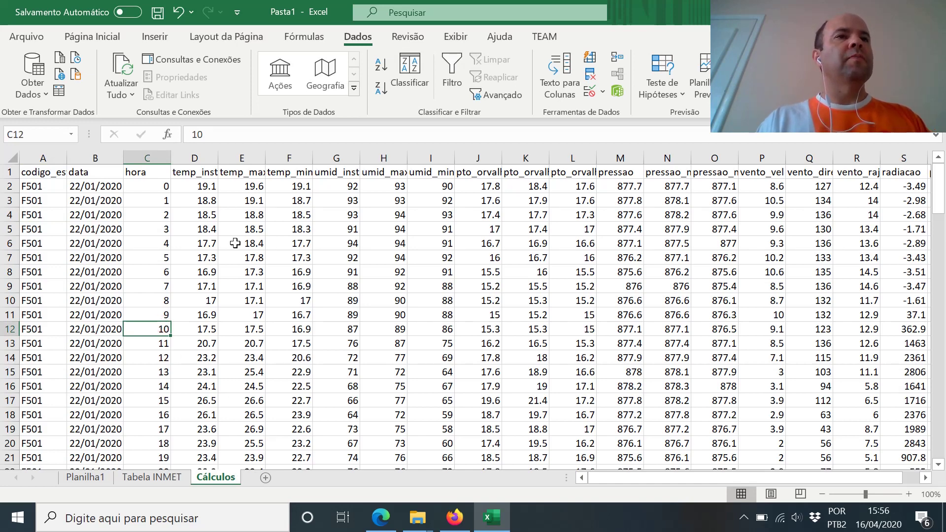
# Step: Delete the codigo_estacao column from the Cálculos sheet
pyautogui.click(43, 157)
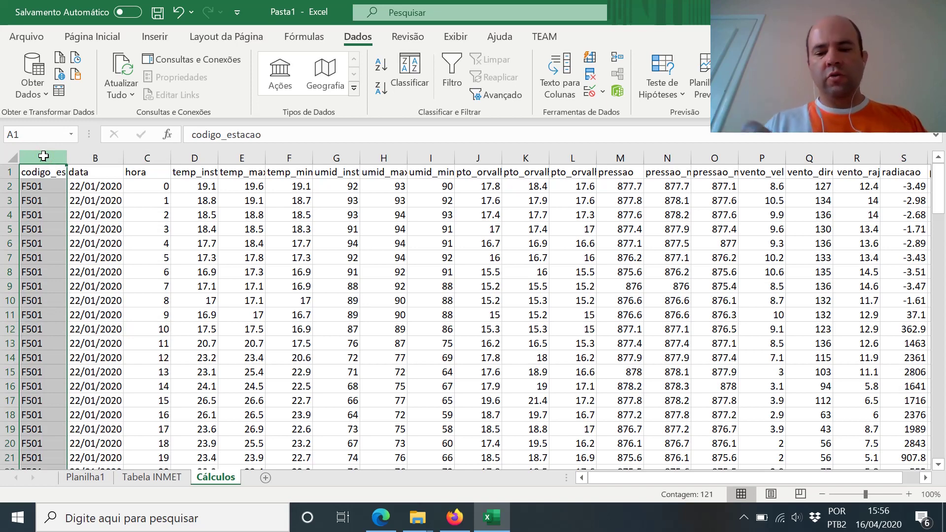
pyautogui.rightClick(59, 156)
pyautogui.click(83, 298)
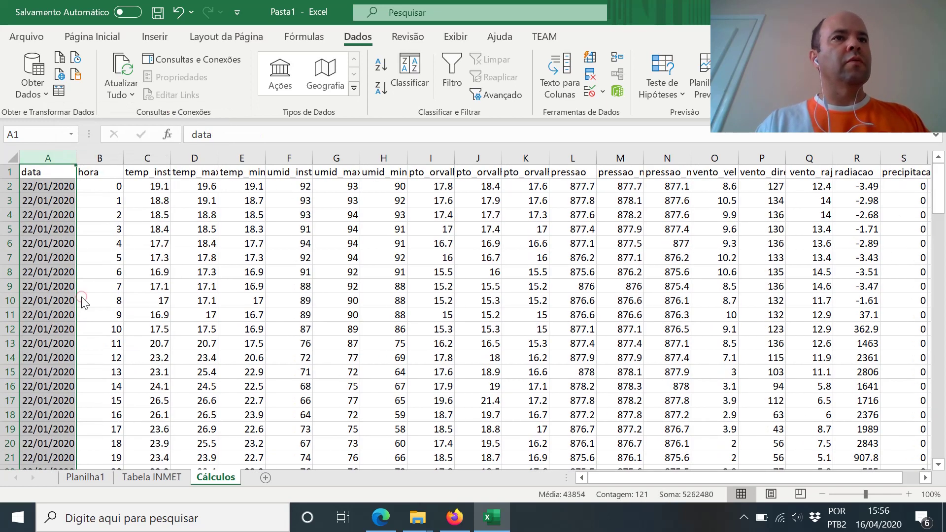
pyautogui.click(160, 216)
# Step: Delete all columns from temp_inst through radiacao, leaving only data, hora and precipitacao, and return to cell A1
pyautogui.click(151, 157)
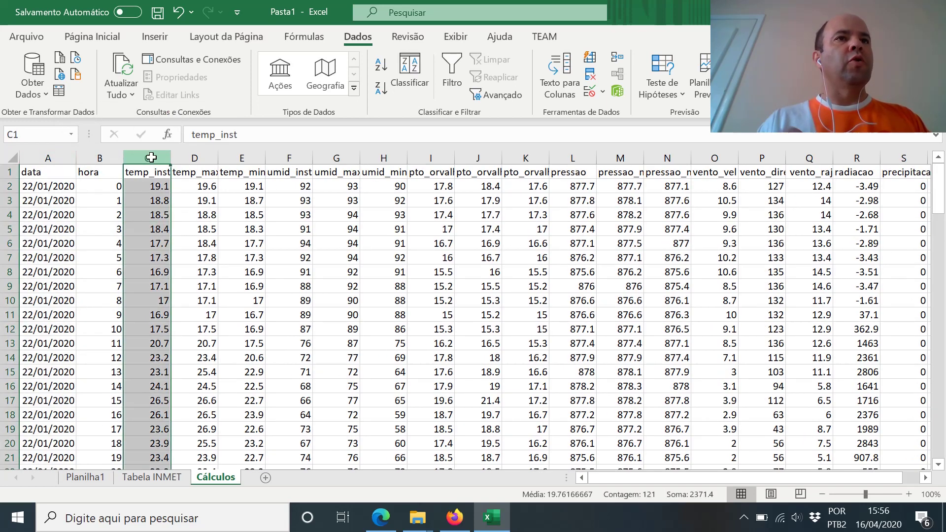
pyautogui.moveTo(151, 157); pyautogui.dragTo(777, 157)
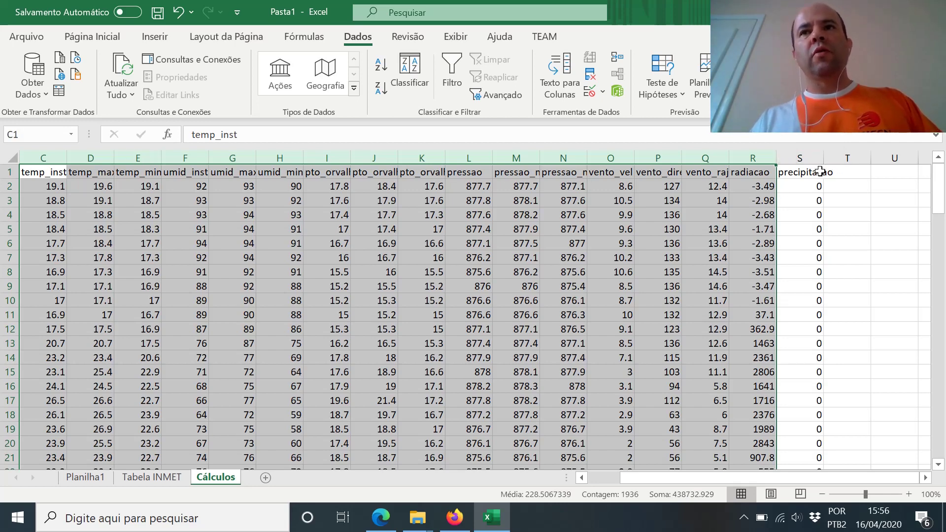
pyautogui.rightClick(518, 152)
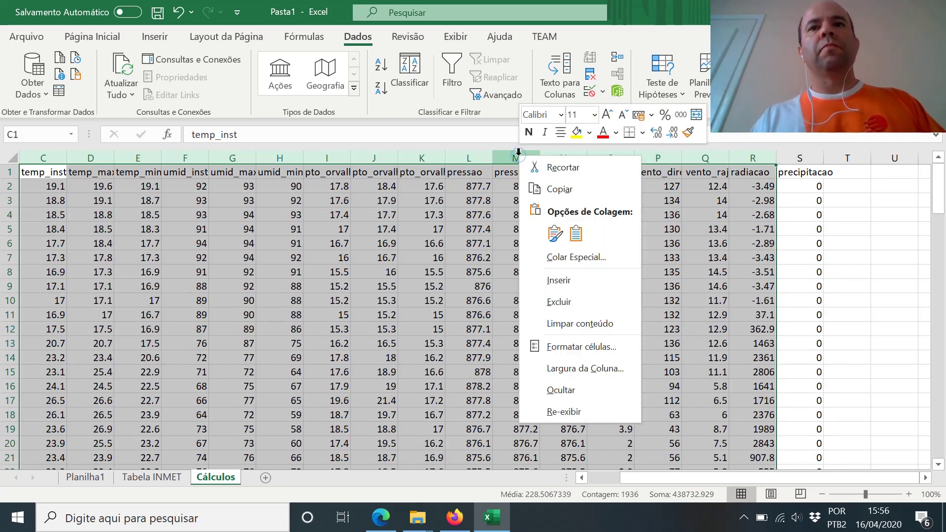
pyautogui.click(569, 304)
pyautogui.click(132, 205)
pyautogui.press('Left')
pyautogui.press('Left')
pyautogui.press('Left')
pyautogui.press('Left')
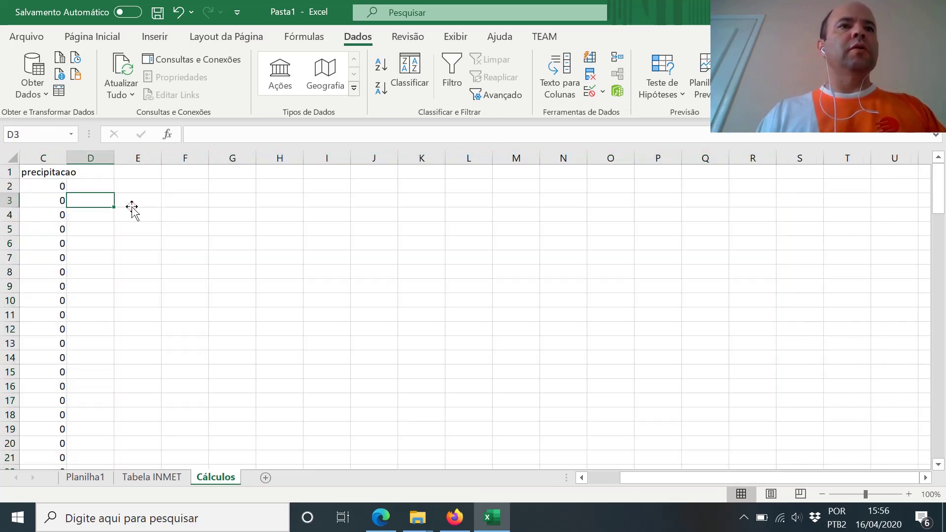
pyautogui.press('Up')
pyautogui.press('Up')
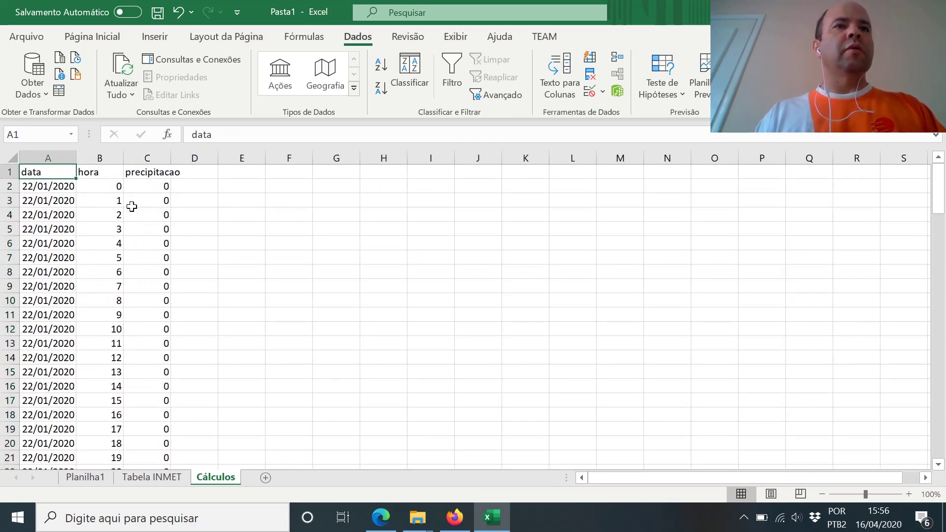
# Step: Make the three column headers data, hora and precipitacao bold
pyautogui.hotkey('shift', 'Right')
pyautogui.hotkey('shift', 'Right')
pyautogui.hotkey('shift', 'Right')
pyautogui.hotkey('shift', 'Left')
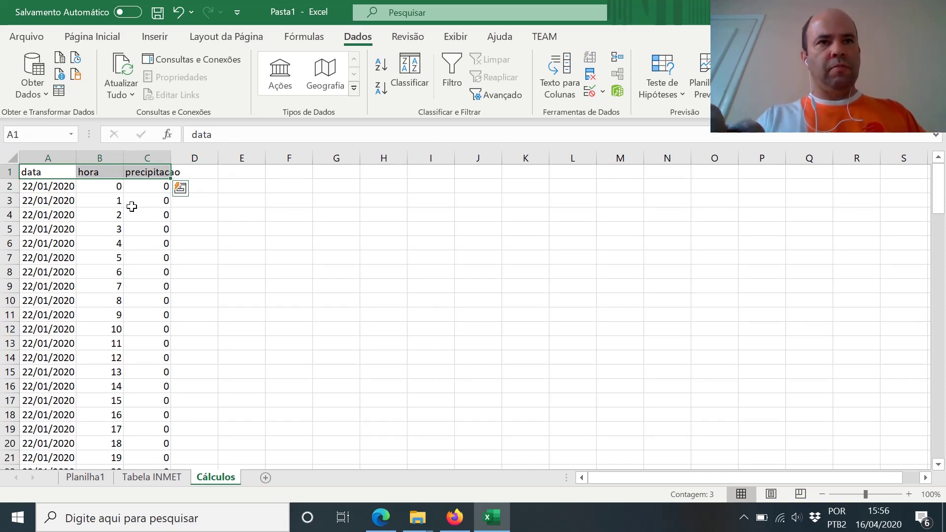
pyautogui.hotkey('ctrl', 'n')
pyautogui.click(246, 209)
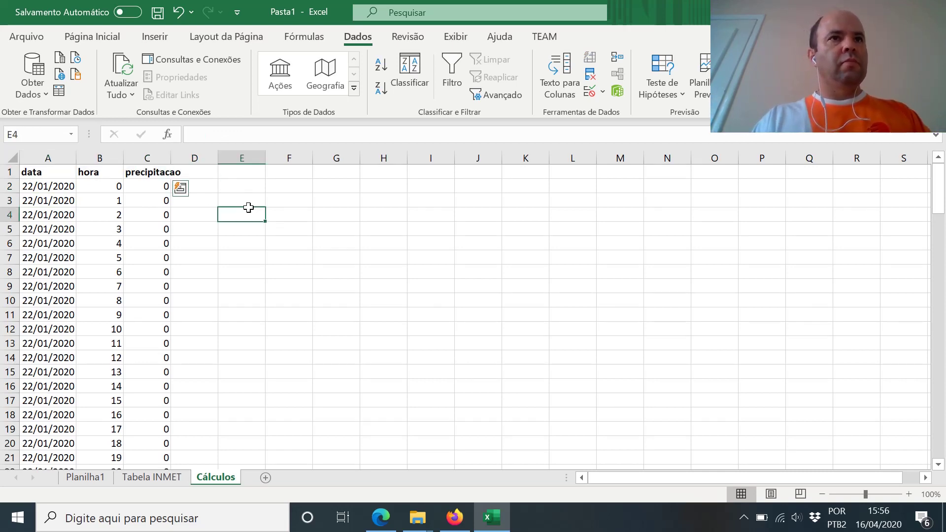
pyautogui.click(78, 171)
pyautogui.click(41, 171)
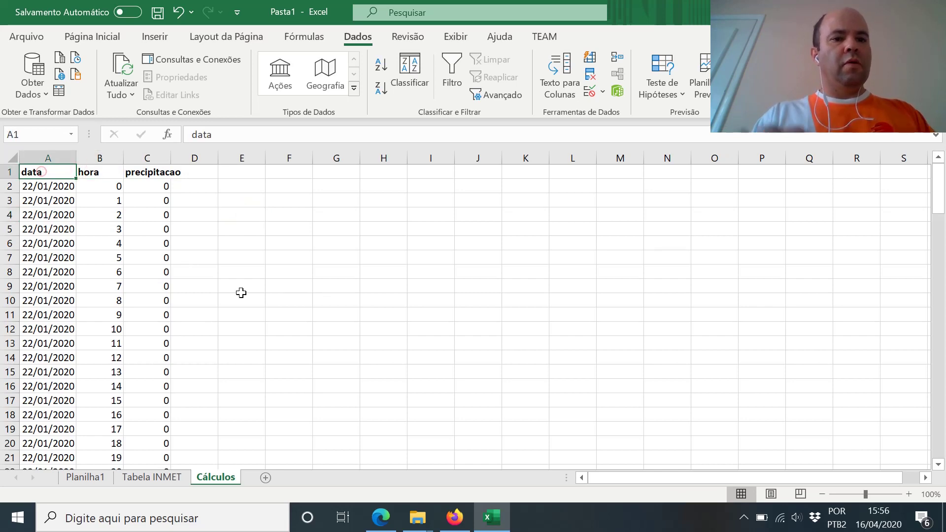
pyautogui.press('F2')
pyautogui.press('Escape')
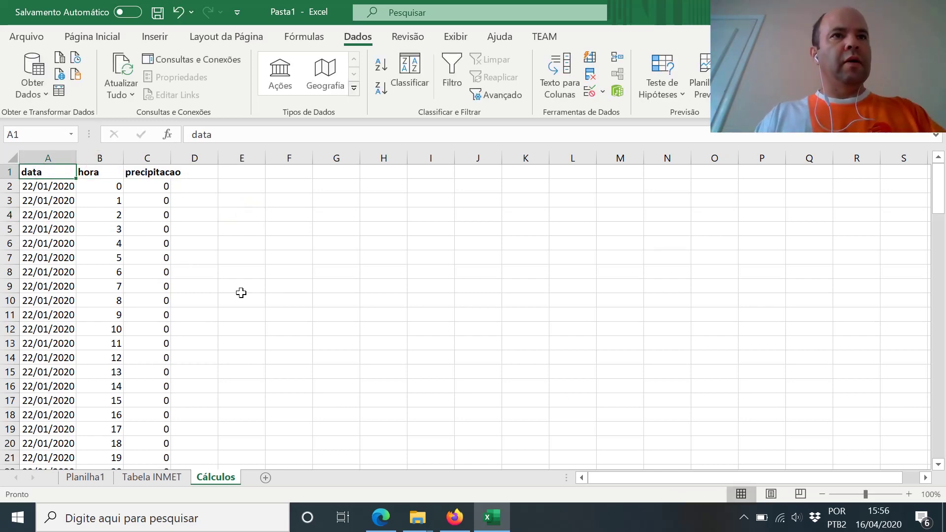
pyautogui.press('Right')
pyautogui.press('Right')
pyautogui.press('Right')
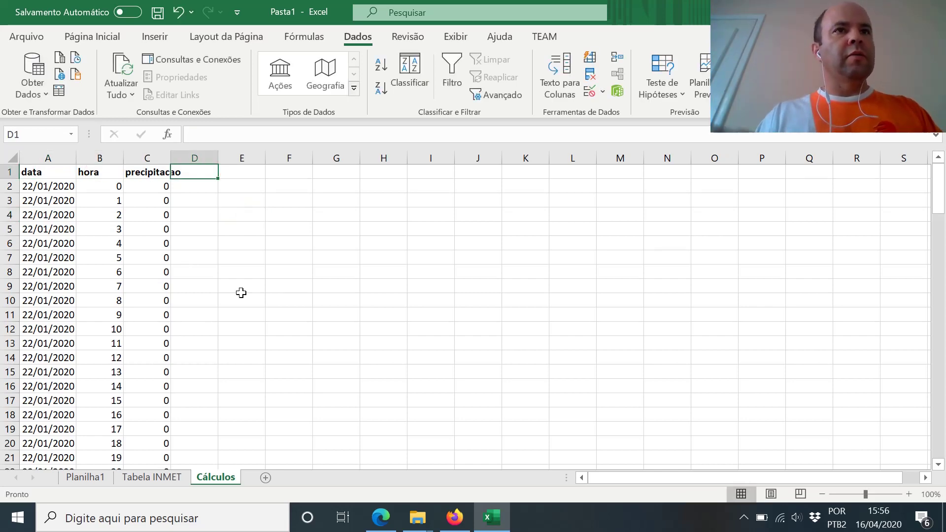
# Step: Correct the spelling and capitalization of the header in C1 so it reads Precipitação
pyautogui.click(148, 176)
pyautogui.click(260, 137)
pyautogui.press('BackSpace')
pyautogui.press('BackSpace')
pyautogui.press('BackSpace')
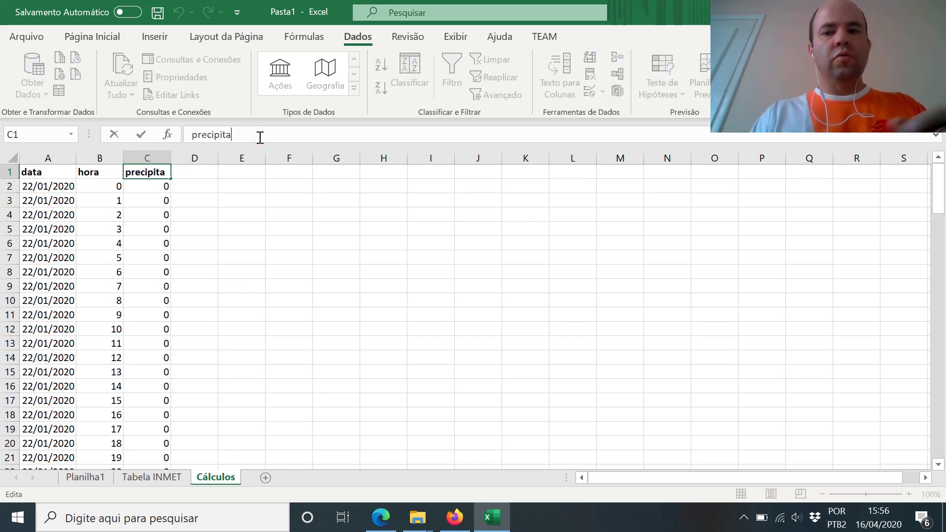
pyautogui.write('ção')
pyautogui.press('Return')
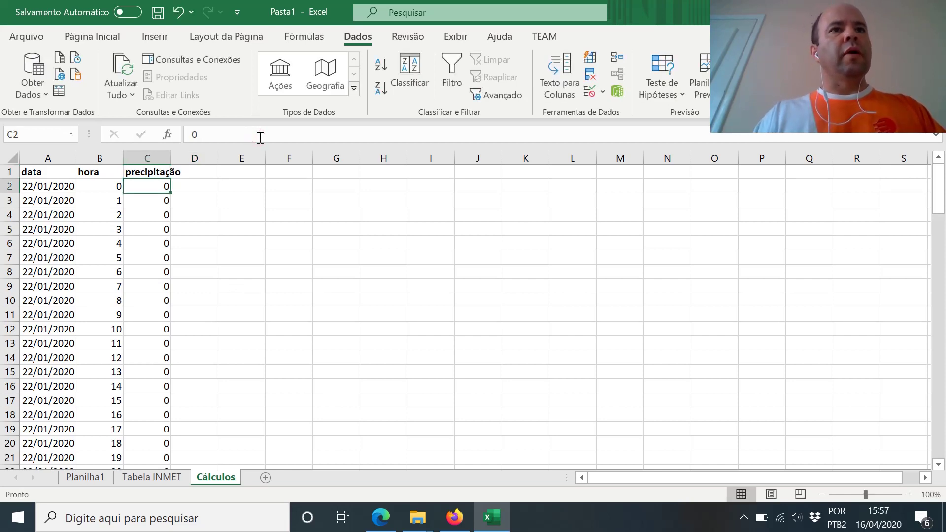
pyautogui.press('Up')
pyautogui.click(201, 137)
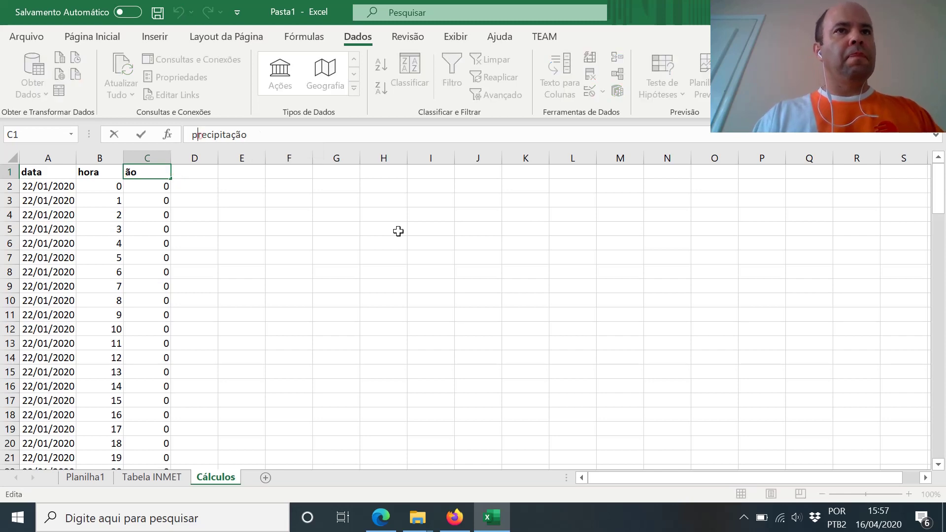
pyautogui.press('BackSpace')
pyautogui.write('P')
pyautogui.press('Return')
pyautogui.press('Up')
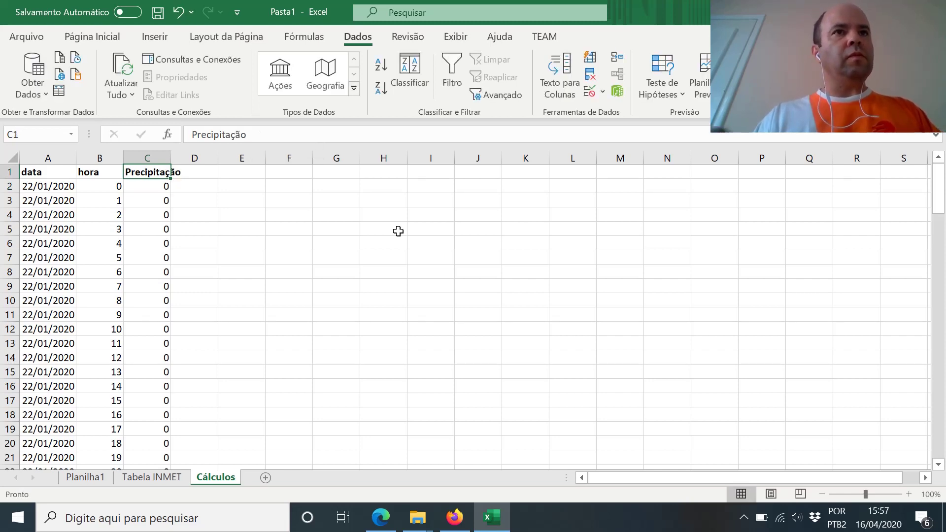
# Step: Insert an empty column before the data column
pyautogui.click(31, 157)
pyautogui.rightClick(31, 156)
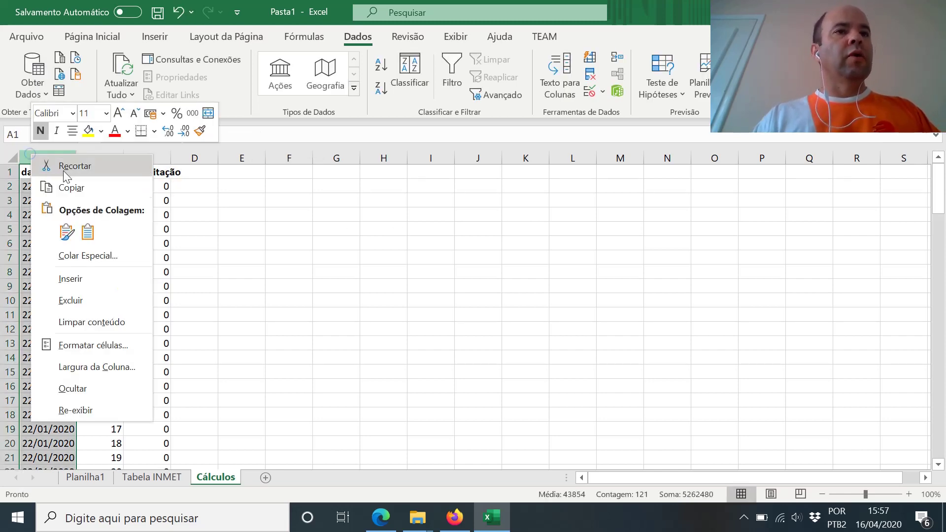
pyautogui.click(84, 279)
# Step: Number the records in column A, starting with 1 in A2 and 2 in A3 and filling the series down to the last row
pyautogui.click(51, 185)
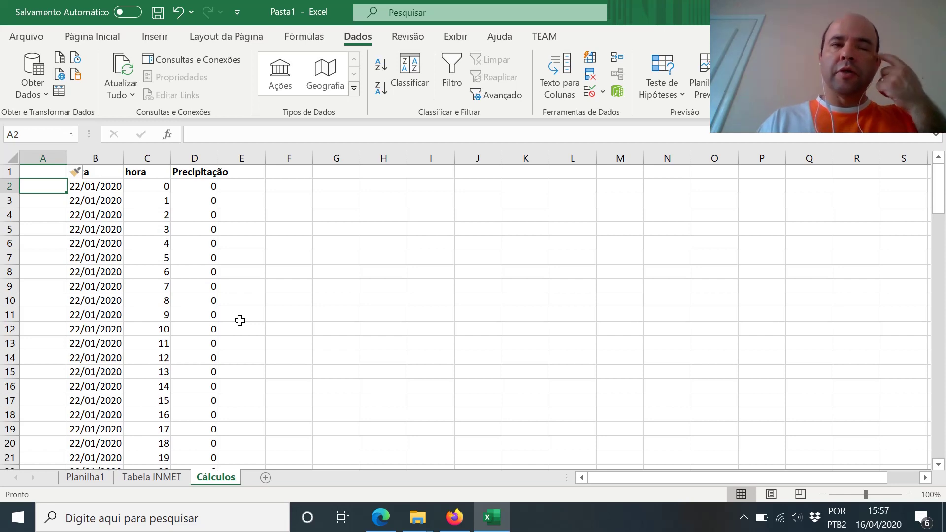
pyautogui.write('1')
pyautogui.press('Return')
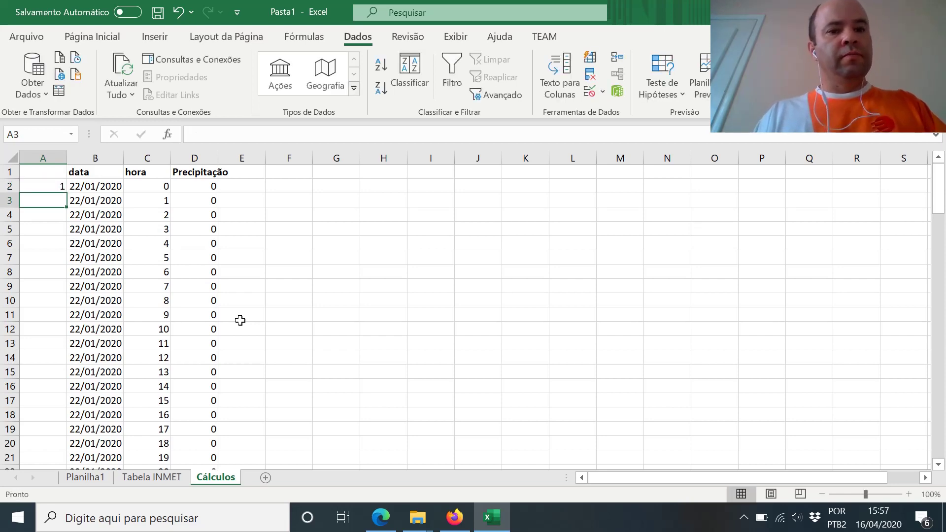
pyautogui.write('2')
pyautogui.press('Return')
pyautogui.press('Up')
pyautogui.press('Up')
pyautogui.hotkey('shift', 'Down')
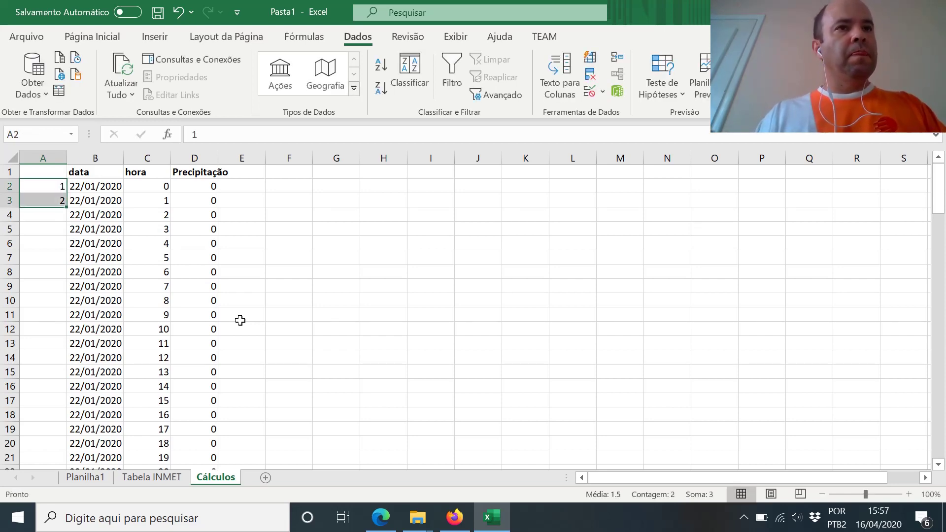
pyautogui.doubleClick(66, 211)
# Step: Center the record numbers in column A, from A2 down to A121
pyautogui.press('Down')
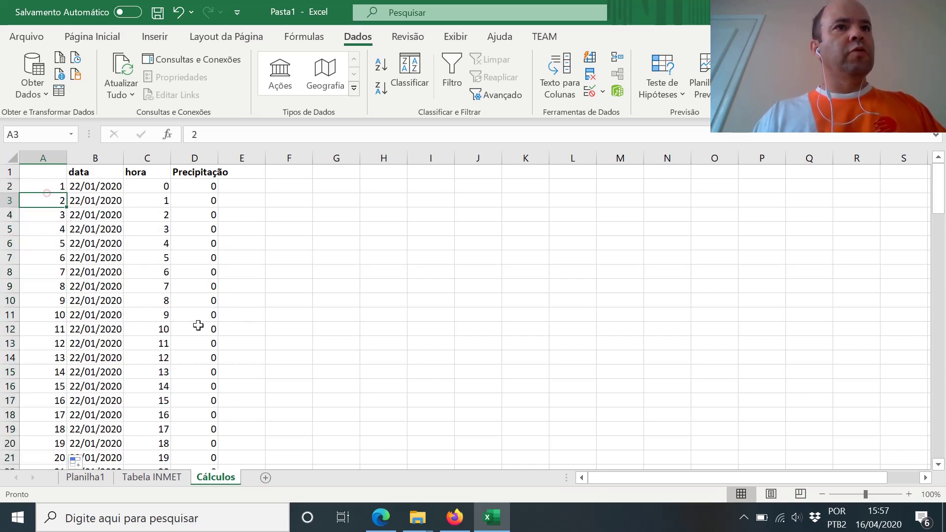
pyautogui.press('Down')
pyautogui.press('Down')
pyautogui.press('Up')
pyautogui.press('Up')
pyautogui.press('Up')
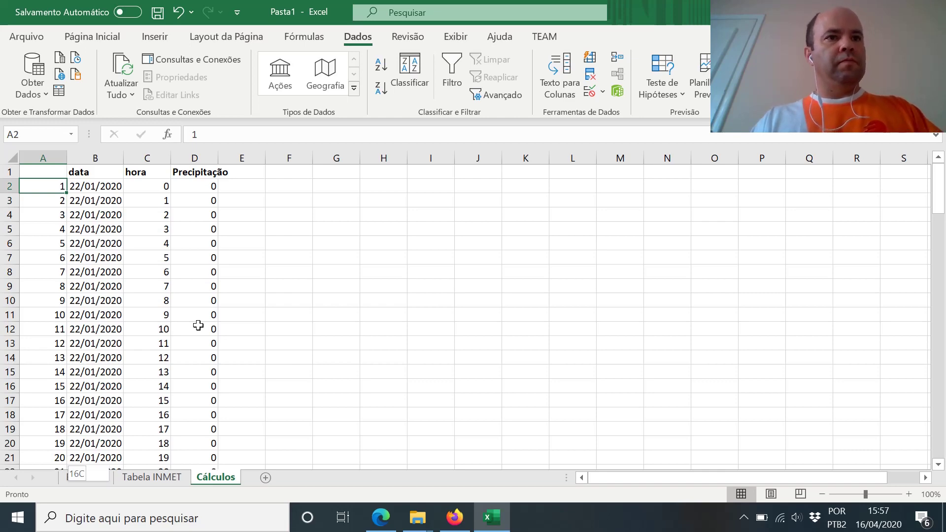
pyautogui.hotkey('ctrl', 'shift', 'Down')
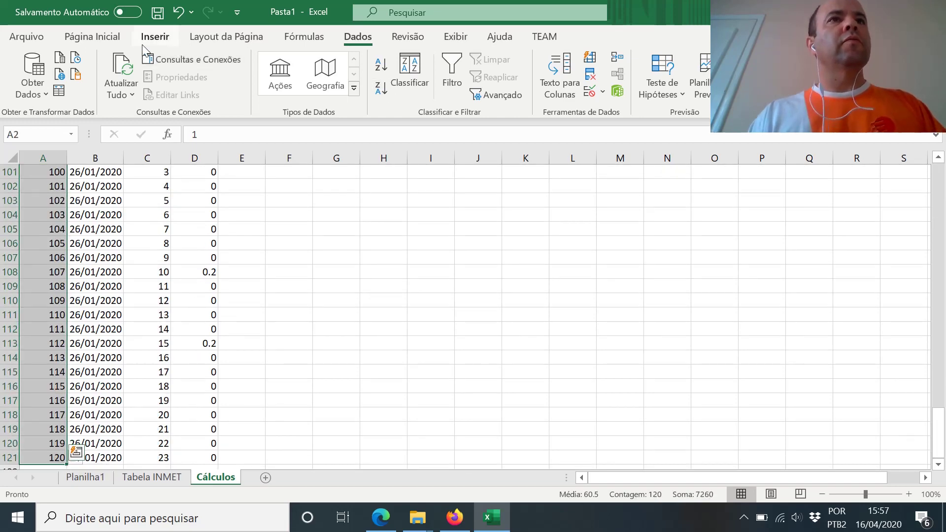
pyautogui.click(94, 36)
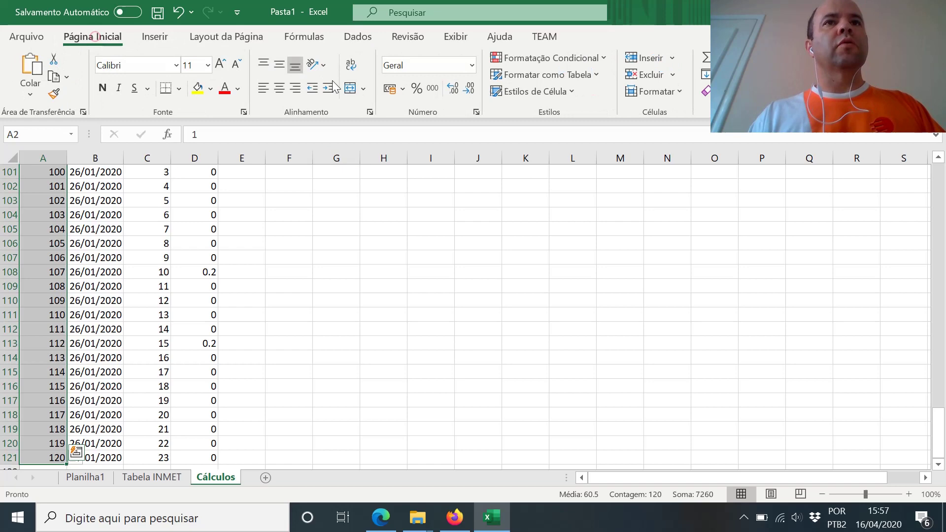
pyautogui.click(276, 92)
pyautogui.click(58, 217)
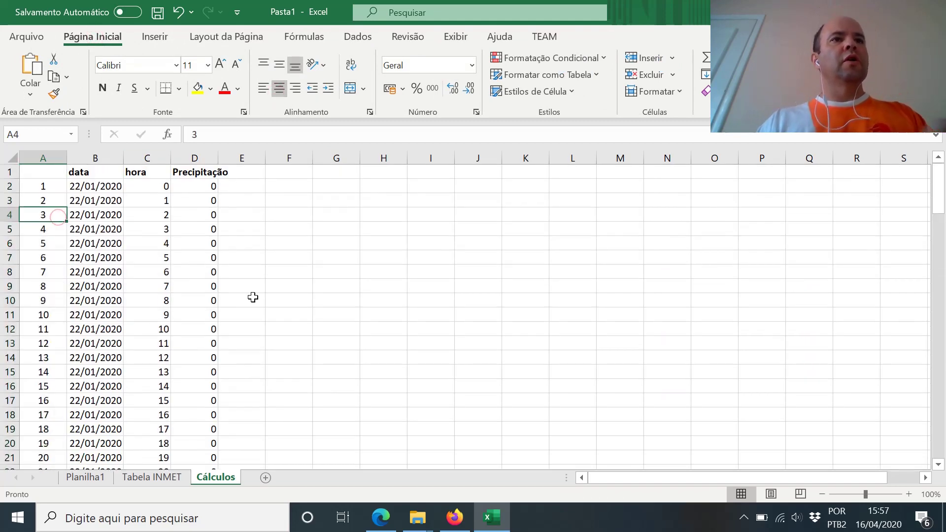
# Step: Check the date and hour of the first records and of the last record in the table
pyautogui.press('Up')
pyautogui.press('Up')
pyautogui.press('Right')
pyautogui.press('Right')
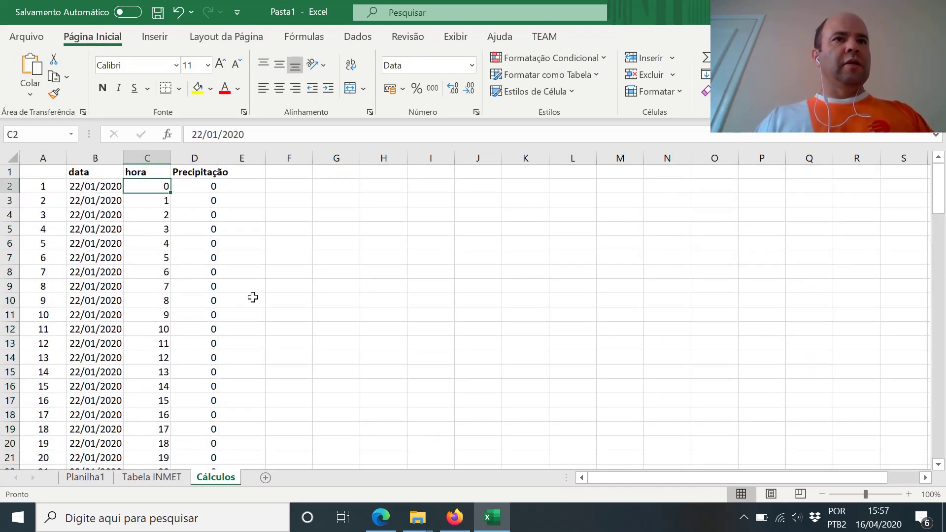
pyautogui.press('Left')
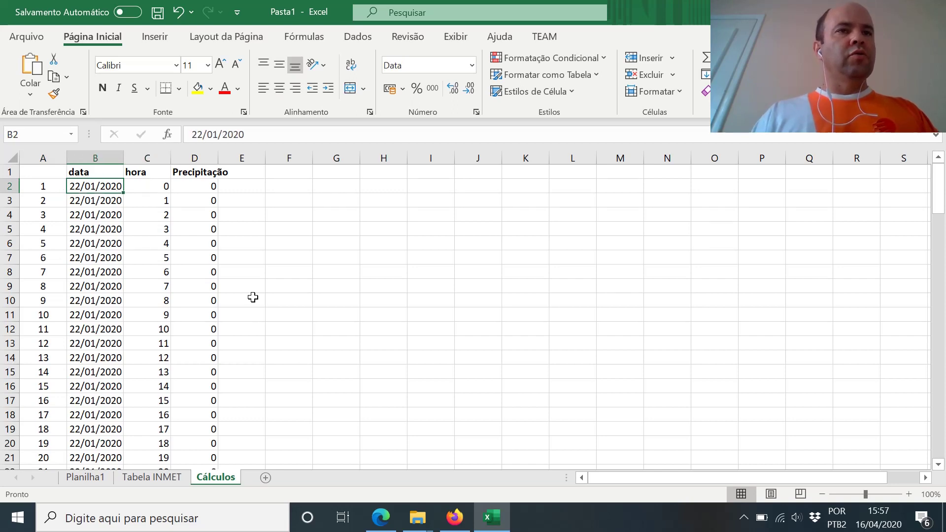
pyautogui.press('Down')
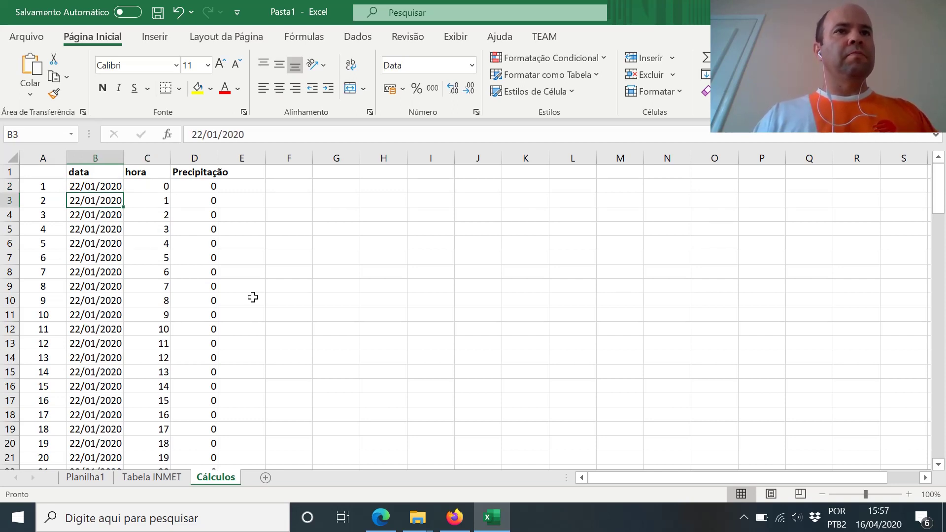
pyautogui.press('Right')
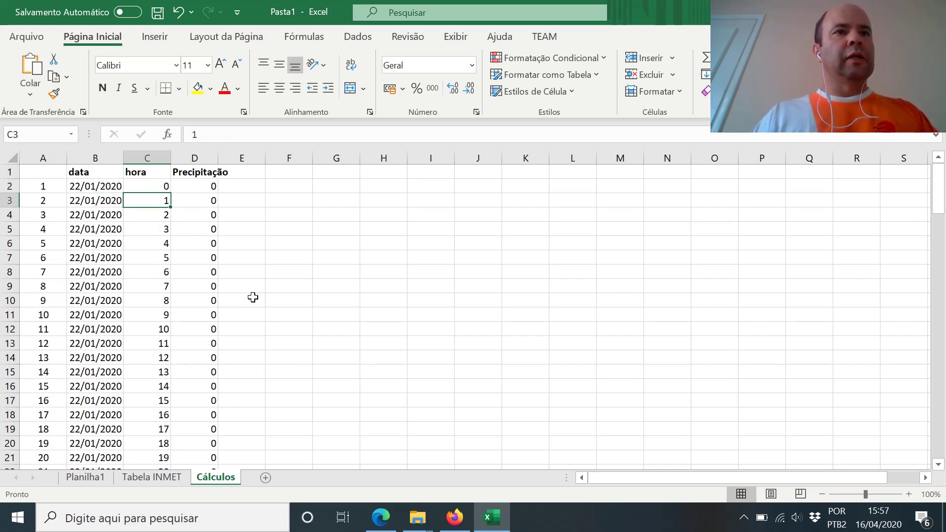
pyautogui.press('Left')
pyautogui.hotkey('ctrl', 'shift', 'Down')
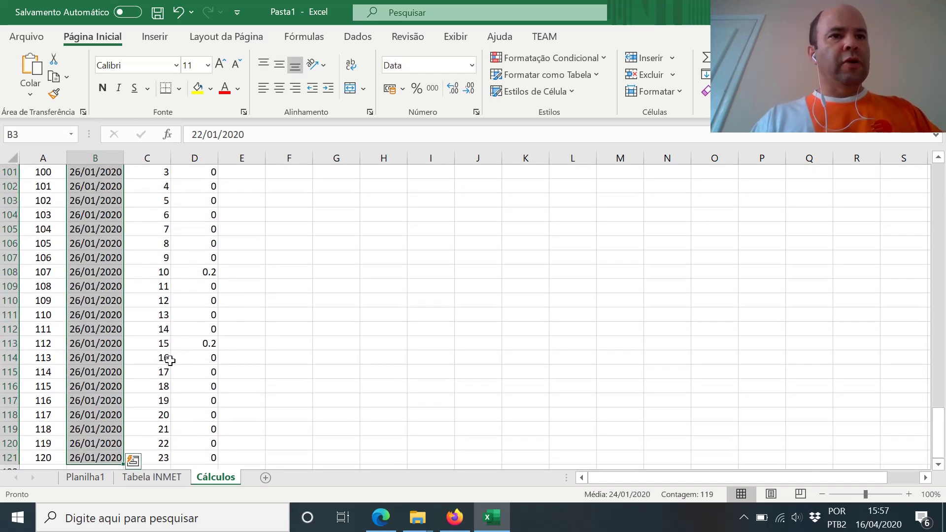
pyautogui.click(90, 456)
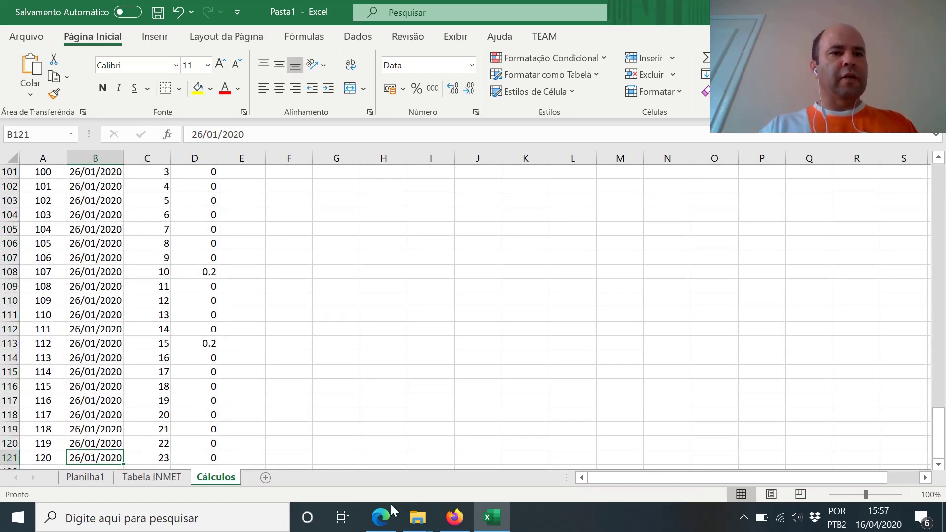
pyautogui.press('Right')
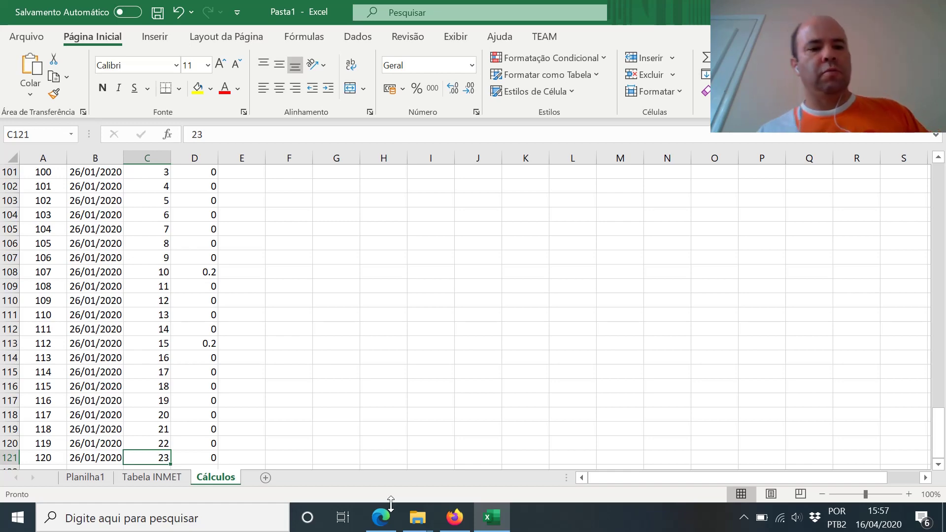
# Step: Review the hourly precipitation records from the end of the table back to the first day
pyautogui.press('pageup')
pyautogui.press('pageup')
pyautogui.press('pageup')
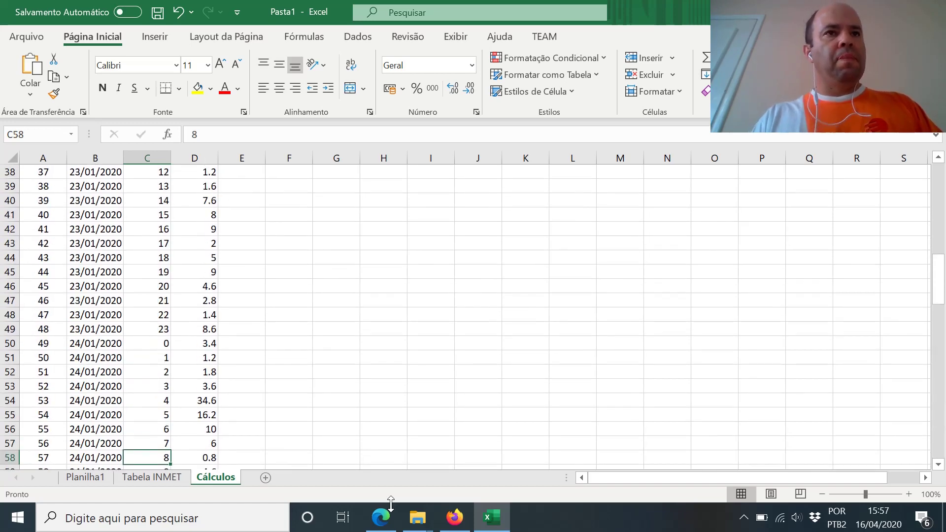
pyautogui.press('pageup')
pyautogui.press('pageup')
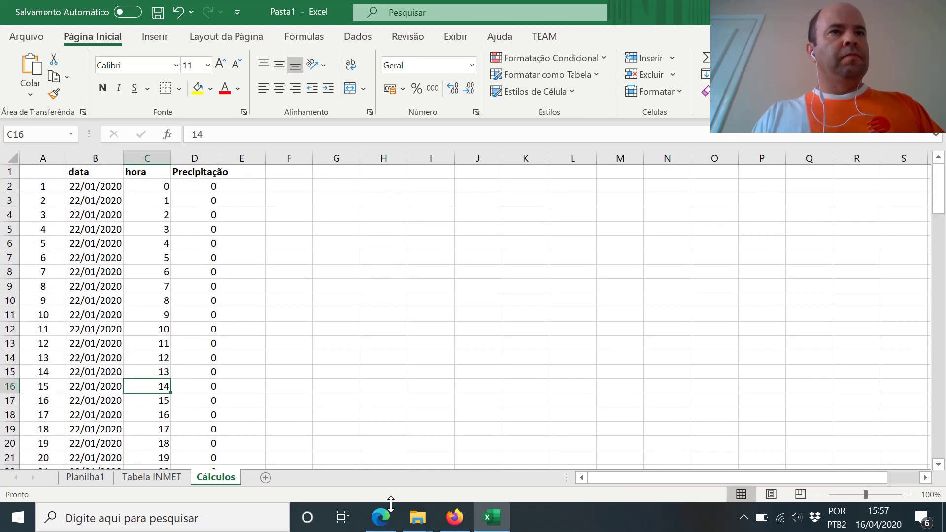
pyautogui.press('Up')
pyautogui.press('Up')
pyautogui.press('Up')
pyautogui.press('Up')
pyautogui.press('Up')
pyautogui.press('Up')
pyautogui.press('Up')
pyautogui.press('Up')
pyautogui.press('Up')
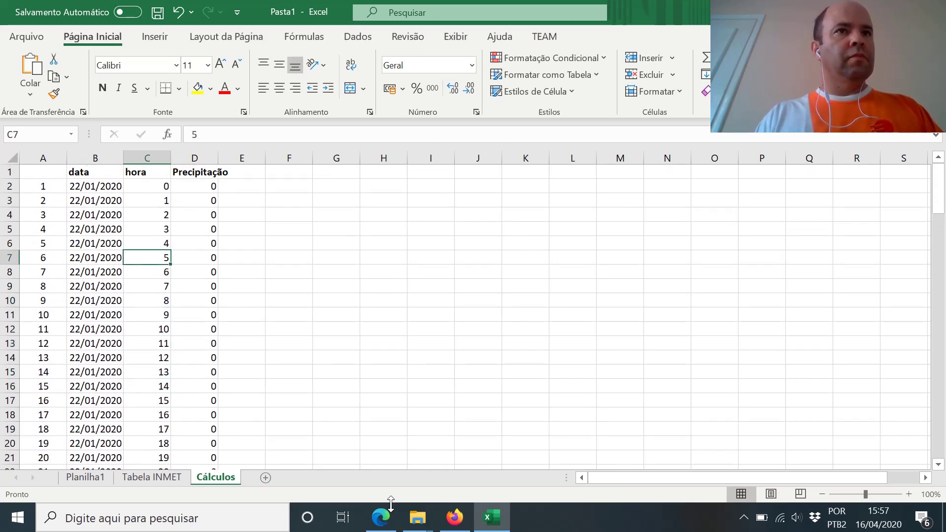
# Step: Rename the hour column's header in C1 to "hora UTC"
pyautogui.press('Up')
pyautogui.press('Up')
pyautogui.press('Up')
pyautogui.press('Up')
pyautogui.press('Up')
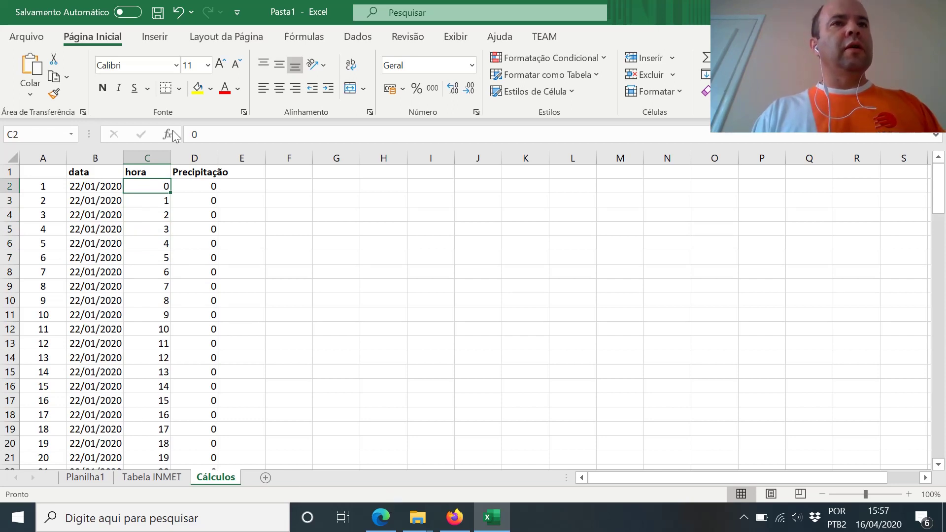
pyautogui.click(134, 173)
pyautogui.click(232, 135)
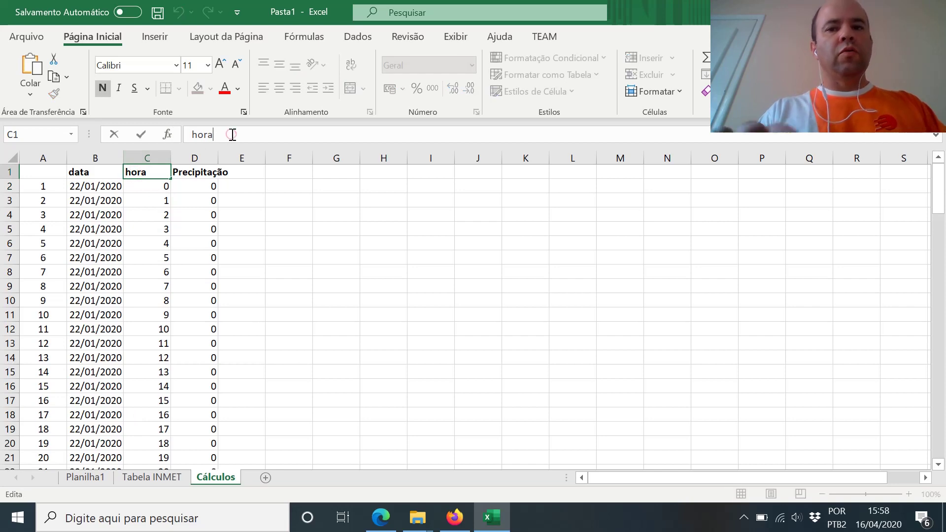
pyautogui.write('(')
pyautogui.press('BackSpace')
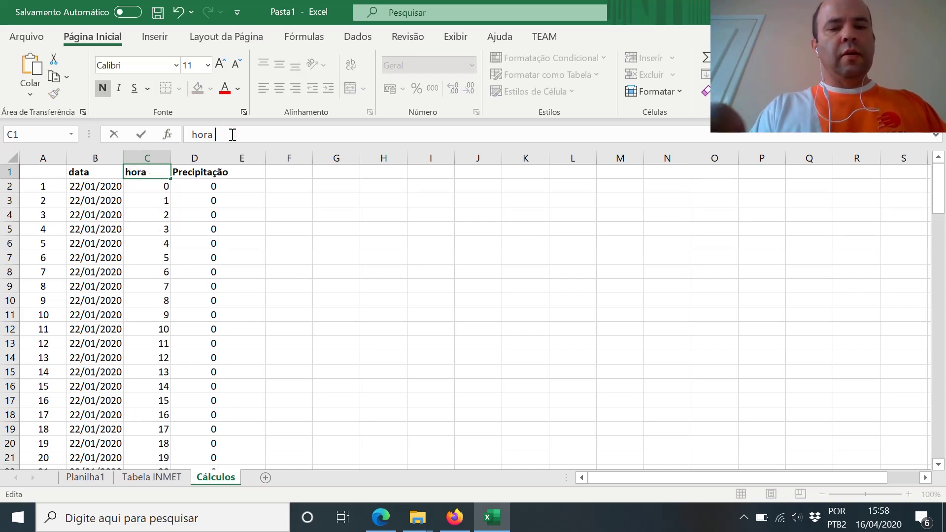
pyautogui.write('UTC')
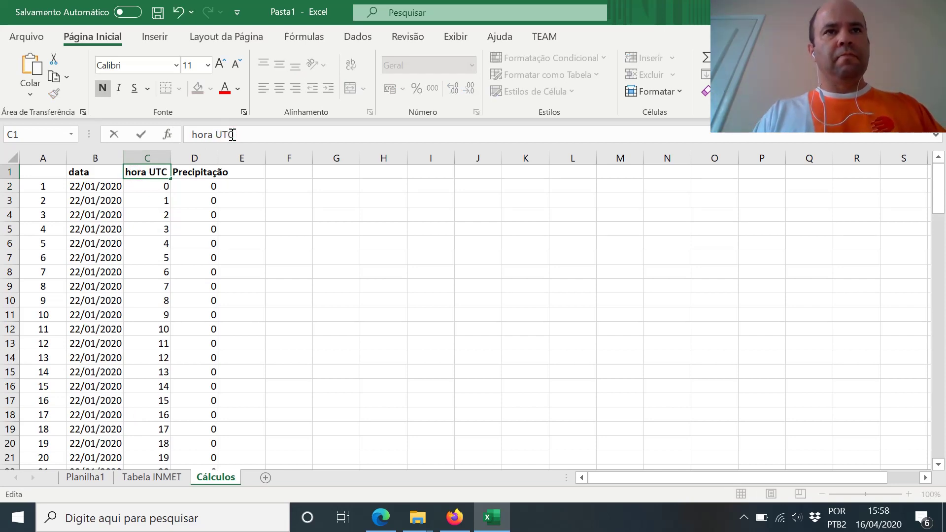
pyautogui.press('Return')
# Step: Insert a column before Precipitação and give it the header "hora BR" in D1
pyautogui.press('Up')
pyautogui.press('Right')
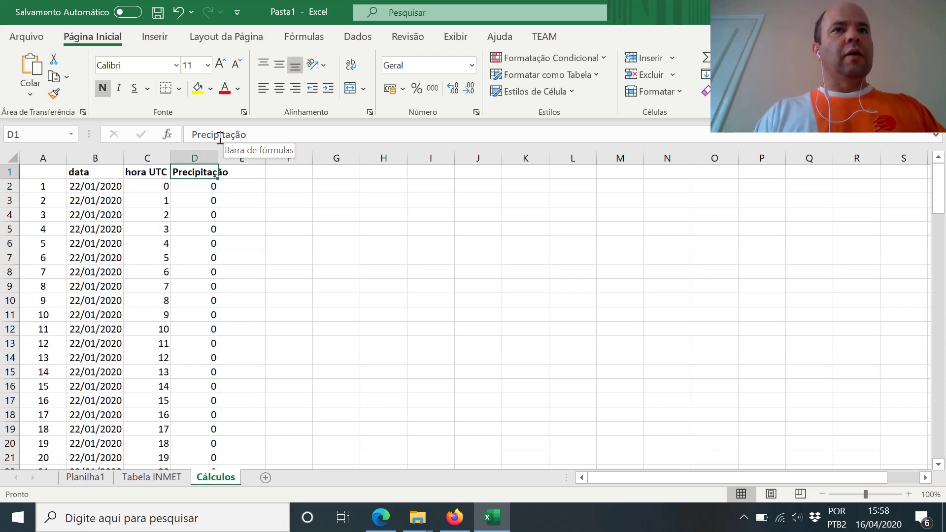
pyautogui.click(195, 158)
pyautogui.rightClick(194, 158)
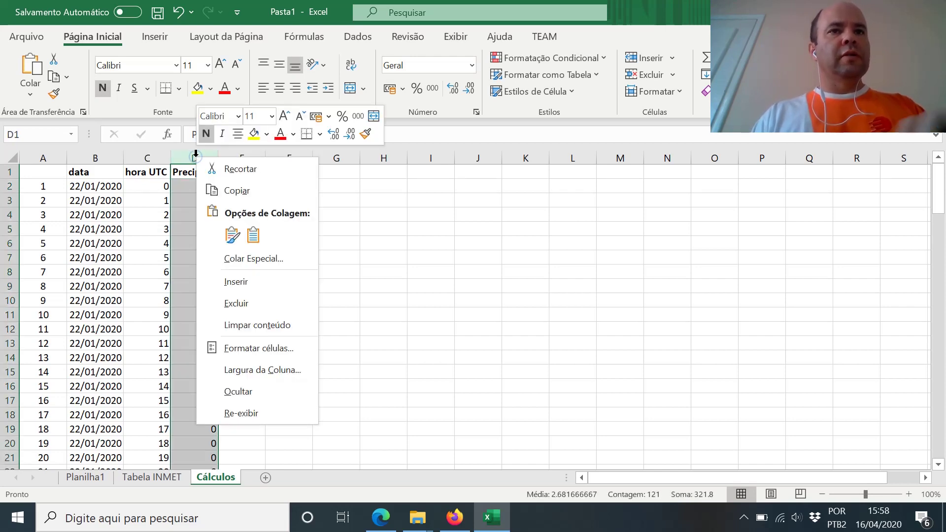
pyautogui.click(234, 281)
pyautogui.click(192, 183)
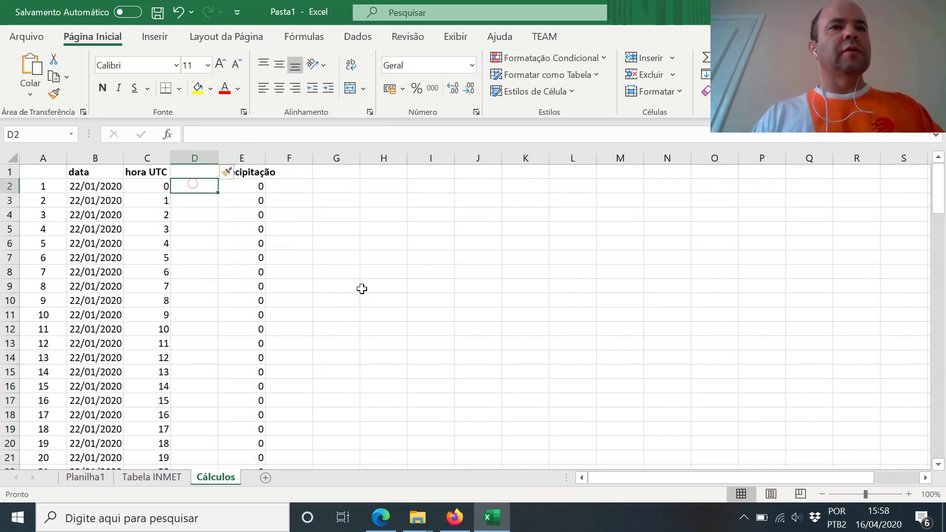
pyautogui.press('Up')
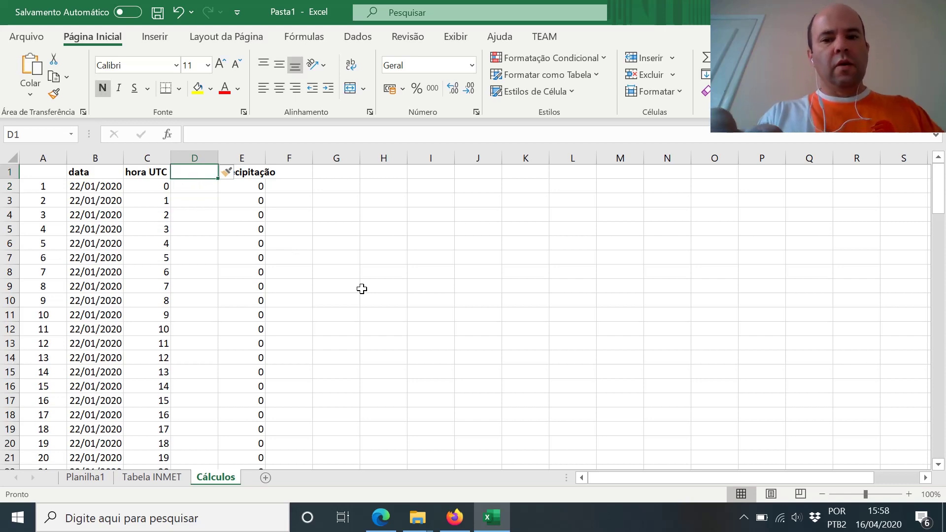
pyautogui.write('hora')
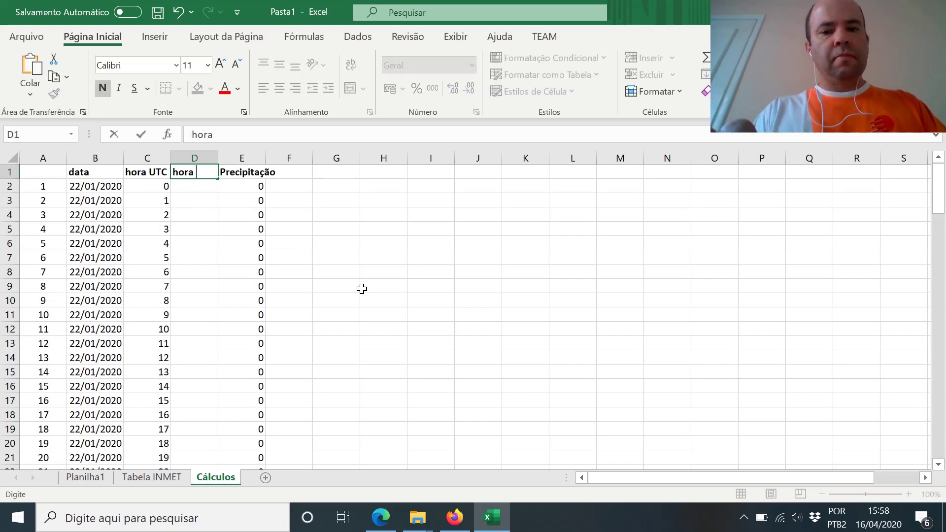
pyautogui.write(' BR')
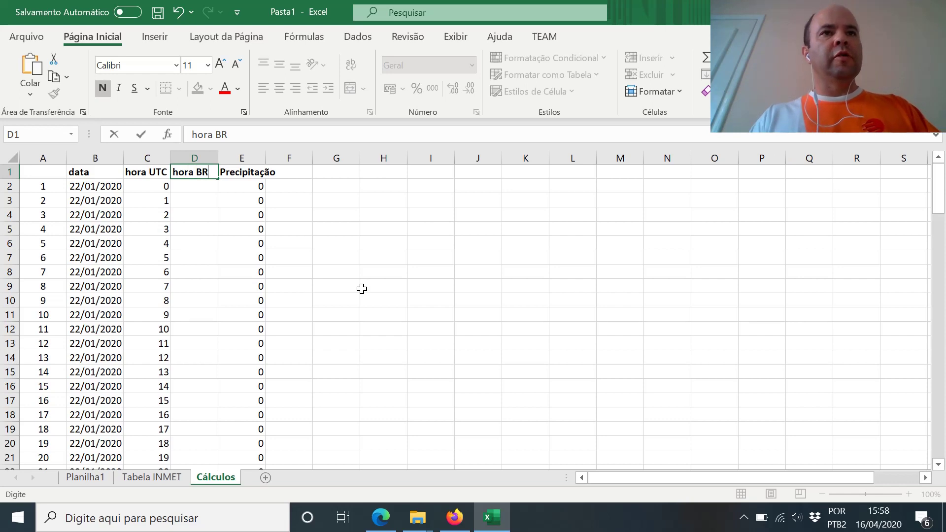
pyautogui.press('Return')
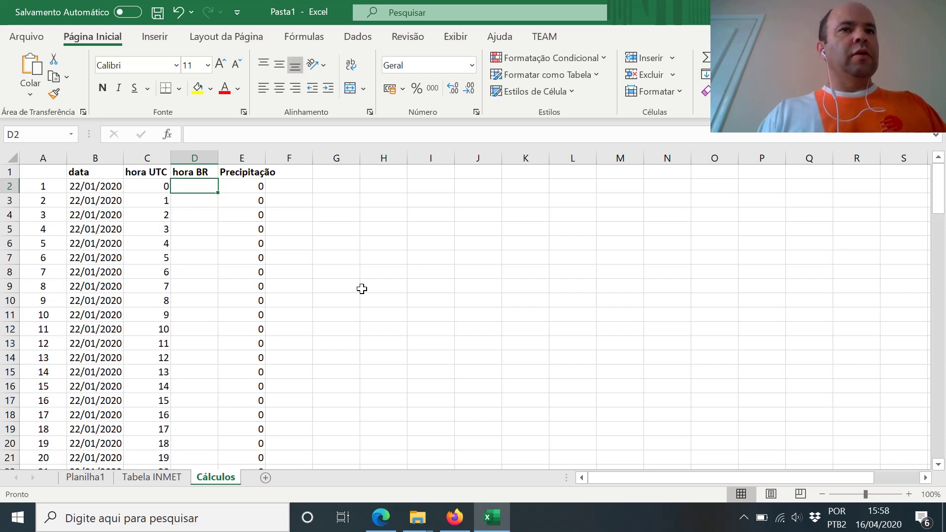
# Step: Examine the date and UTC hour of the first record to work out its corresponding Brazilian hour
pyautogui.press('Down')
pyautogui.press('Down')
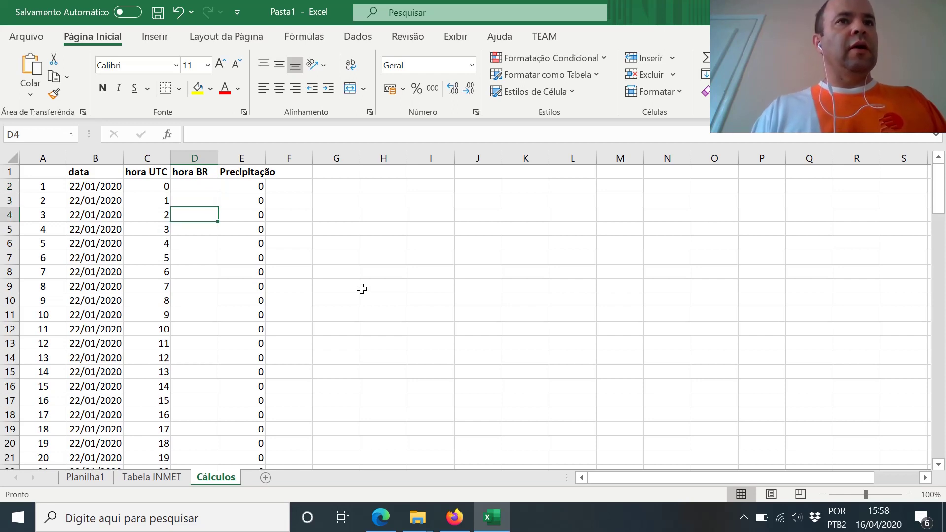
pyautogui.press('Up')
pyautogui.press('Up')
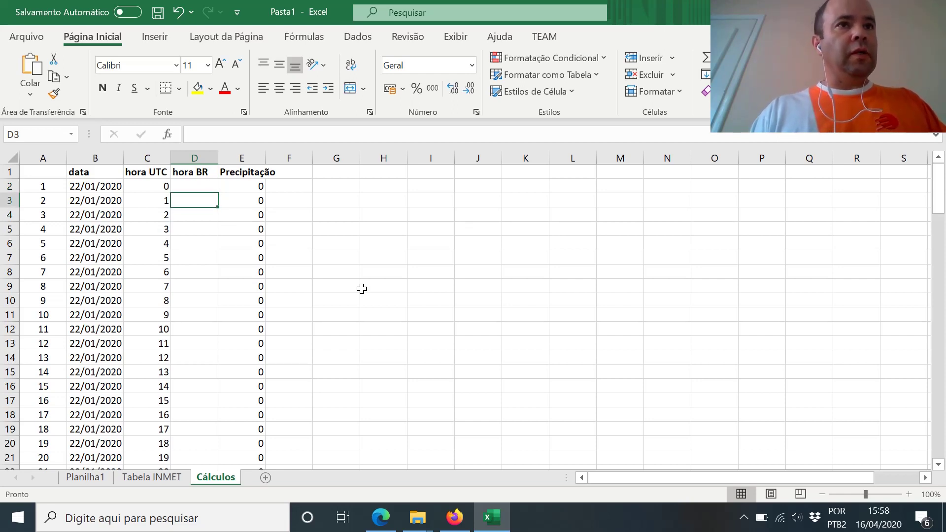
pyautogui.press('Left')
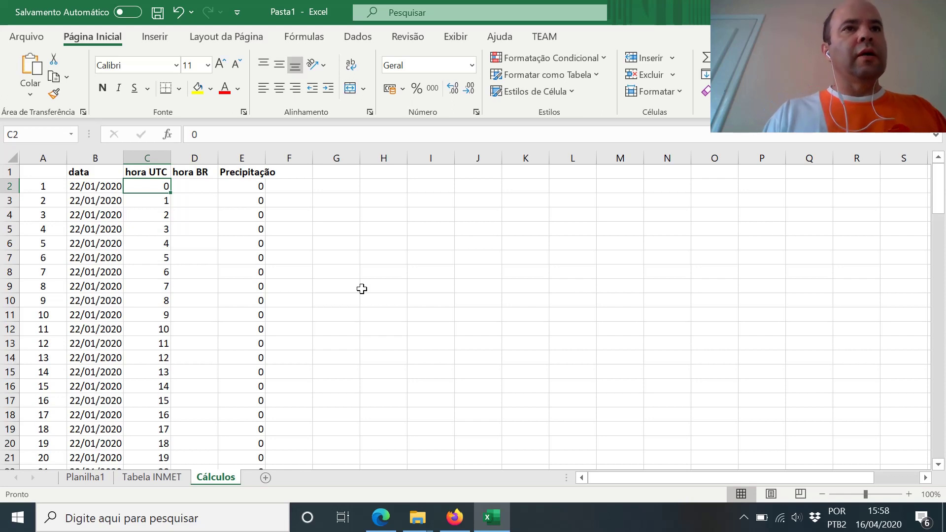
pyautogui.press('Left')
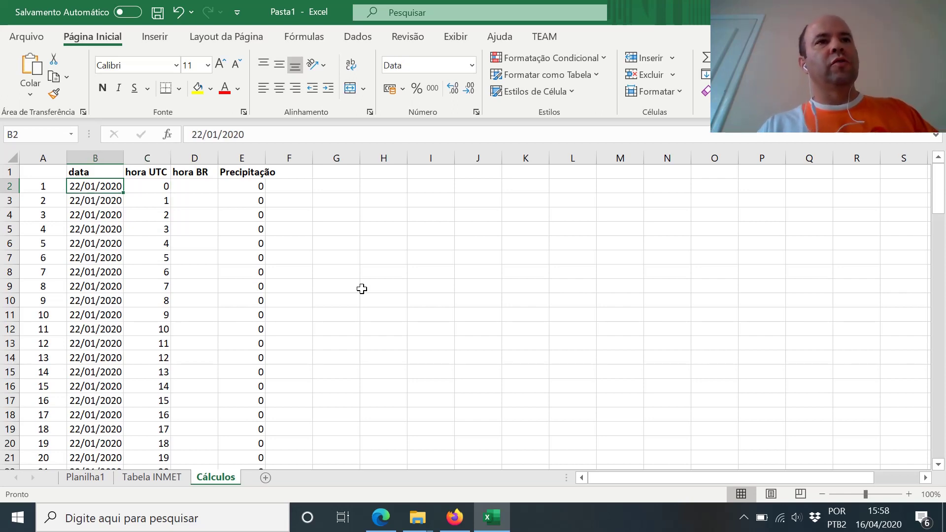
pyautogui.press('Right')
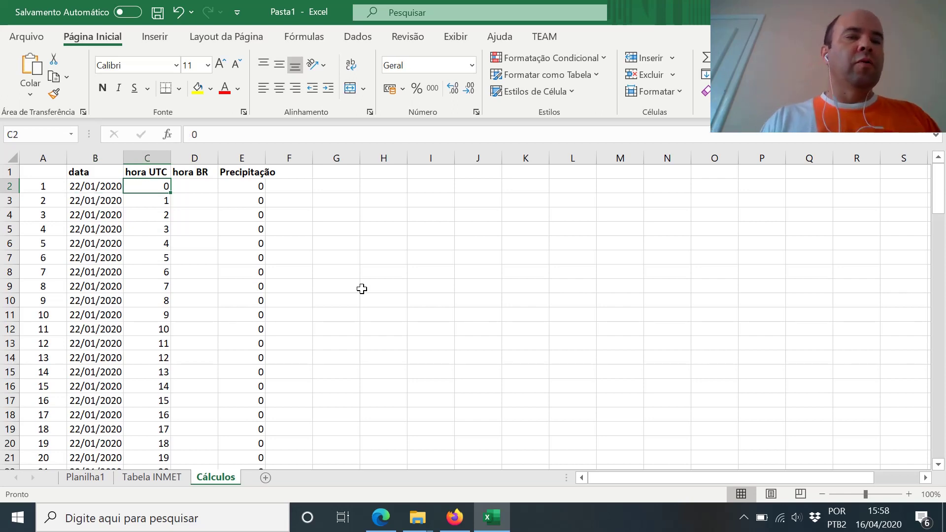
pyautogui.press('Left')
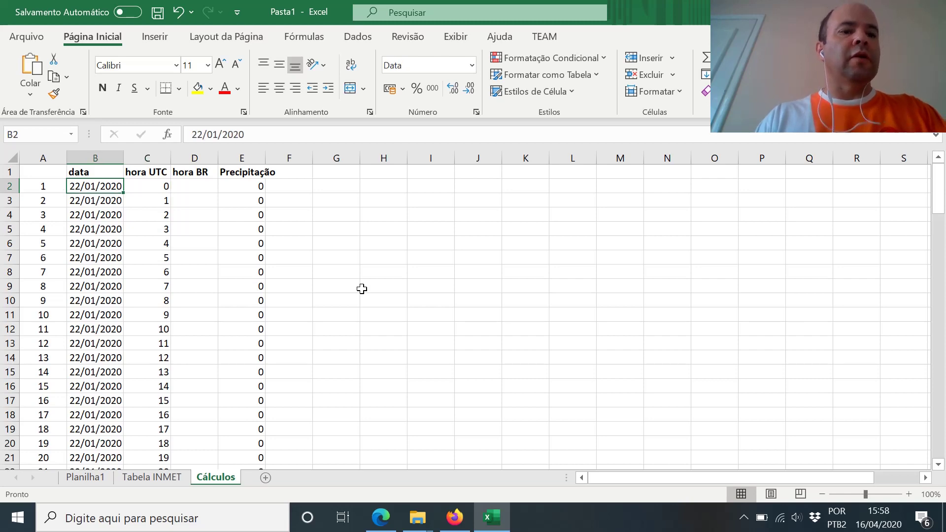
pyautogui.hotkey('shift', 'Right')
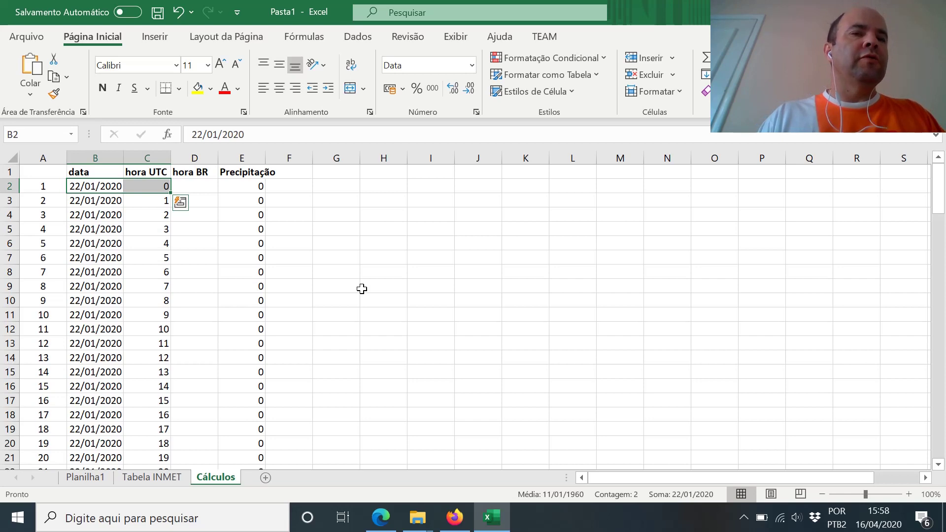
pyautogui.press('Right')
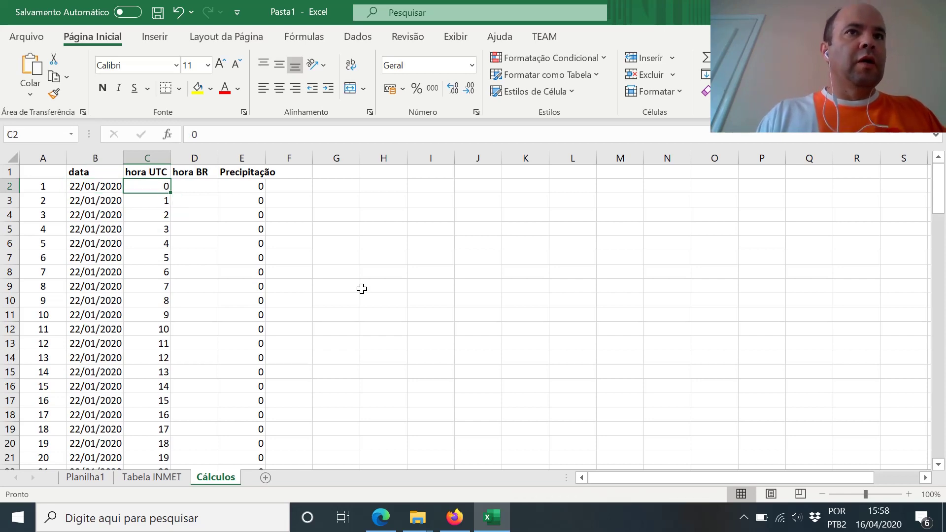
pyautogui.press('Right')
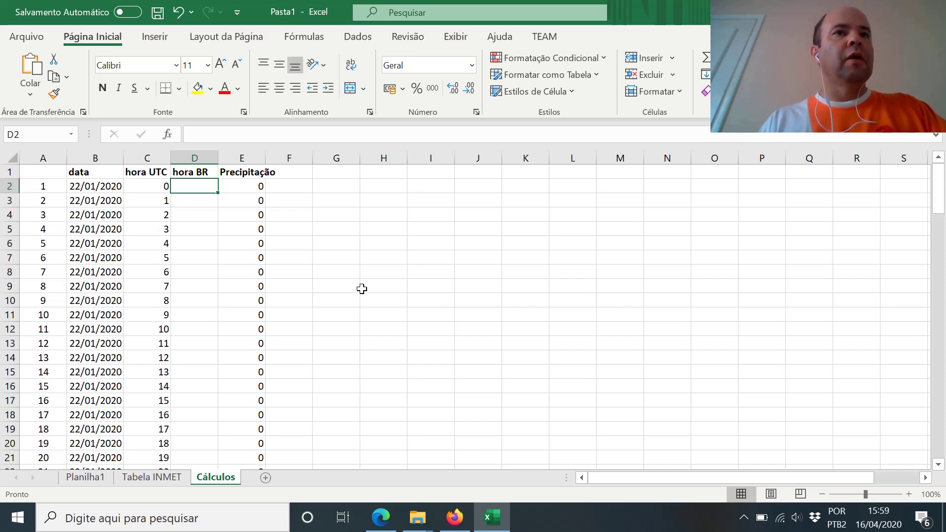
# Step: Enter 0 as the Brazilian hour in D5, beside UTC hour 3 on the first day
pyautogui.press('Return')
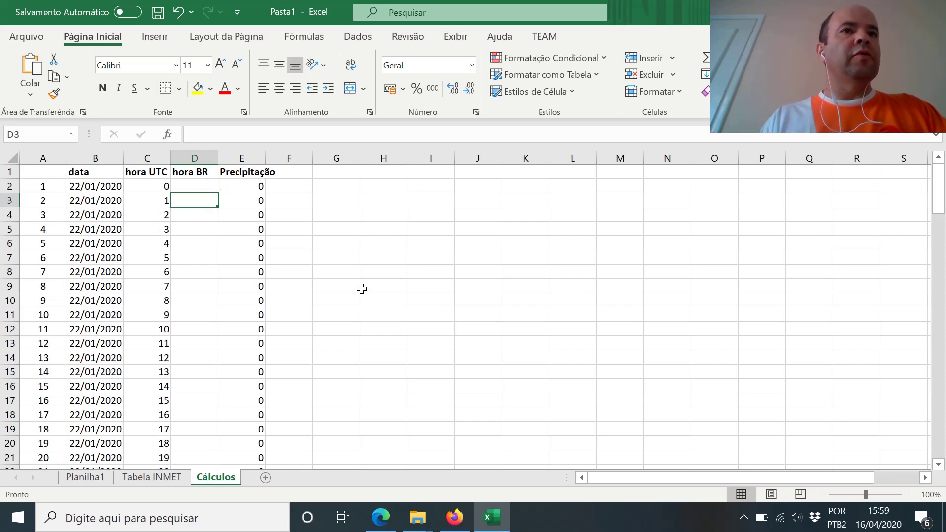
pyautogui.press('Return')
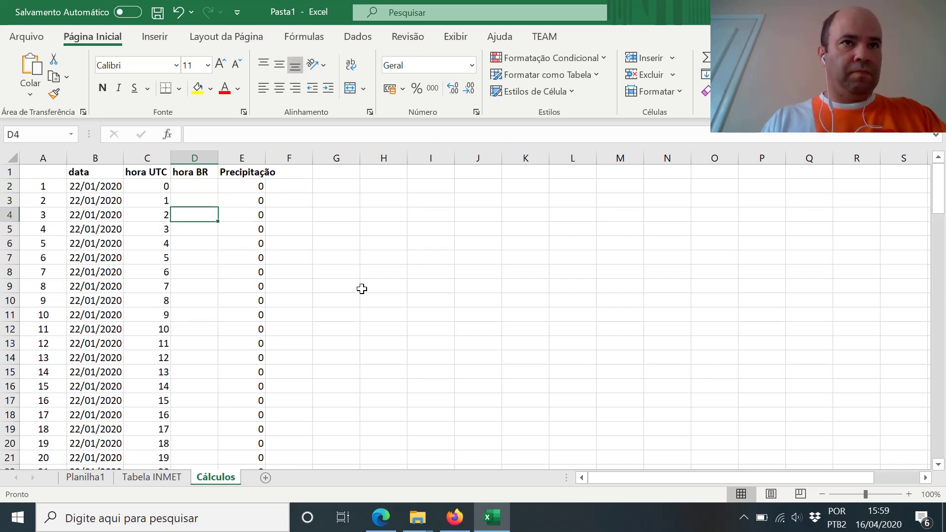
pyautogui.press('Down')
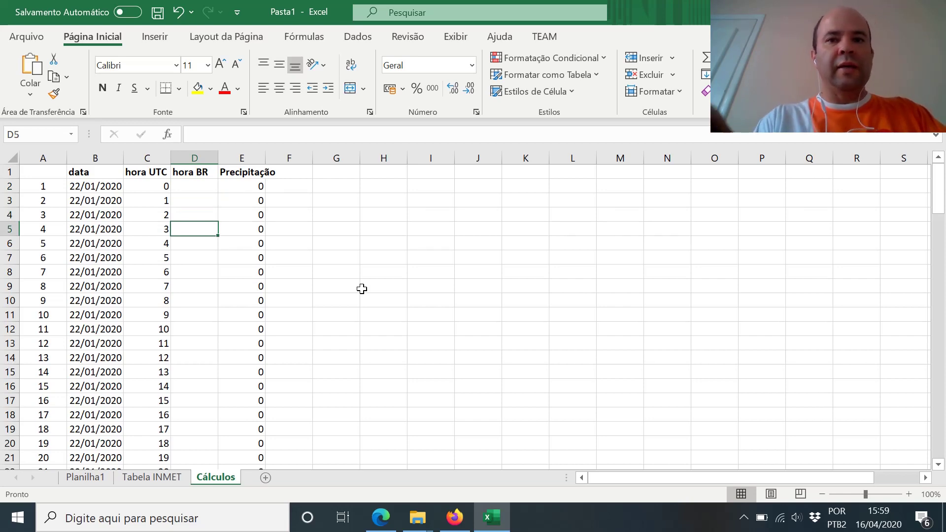
pyautogui.write('0')
pyautogui.press('Return')
pyautogui.press('Up')
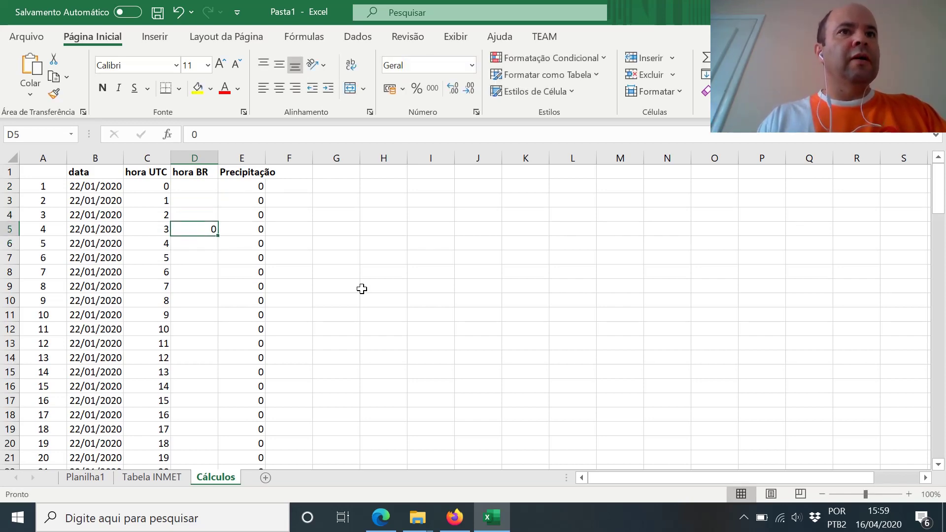
# Step: Center the values in the hora UTC, hora BR and Precipitação columns, from C2 down to E121
pyautogui.press('Left')
pyautogui.press('Up')
pyautogui.press('Up')
pyautogui.press('Up')
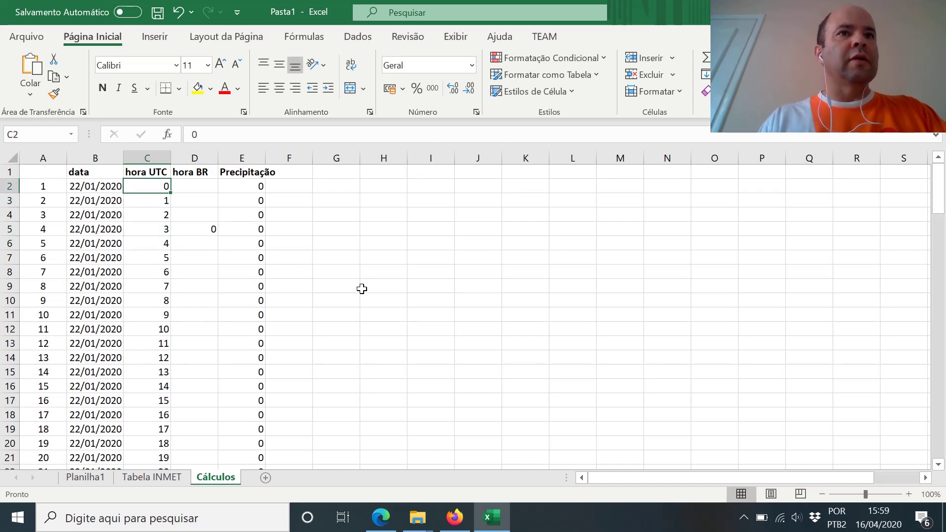
pyautogui.hotkey('ctrl', 'shift', 'Down')
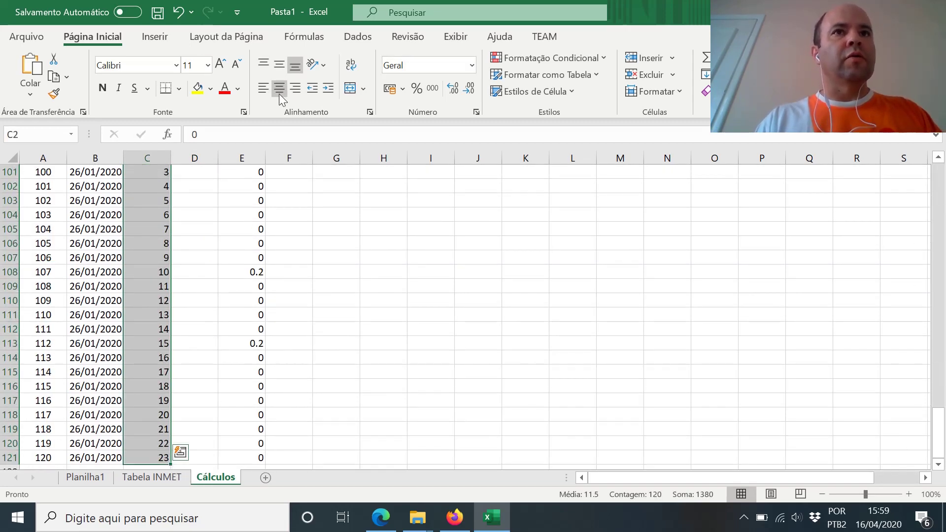
pyautogui.hotkey('ctrl', 'BackSpace')
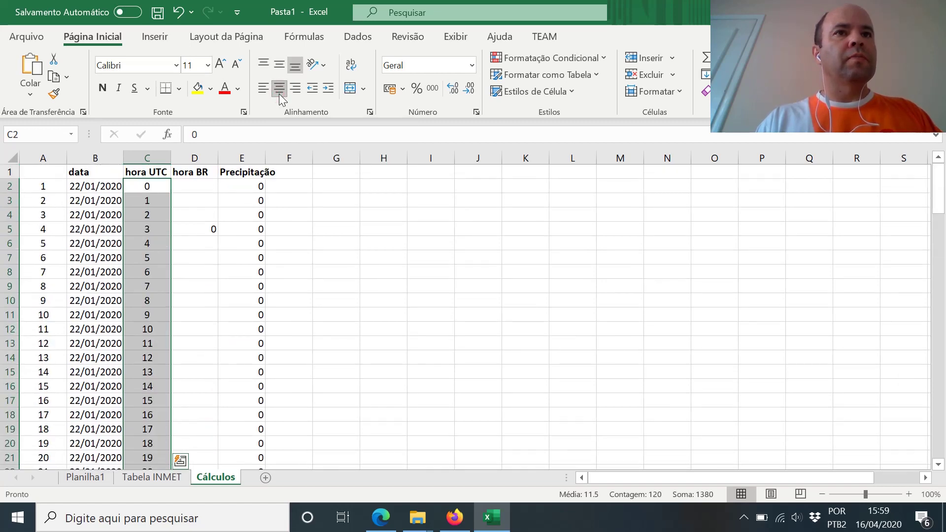
pyautogui.click(144, 184)
pyautogui.hotkey('ctrl', 'shift', 'Right')
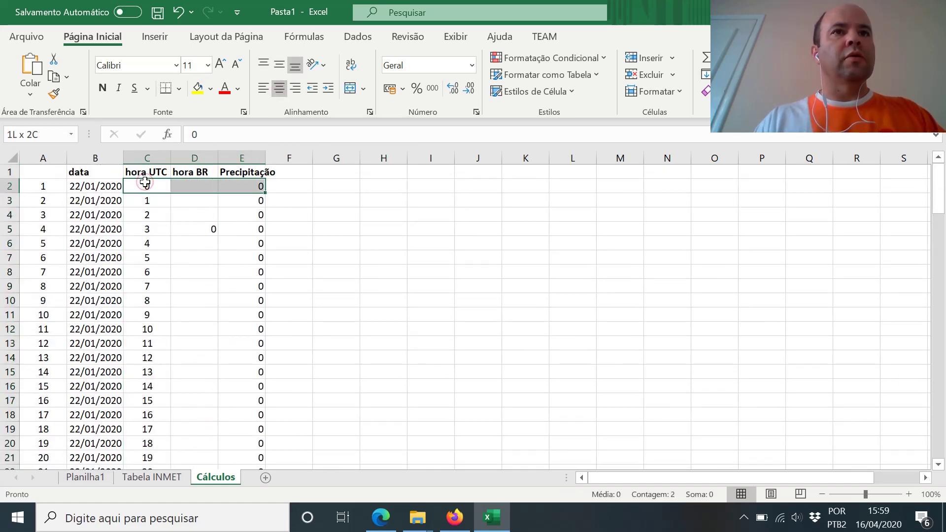
pyautogui.hotkey('ctrl', 'shift', 'Down')
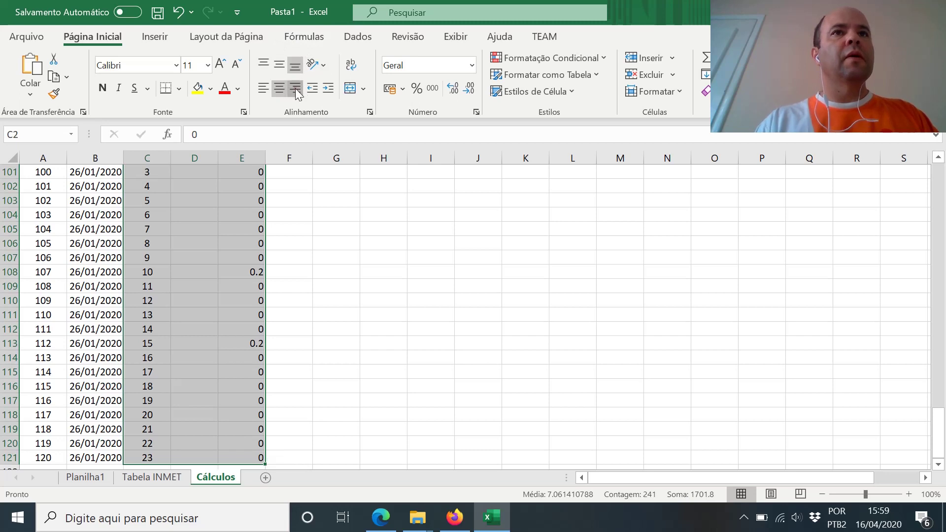
pyautogui.hotkey('ctrl', 'BackSpace')
pyautogui.click(280, 88)
# Step: Compare the date, UTC hour and Brazilian hour of the record in row 5
pyautogui.press('Up')
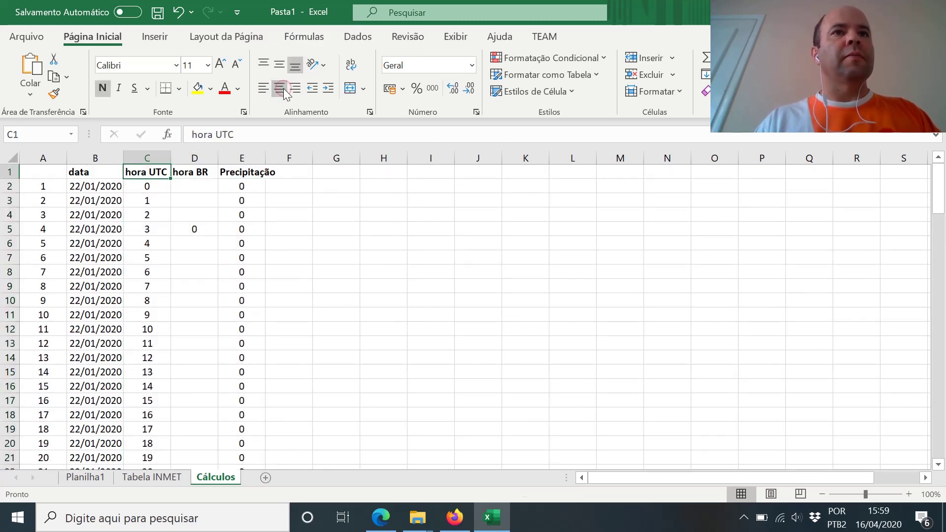
pyautogui.press('Down')
pyautogui.press('Down')
pyautogui.press('Down')
pyautogui.press('Down')
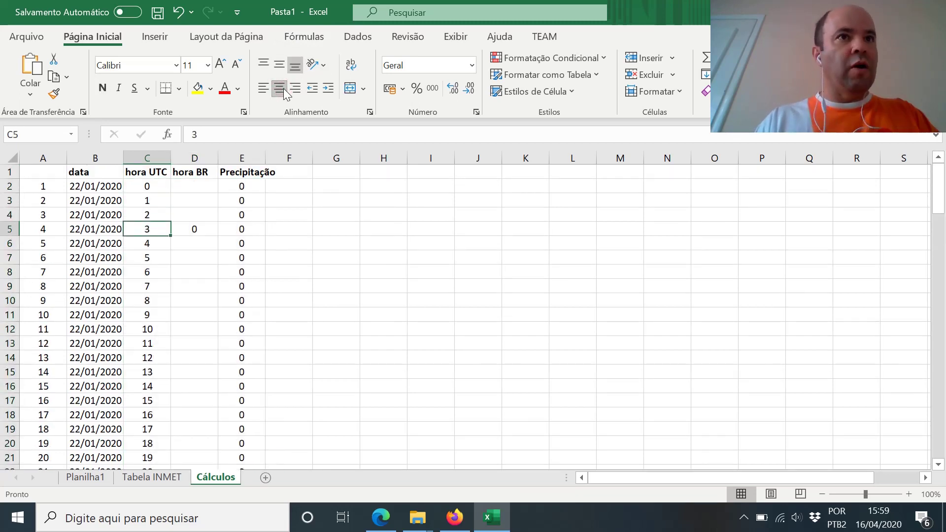
pyautogui.press('Right')
pyautogui.press('Left')
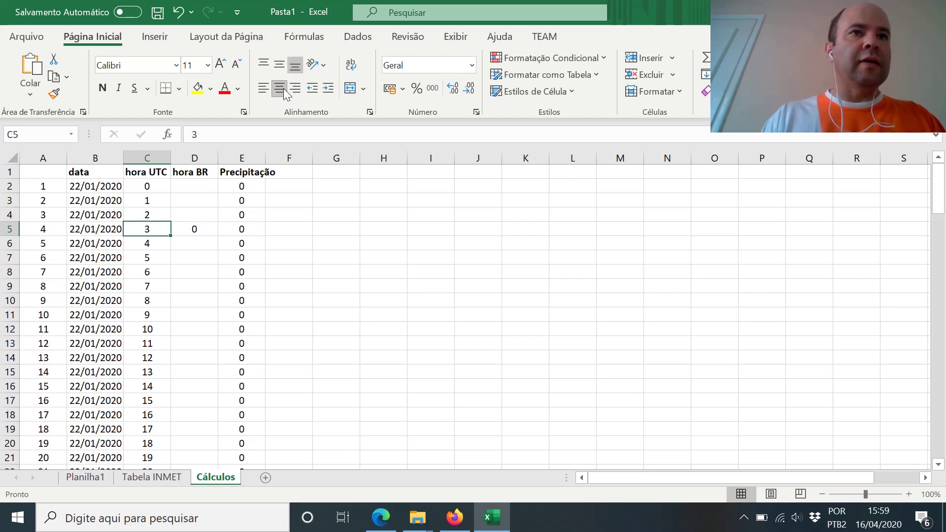
pyautogui.press('Left')
pyautogui.press('Right')
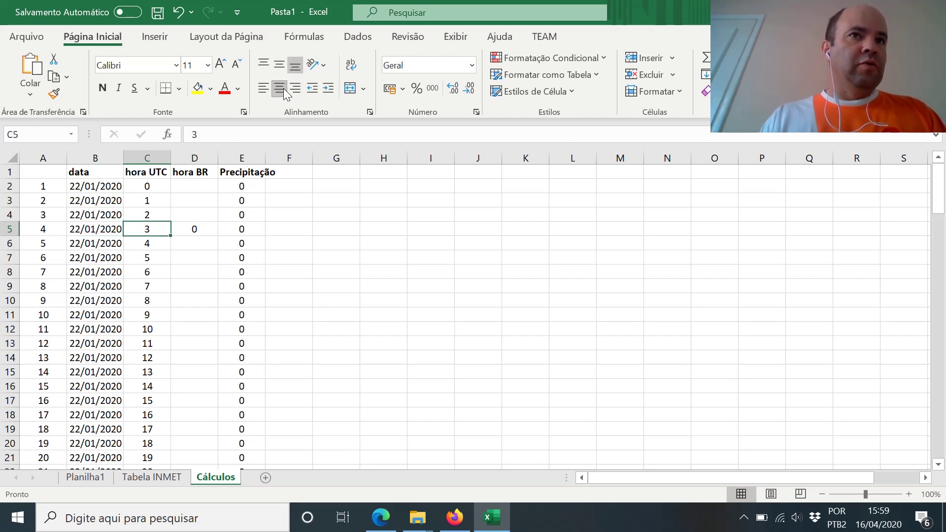
pyautogui.press('Right')
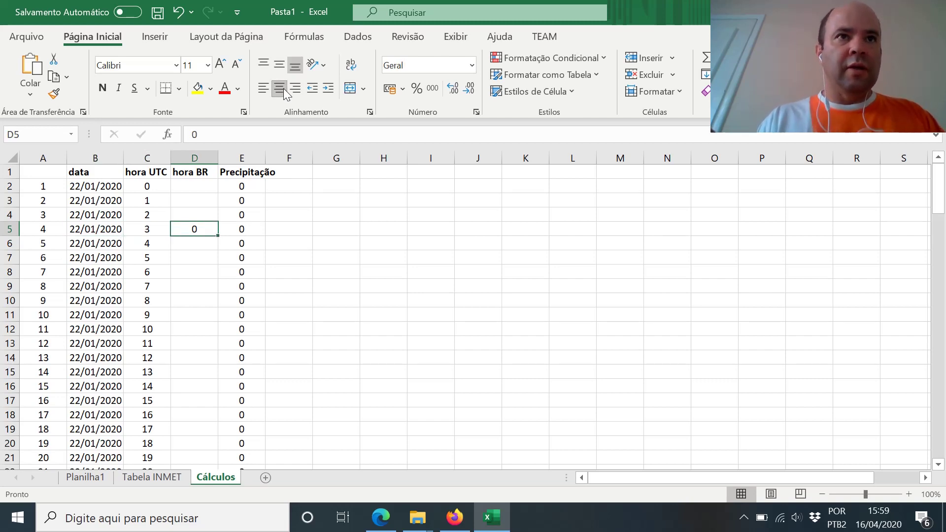
pyautogui.press('Left')
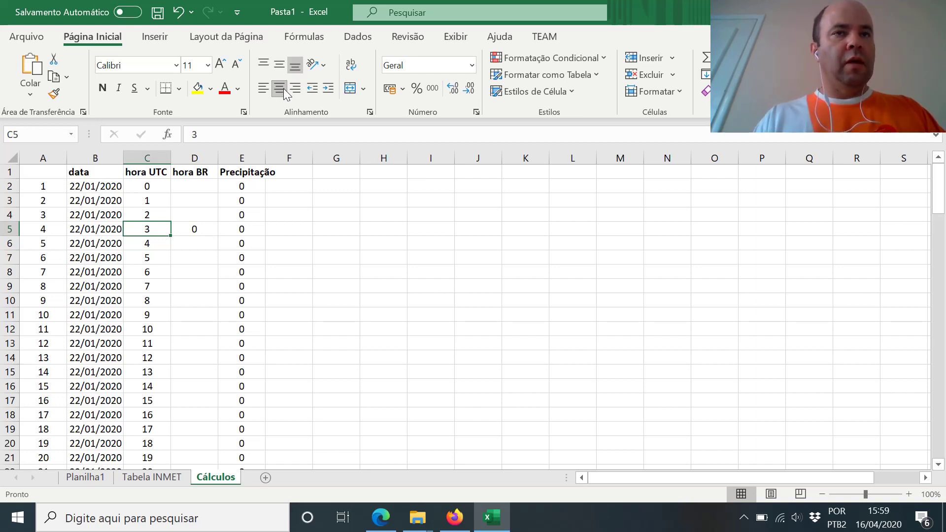
pyautogui.press('Right')
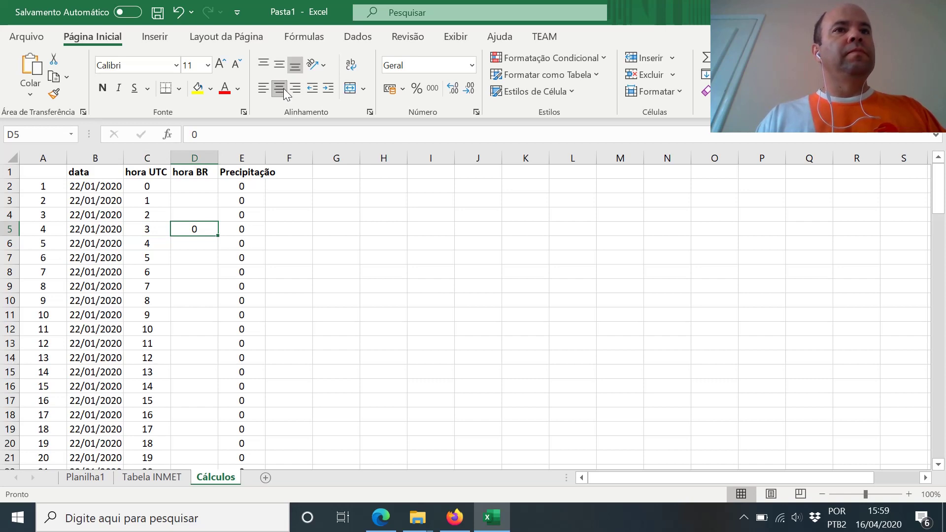
pyautogui.press('Down')
pyautogui.press('Up')
pyautogui.press('Up')
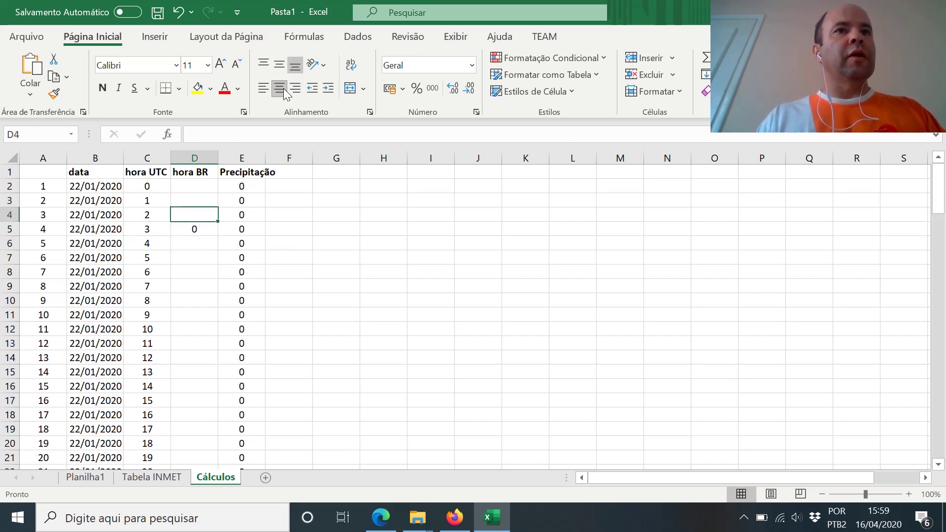
pyautogui.press('Down')
# Step: Copy the UTC hours from C2 down to C121 and paste them into the hora BR column starting at D5
pyautogui.press('Up')
pyautogui.press('Up')
pyautogui.press('Up')
pyautogui.press('Left')
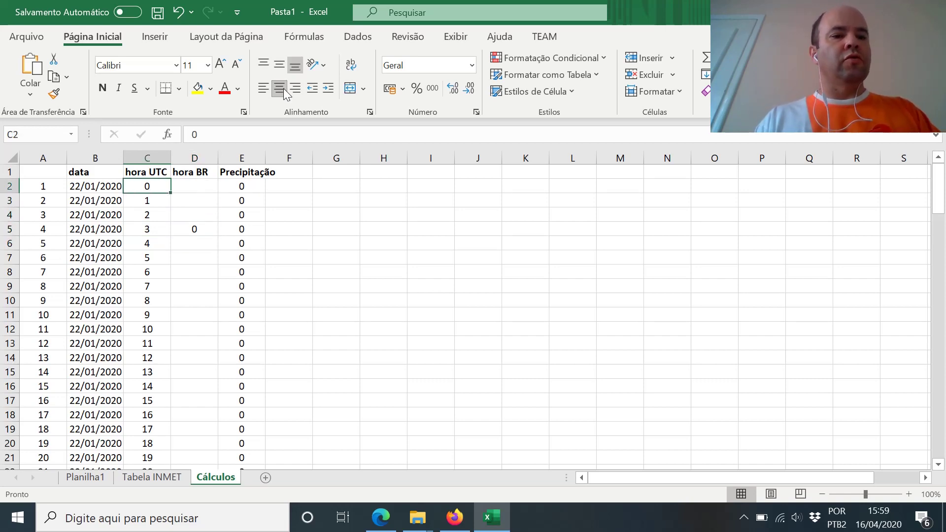
pyautogui.hotkey('ctrl', 'shift', 'Down')
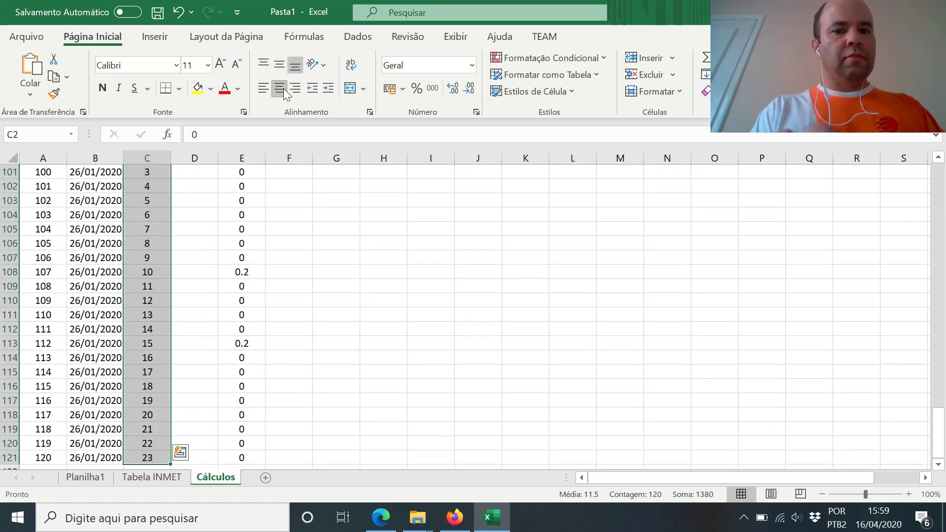
pyautogui.hotkey('ctrl', 'c')
pyautogui.press('pageup')
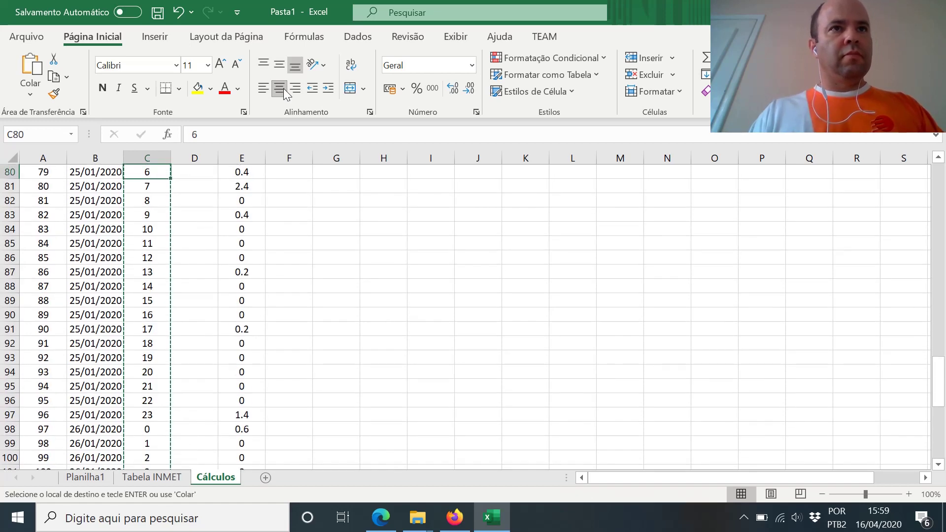
pyautogui.press('pageup')
pyautogui.press('pageup')
pyautogui.press('pageup')
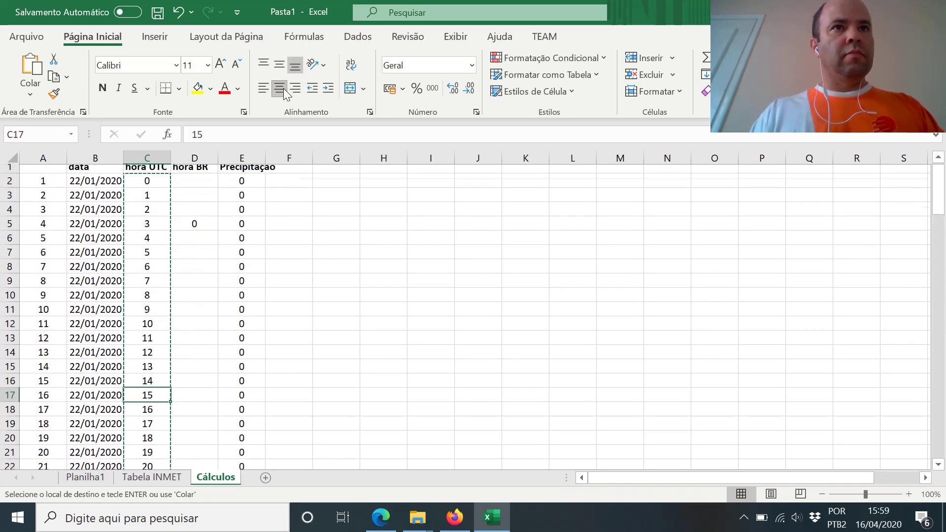
pyautogui.click(193, 231)
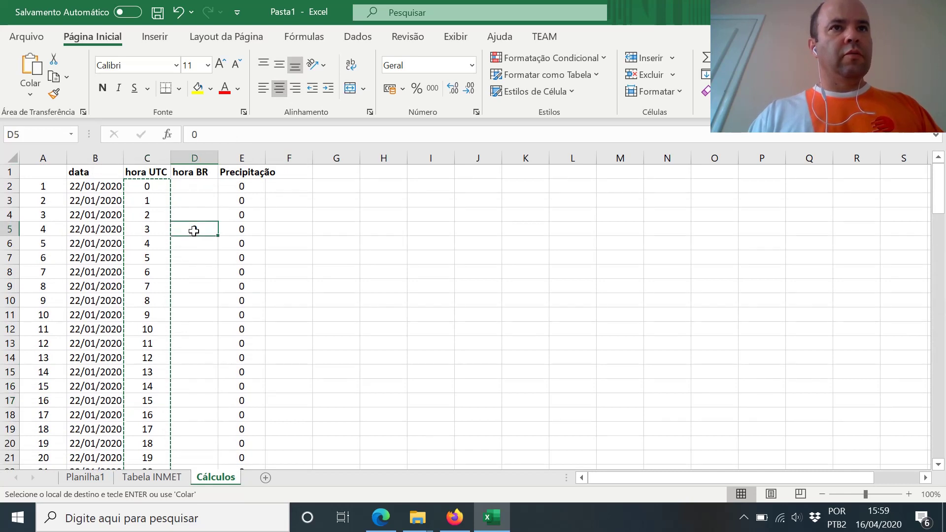
pyautogui.hotkey('ctrl', 'v')
# Step: Compare the Brazilian hours in column D with the UTC hours across the first rows of 22/01/2020, and clear the copy outline
pyautogui.press('Up')
pyautogui.press('Up')
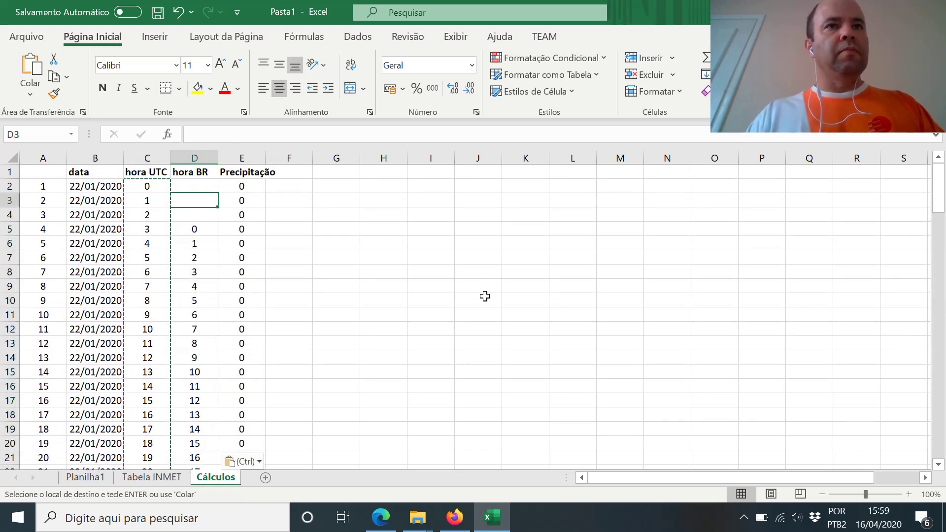
pyautogui.press('Up')
pyautogui.press('Down')
pyautogui.press('Down')
pyautogui.press('Down')
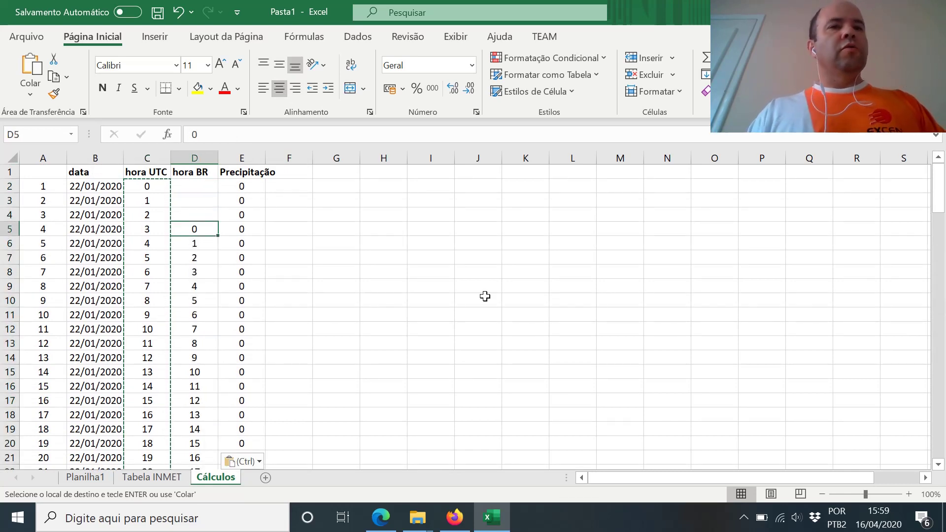
pyautogui.press('Down')
pyautogui.press('Up')
pyautogui.press('Up')
pyautogui.press('Up')
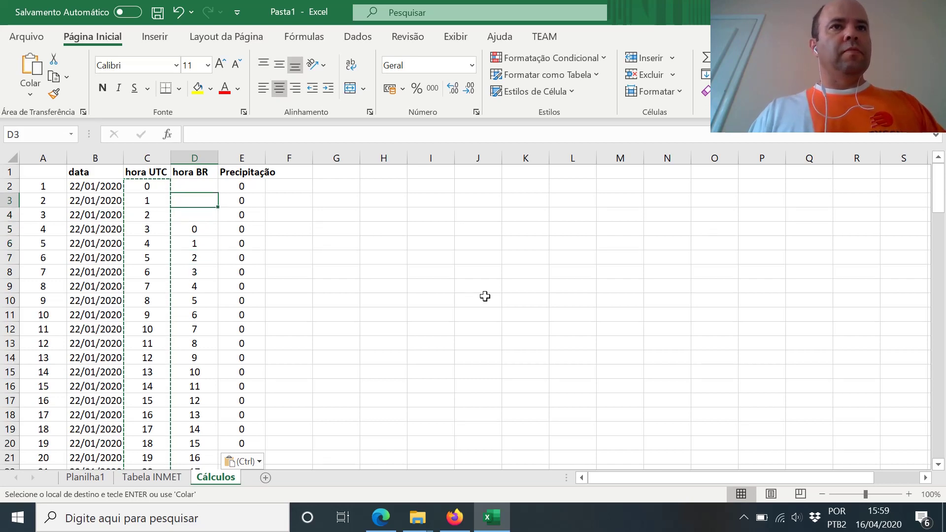
pyautogui.press('Up')
pyautogui.press('Up')
pyautogui.press('Escape')
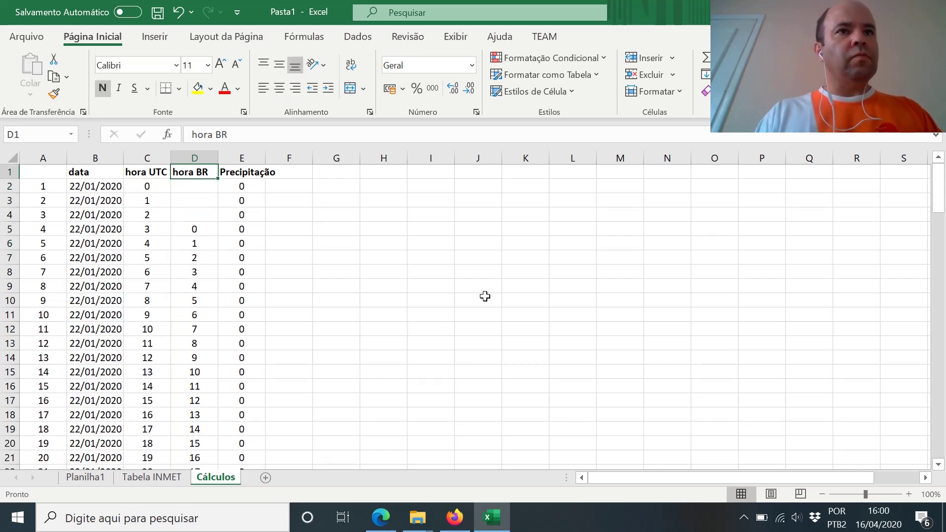
pyautogui.press('Down')
pyautogui.press('Down')
pyautogui.press('Down')
pyautogui.press('Down')
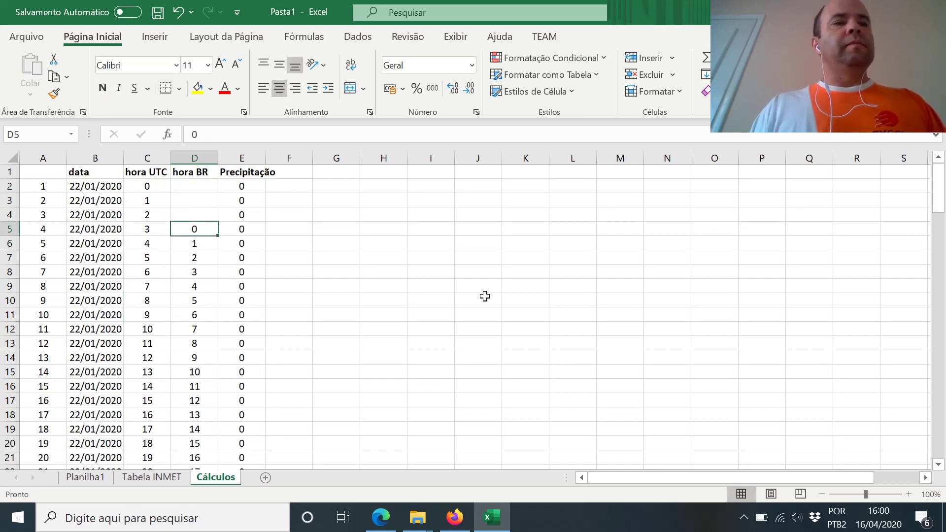
pyautogui.press('Left')
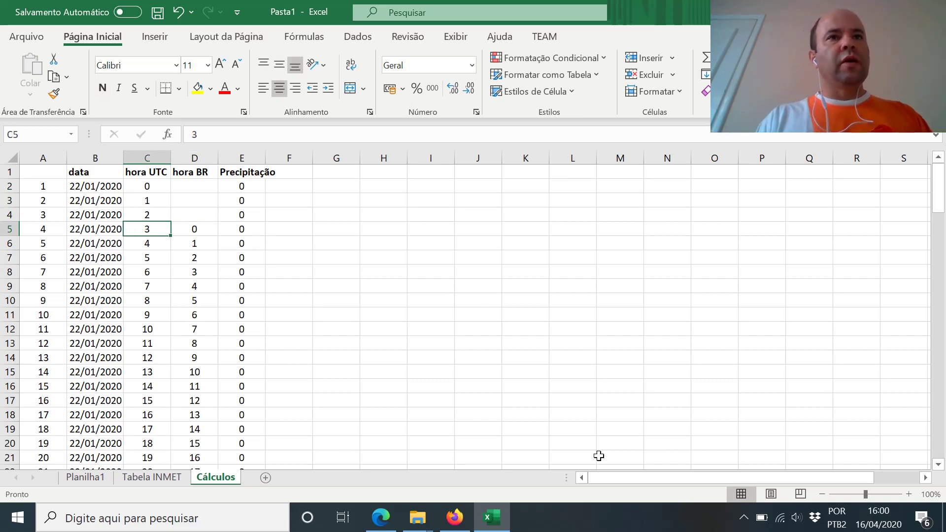
pyautogui.click(4, 186)
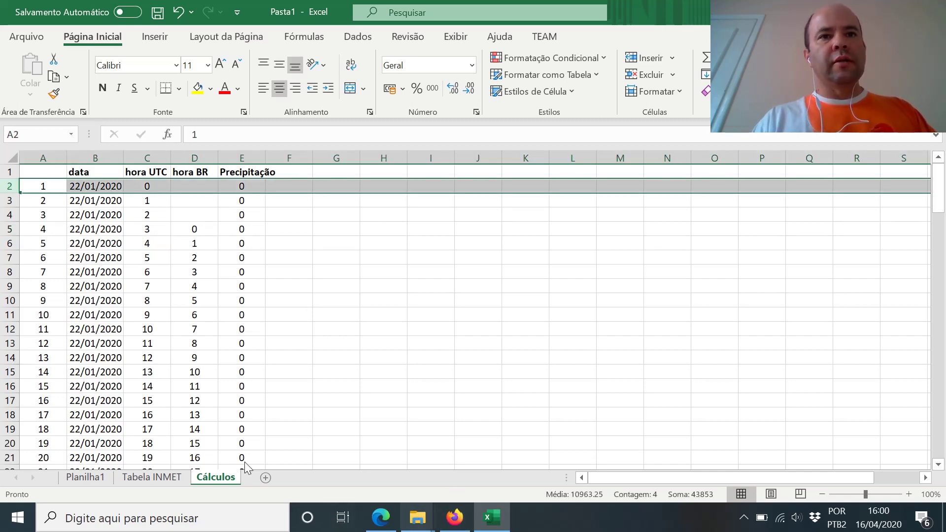
# Step: Read the exercise on Planilha1 for the requested date range and item a's daily totals and INMET manual measurement times
pyautogui.click(89, 478)
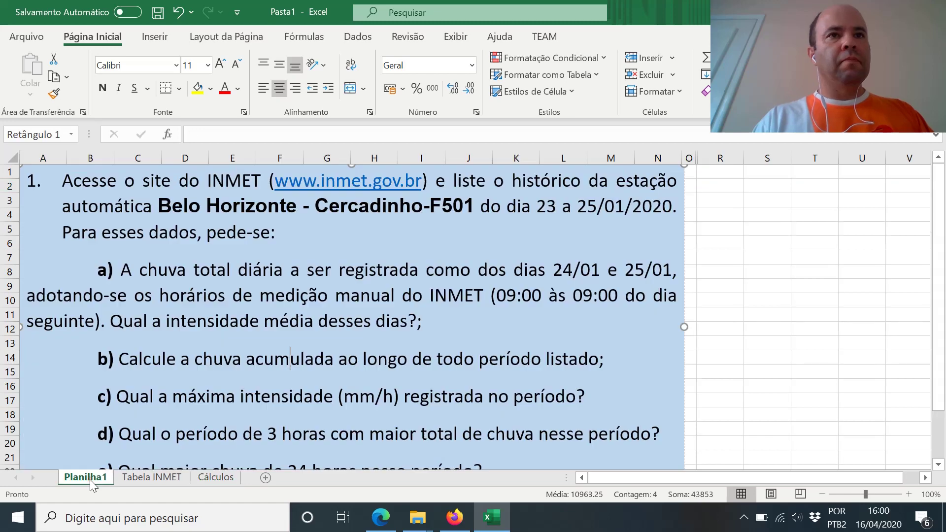
pyautogui.click(189, 182)
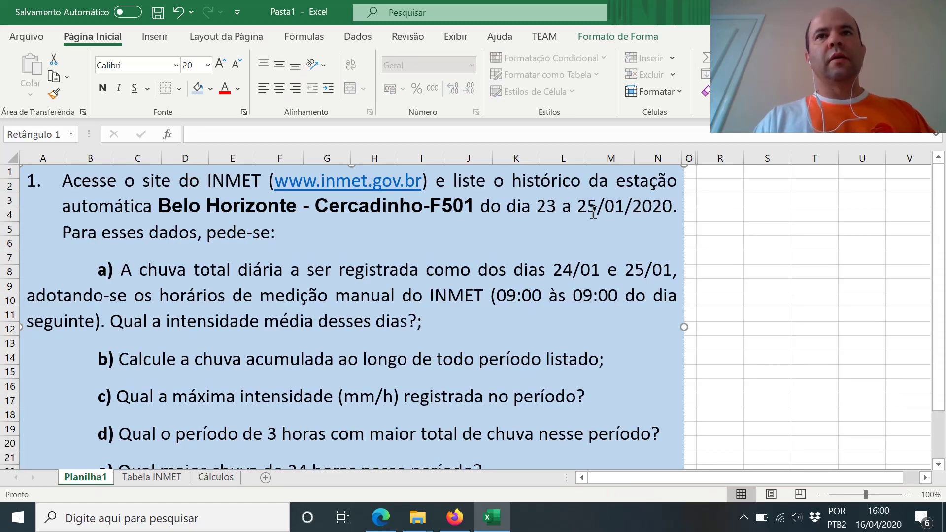
pyautogui.moveTo(538, 208); pyautogui.dragTo(627, 206)
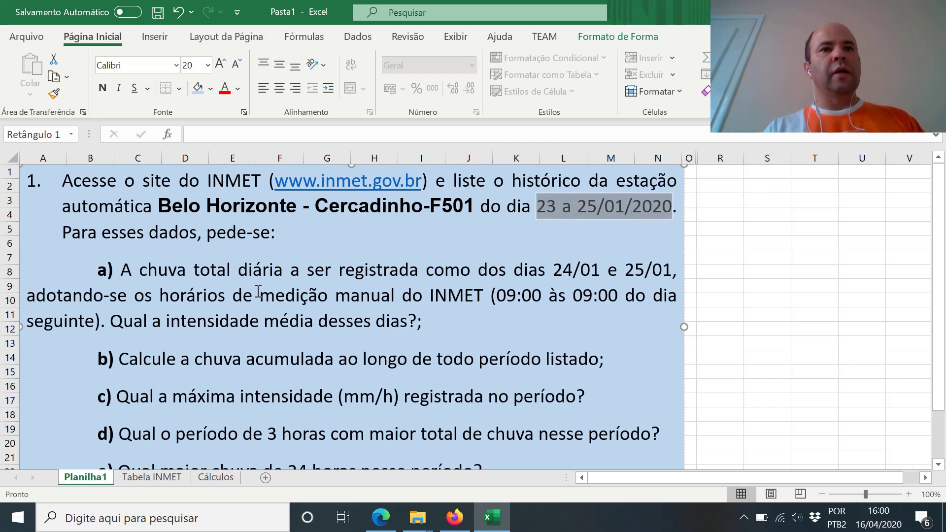
pyautogui.click(126, 270)
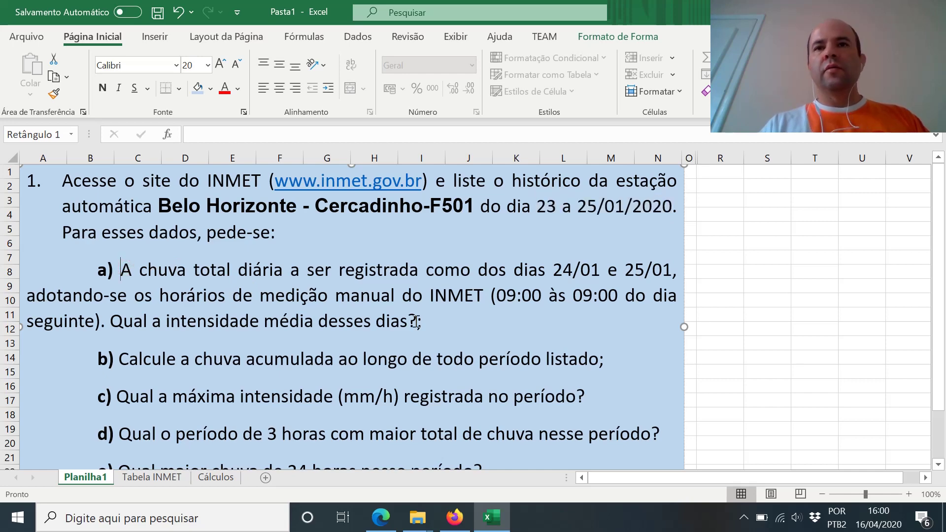
pyautogui.moveTo(123, 270); pyautogui.dragTo(660, 271)
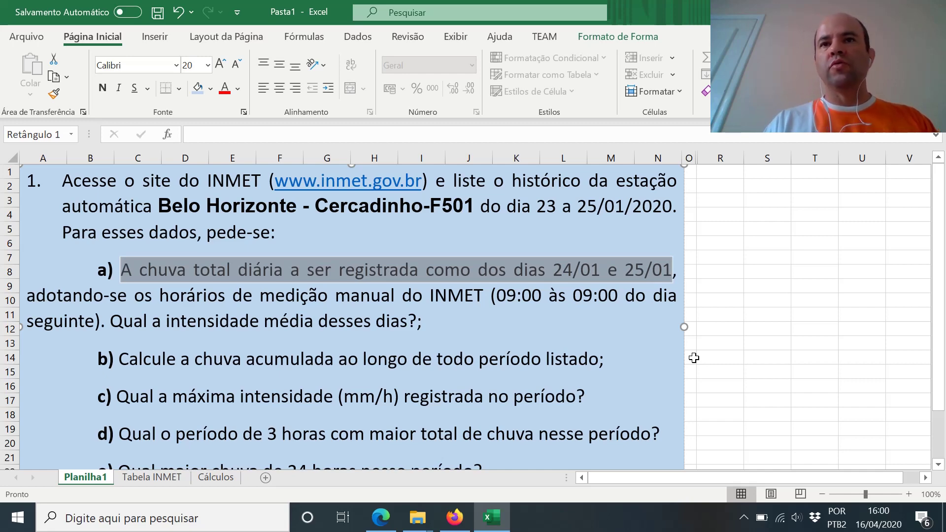
pyautogui.click(573, 269)
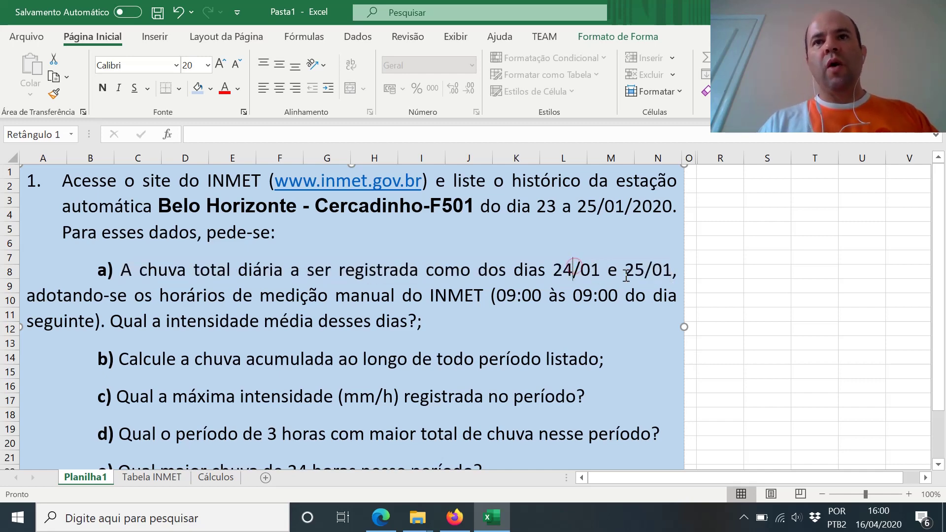
pyautogui.click(654, 272)
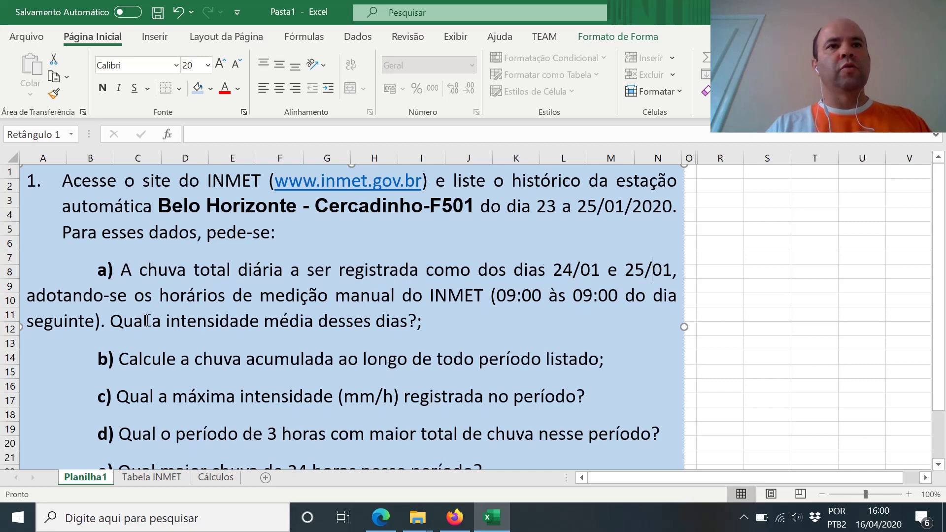
pyautogui.click(448, 297)
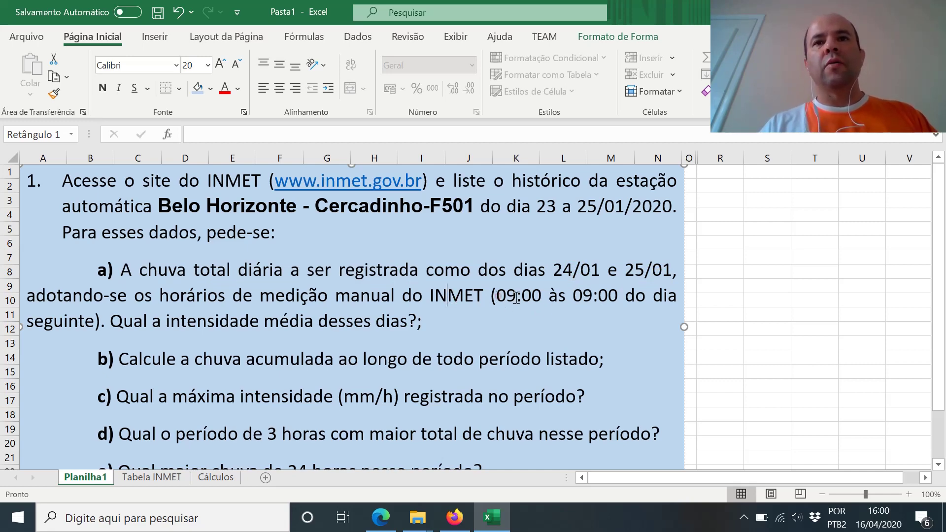
pyautogui.moveTo(495, 297); pyautogui.dragTo(669, 293)
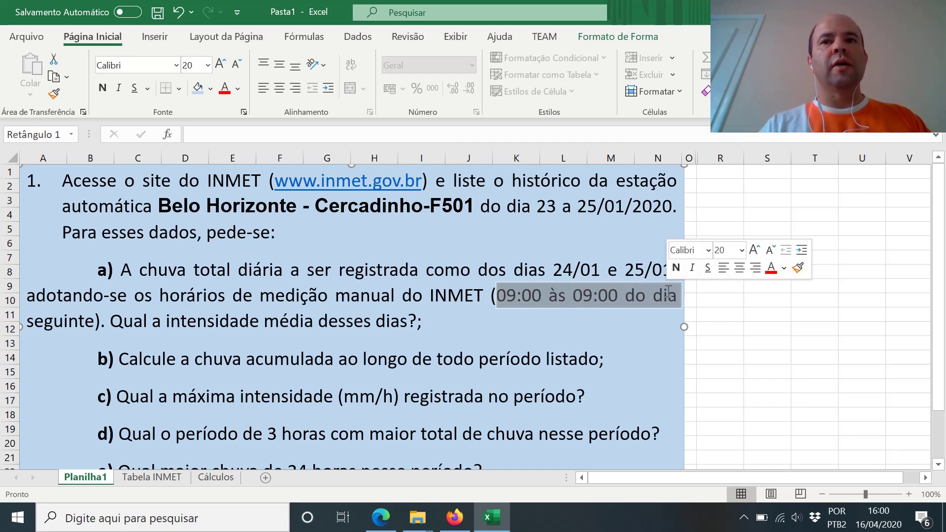
pyautogui.click(608, 297)
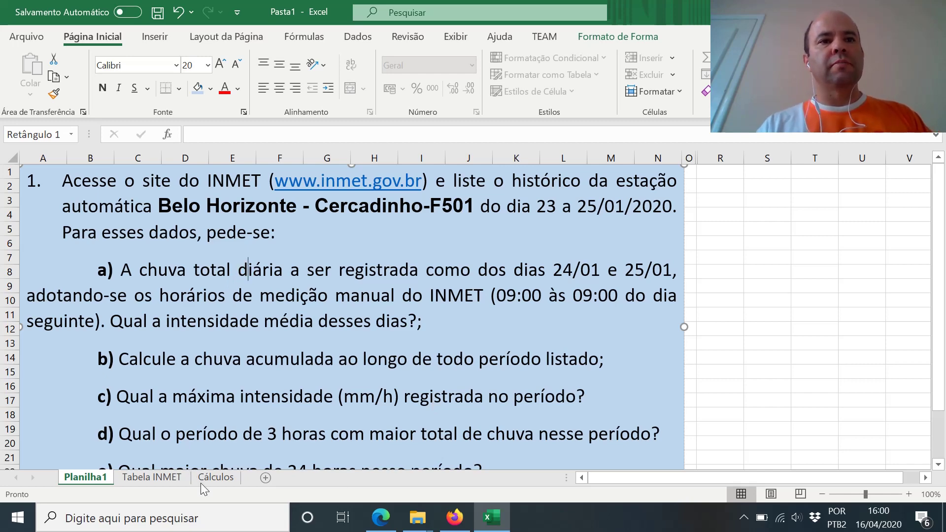
# Step: Look over the Cálculos and Tabela INMET sheets, and reread the dates requested in item a on Planilha1
pyautogui.click(221, 480)
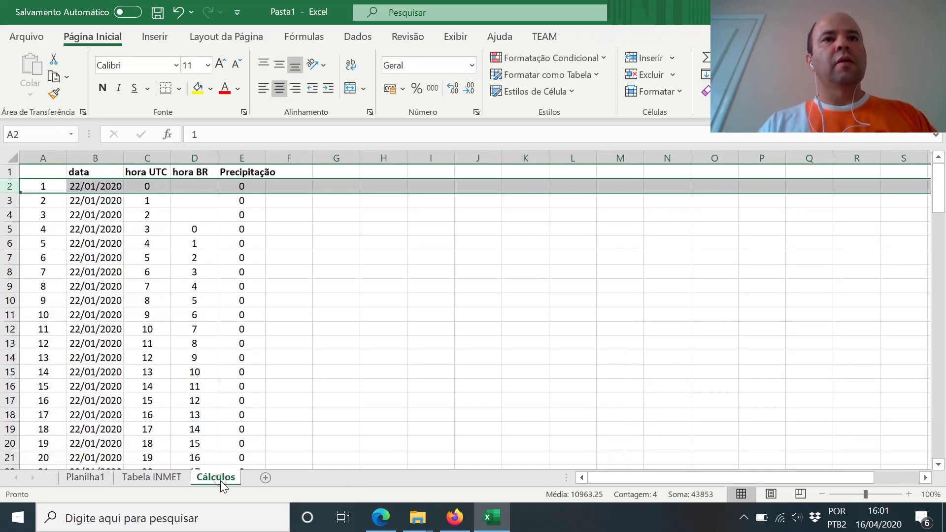
pyautogui.click(229, 271)
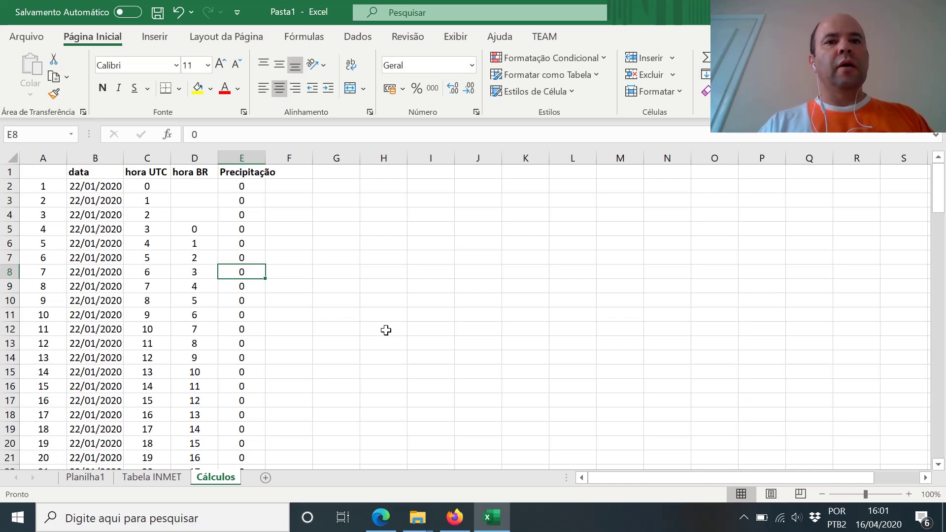
pyautogui.click(159, 479)
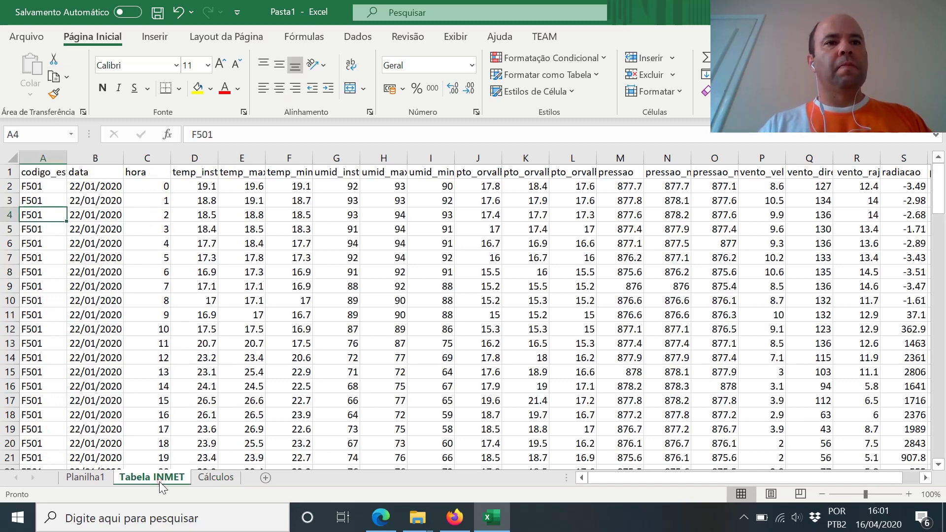
pyautogui.click(80, 477)
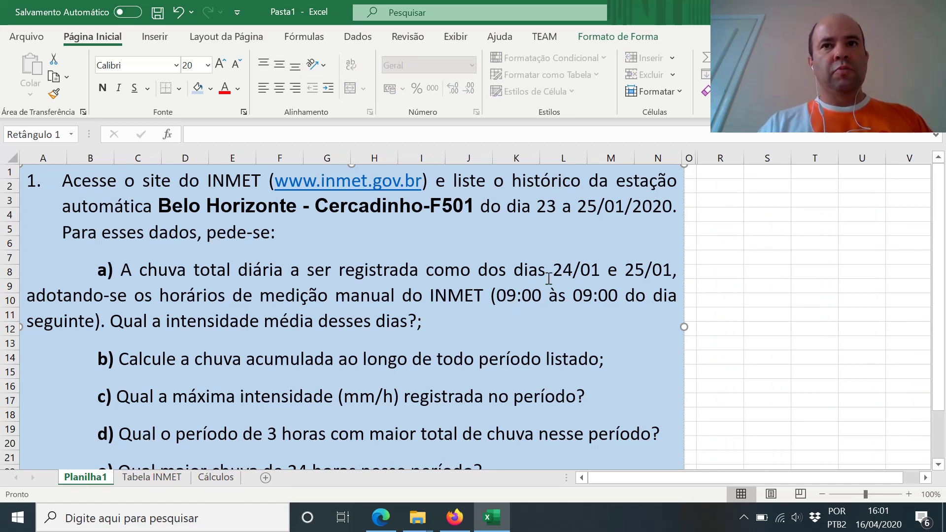
pyautogui.moveTo(557, 270); pyautogui.dragTo(663, 269)
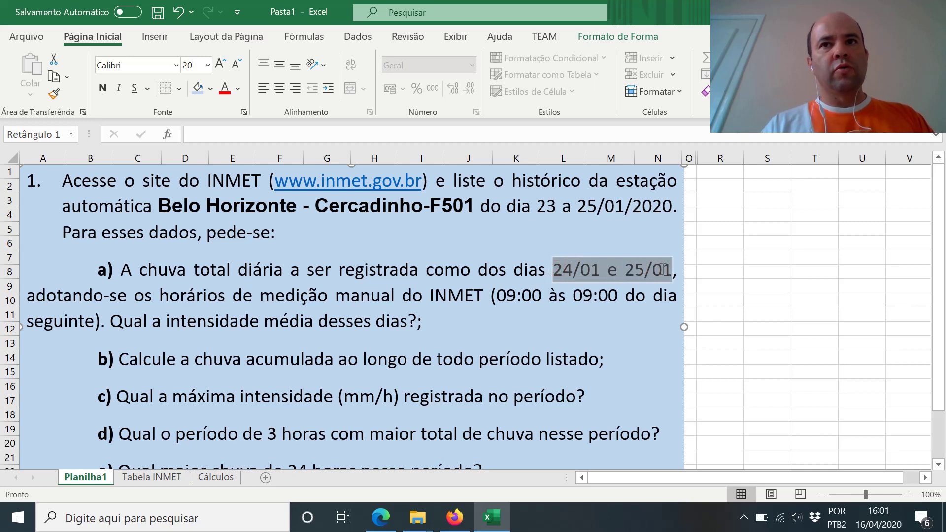
# Step: In Cálculos cell I5, enter "Chuva do dia 24/01/2020: Total de chuva entre 09:00 do dia 23/01 até 09:00 do dia 24/01"
pyautogui.click(219, 476)
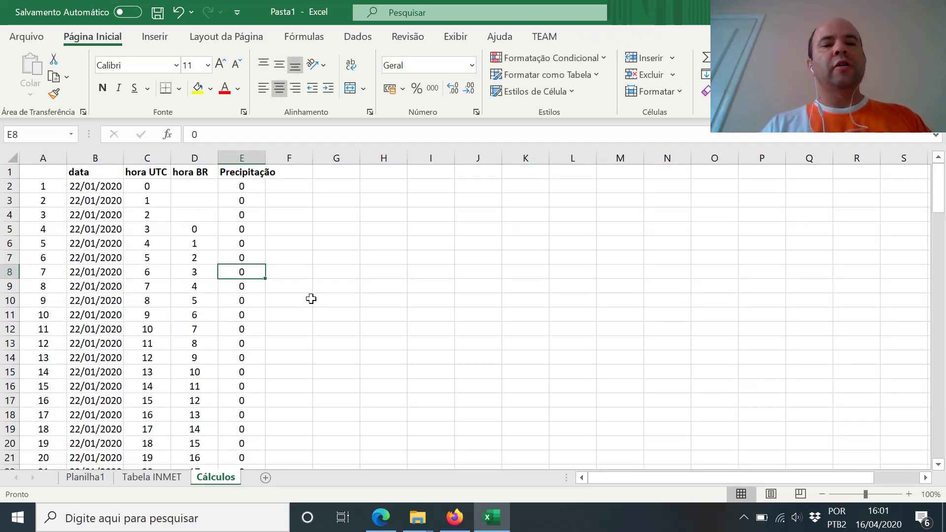
pyautogui.click(415, 230)
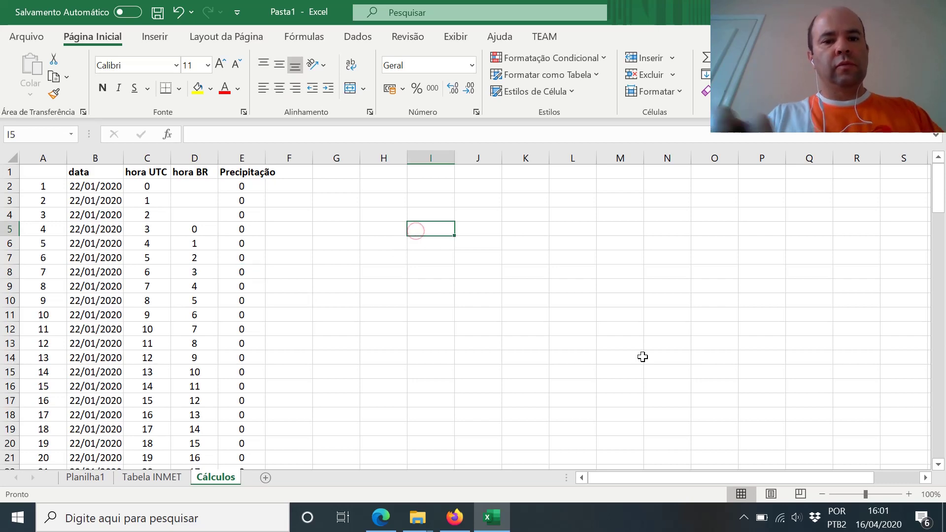
pyautogui.write('Chuva')
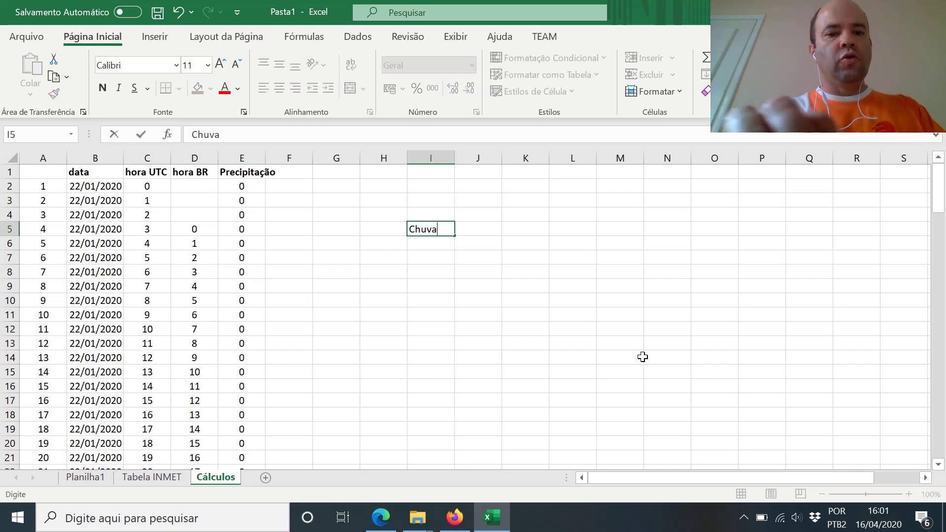
pyautogui.write(' do dia')
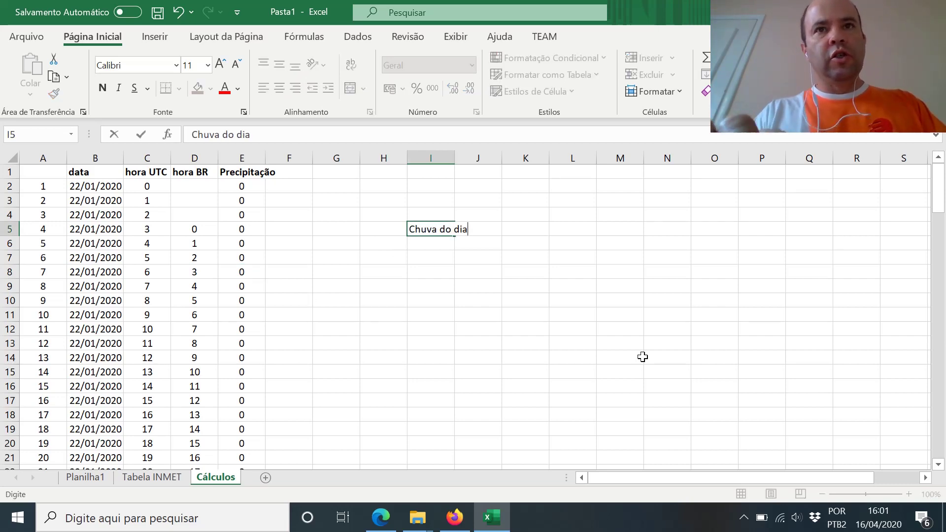
pyautogui.write(' 2')
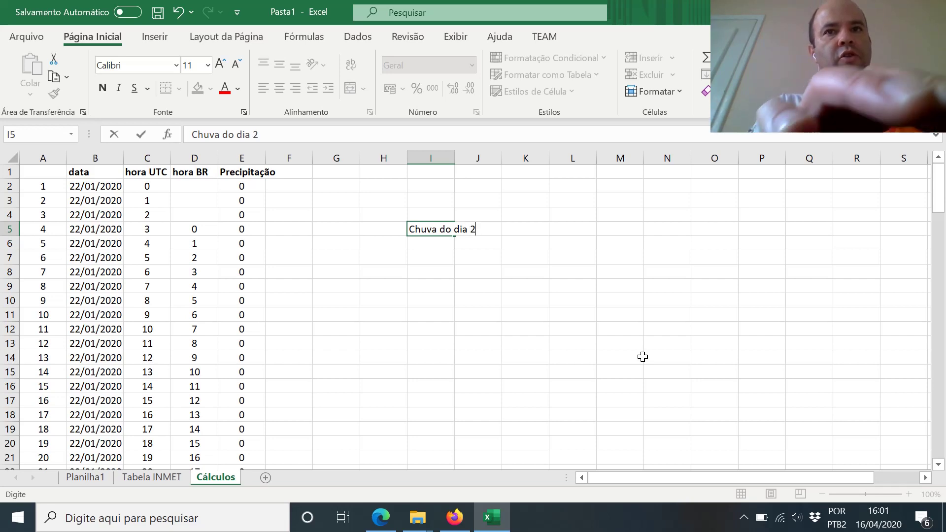
pyautogui.write('4/02')
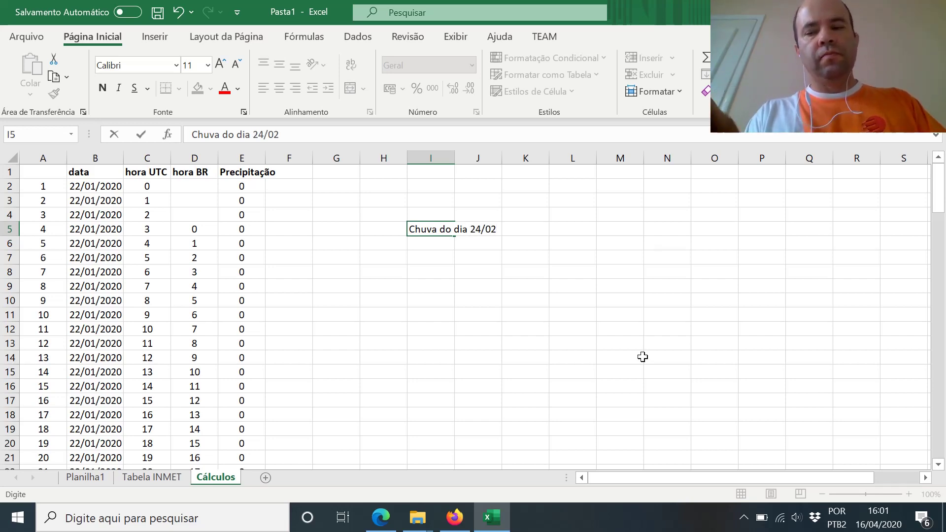
pyautogui.press('BackSpace')
pyautogui.write('1')
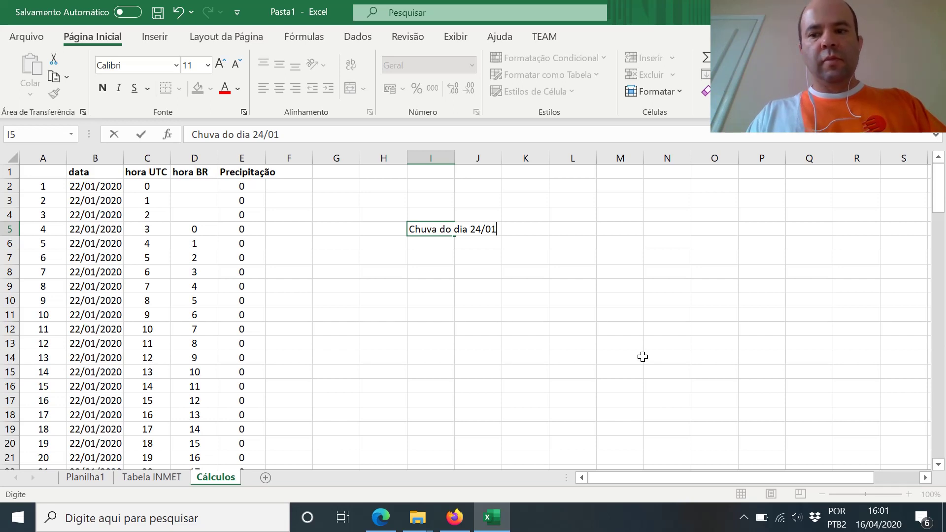
pyautogui.write('/2020')
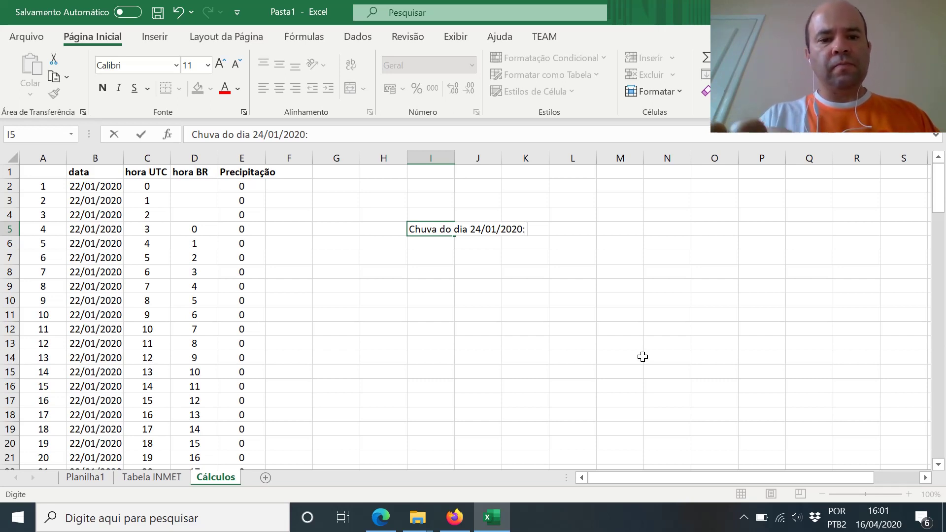
pyautogui.write(': Total de')
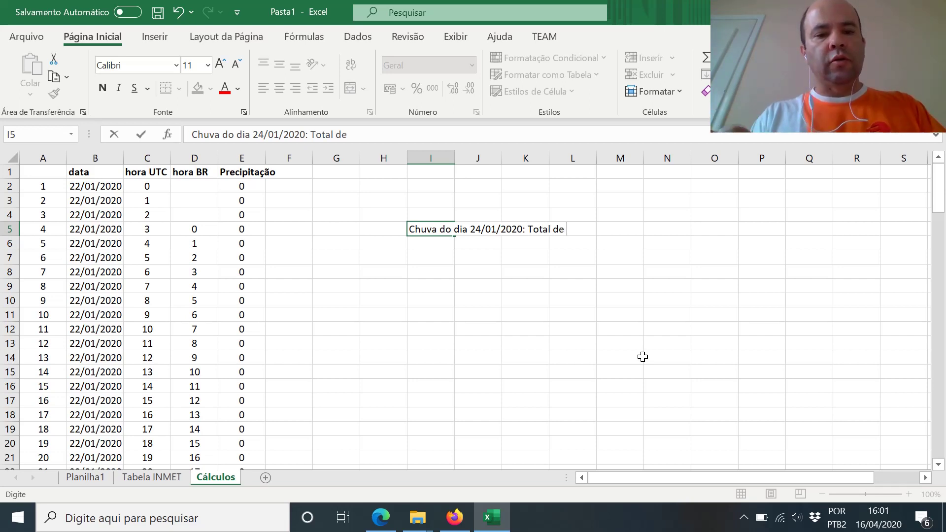
pyautogui.write(' chuva')
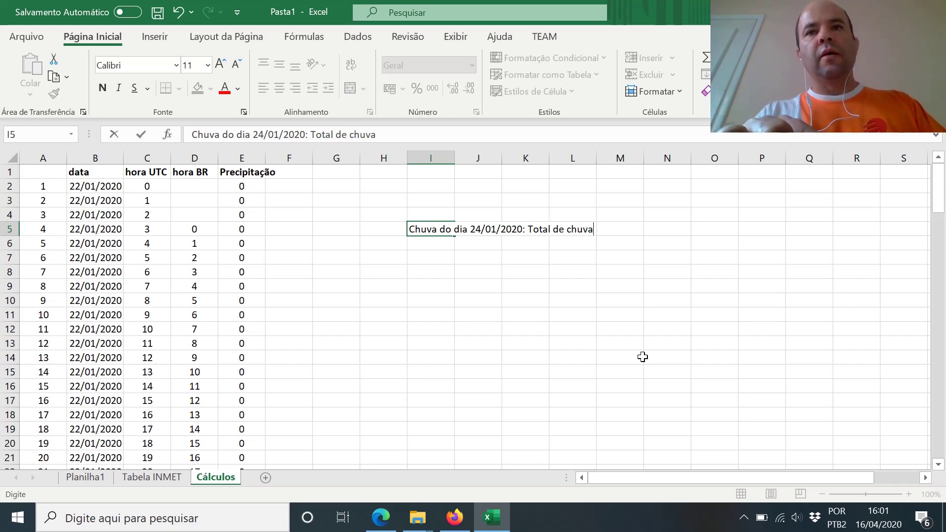
pyautogui.write(' ent')
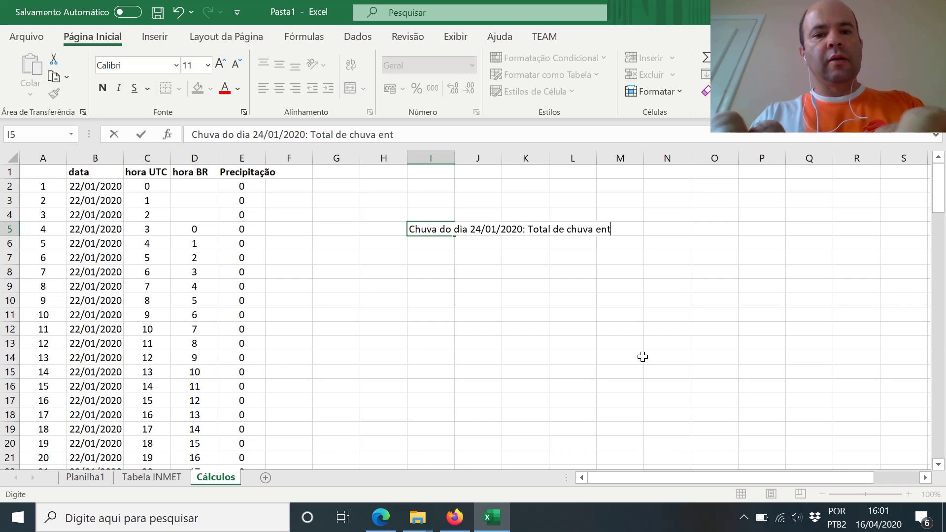
pyautogui.write('re 0')
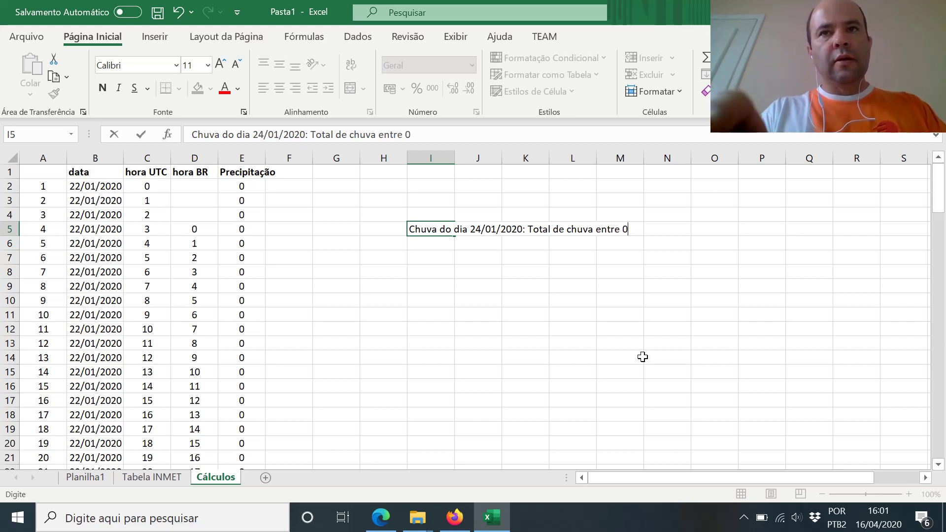
pyautogui.write('9:')
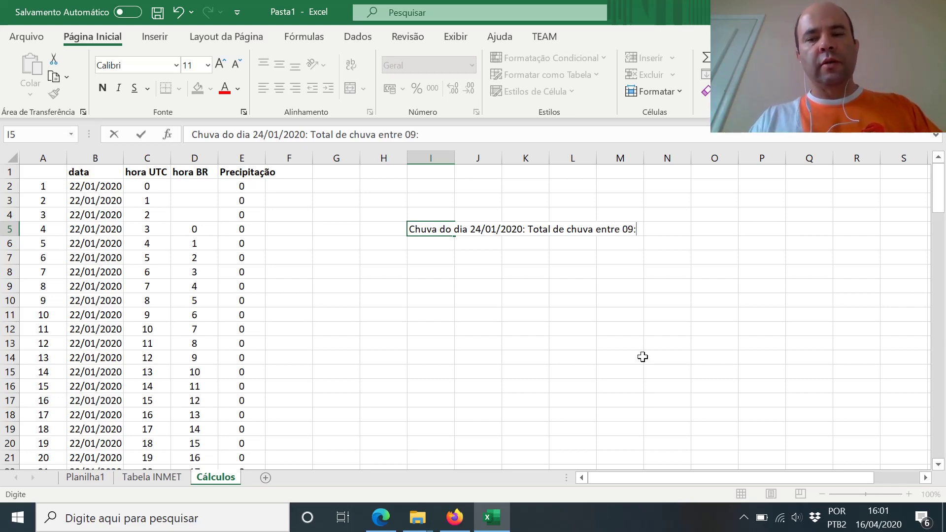
pyautogui.write('00 do di ')
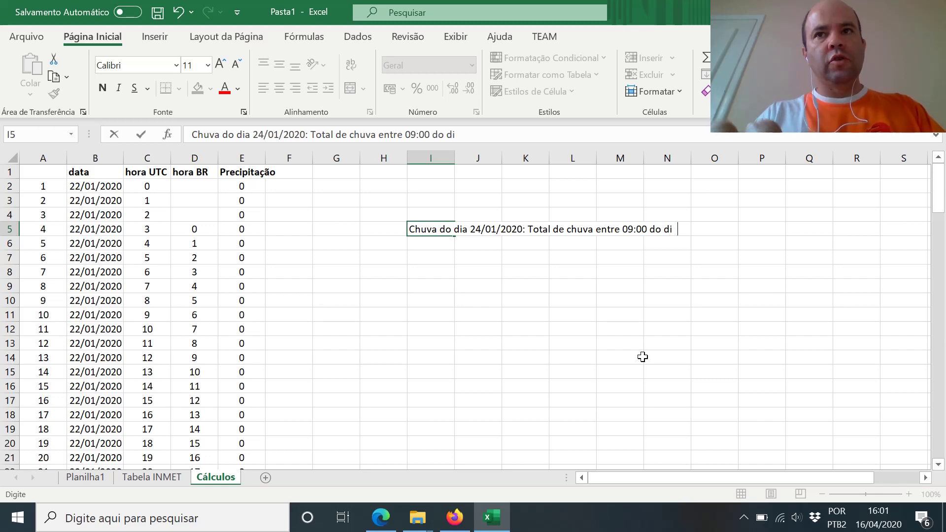
pyautogui.write('a')
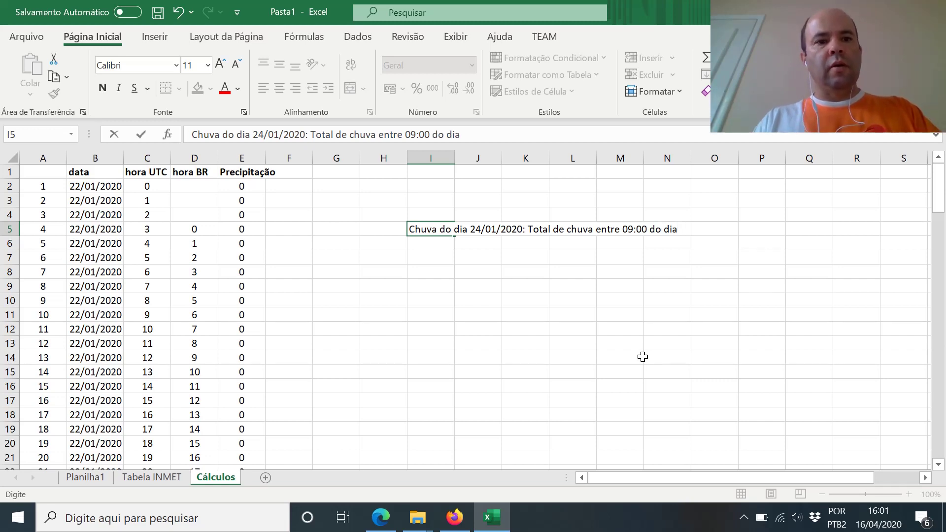
pyautogui.write(' 23/')
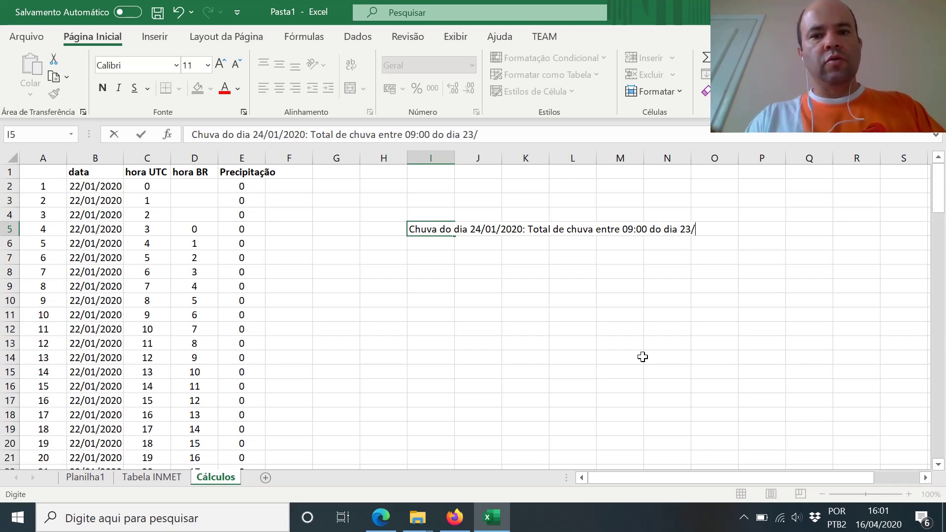
pyautogui.write('01 ')
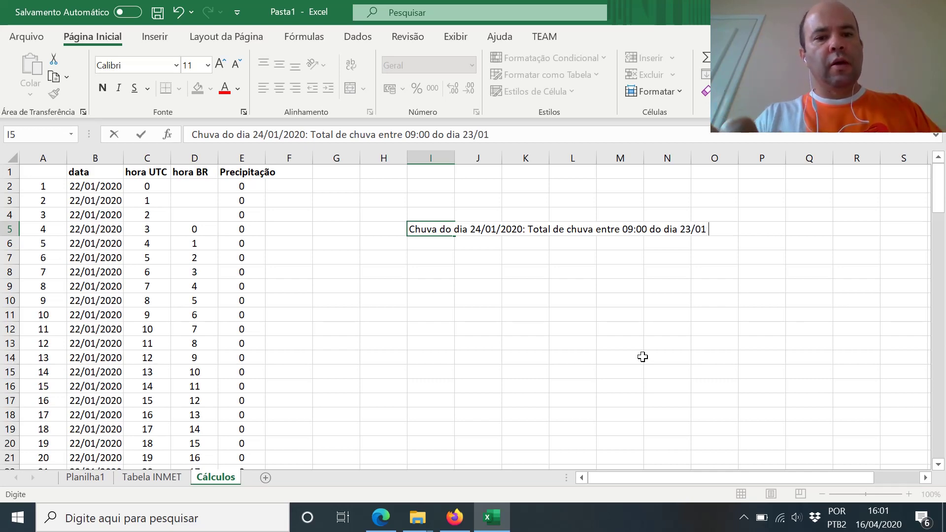
pyautogui.write('até')
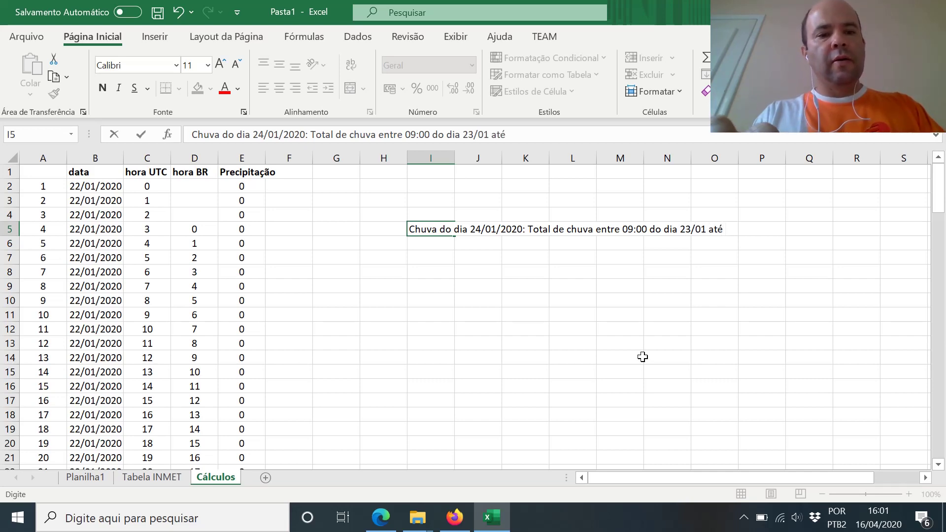
pyautogui.write(' 09')
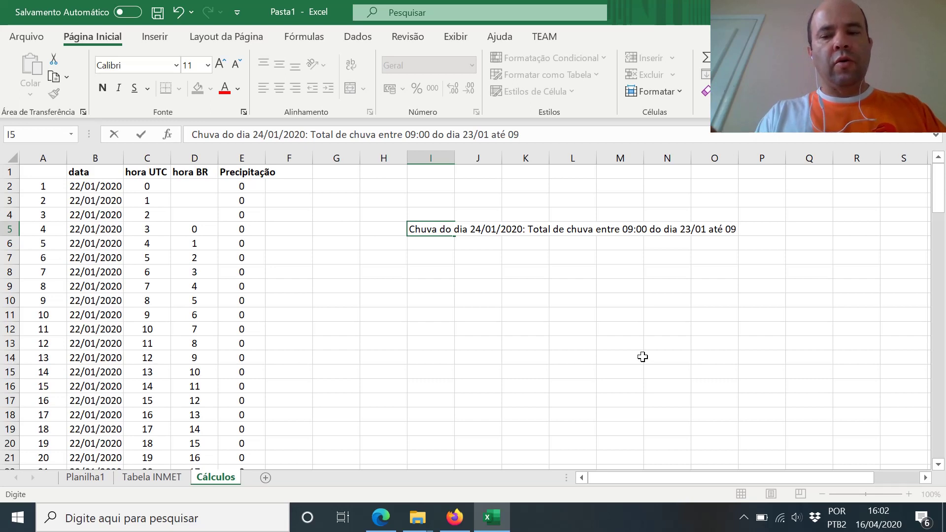
pyautogui.write(':00 ')
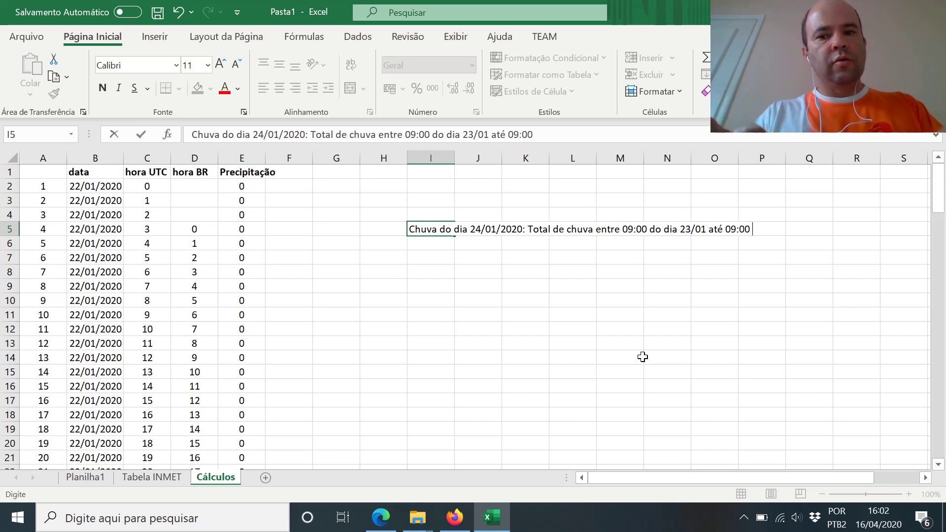
pyautogui.write('do dia ')
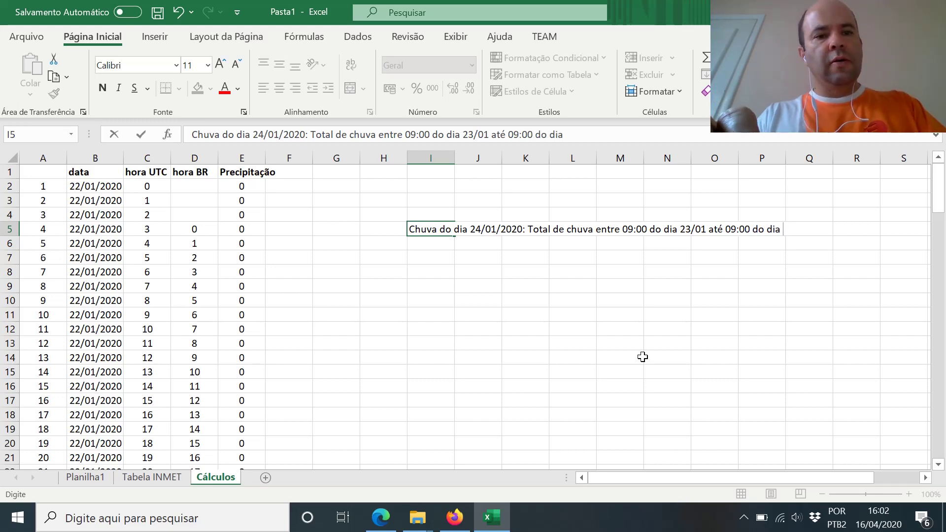
pyautogui.write('24/')
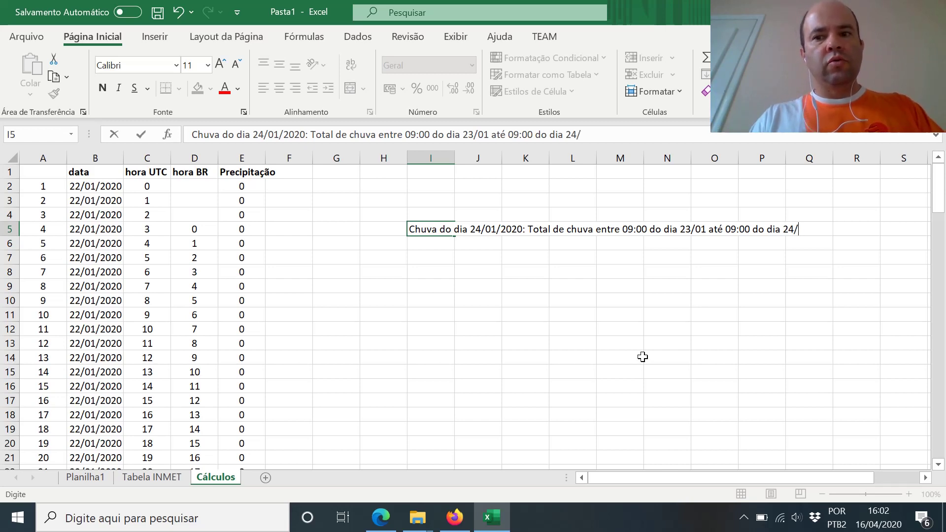
pyautogui.write('01')
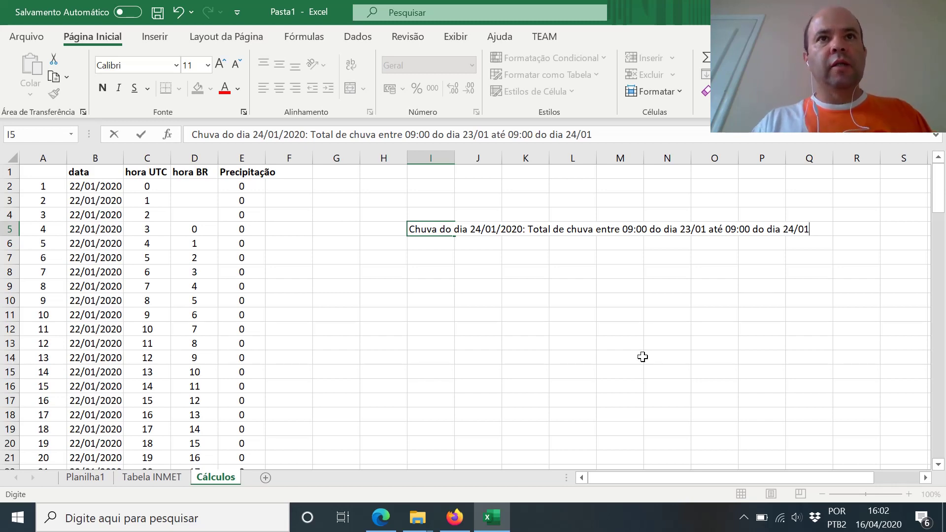
pyautogui.press('Return')
pyautogui.press('Up')
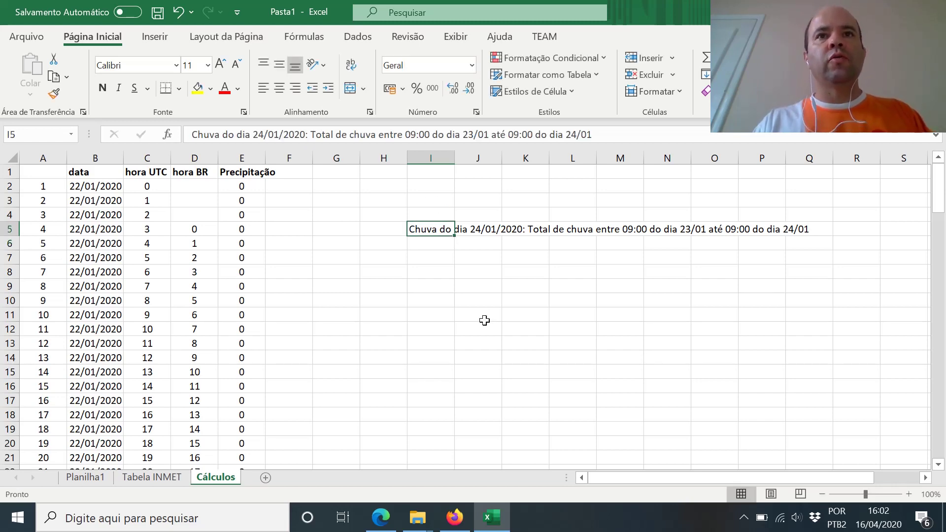
# Step: Copy the 24/01/2020 rainfall label from I5 and paste it into I6
pyautogui.press('Down')
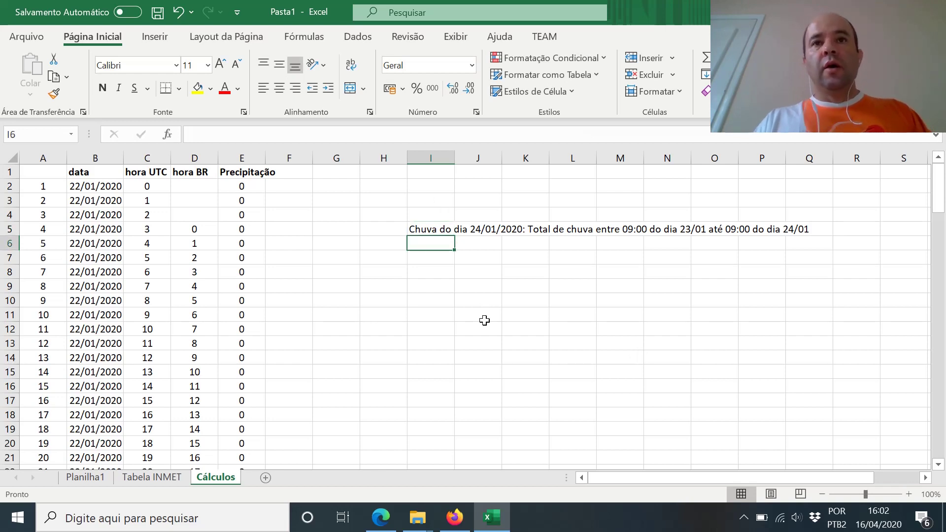
pyautogui.press('Up')
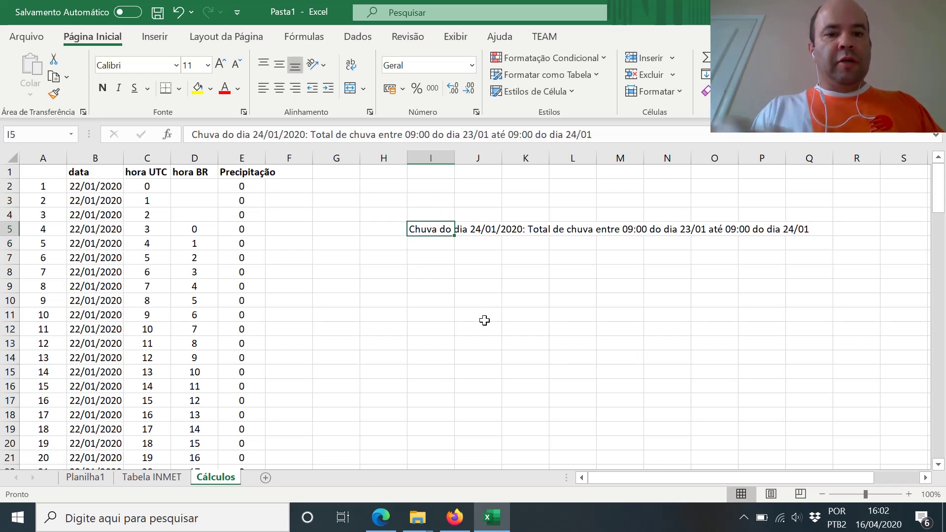
pyautogui.hotkey('ctrl', 'c')
pyautogui.press('Down')
pyautogui.hotkey('ctrl', 'v')
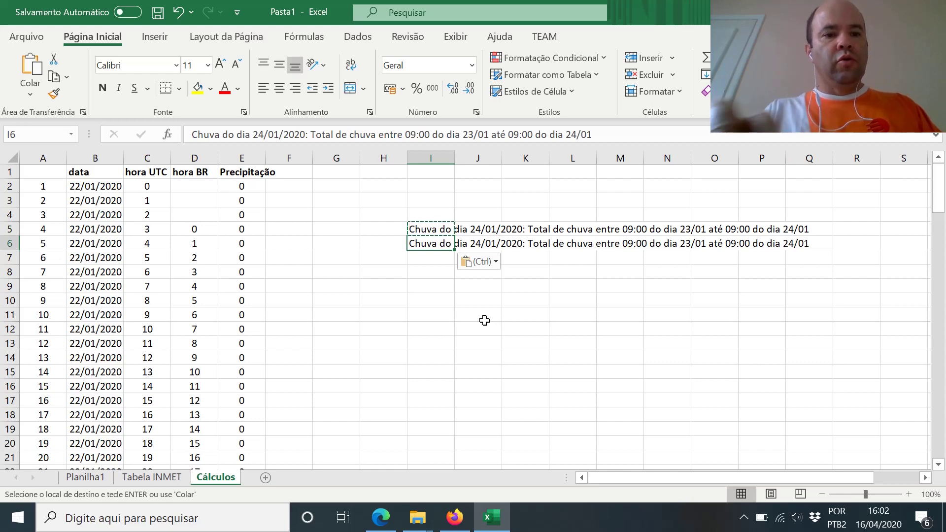
# Step: Edit I6 to read "Chuva do dia 25/01/2020: Total de chuva entre 09:00 do dia 24/01 até 09:00 do dia 25/01"
pyautogui.press('F2')
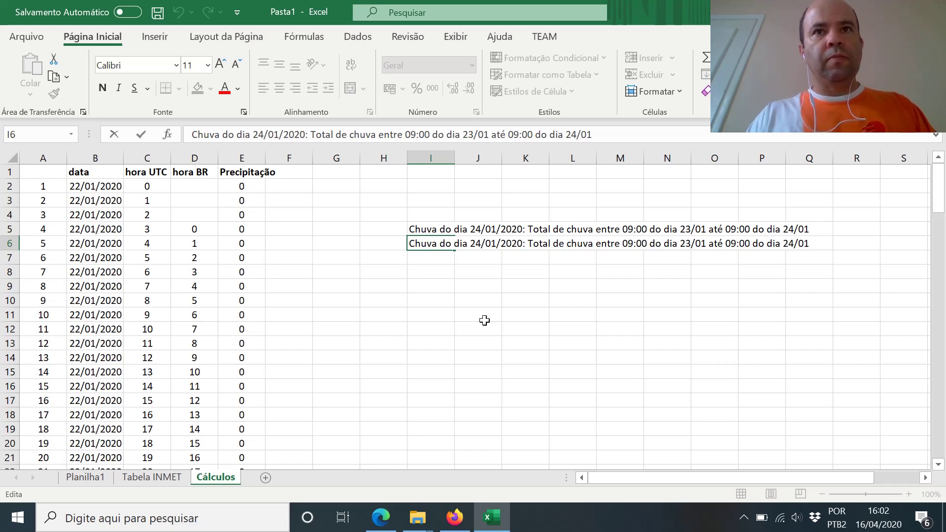
pyautogui.click(264, 133)
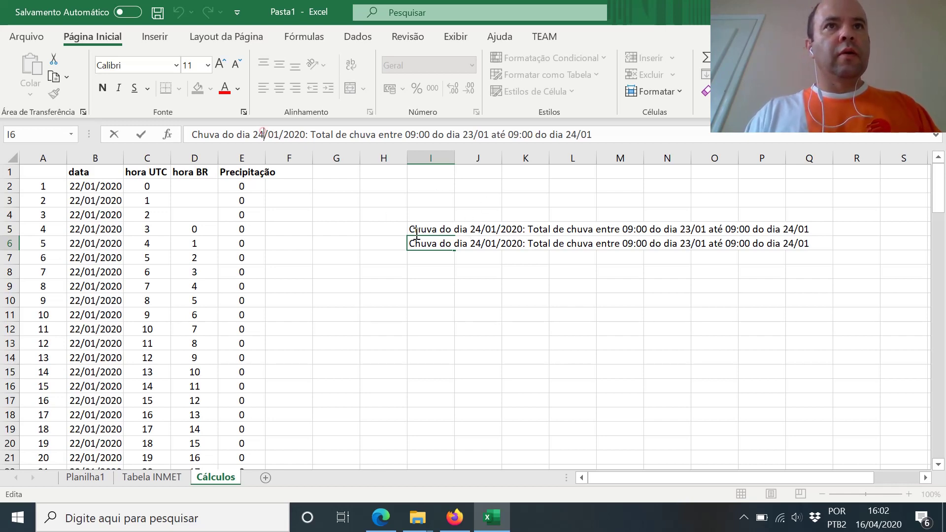
pyautogui.press('BackSpace')
pyautogui.write('5')
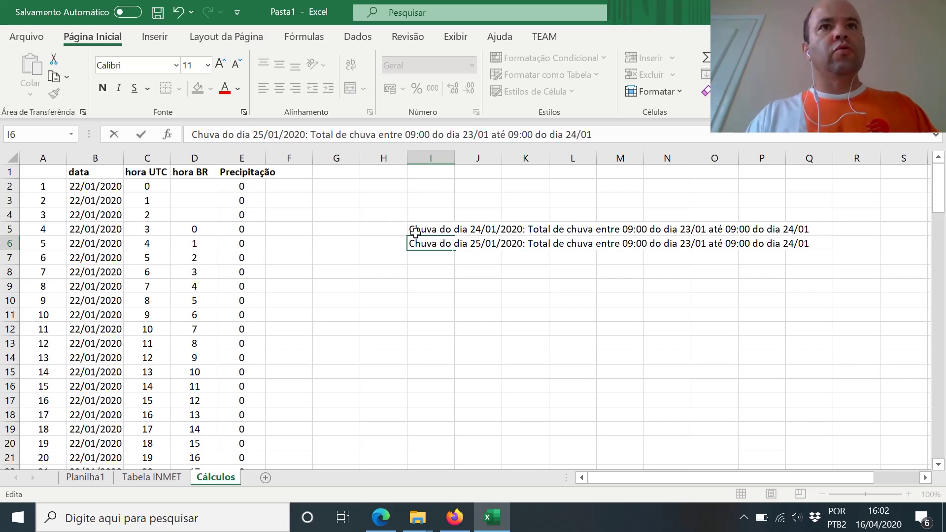
pyautogui.click(474, 137)
pyautogui.press('BackSpace')
pyautogui.write('4')
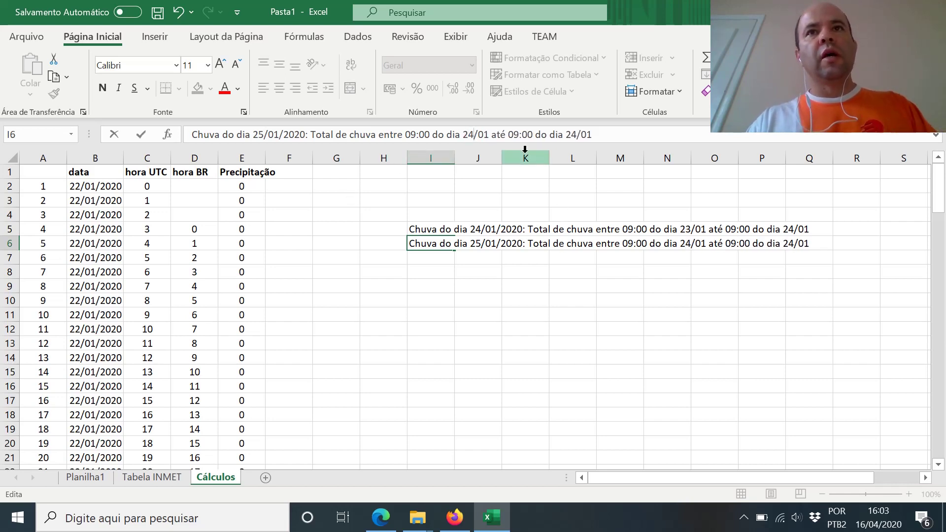
pyautogui.click(577, 135)
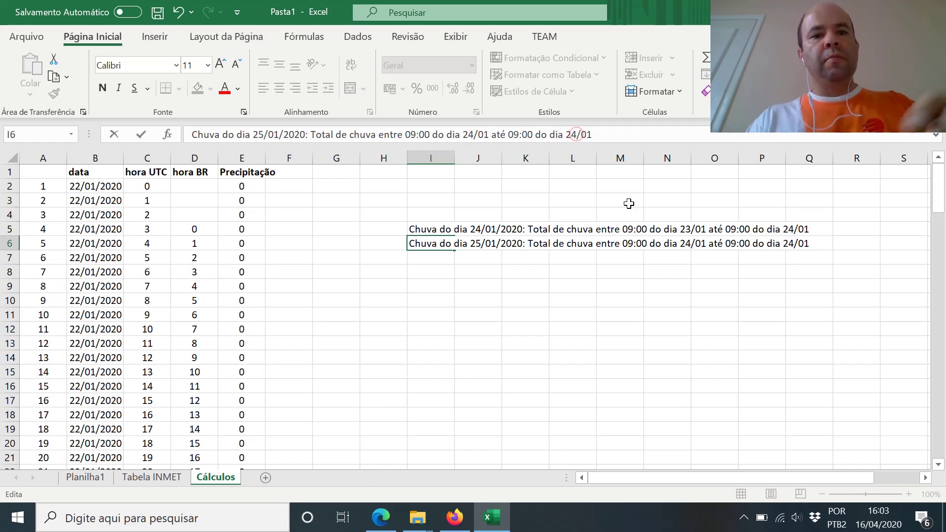
pyautogui.press('BackSpace')
pyautogui.write('5')
pyautogui.press('Return')
# Step: Move the 25/01/2020 rainfall label from I6 to I8 and return to the emptied cell I6
pyautogui.press('Up')
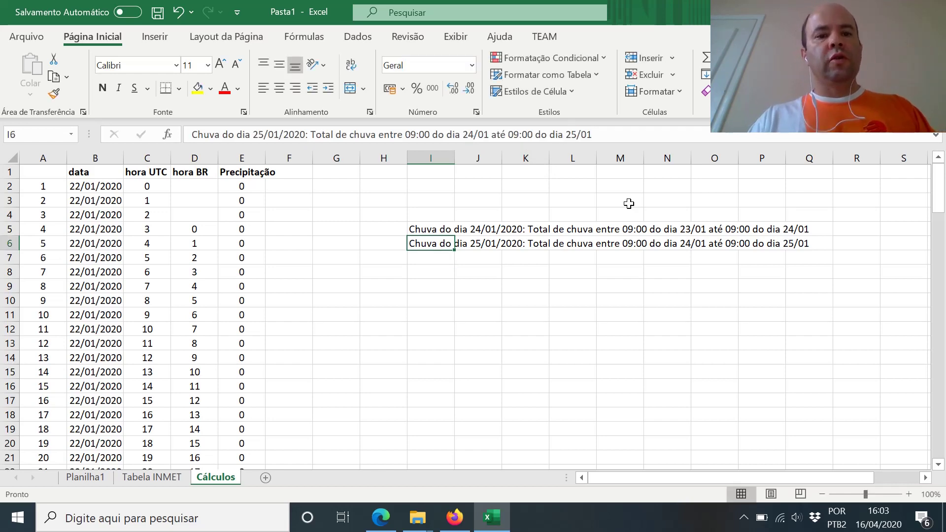
pyautogui.hotkey('ctrl', 'x')
pyautogui.press('Down')
pyautogui.press('Down')
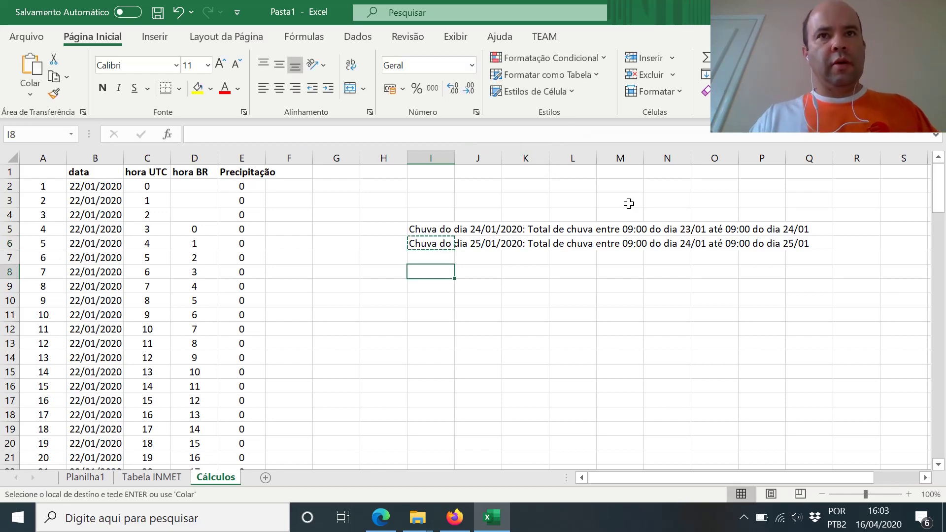
pyautogui.hotkey('ctrl', 'v')
pyautogui.press('Up')
pyautogui.press('Up')
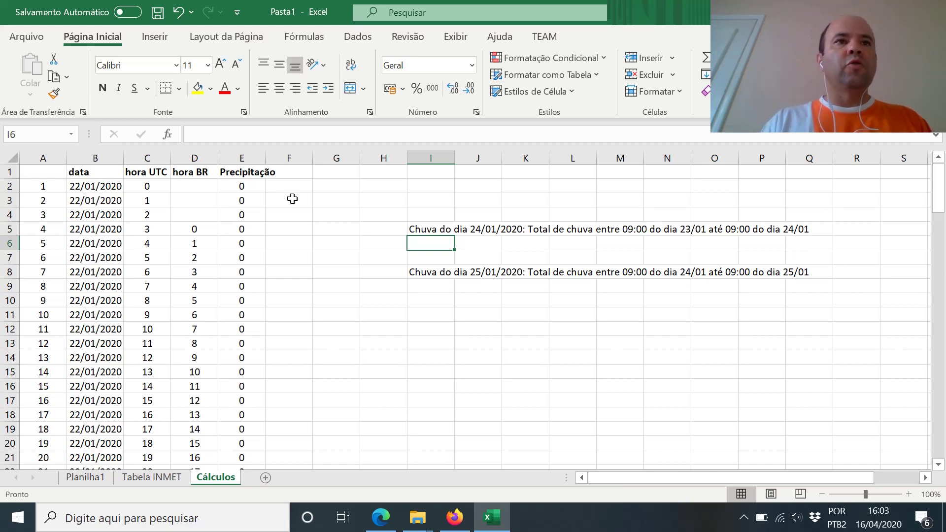
pyautogui.click(151, 226)
pyautogui.press('Down')
pyautogui.press('Down')
pyautogui.press('Down')
pyautogui.press('Down')
pyautogui.press('Down')
pyautogui.press('Down')
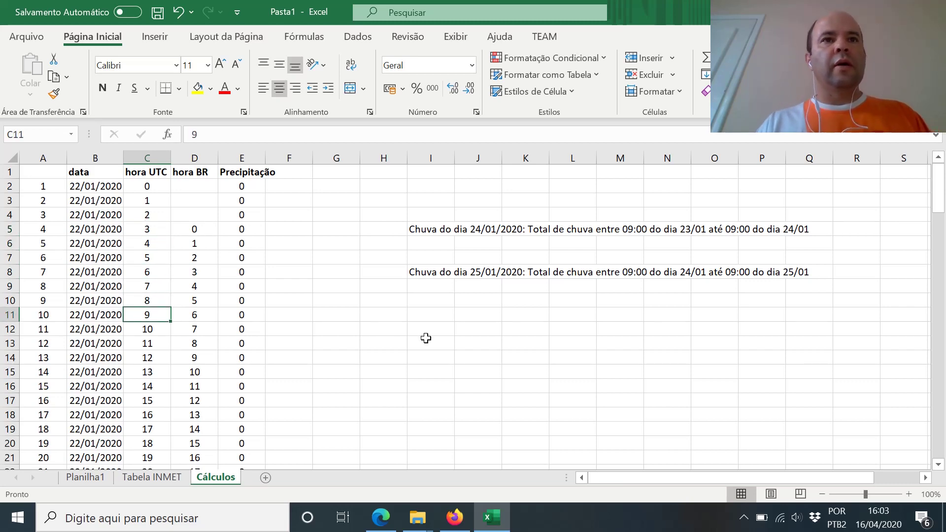
# Step: Cut the two daily rainfall labels in I5:I8 for placement elsewhere on the sheet
pyautogui.click(442, 228)
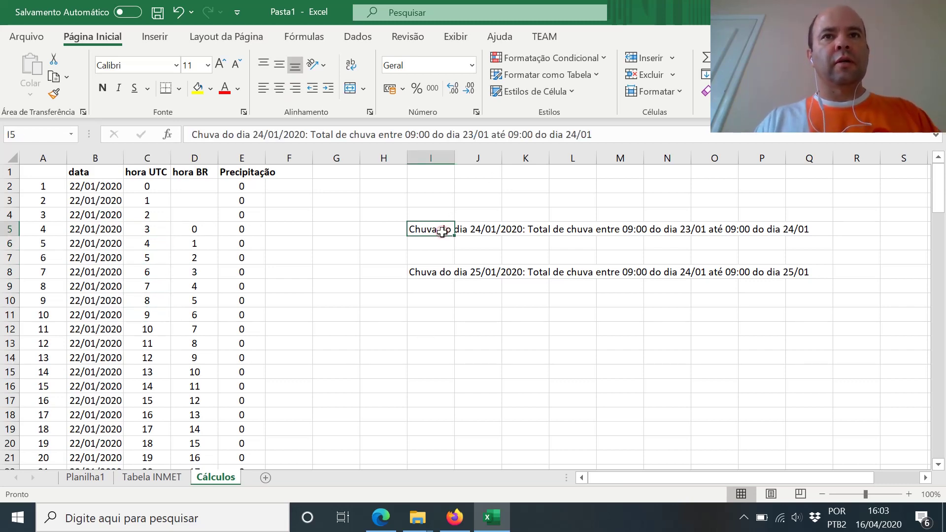
pyautogui.hotkey('shift', 'Down')
pyautogui.hotkey('shift', 'Down')
pyautogui.hotkey('shift', 'Down')
pyautogui.hotkey('ctrl', 'c')
pyautogui.press('Down')
pyautogui.press('Down')
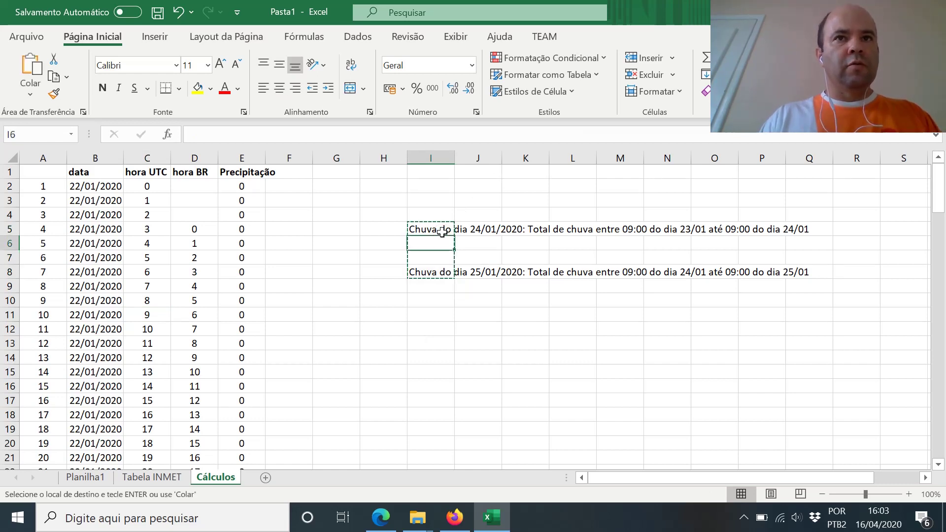
pyautogui.press('Left')
pyautogui.press('Left')
pyautogui.press('Left')
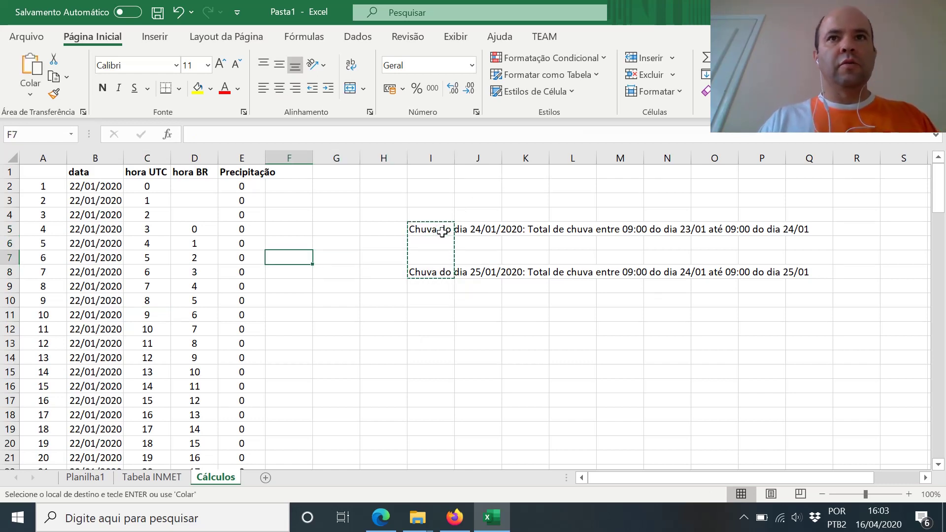
# Step: Locate the 23/01/2020 record with hora BR 9 and review its date, UTC hour and precipitation
pyautogui.press('Right')
pyautogui.press('Right')
pyautogui.press('Down')
pyautogui.press('Down')
pyautogui.press('Down')
pyautogui.press('Down')
pyautogui.press('Down')
pyautogui.press('Down')
pyautogui.press('Down')
pyautogui.press('Down')
pyautogui.press('Down')
pyautogui.press('Down')
pyautogui.press('Down')
pyautogui.press('Down')
pyautogui.press('Down')
pyautogui.press('Down')
pyautogui.press('Down')
pyautogui.press('Down')
pyautogui.press('Down')
pyautogui.press('Down')
pyautogui.press('Down')
pyautogui.press('Down')
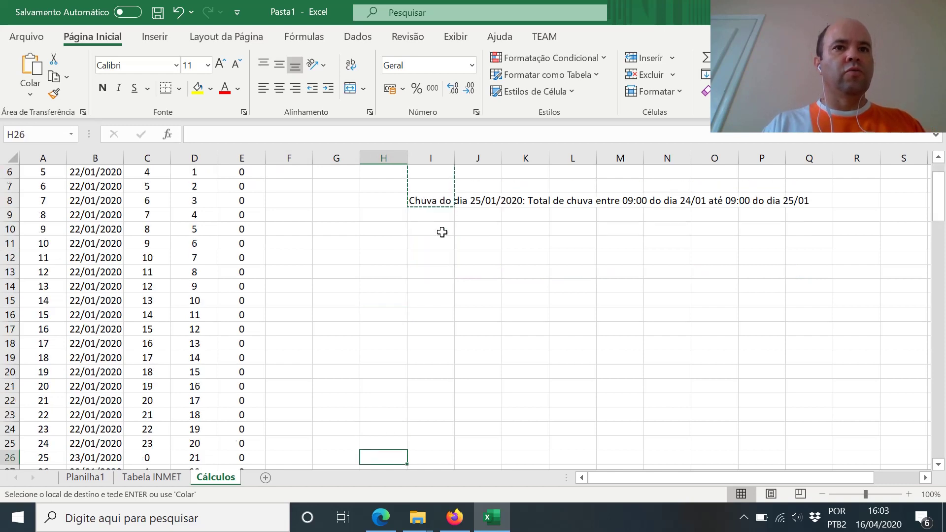
pyautogui.press('Down')
pyautogui.press('Down')
pyautogui.press('Down')
pyautogui.press('Up')
pyautogui.press('Up')
pyautogui.press('Up')
pyautogui.press('Up')
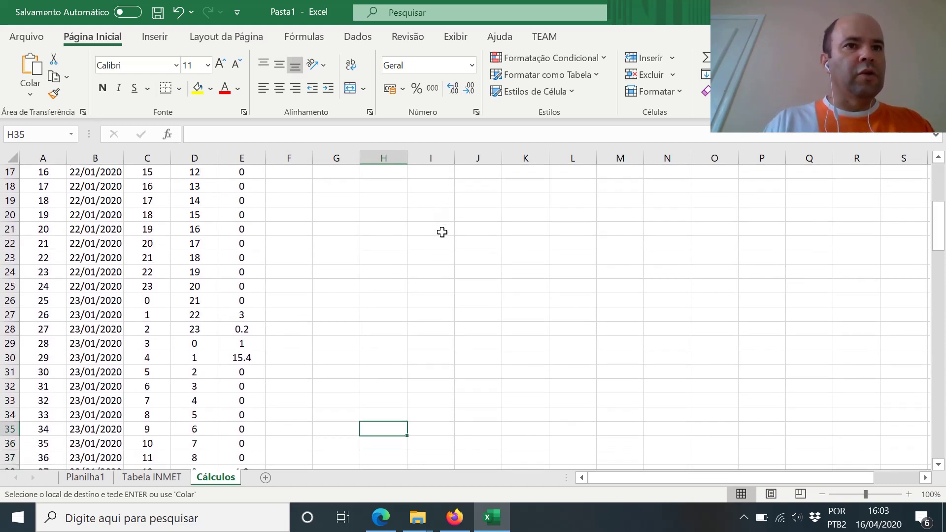
pyautogui.press('Down')
pyautogui.press('Down')
pyautogui.press('Down')
pyautogui.press('Down')
pyautogui.press('Down')
pyautogui.press('Down')
pyautogui.press('Down')
pyautogui.press('Up')
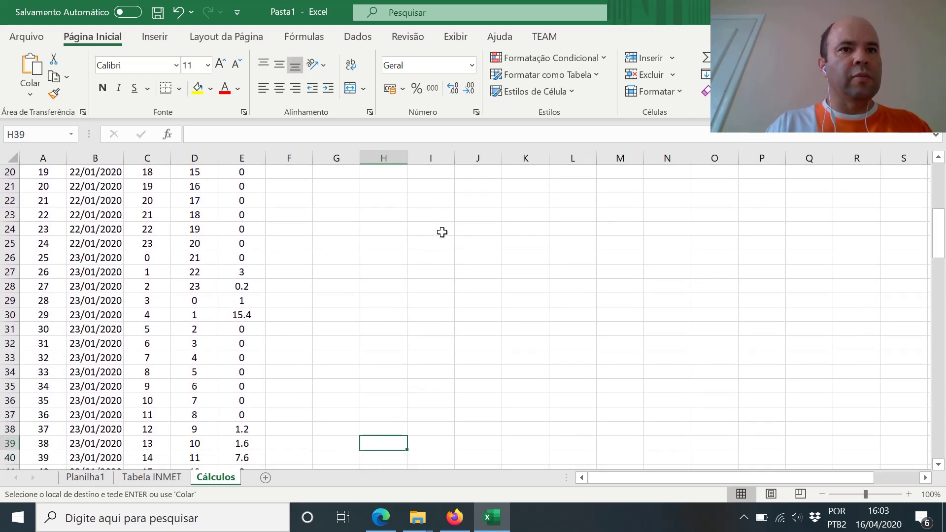
pyautogui.press('Up')
pyautogui.press('Left')
pyautogui.press('Left')
pyautogui.press('Left')
pyautogui.press('Left')
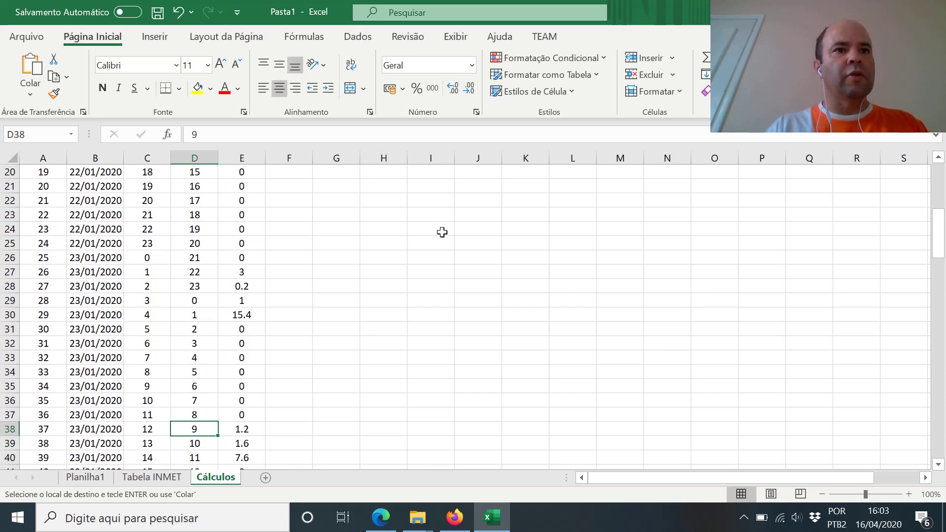
pyautogui.press('Left')
pyautogui.press('Left')
pyautogui.press('Left')
pyautogui.hotkey('shift', 'Right')
pyautogui.hotkey('shift', 'Right')
pyautogui.hotkey('shift', 'Right')
pyautogui.hotkey('shift', 'Right')
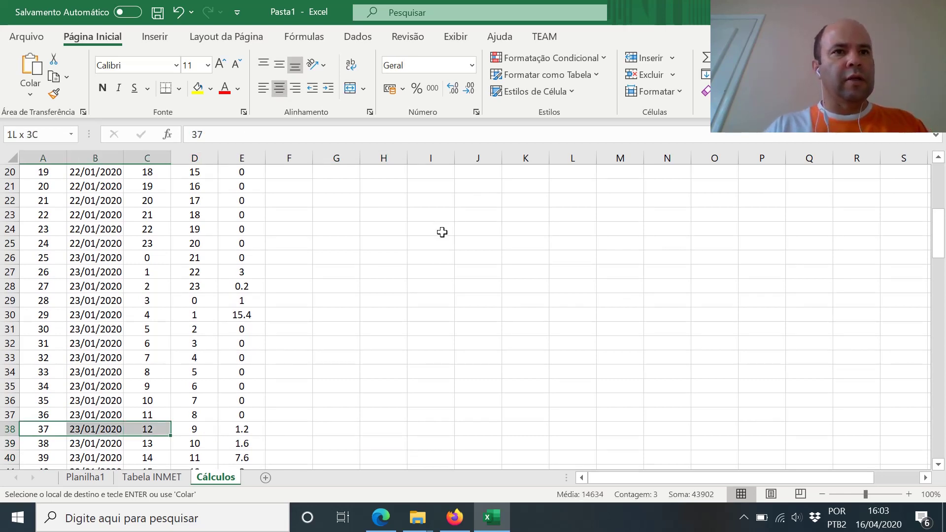
pyautogui.hotkey('ctrl', 'v')
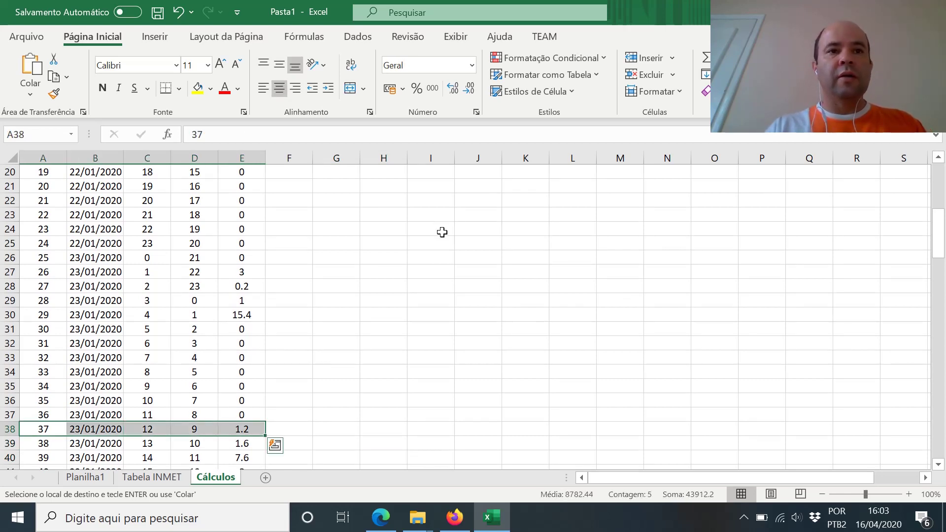
pyautogui.click(194, 430)
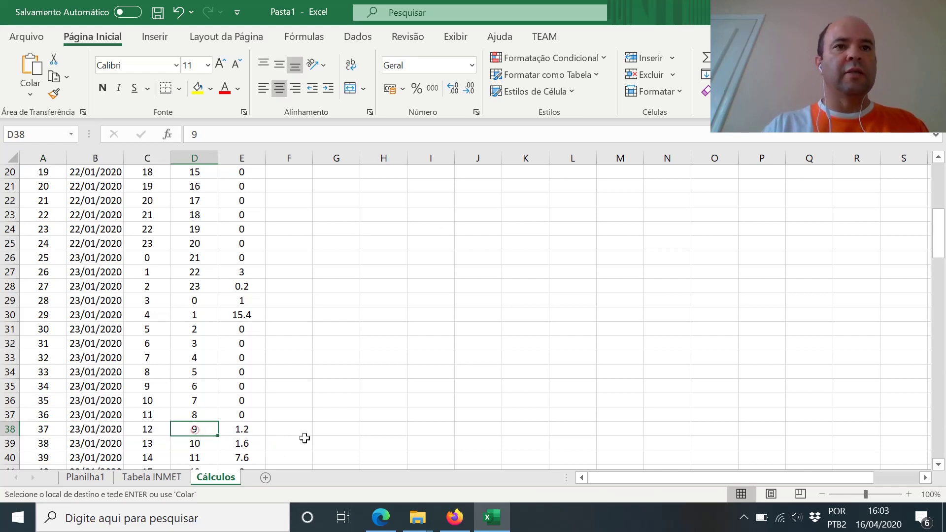
pyautogui.press('Left')
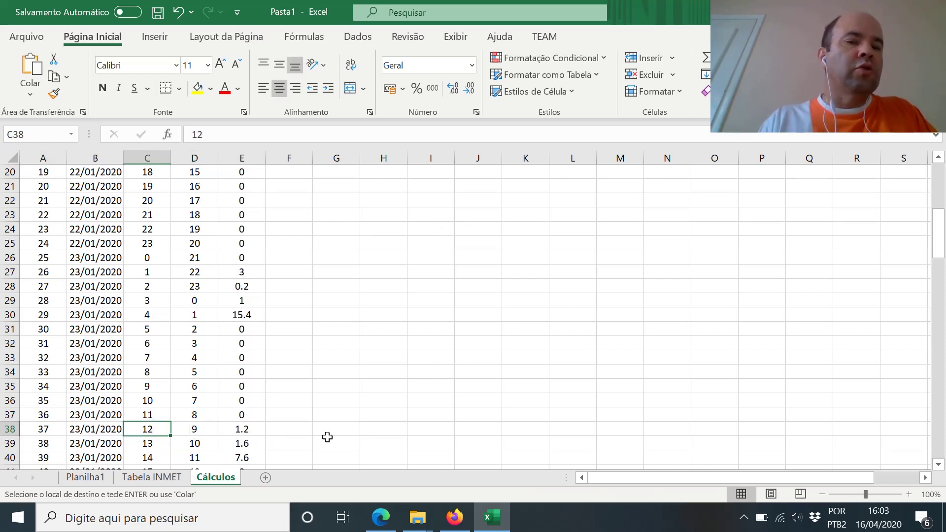
# Step: Paste the two cut rainfall labels starting at I37, beside the 23/01/2020 morning records
pyautogui.press('Right')
pyautogui.press('Right')
pyautogui.press('Right')
pyautogui.press('Right')
pyautogui.press('Right')
pyautogui.press('Right')
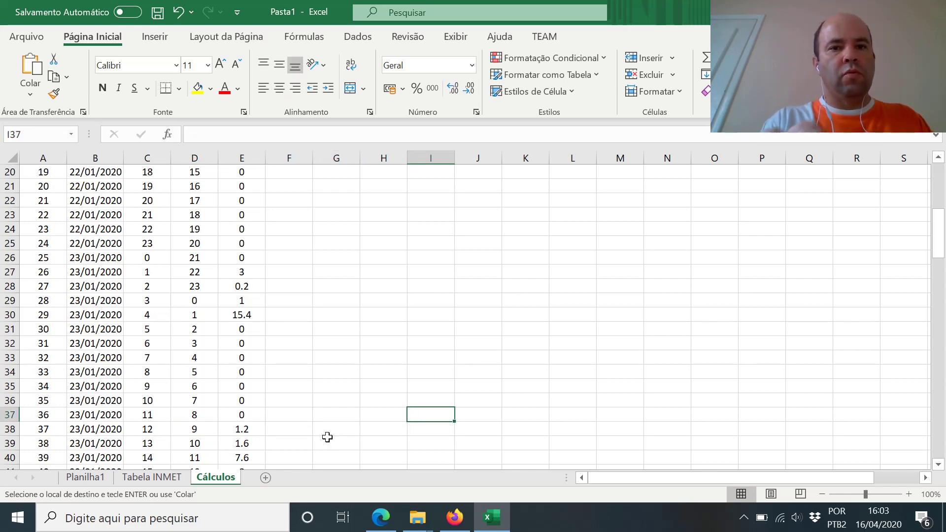
pyautogui.press('Return')
pyautogui.press('Down')
pyautogui.press('Down')
pyautogui.press('Down')
pyautogui.press('Down')
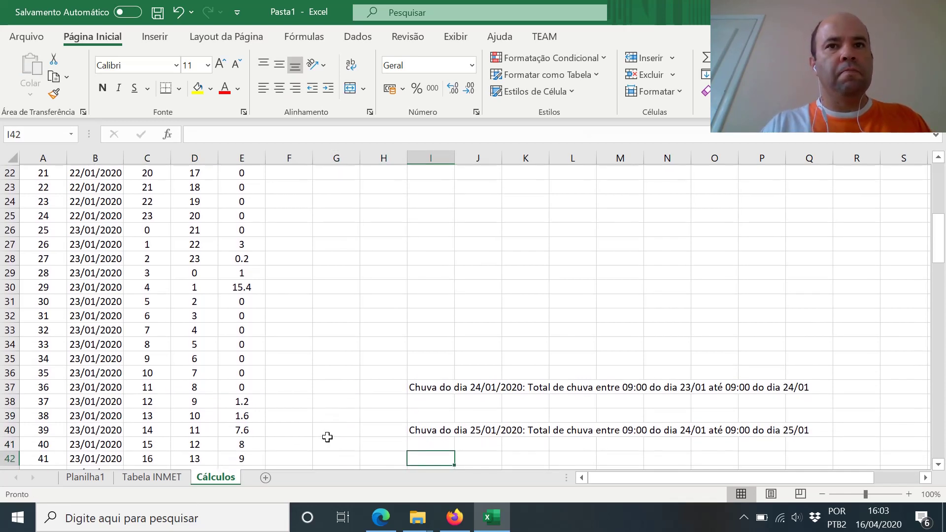
# Step: Move the 24/01/2020 rainfall label from I37 to I38, in line with hora BR 9 of 23/01/2020
pyautogui.press('Up')
pyautogui.press('Up')
pyautogui.press('Up')
pyautogui.press('Up')
pyautogui.press('Up')
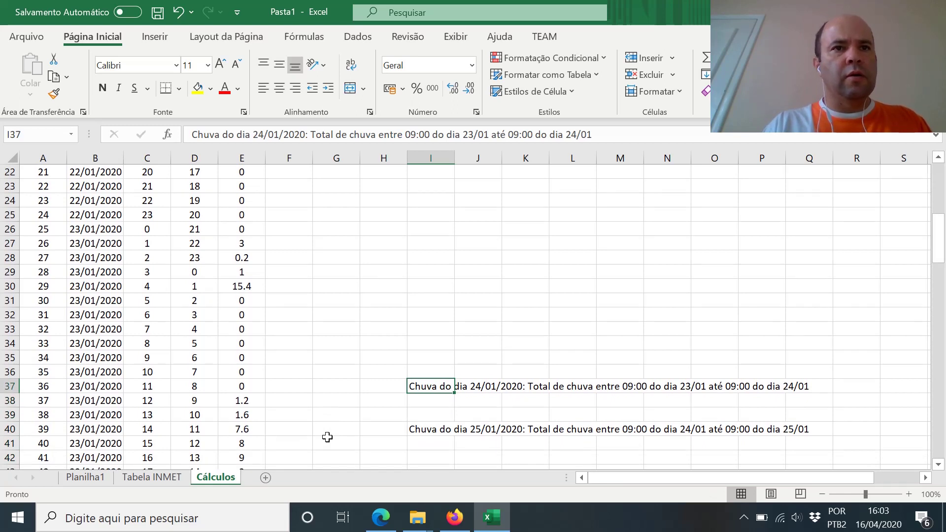
pyautogui.hotkey('shift', 'Right')
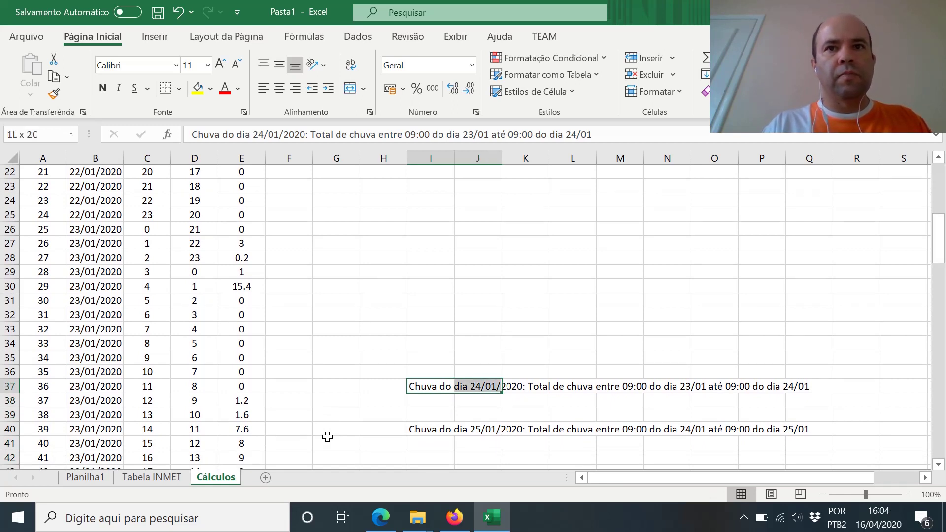
pyautogui.hotkey('shift', 'Left')
pyautogui.hotkey('ctrl', 'c')
pyautogui.press('Down')
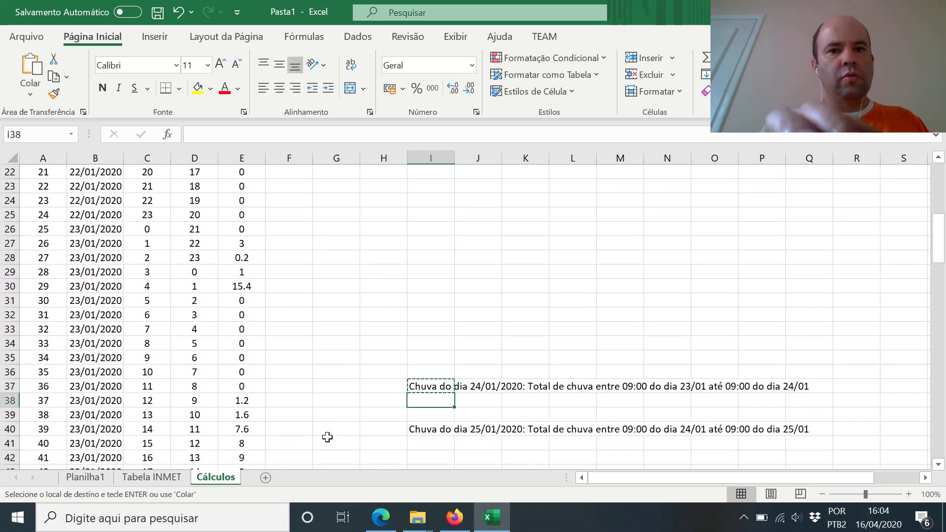
pyautogui.press('Return')
# Step: Move the 25/01/2020 rainfall label from I40 to I59, beside the 24/01/2020 morning records
pyautogui.press('Down')
pyautogui.press('Down')
pyautogui.hotkey('ctrl', 'c')
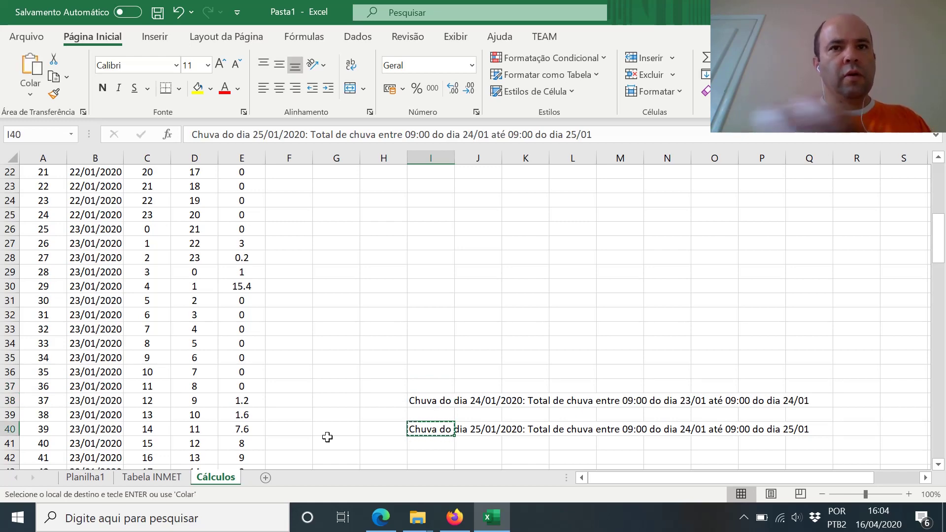
pyautogui.press('Down')
pyautogui.press('Down')
pyautogui.press('Down')
pyautogui.press('Down')
pyautogui.press('Down')
pyautogui.press('Down')
pyautogui.press('Down')
pyautogui.press('Down')
pyautogui.press('Down')
pyautogui.press('Down')
pyautogui.press('Down')
pyautogui.press('Down')
pyautogui.press('Down')
pyautogui.press('Down')
pyautogui.press('Down')
pyautogui.press('Down')
pyautogui.press('Down')
pyautogui.press('Down')
pyautogui.press('Down')
pyautogui.press('Down')
pyautogui.press('Down')
pyautogui.press('Down')
pyautogui.press('Down')
pyautogui.press('Down')
pyautogui.press('Down')
pyautogui.press('Down')
pyautogui.press('Down')
pyautogui.press('Down')
pyautogui.press('Down')
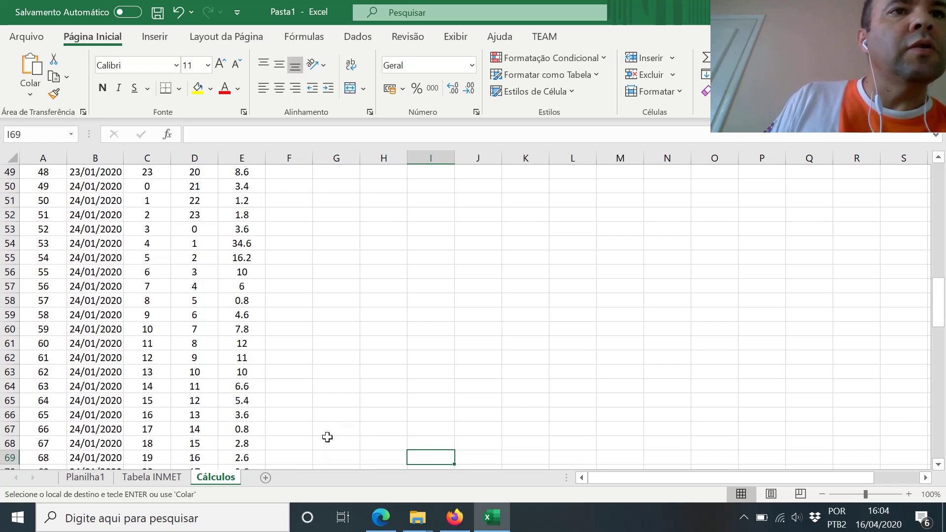
pyautogui.press('Up')
pyautogui.press('Up')
pyautogui.press('Up')
pyautogui.press('Up')
pyautogui.press('Up')
pyautogui.press('Up')
pyautogui.press('Up')
pyautogui.press('Up')
pyautogui.press('Up')
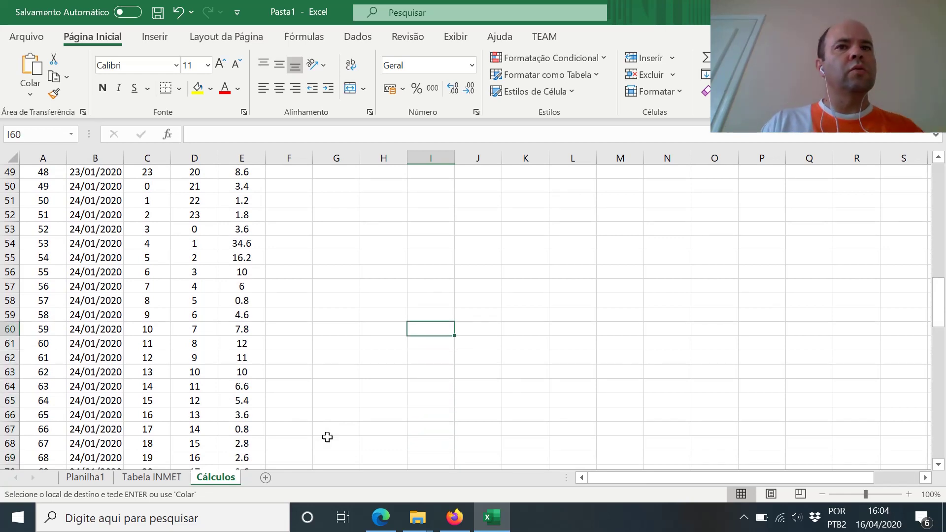
pyautogui.press('Up')
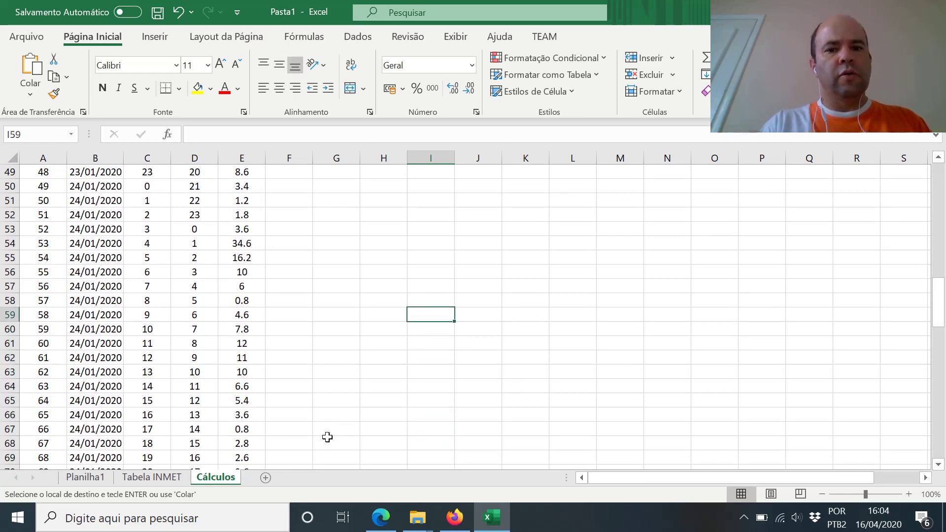
pyautogui.press('Return')
# Step: Move the 24/01/2020 rainfall label from I38 to G38, closer to its hourly records
pyautogui.press('Up')
pyautogui.press('Up')
pyautogui.press('Up')
pyautogui.press('Up')
pyautogui.press('Up')
pyautogui.press('Up')
pyautogui.press('Up')
pyautogui.press('Up')
pyautogui.press('Up')
pyautogui.press('Up')
pyautogui.press('Up')
pyautogui.press('Up')
pyautogui.press('Up')
pyautogui.press('Up')
pyautogui.press('Up')
pyautogui.press('Up')
pyautogui.press('Up')
pyautogui.press('Up')
pyautogui.press('Up')
pyautogui.press('Up')
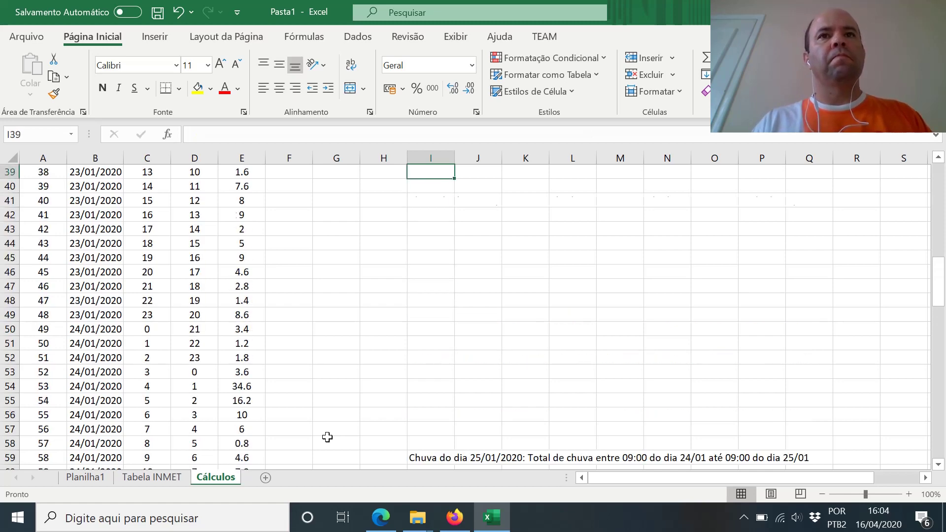
pyautogui.press('Up')
pyautogui.press('Up')
pyautogui.press('Up')
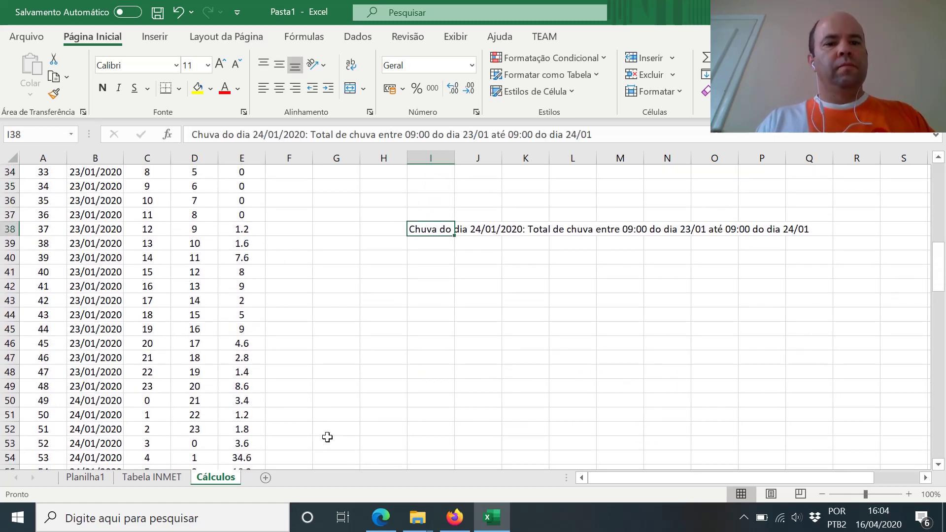
pyautogui.hotkey('ctrl', 'c')
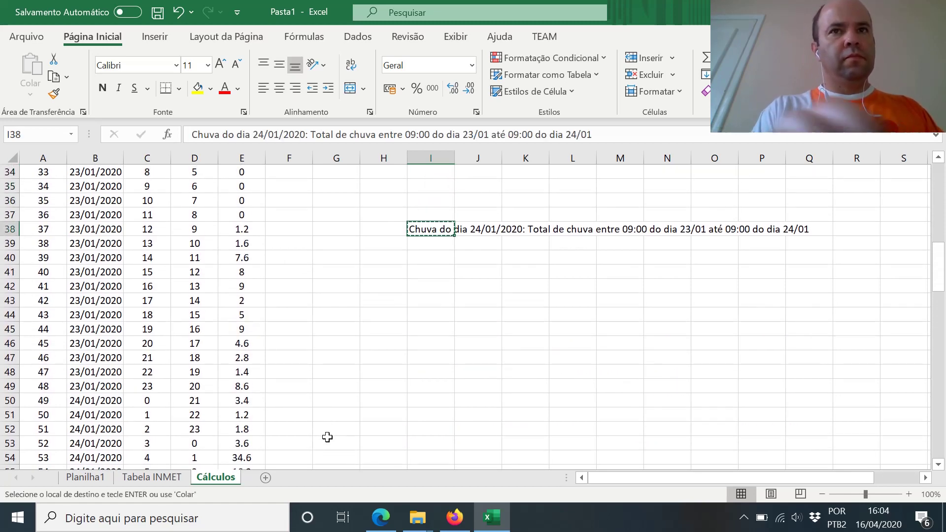
pyautogui.press('Left')
pyautogui.press('Left')
pyautogui.press('Right')
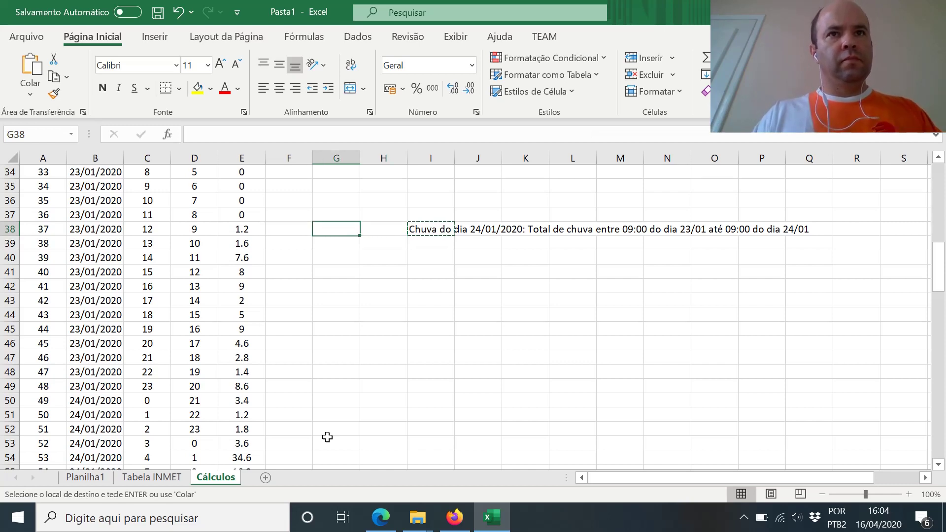
pyautogui.press('Return')
pyautogui.press('Down')
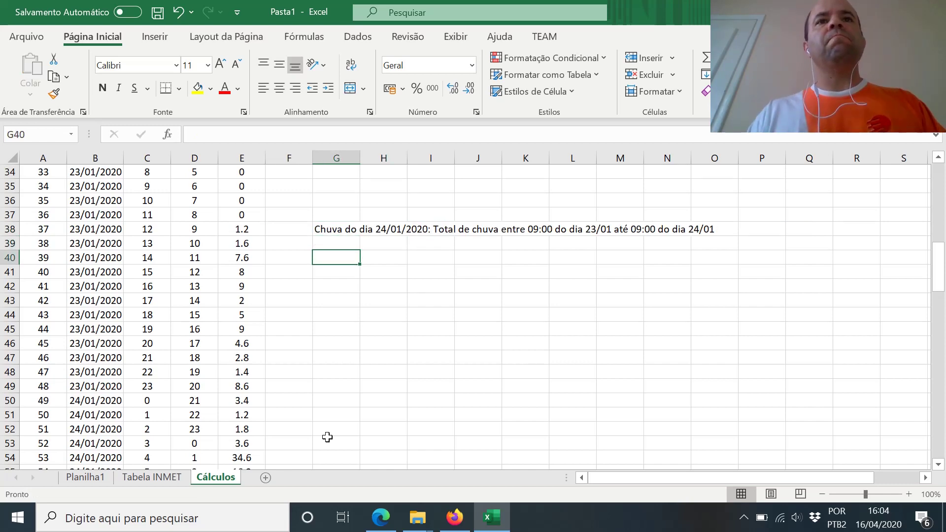
pyautogui.press('Up')
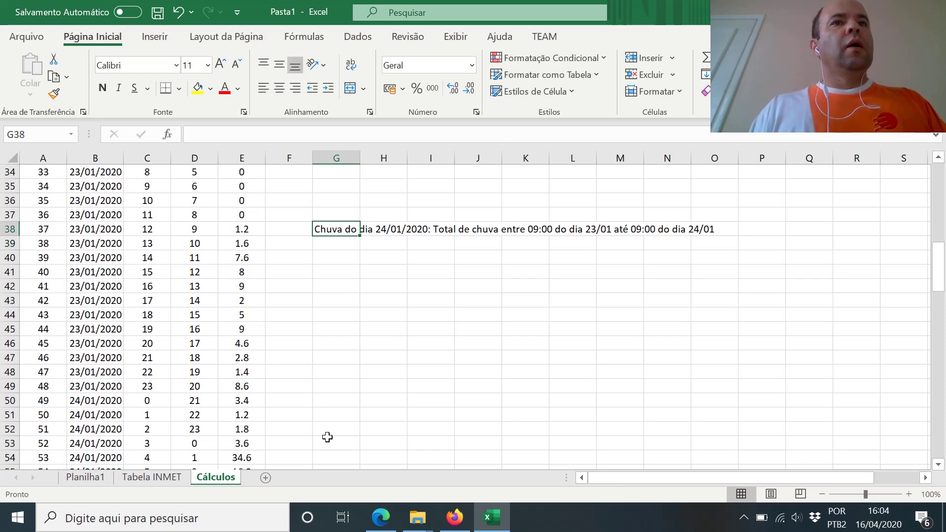
# Step: Compare the 23/01/2020 records at hora BR 8, 9 and 10 to work out which hourly interval each one covers
pyautogui.press('Left')
pyautogui.press('Left')
pyautogui.press('Left')
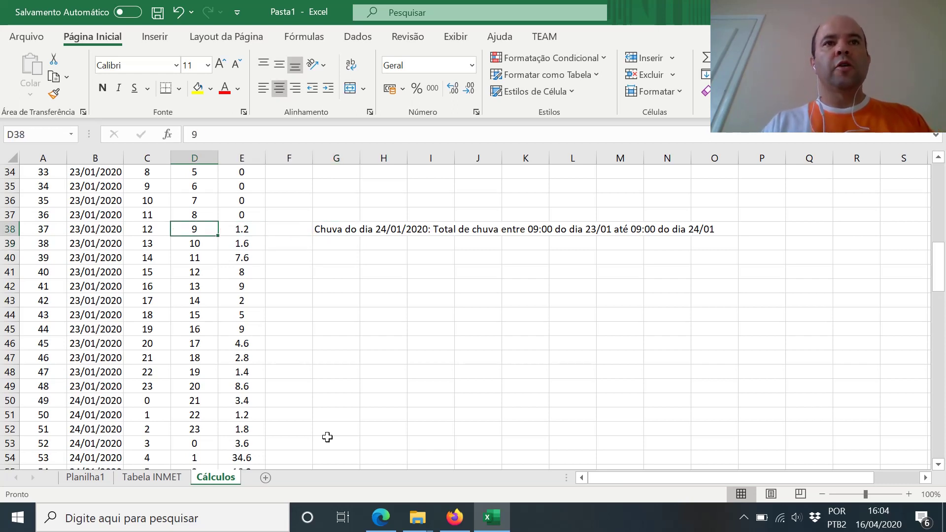
pyautogui.click(142, 229)
pyautogui.click(191, 229)
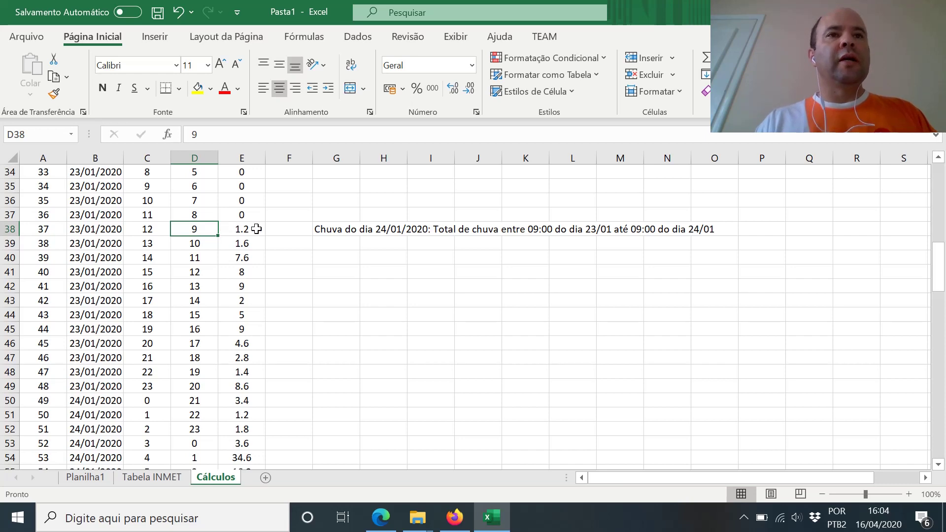
pyautogui.click(208, 217)
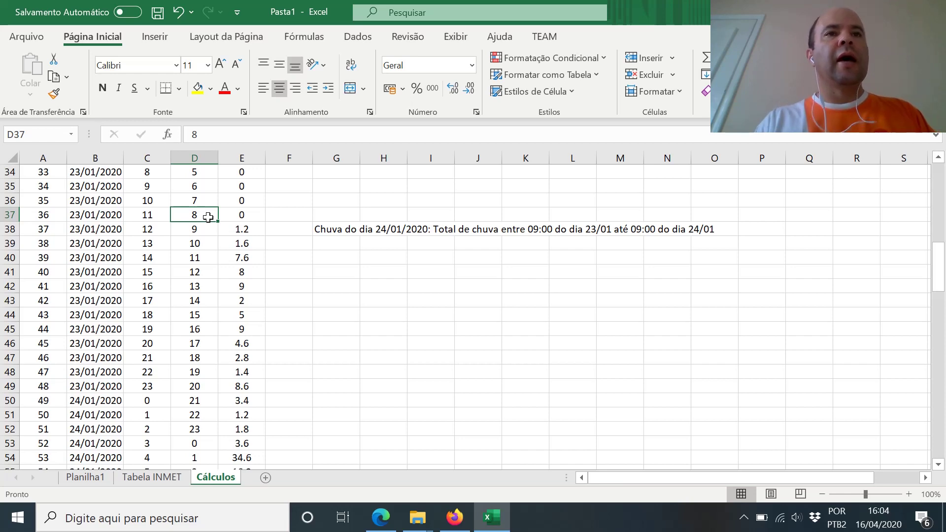
pyautogui.click(194, 229)
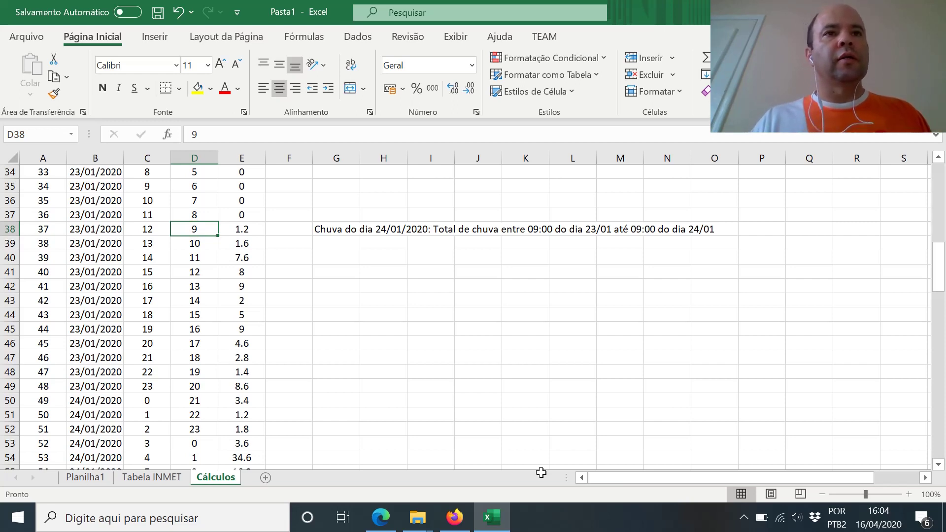
pyautogui.press('Up')
pyautogui.press('Down')
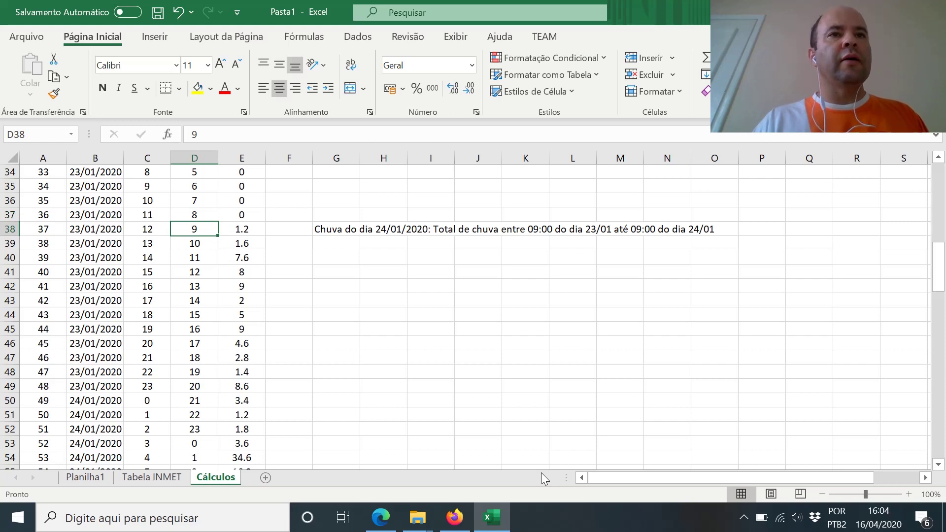
pyautogui.press('Up')
pyautogui.press('Down')
pyautogui.press('Up')
pyautogui.press('Down')
pyautogui.press('Up')
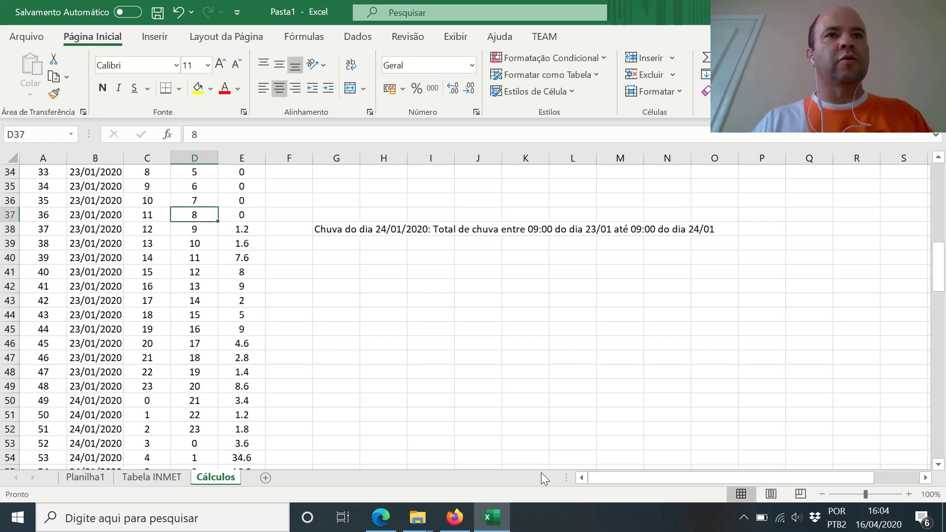
pyautogui.hotkey('shift', 'Down')
pyautogui.press('Up')
pyautogui.press('Down')
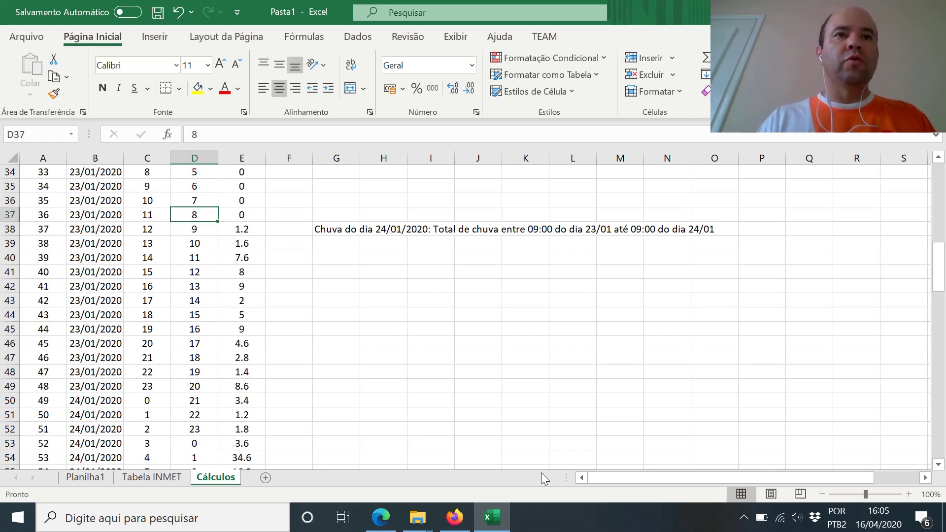
pyautogui.press('Down')
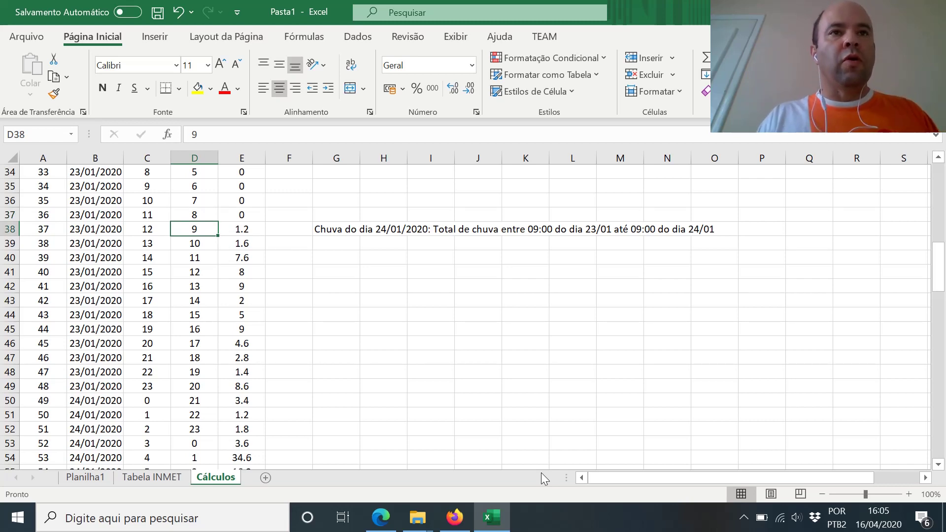
pyautogui.press('Down')
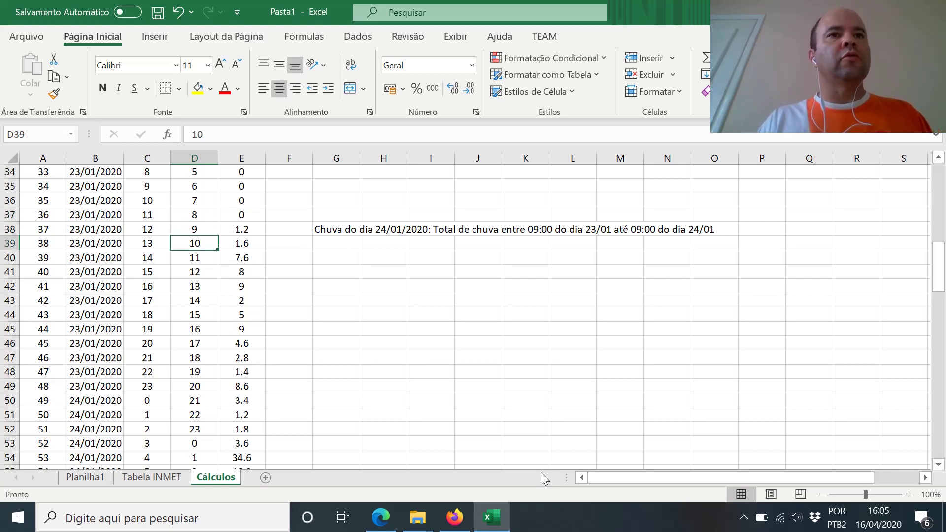
# Step: Review the precipitation at hora BR 9 and 10 of 23/01/2020 to decide which record starts the 24/01/2020 total
pyautogui.press('Up')
pyautogui.press('Right')
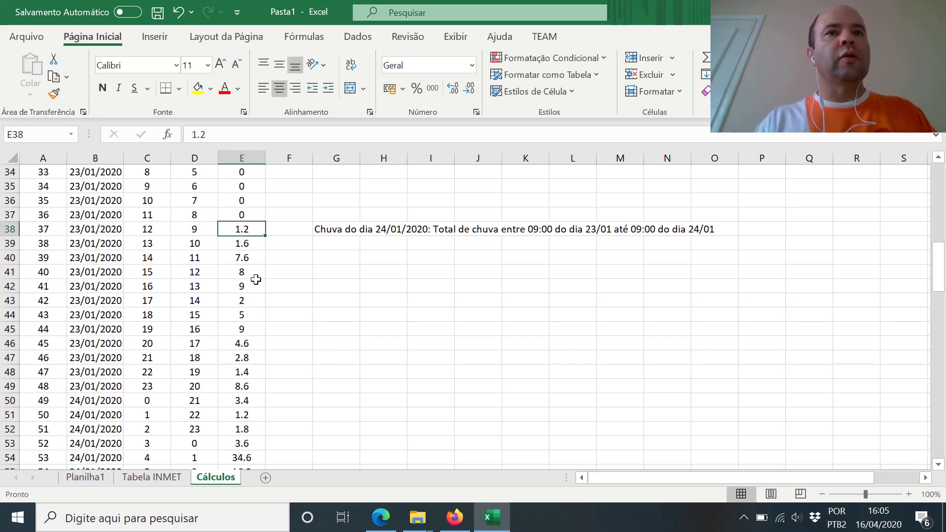
pyautogui.click(250, 231)
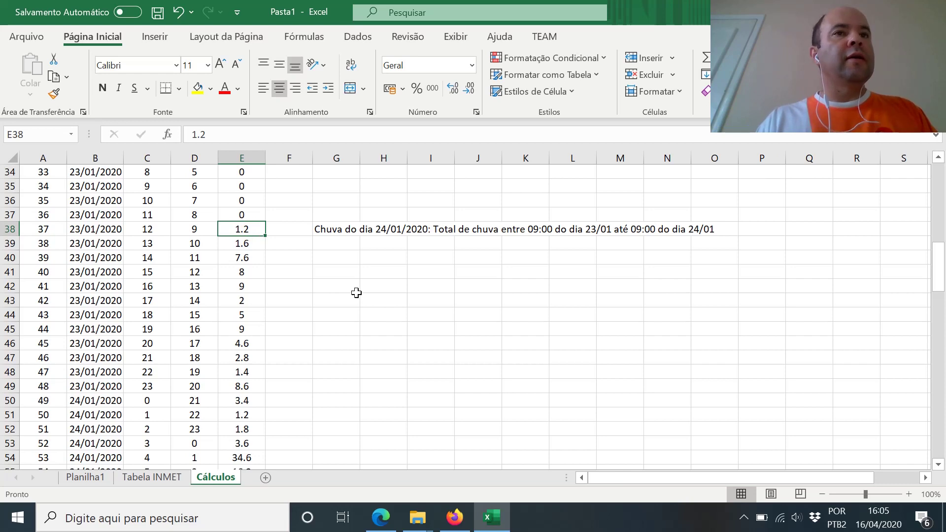
pyautogui.press('Left')
pyautogui.press('Up')
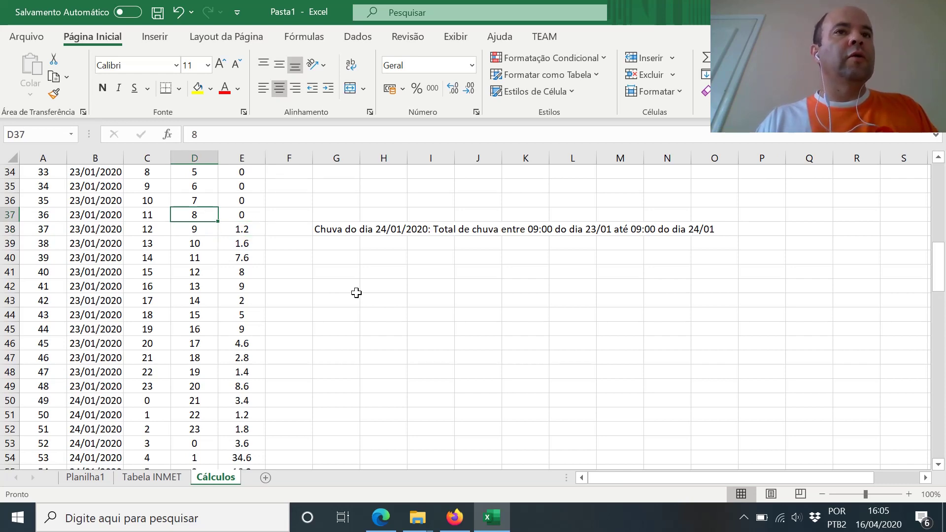
pyautogui.press('Down')
pyautogui.press('Right')
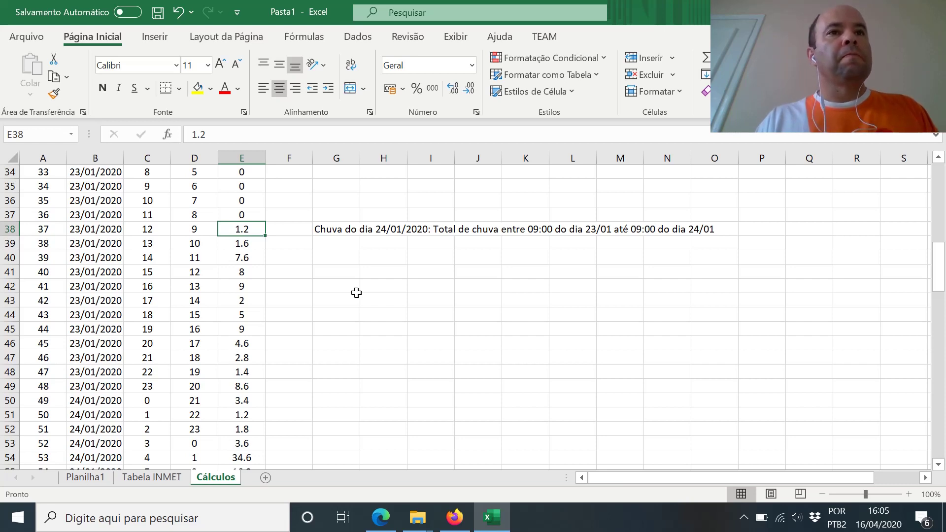
pyautogui.press('Left')
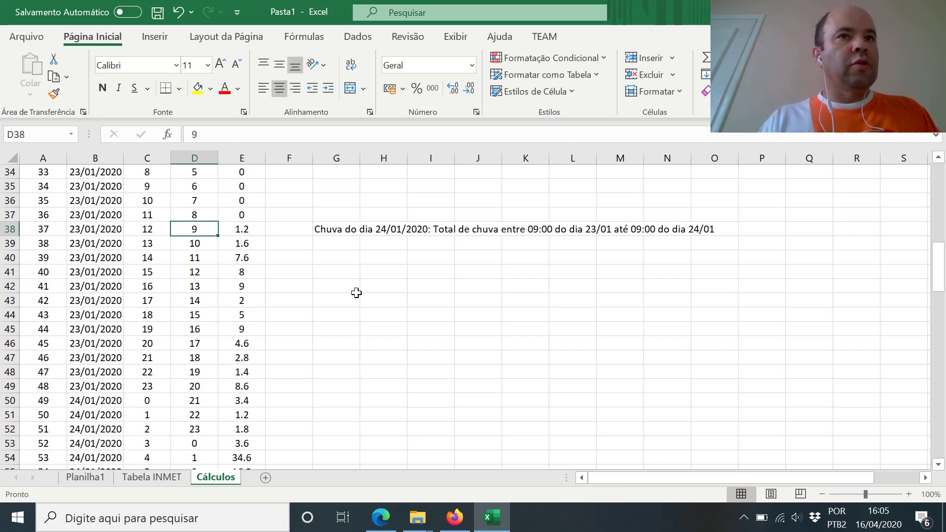
pyautogui.hotkey('shift', 'Right')
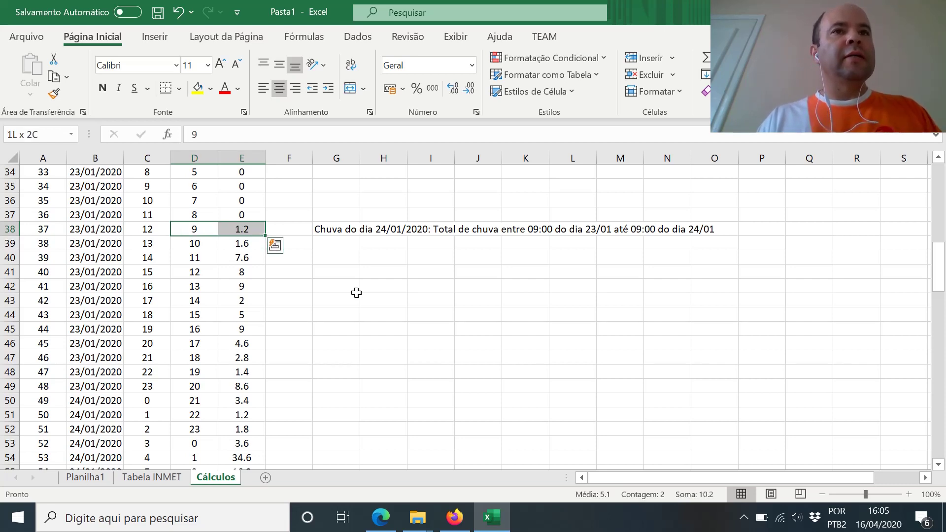
pyautogui.hotkey('shift', 'Left')
pyautogui.press('Right')
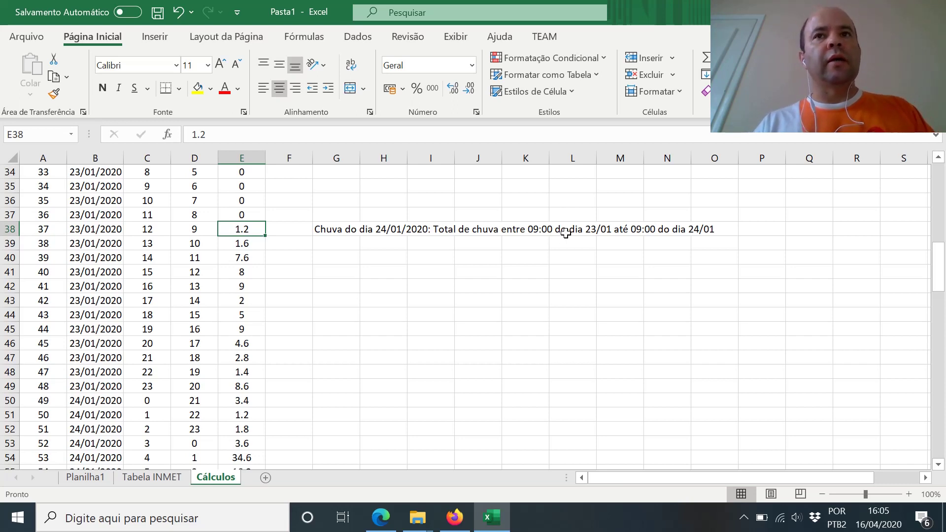
pyautogui.click(247, 241)
pyautogui.press('Left')
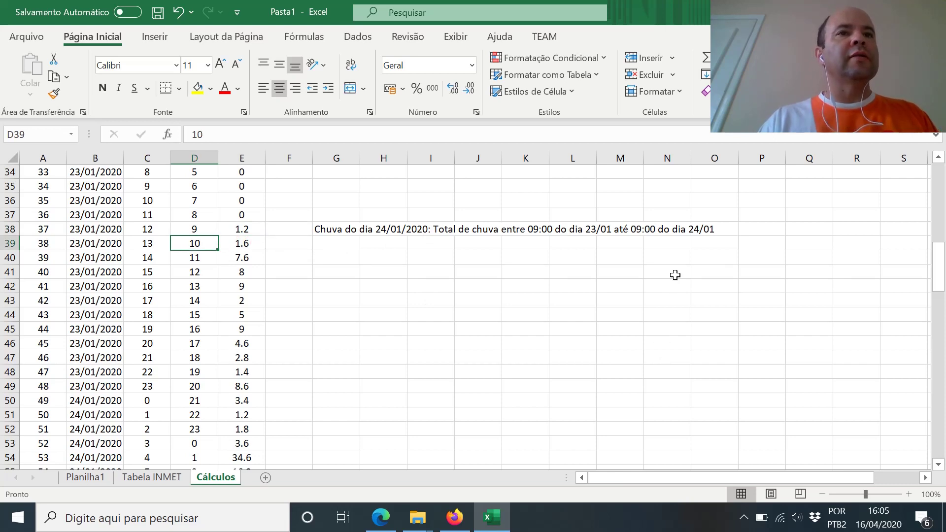
pyautogui.press('Right')
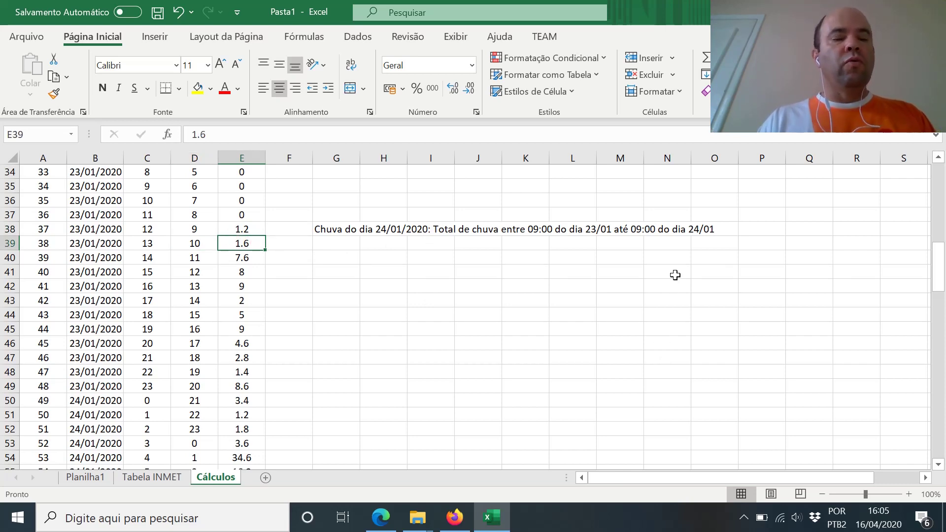
pyautogui.click(241, 244)
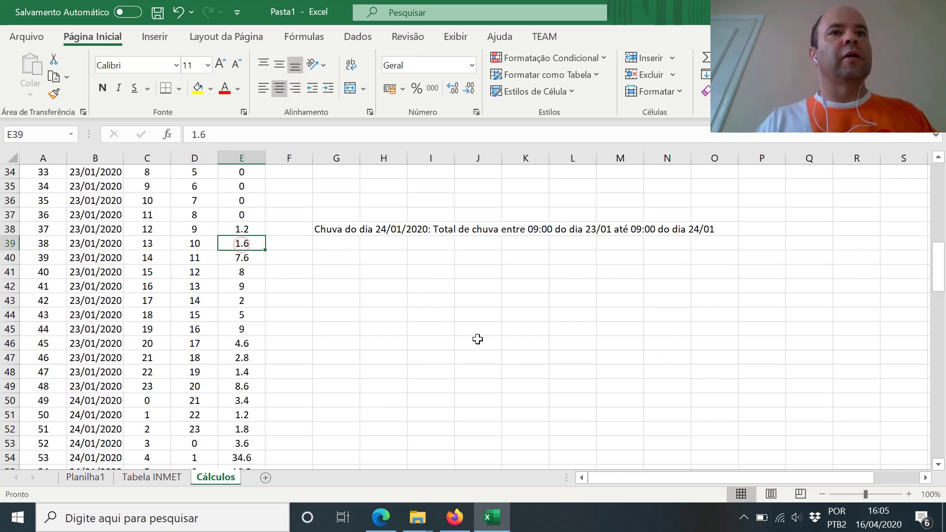
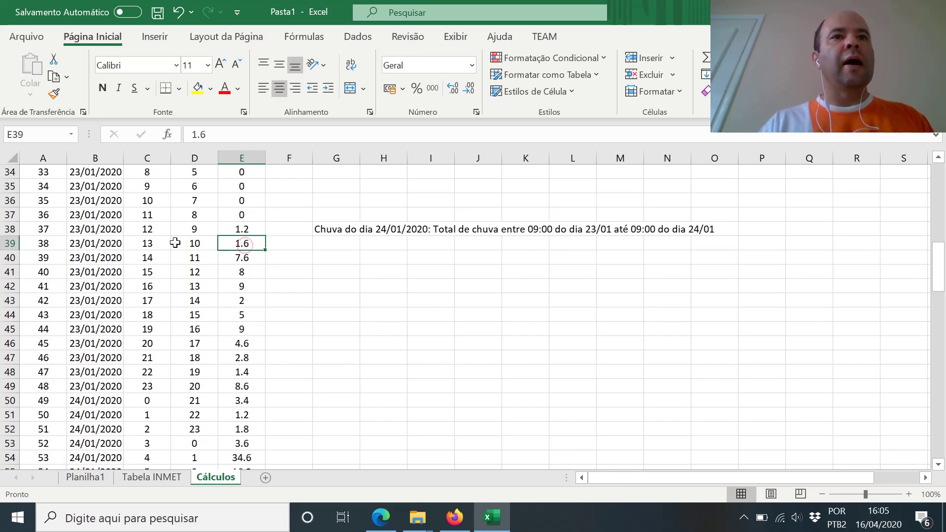
# Step: Fill D39:E62 with yellow, from hora BR 10 of 23/01/2020 to hora BR 9 of 24/01/2020
pyautogui.click(181, 243)
pyautogui.moveTo(181, 244); pyautogui.dragTo(245, 415)
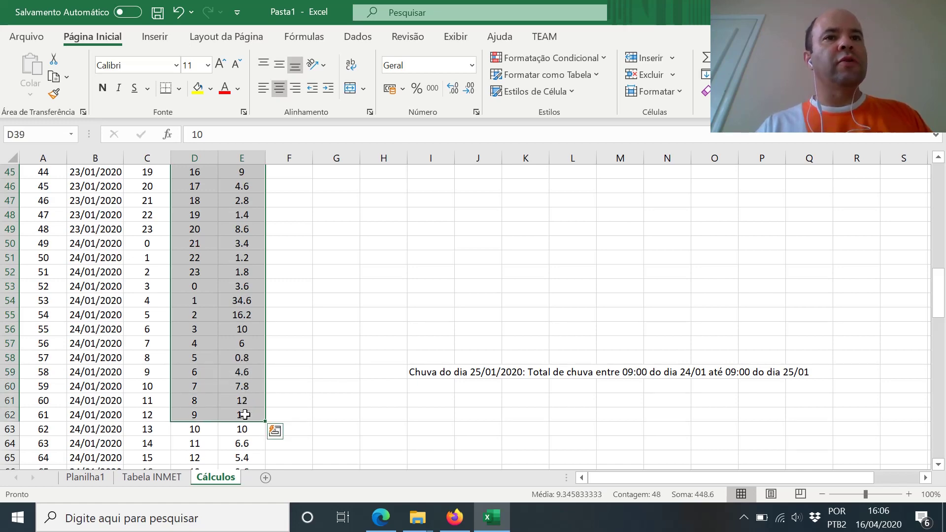
pyautogui.click(196, 86)
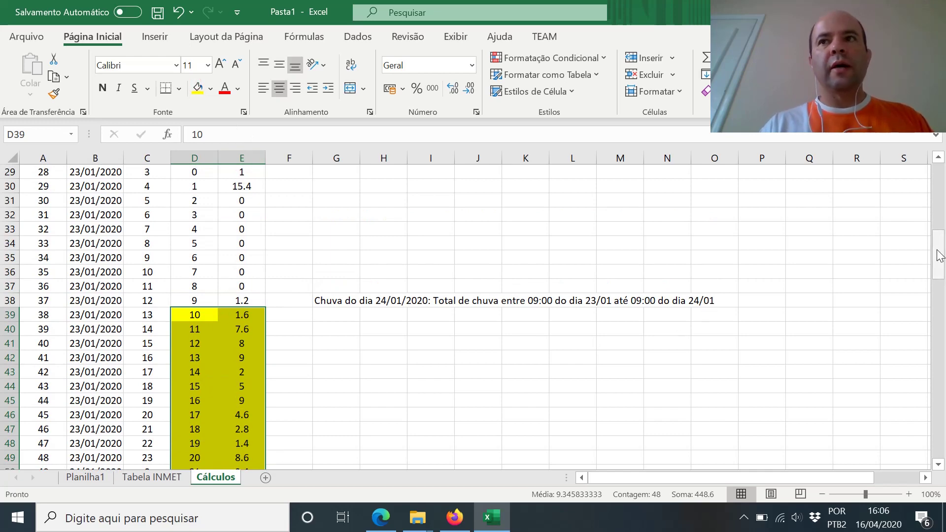
# Step: Review the highlighted period and select precipitation cells E39:E62 to check how many hourly values they hold and their sum
pyautogui.moveTo(937, 251); pyautogui.dragTo(944, 350)
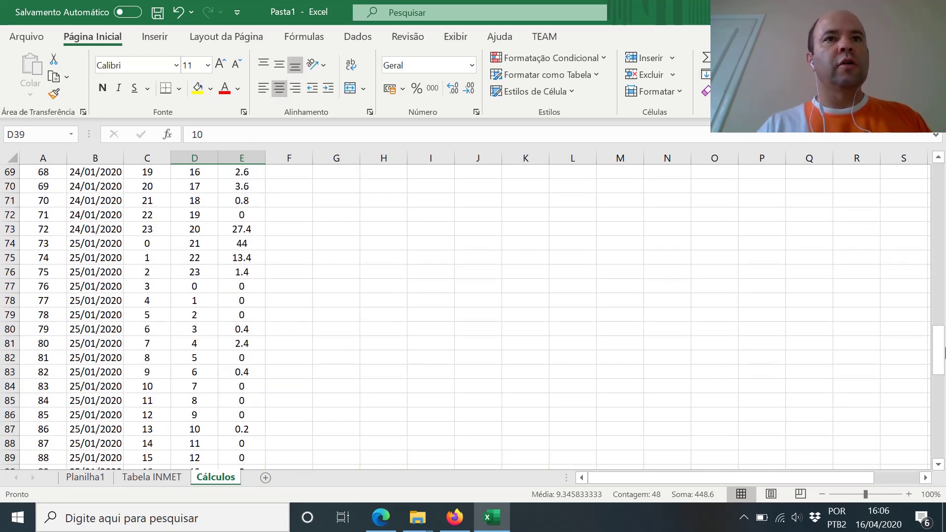
pyautogui.click(939, 184)
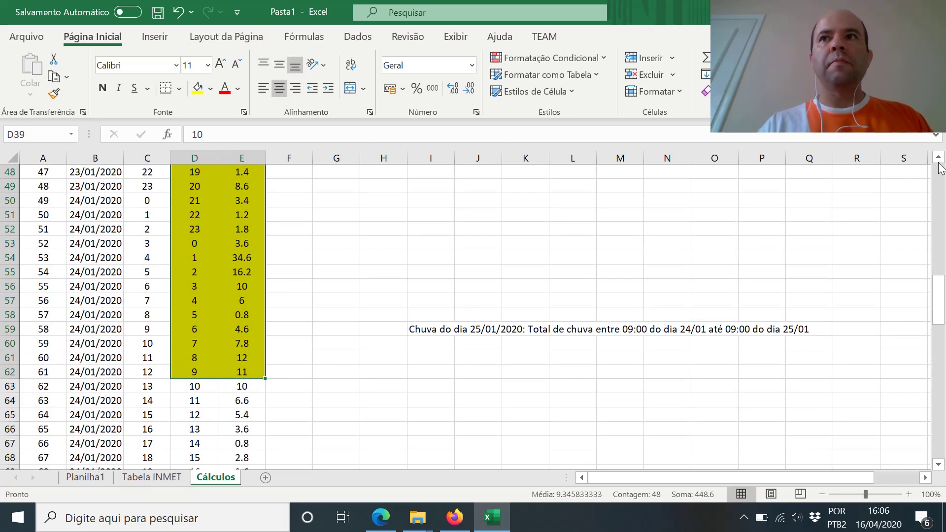
pyautogui.click(938, 160)
pyautogui.click(939, 159)
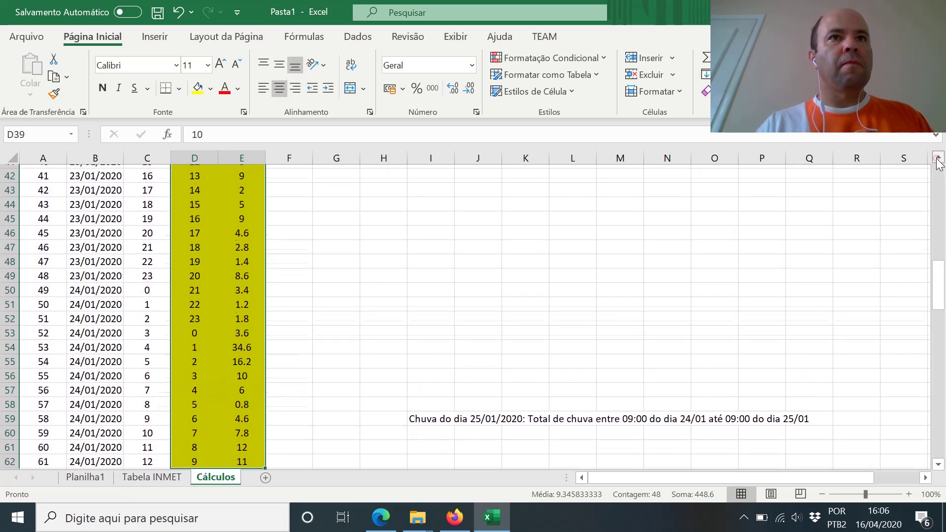
pyautogui.click(938, 159)
pyautogui.click(252, 200)
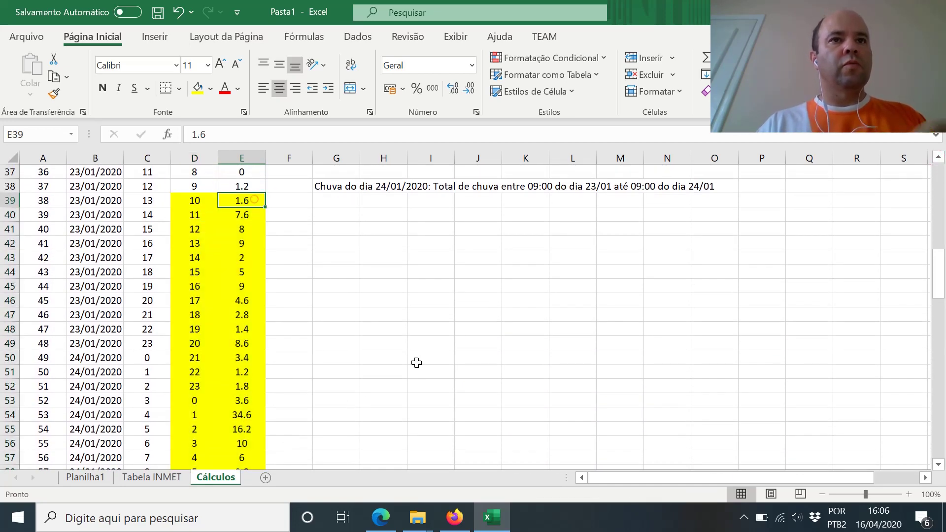
pyautogui.moveTo(254, 200); pyautogui.dragTo(262, 434)
pyautogui.hotkey('shift', 'Down')
pyautogui.hotkey('shift', 'Up')
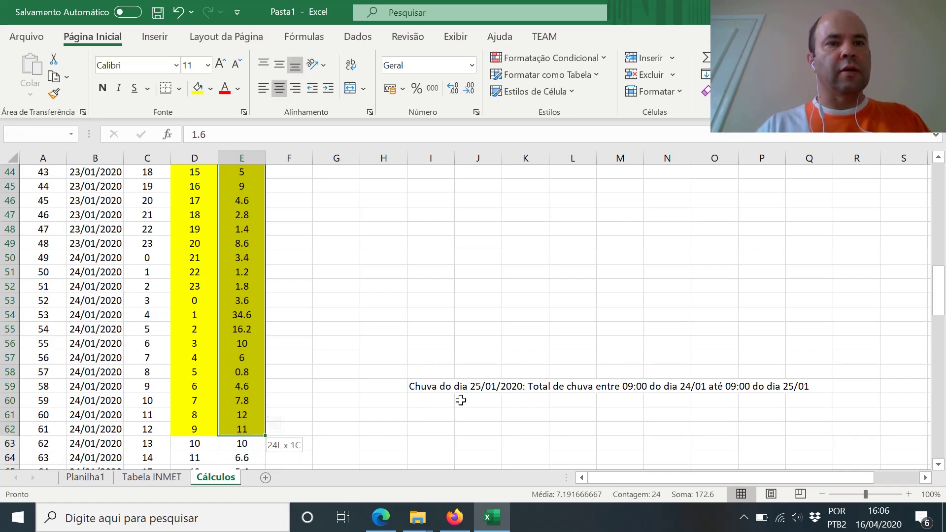
pyautogui.press('Up')
pyautogui.press('Up')
pyautogui.press('Down')
pyautogui.press('Down')
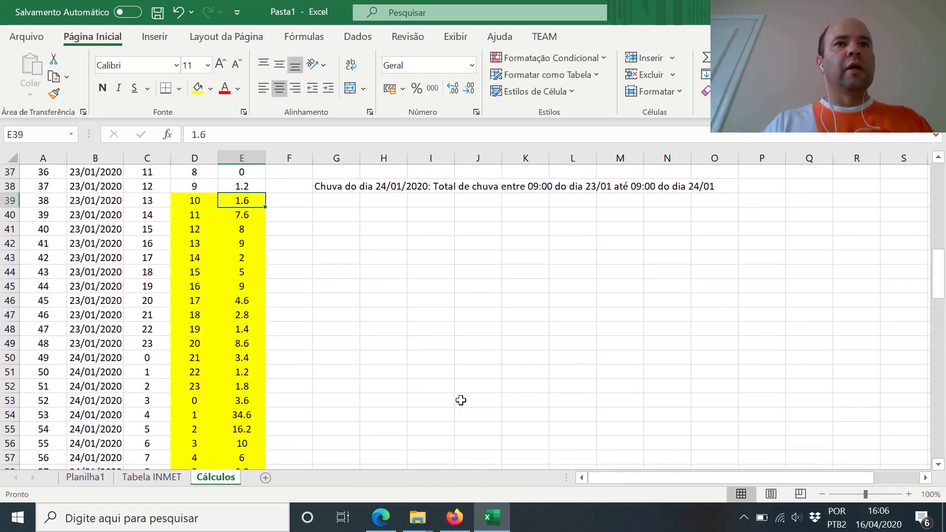
# Step: Examine the first highlighted record, hora BR 10 of 23/01/2020, together with its precipitation value
pyautogui.press('Right')
pyautogui.press('Right')
pyautogui.press('Right')
pyautogui.press('Right')
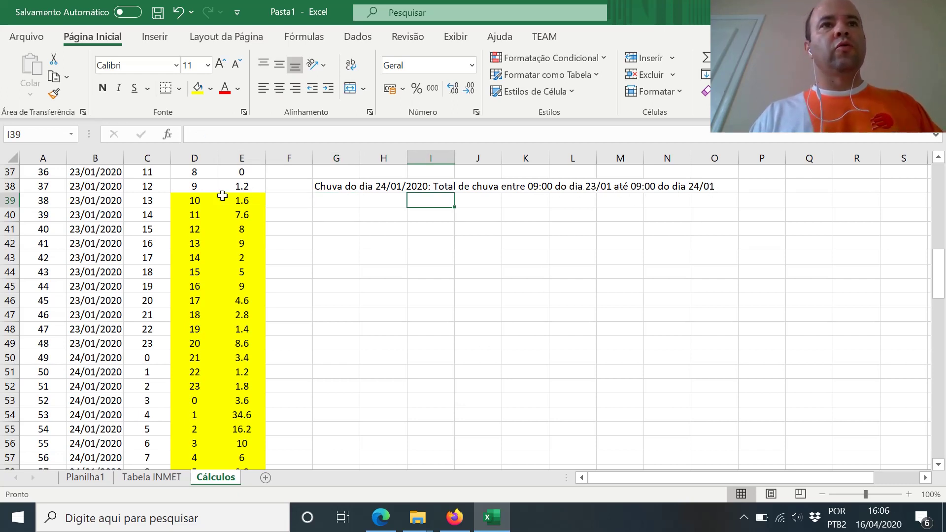
pyautogui.click(194, 200)
pyautogui.press('Right')
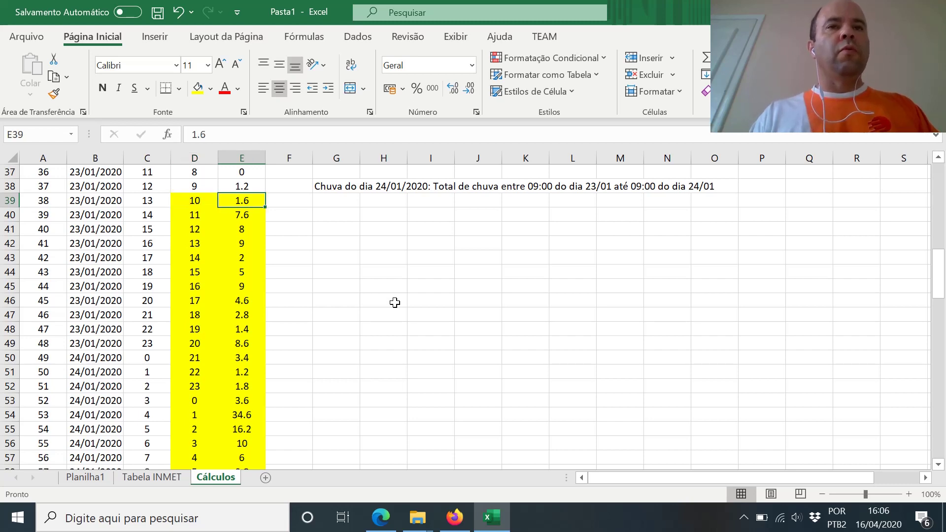
pyautogui.press('Left')
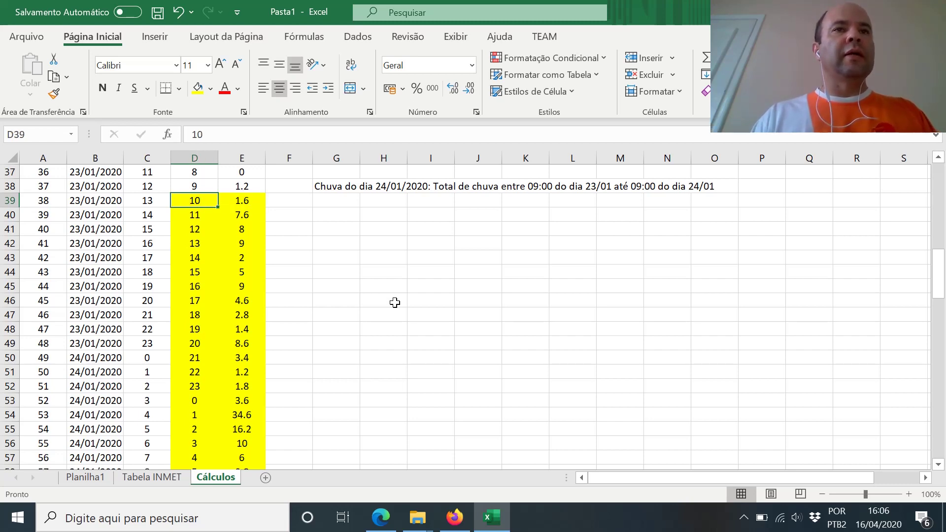
pyautogui.press('Right')
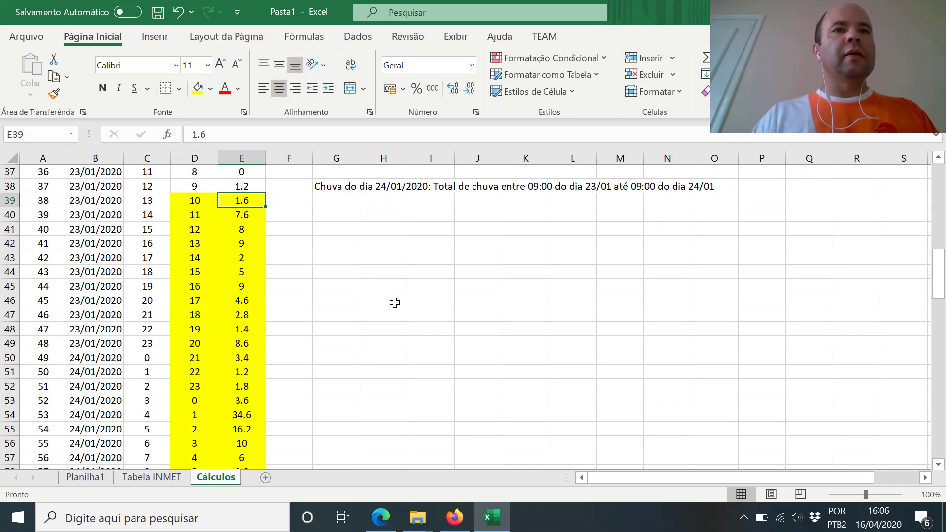
# Step: Select precipitation cells E39:E62 to verify the number of hourly values and the rainfall sum
pyautogui.hotkey('shift', 'Down')
pyautogui.hotkey('shift', 'Down')
pyautogui.hotkey('shift', 'Down')
pyautogui.hotkey('shift', 'Down')
pyautogui.hotkey('shift', 'Down')
pyautogui.hotkey('shift', 'Down')
pyautogui.hotkey('shift', 'Down')
pyautogui.hotkey('shift', 'Down')
pyautogui.hotkey('shift', 'Down')
pyautogui.hotkey('shift', 'Down')
pyautogui.hotkey('shift', 'Down')
pyautogui.hotkey('shift', 'Down')
pyautogui.hotkey('shift', 'Down')
pyautogui.hotkey('shift', 'Down')
pyautogui.hotkey('shift', 'Down')
pyautogui.hotkey('shift', 'Down')
pyautogui.hotkey('shift', 'Down')
pyautogui.hotkey('shift', 'Down')
pyautogui.hotkey('shift', 'Down')
pyautogui.hotkey('shift', 'Down')
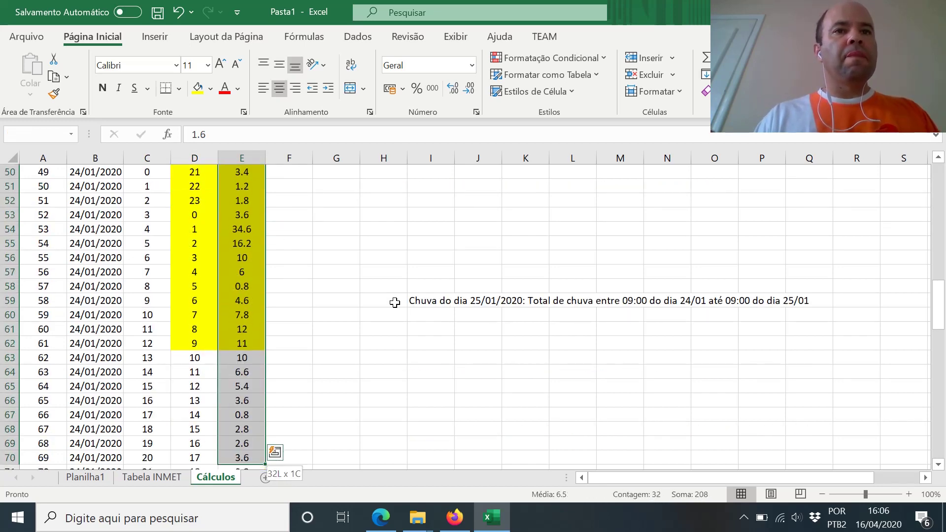
pyautogui.hotkey('shift', 'Up')
pyautogui.hotkey('shift', 'Up')
pyautogui.hotkey('shift', 'Up')
pyautogui.hotkey('shift', 'Up')
pyautogui.hotkey('shift', 'Up')
pyautogui.hotkey('shift', 'Up')
pyautogui.hotkey('shift', 'Up')
pyautogui.hotkey('shift', 'Up')
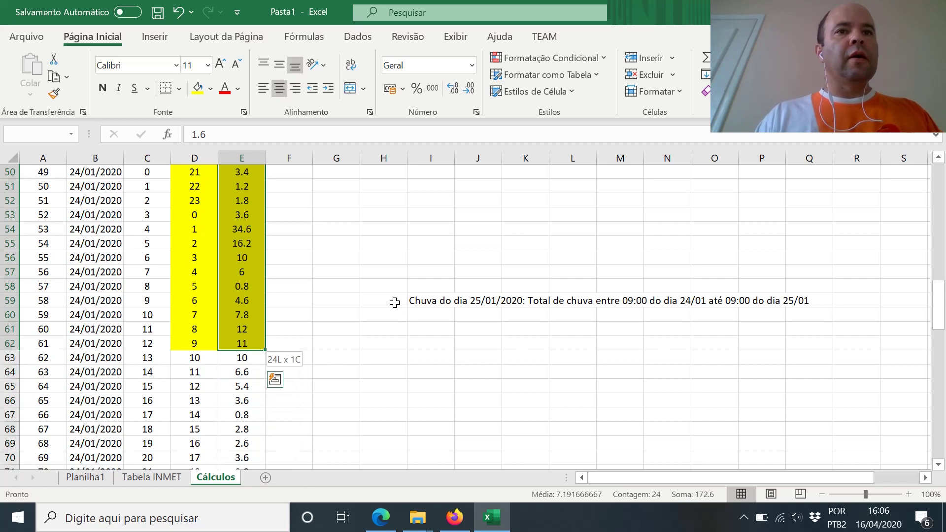
# Step: Examine the last highlighted record at hora BR 9 of 24/01/2020, and trace the period back to its first record in E39
pyautogui.click(194, 342)
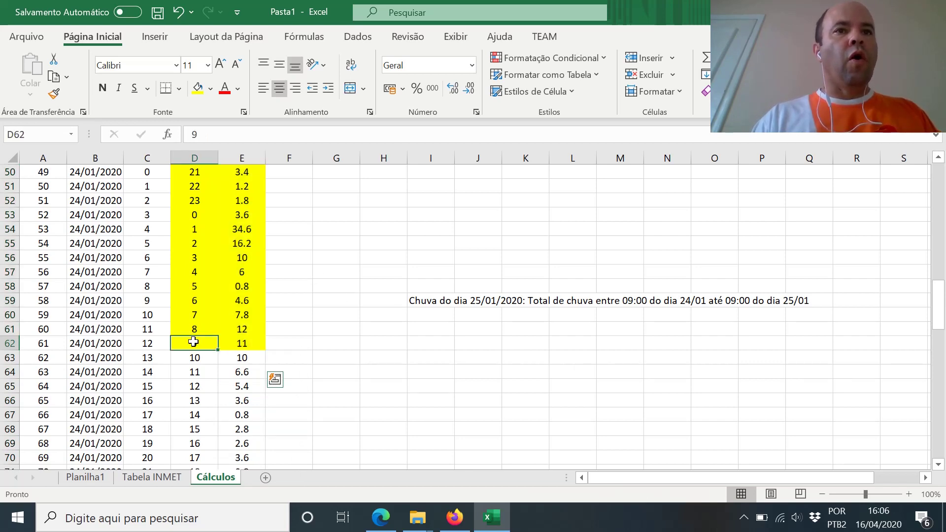
pyautogui.click(243, 342)
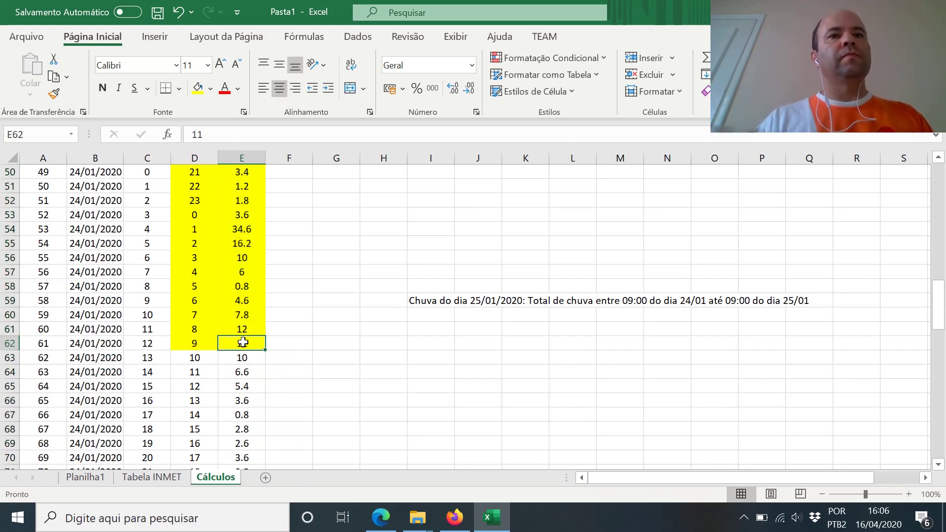
pyautogui.press('Up')
pyautogui.press('Up')
pyautogui.press('Up')
pyautogui.press('Up')
pyautogui.press('Up')
pyautogui.press('Up')
pyautogui.press('Up')
pyautogui.press('Up')
pyautogui.press('Up')
pyautogui.press('Up')
pyautogui.press('Up')
pyautogui.press('Up')
pyautogui.press('Up')
pyautogui.press('Up')
pyautogui.press('Up')
pyautogui.press('Up')
pyautogui.press('Up')
pyautogui.press('Up')
pyautogui.press('Up')
pyautogui.press('Up')
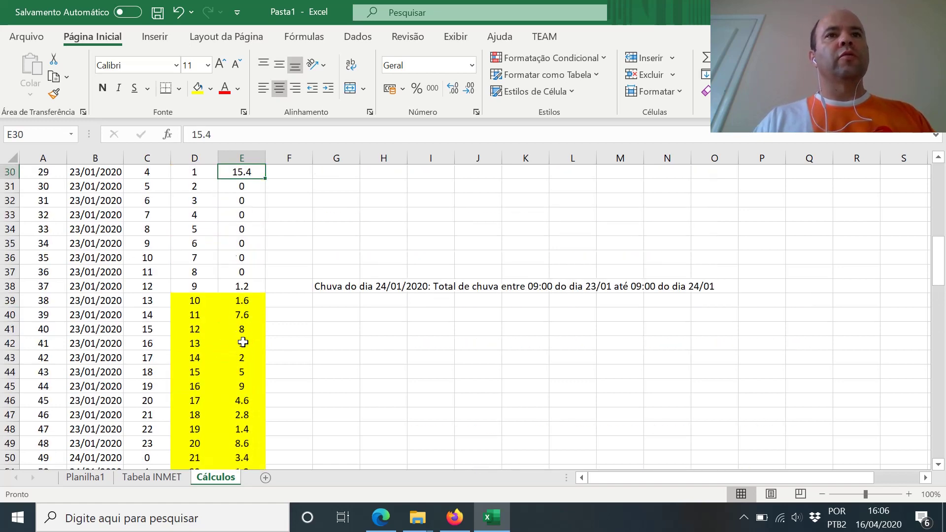
pyautogui.press('Up')
pyautogui.press('Up')
pyautogui.press('Down')
pyautogui.press('Down')
pyautogui.press('Down')
pyautogui.press('Down')
pyautogui.press('Down')
pyautogui.press('Down')
pyautogui.press('Down')
pyautogui.press('Down')
pyautogui.press('Down')
pyautogui.press('Down')
pyautogui.press('Down')
pyautogui.press('Down')
pyautogui.press('Up')
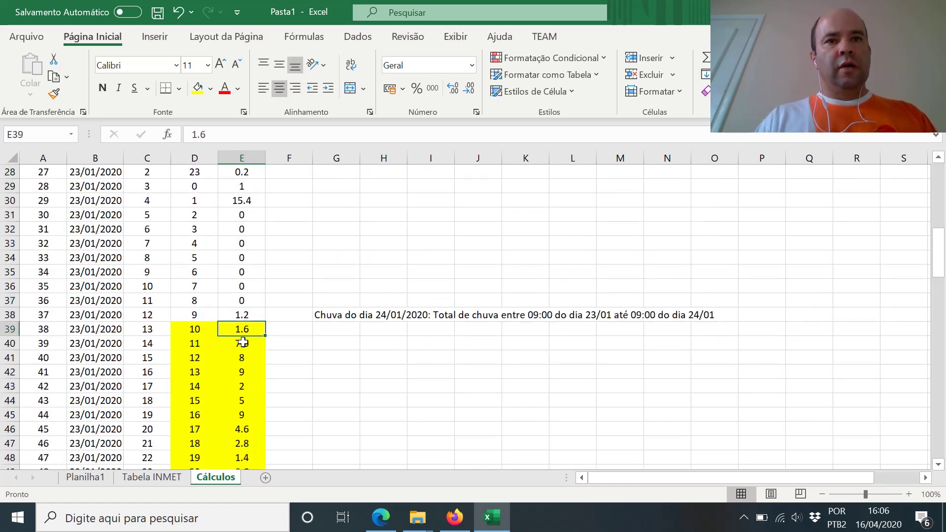
# Step: Copy the note in G38 to G39 and shorten the copy to "Chuva do dia 24/01/2020 ="
pyautogui.press('Right')
pyautogui.press('Right')
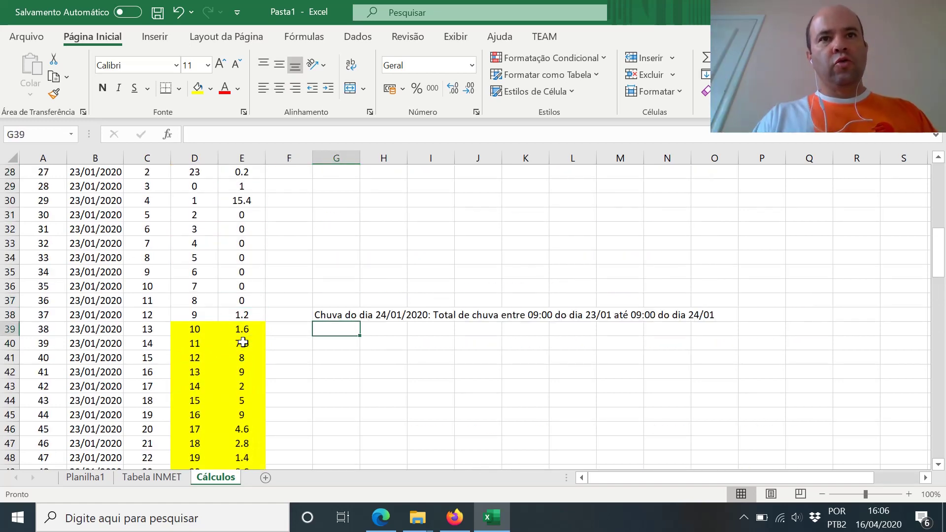
pyautogui.press('Up')
pyautogui.hotkey('ctrl', 'c')
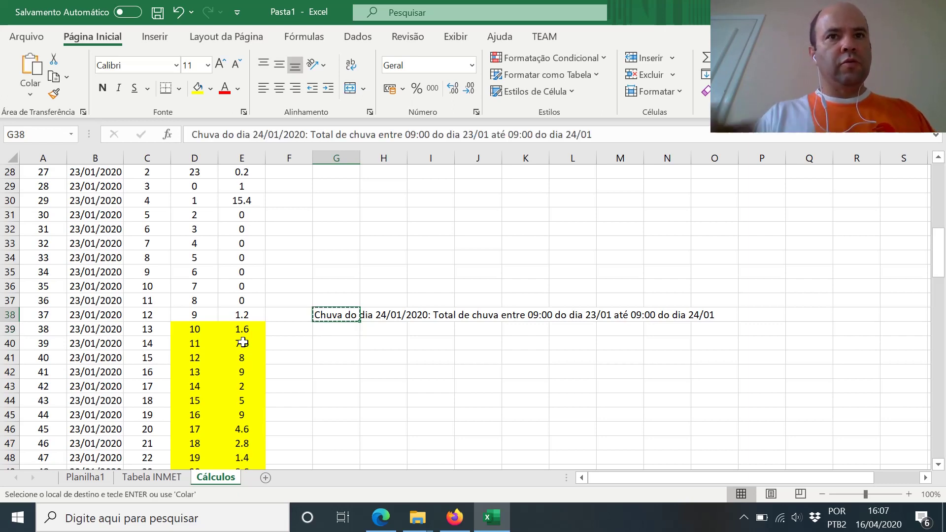
pyautogui.press('Down')
pyautogui.hotkey('ctrl', 'v')
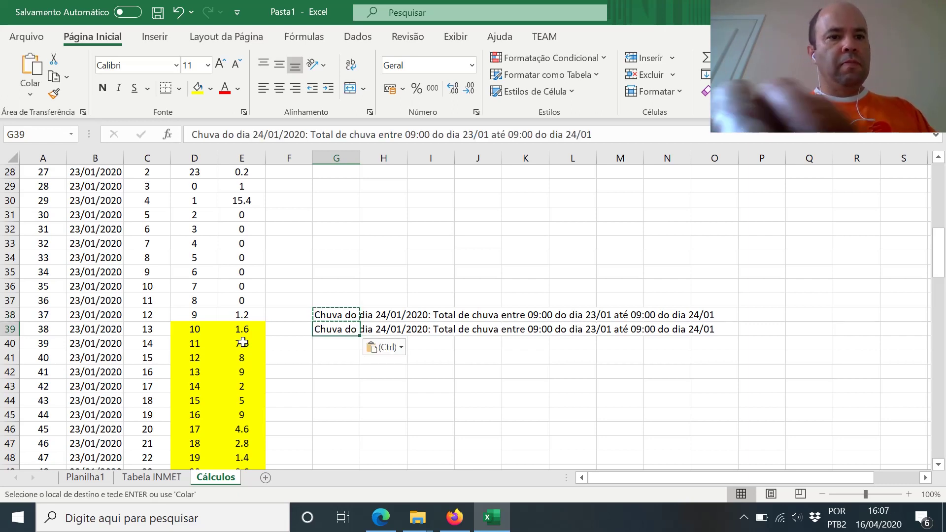
pyautogui.press('Escape')
pyautogui.press('F2')
pyautogui.press('BackSpace')
pyautogui.press('BackSpace')
pyautogui.press('BackSpace')
pyautogui.press('BackSpace')
pyautogui.press('BackSpace')
pyautogui.press('BackSpace')
pyautogui.press('BackSpace')
pyautogui.press('BackSpace')
pyautogui.press('BackSpace')
pyautogui.press('BackSpace')
pyautogui.press('BackSpace')
pyautogui.press('BackSpace')
pyautogui.press('BackSpace')
pyautogui.press('BackSpace')
pyautogui.press('BackSpace')
pyautogui.press('BackSpace')
pyautogui.press('BackSpace')
pyautogui.press('BackSpace')
pyautogui.press('BackSpace')
pyautogui.press('BackSpace')
pyautogui.press('BackSpace')
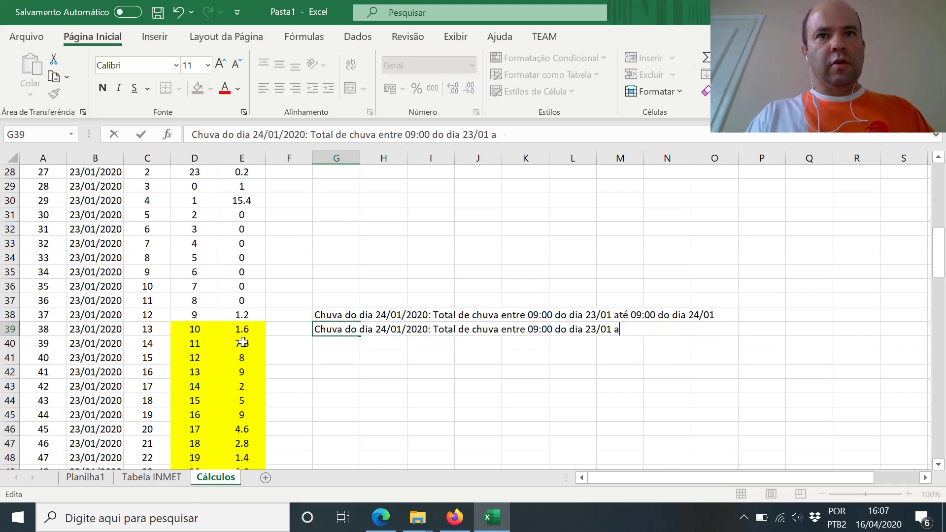
pyautogui.press('BackSpace')
pyautogui.press('BackSpace')
pyautogui.press('BackSpace')
pyautogui.press('BackSpace')
pyautogui.press('BackSpace')
pyautogui.press('BackSpace')
pyautogui.press('BackSpace')
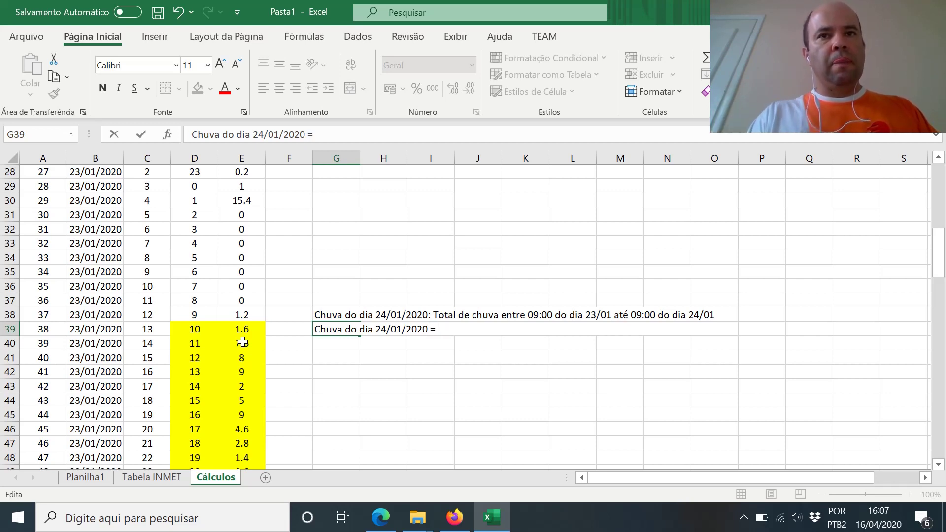
pyautogui.press('Return')
# Step: Enter a SOMA formula in J39 that totals the precipitation in E39:E62
pyautogui.press('Up')
pyautogui.press('Right')
pyautogui.press('Right')
pyautogui.press('Right')
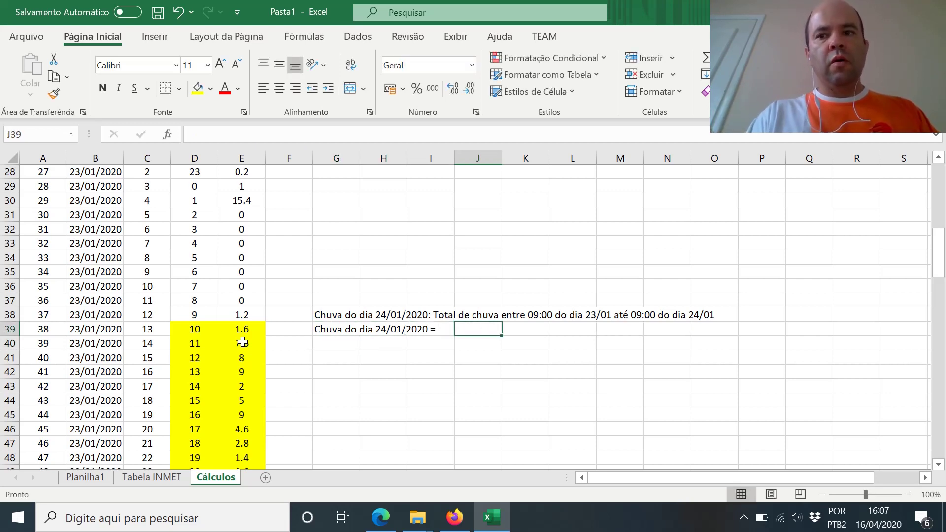
pyautogui.write('=soma')
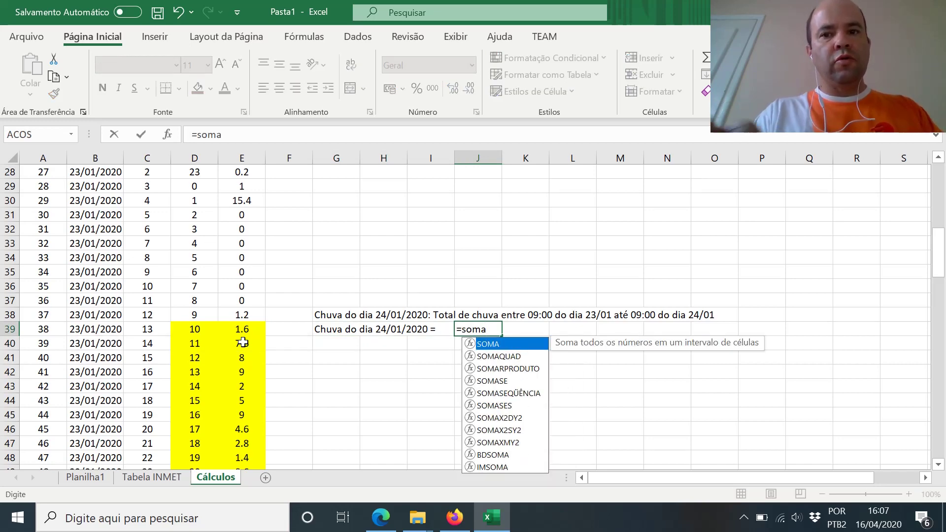
pyautogui.write('(')
pyautogui.press('Left')
pyautogui.press('Left')
pyautogui.press('Left')
pyautogui.press('Left')
pyautogui.press('Left')
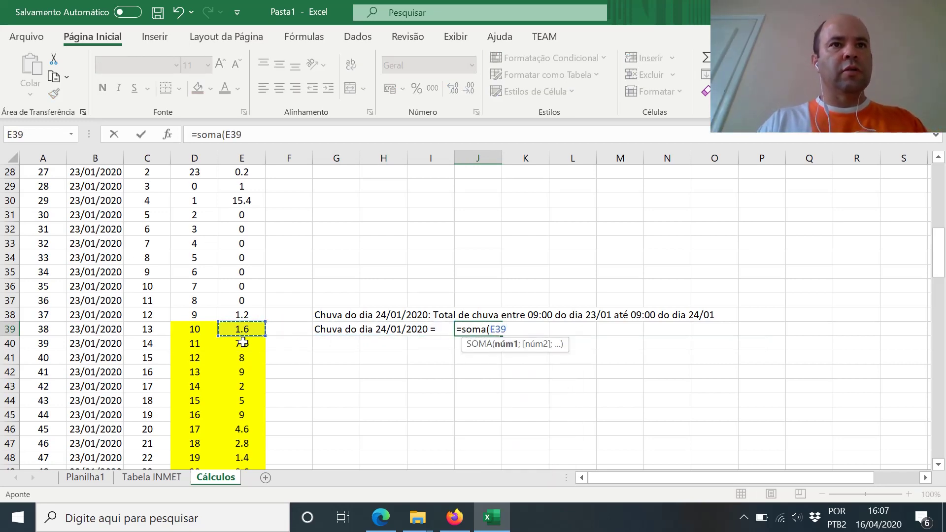
pyautogui.moveTo(243, 342)
pyautogui.mouseDown()
pyautogui.moveTo(243, 468)
pyautogui.moveTo(243, 342)
pyautogui.mouseUp()
pyautogui.press('Return')
pyautogui.press('Up')
pyautogui.press('Up')
pyautogui.press('Up')
pyautogui.press('Up')
pyautogui.press('Up')
pyautogui.press('Up')
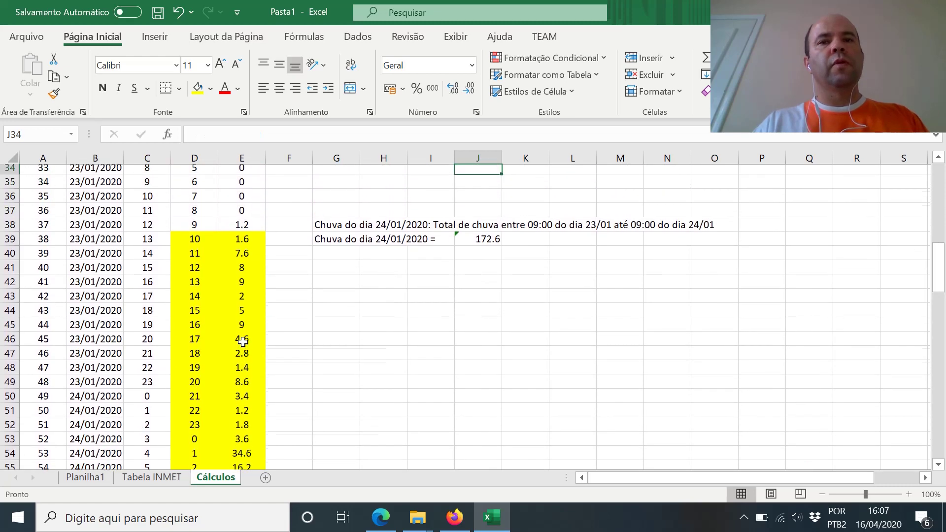
# Step: Enter the unit "mm" in K39, beside the 24/01/2020 rainfall total
pyautogui.press('Down')
pyautogui.press('Down')
pyautogui.press('Down')
pyautogui.press('Down')
pyautogui.press('Down')
pyautogui.press('Right')
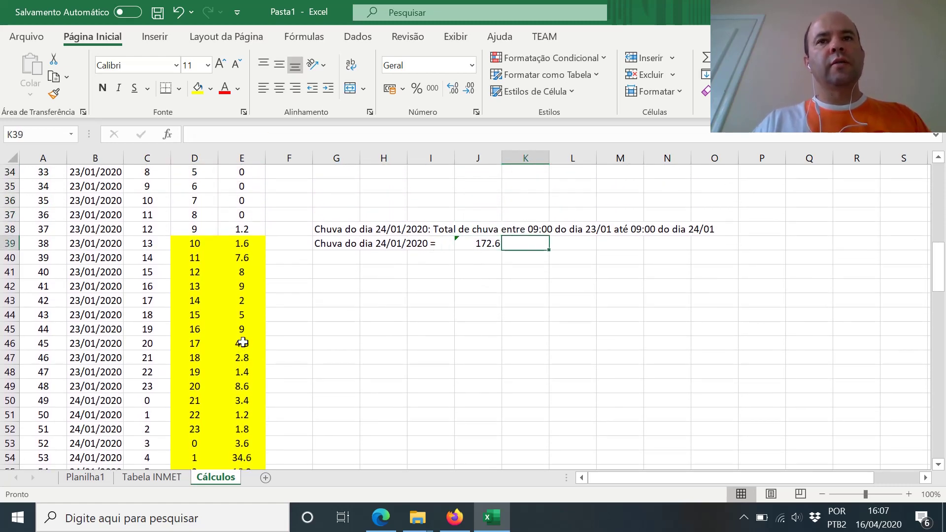
pyautogui.write('mm')
pyautogui.press('Return')
# Step: Make the 24/01/2020 result line in G39:K39 bold, including its label, total and unit
pyautogui.press('Up')
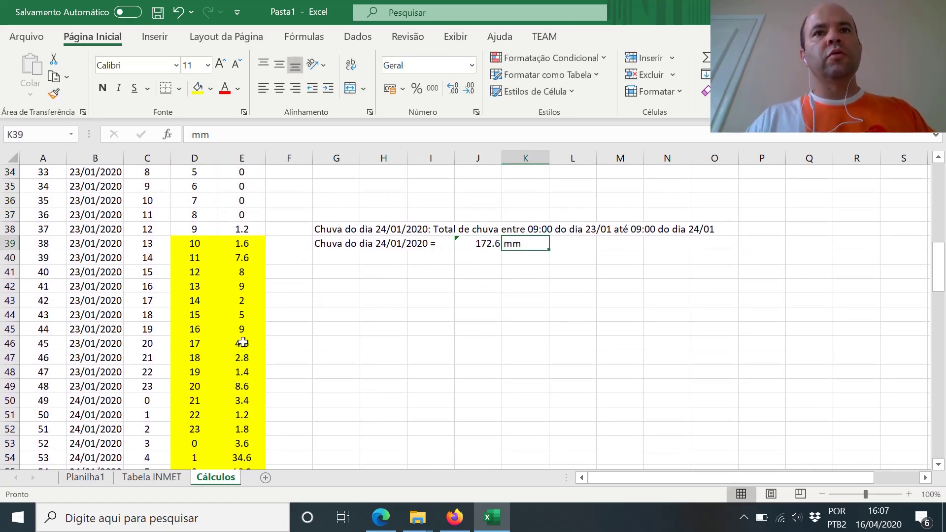
pyautogui.hotkey('shift', 'Left')
pyautogui.hotkey('shift', 'Left')
pyautogui.hotkey('shift', 'Left')
pyautogui.hotkey('shift', 'Left')
pyautogui.hotkey('ctrl', 'n')
pyautogui.press('Down')
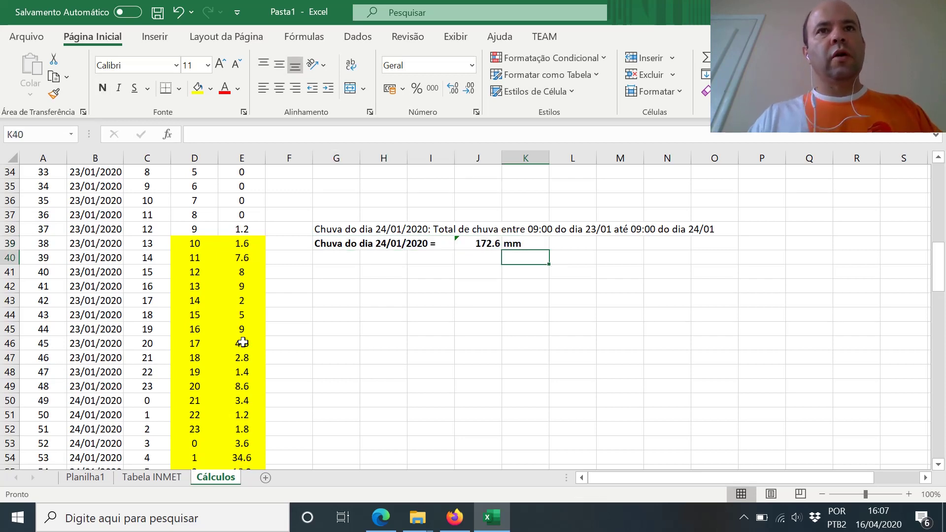
pyautogui.press('Up')
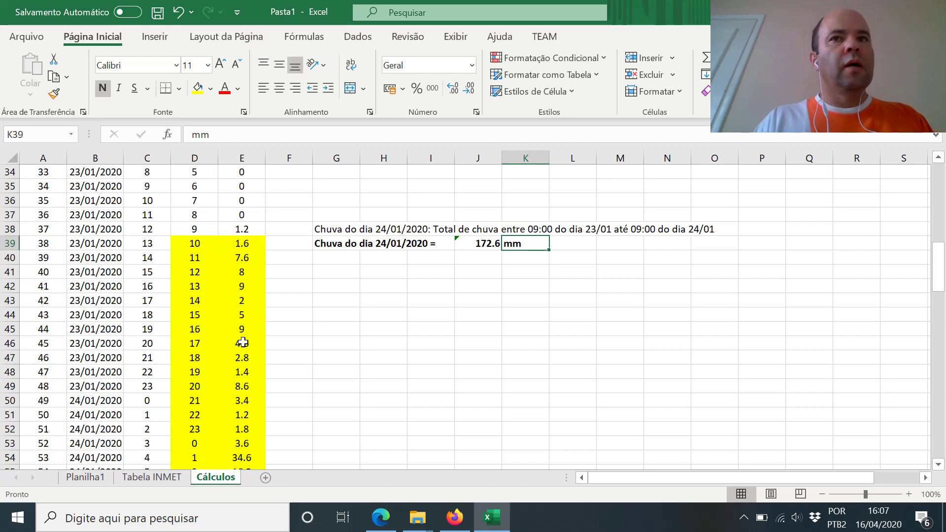
# Step: Move the note about the 25/01/2020 rainfall from I59 to G62, level with the last yellow record
pyautogui.press('Down')
pyautogui.press('Down')
pyautogui.press('Down')
pyautogui.press('Down')
pyautogui.press('Down')
pyautogui.press('Down')
pyautogui.press('Down')
pyautogui.press('Down')
pyautogui.press('Down')
pyautogui.press('Down')
pyautogui.press('Down')
pyautogui.press('Down')
pyautogui.press('Down')
pyautogui.press('Down')
pyautogui.press('Down')
pyautogui.press('Down')
pyautogui.press('Down')
pyautogui.press('Down')
pyautogui.press('Down')
pyautogui.press('Down')
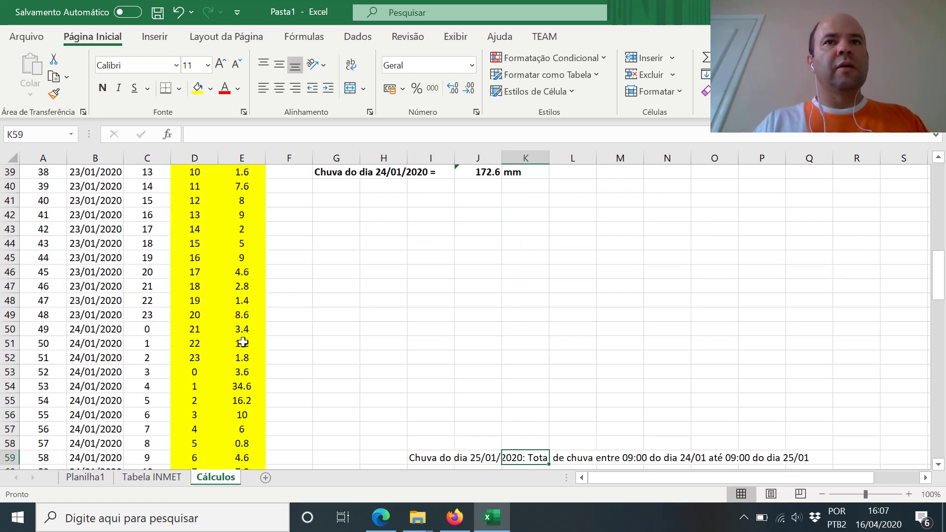
pyautogui.press('Down')
pyautogui.press('Down')
pyautogui.press('Down')
pyautogui.press('Down')
pyautogui.press('Down')
pyautogui.press('Down')
pyautogui.press('Down')
pyautogui.press('Down')
pyautogui.press('Down')
pyautogui.press('Down')
pyautogui.press('Down')
pyautogui.press('Down')
pyautogui.press('Down')
pyautogui.press('Down')
pyautogui.press('Down')
pyautogui.press('Up')
pyautogui.press('Up')
pyautogui.press('Up')
pyautogui.press('Up')
pyautogui.press('Up')
pyautogui.press('Up')
pyautogui.press('Up')
pyautogui.press('Up')
pyautogui.press('Up')
pyautogui.press('Up')
pyautogui.press('Up')
pyautogui.press('Up')
pyautogui.press('Up')
pyautogui.press('Up')
pyautogui.press('Up')
pyautogui.press('Up')
pyautogui.press('Up')
pyautogui.press('Up')
pyautogui.press('Up')
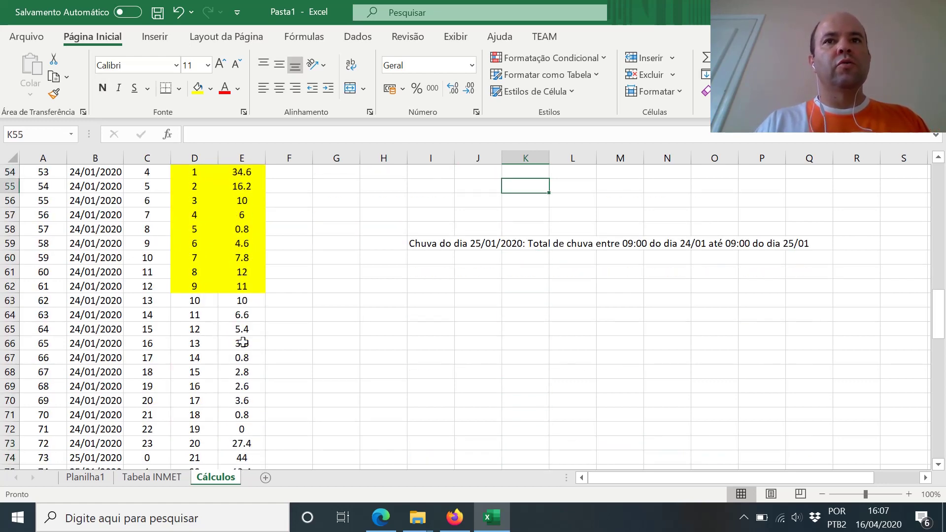
pyautogui.press('Down')
pyautogui.press('Down')
pyautogui.press('Down')
pyautogui.press('Down')
pyautogui.press('Left')
pyautogui.press('Left')
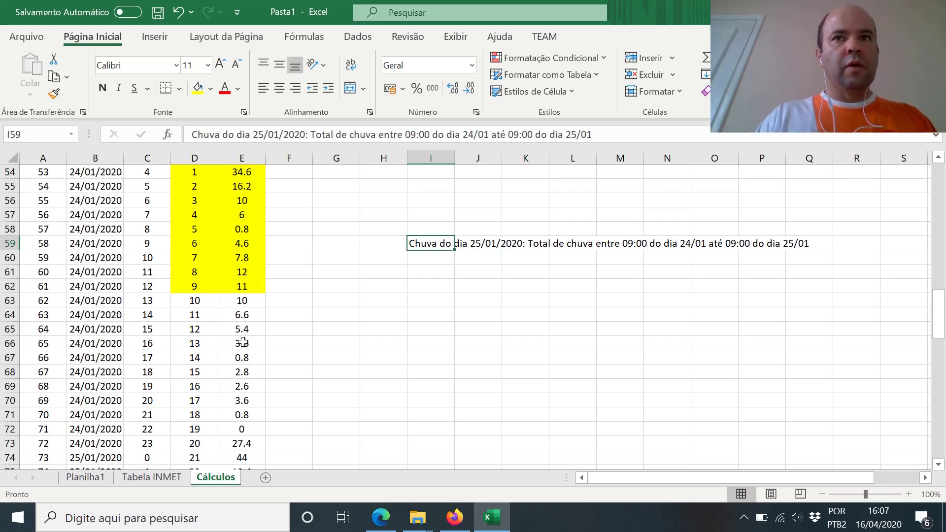
pyautogui.hotkey('ctrl', 'c')
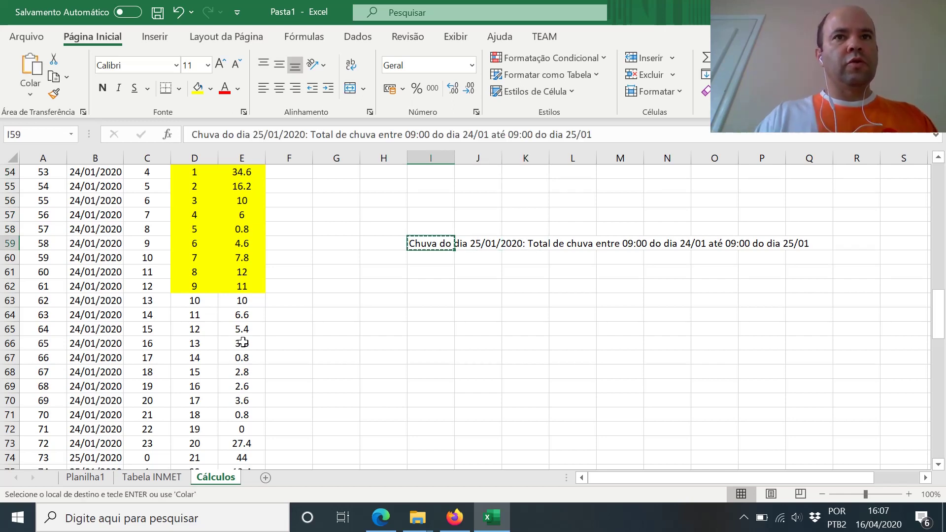
pyautogui.press('pageup')
pyautogui.press('pagedown')
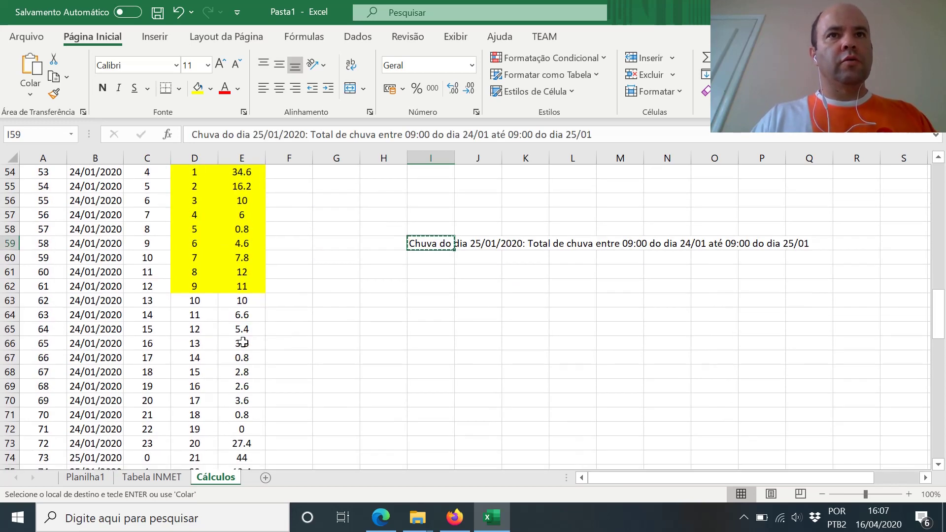
pyautogui.press('Left')
pyautogui.press('Left')
pyautogui.press('Down')
pyautogui.press('Down')
pyautogui.press('Down')
pyautogui.press('Down')
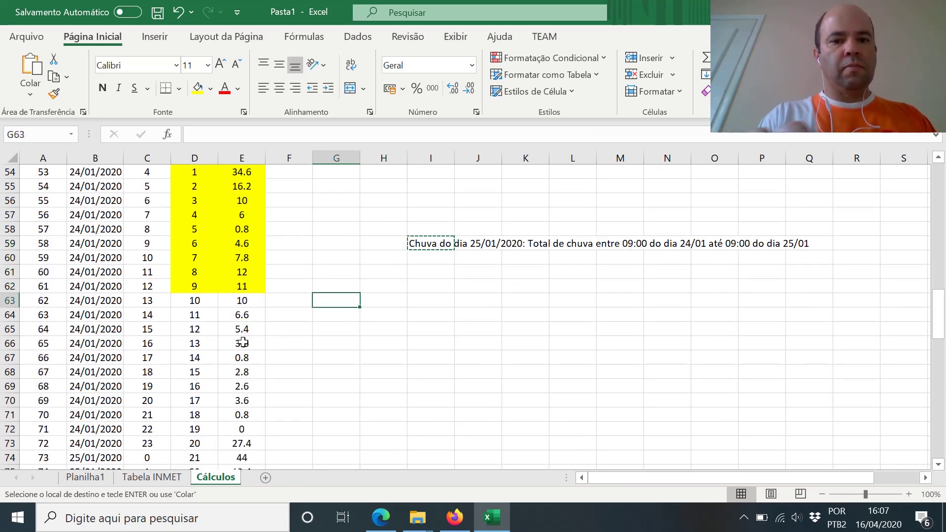
pyautogui.press('Up')
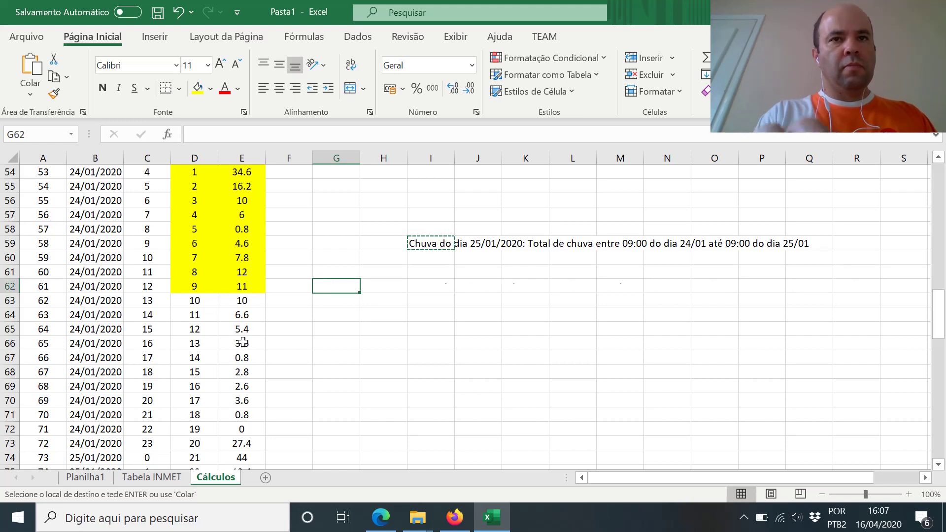
pyautogui.press('Return')
pyautogui.hotkey('ctrl', 'c')
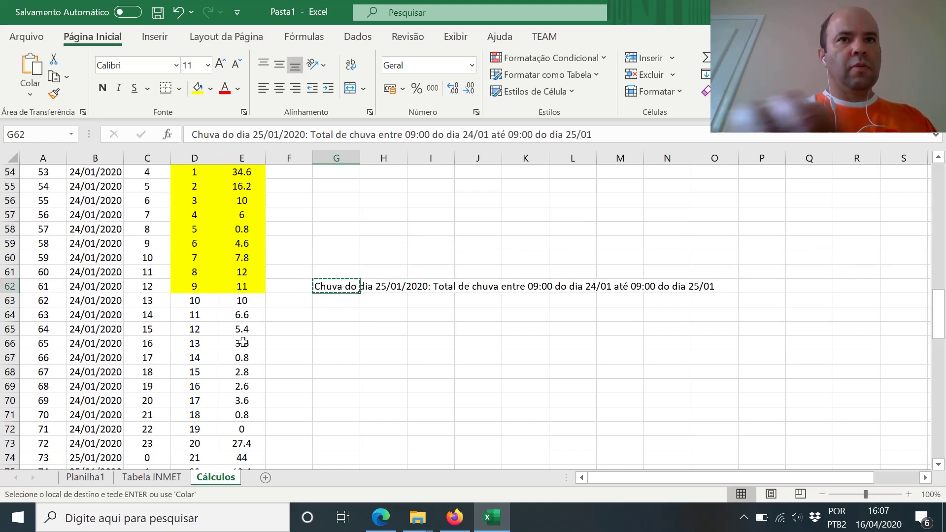
pyautogui.press('Escape')
# Step: Fill the hour and precipitation records in D63:E83 with a medium blue theme colour
pyautogui.press('Down')
pyautogui.press('Down')
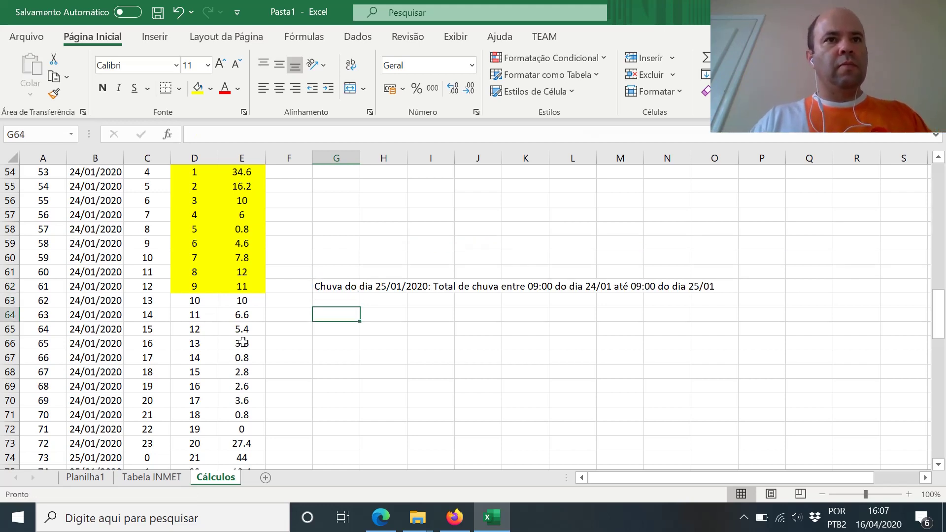
pyautogui.press('Left')
pyautogui.press('Left')
pyautogui.press('Up')
pyautogui.press('Left')
pyautogui.hotkey('shift', 'Right')
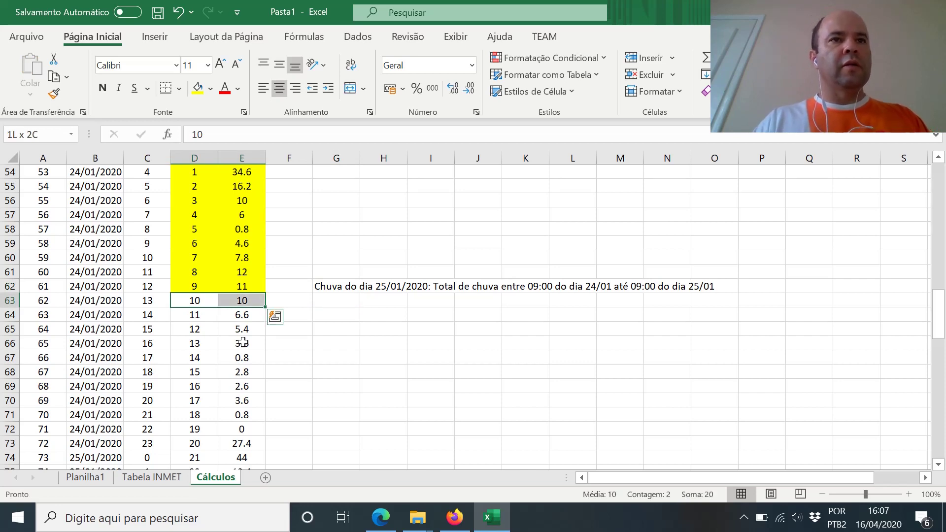
pyautogui.hotkey('shift', 'Down')
pyautogui.hotkey('shift', 'Down')
pyautogui.hotkey('shift', 'Down')
pyautogui.hotkey('shift', 'Down')
pyautogui.hotkey('shift', 'Down')
pyautogui.hotkey('shift', 'Down')
pyautogui.hotkey('shift', 'Down')
pyautogui.hotkey('shift', 'Down')
pyautogui.hotkey('shift', 'Down')
pyautogui.hotkey('shift', 'Down')
pyautogui.hotkey('shift', 'Down')
pyautogui.hotkey('shift', 'Down')
pyautogui.hotkey('shift', 'Down')
pyautogui.hotkey('shift', 'Down')
pyautogui.hotkey('shift', 'Down')
pyautogui.hotkey('shift', 'Down')
pyautogui.hotkey('shift', 'Down')
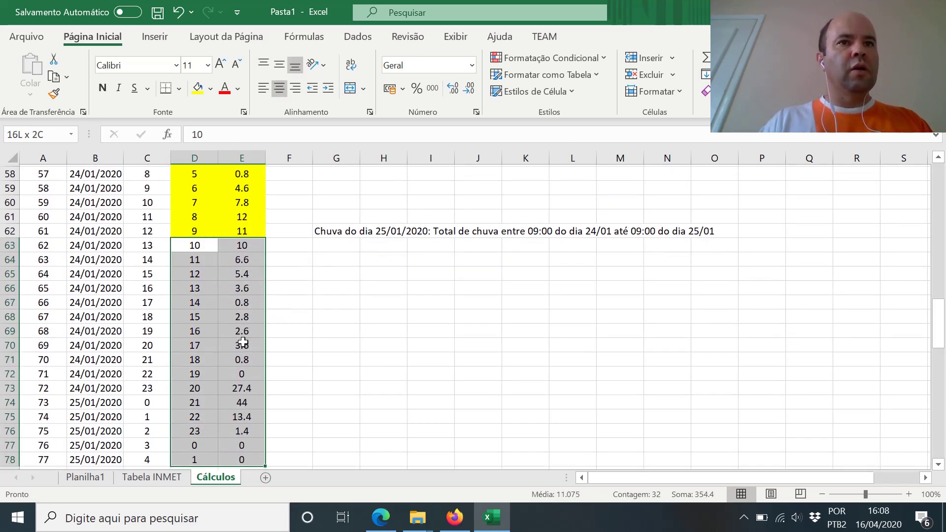
pyautogui.hotkey('shift', 'Down')
pyautogui.hotkey('shift', 'Down')
pyautogui.hotkey('shift', 'Down')
pyautogui.hotkey('shift', 'Down')
pyautogui.hotkey('shift', 'Down')
pyautogui.hotkey('shift', 'Down')
pyautogui.hotkey('shift', 'Down')
pyautogui.hotkey('shift', 'Down')
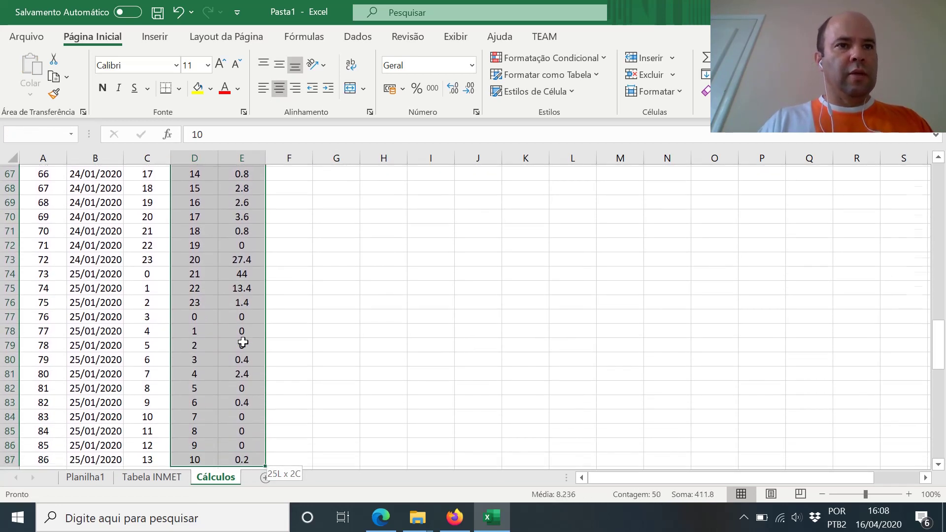
pyautogui.hotkey('shift', 'Up')
pyautogui.hotkey('shift', 'Up')
pyautogui.hotkey('shift', 'Up')
pyautogui.hotkey('shift', 'Up')
pyautogui.hotkey('shift', 'Up')
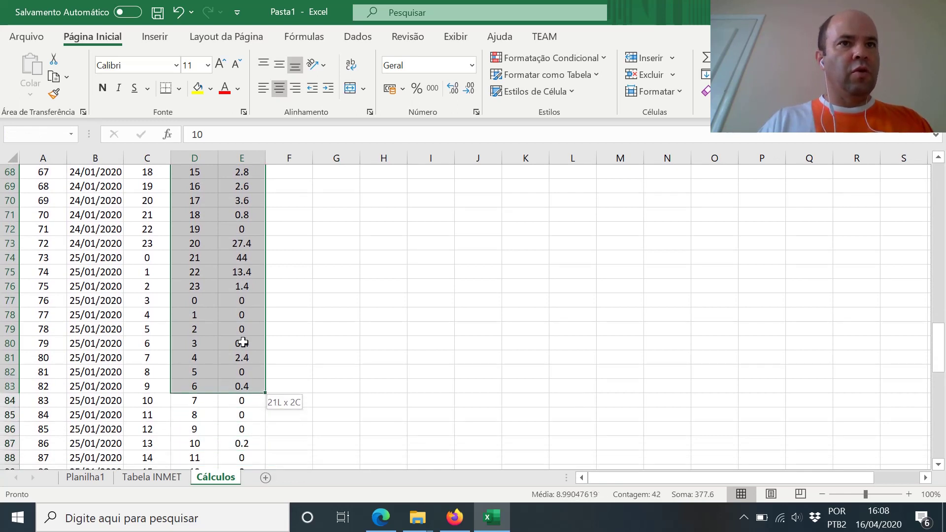
pyautogui.click(210, 89)
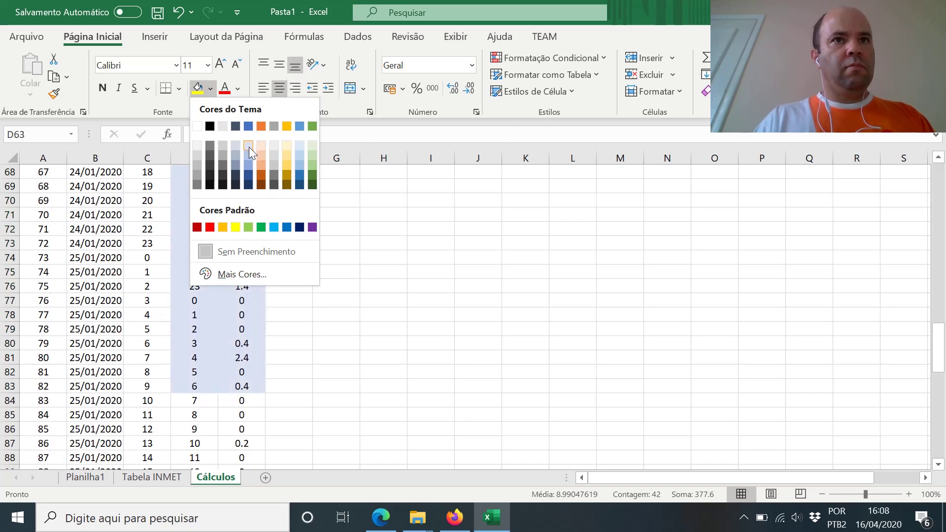
pyautogui.click(248, 164)
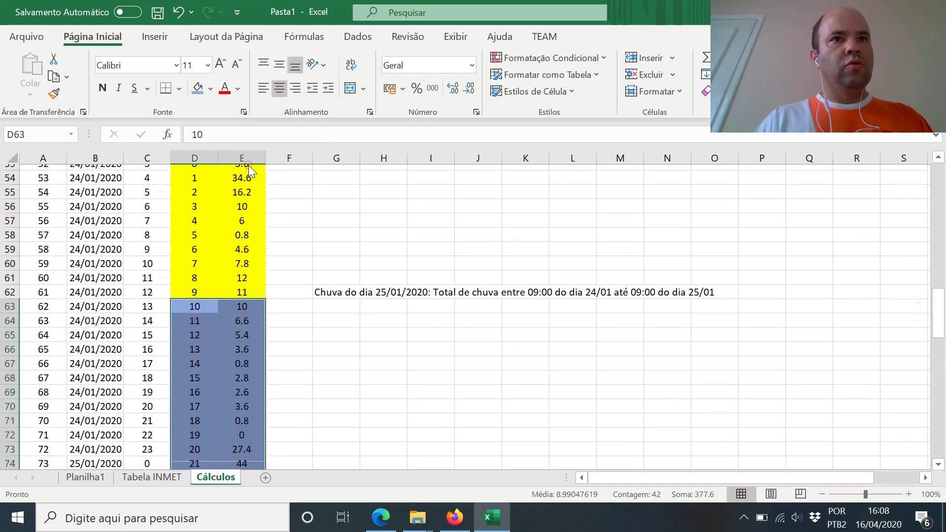
# Step: Check the extent of the blue-filled precipitation records by selecting E83 back up to E63
pyautogui.click(224, 330)
pyautogui.press('Up')
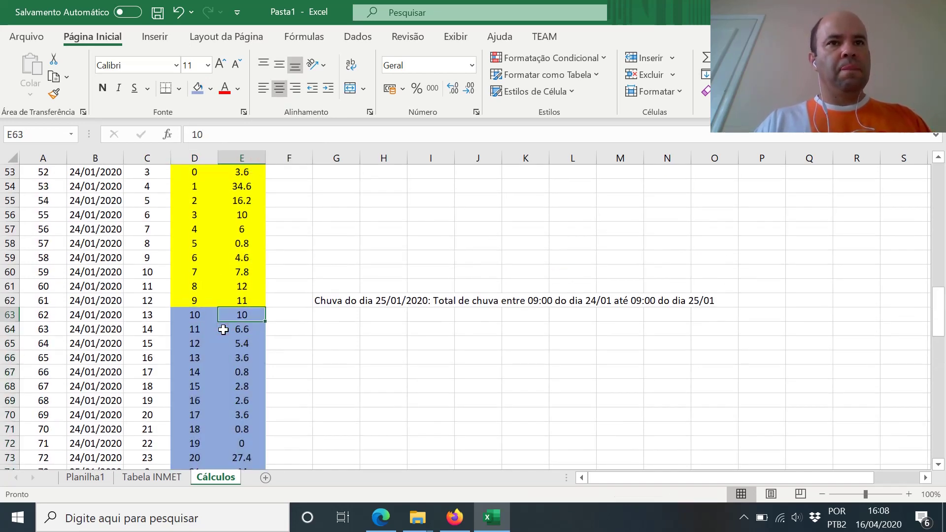
pyautogui.press('pagedown')
pyautogui.press('Up')
pyautogui.hotkey('shift', 'Up')
pyautogui.hotkey('shift', 'Up')
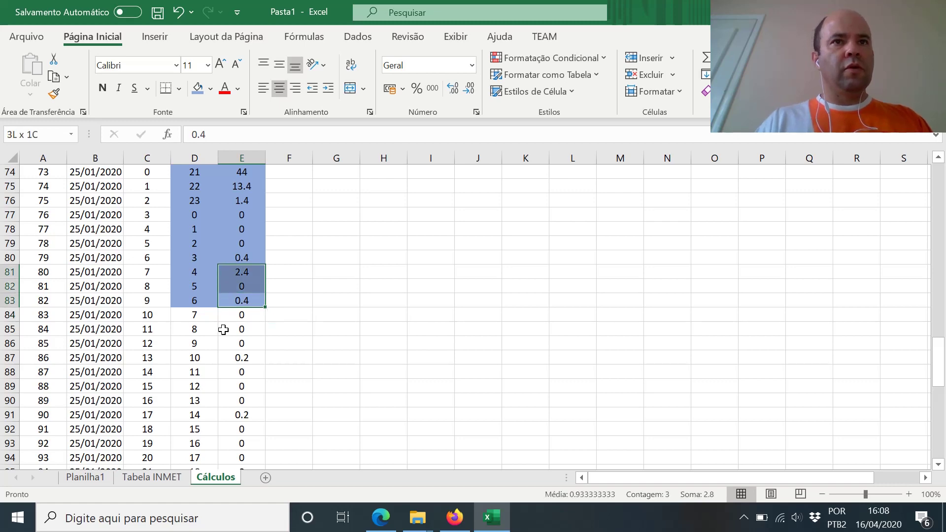
pyautogui.hotkey('shift', 'Up')
pyautogui.hotkey('shift', 'Up')
pyautogui.hotkey('shift', 'Up')
pyautogui.hotkey('shift', 'Up')
pyautogui.hotkey('shift', 'Up')
pyautogui.hotkey('shift', 'Up')
pyautogui.hotkey('shift', 'Up')
pyautogui.hotkey('shift', 'Up')
pyautogui.hotkey('shift', 'Up')
pyautogui.hotkey('shift', 'Up')
pyautogui.hotkey('shift', 'Up')
pyautogui.hotkey('shift', 'Up')
pyautogui.hotkey('shift', 'Up')
pyautogui.hotkey('shift', 'Up')
pyautogui.hotkey('shift', 'Up')
pyautogui.hotkey('shift', 'Up')
pyautogui.hotkey('shift', 'Up')
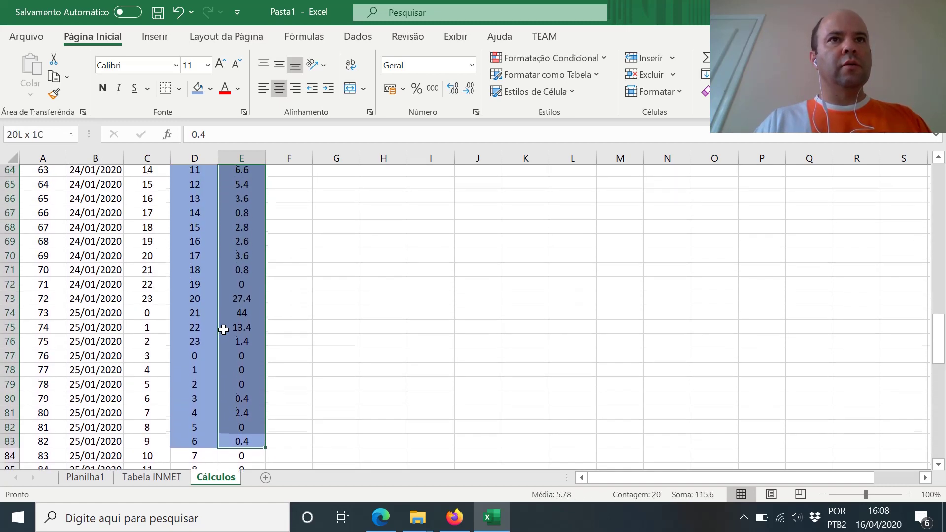
pyautogui.hotkey('shift', 'Up')
pyautogui.hotkey('shift', 'Up')
pyautogui.hotkey('shift', 'Up')
pyautogui.hotkey('shift', 'Up')
pyautogui.hotkey('shift', 'Down')
pyautogui.hotkey('shift', 'Down')
pyautogui.hotkey('shift', 'Down')
pyautogui.hotkey('shift', 'Down')
pyautogui.hotkey('shift', 'Up')
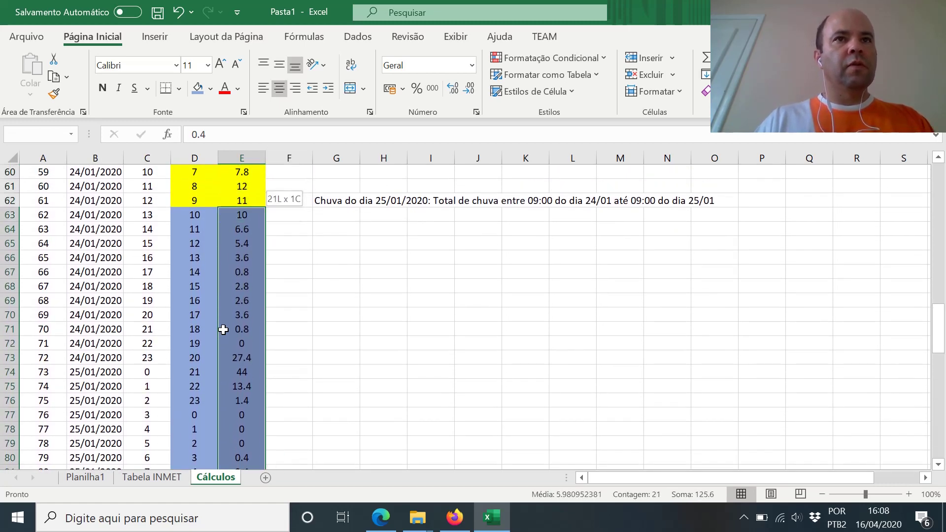
pyautogui.press('Down')
pyautogui.press('Up')
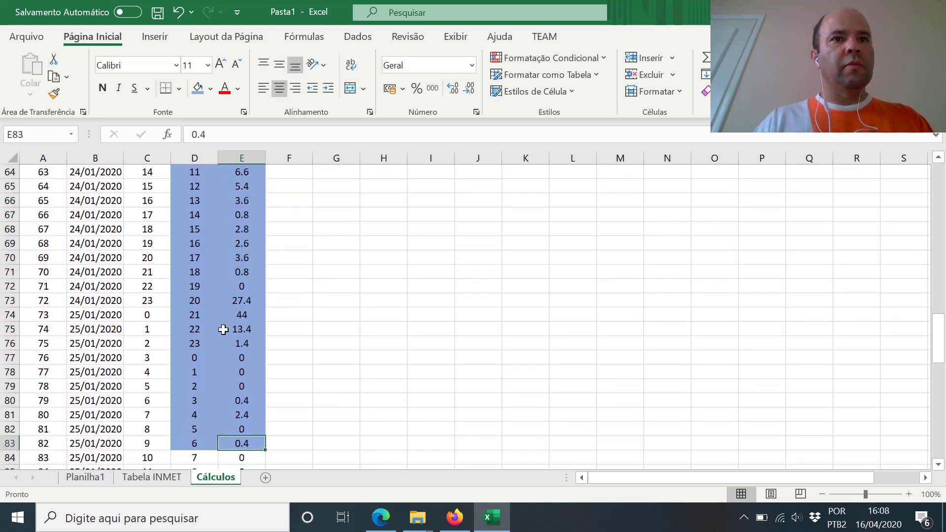
# Step: Extend the same blue fill to the records for hours 7, 8 and 9 on 25/01/2020 in D84:E86
pyautogui.press('Left')
pyautogui.press('Down')
pyautogui.press('Down')
pyautogui.press('Down')
pyautogui.press('Down')
pyautogui.press('Down')
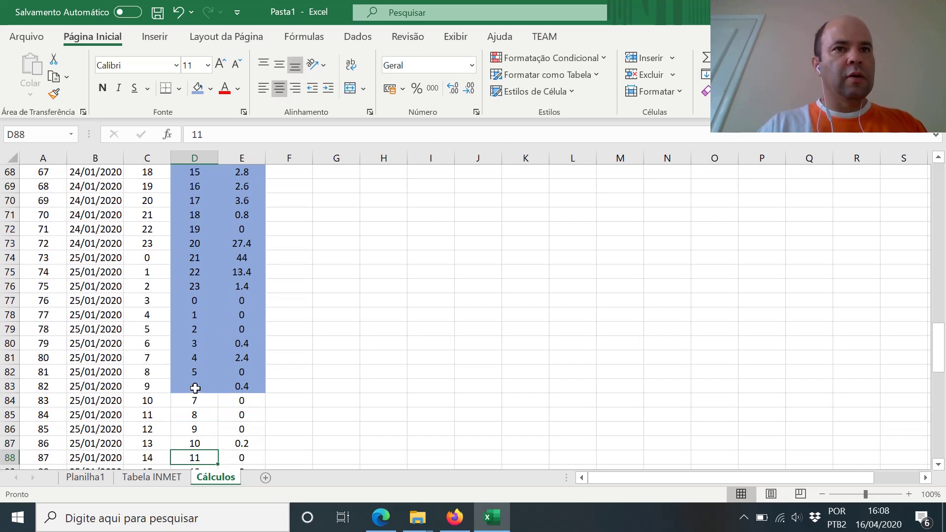
pyautogui.moveTo(195, 398); pyautogui.dragTo(238, 429)
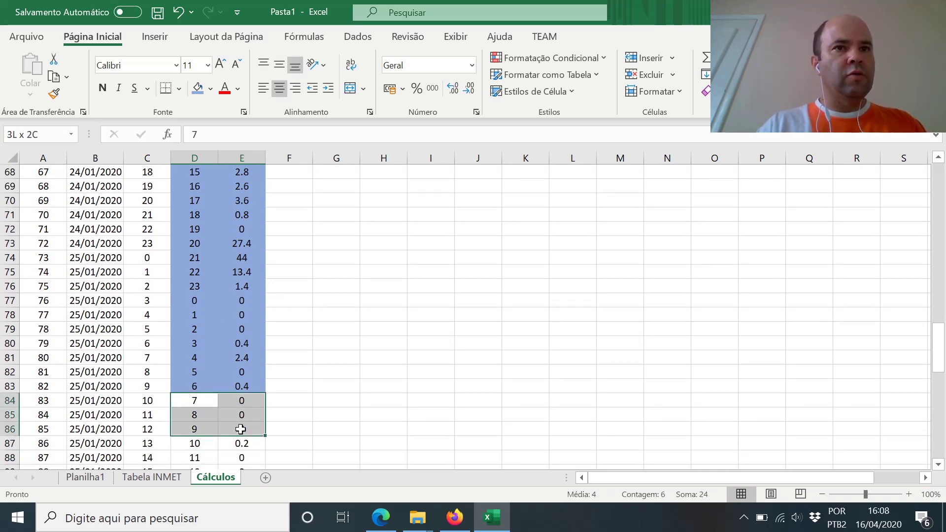
pyautogui.click(198, 88)
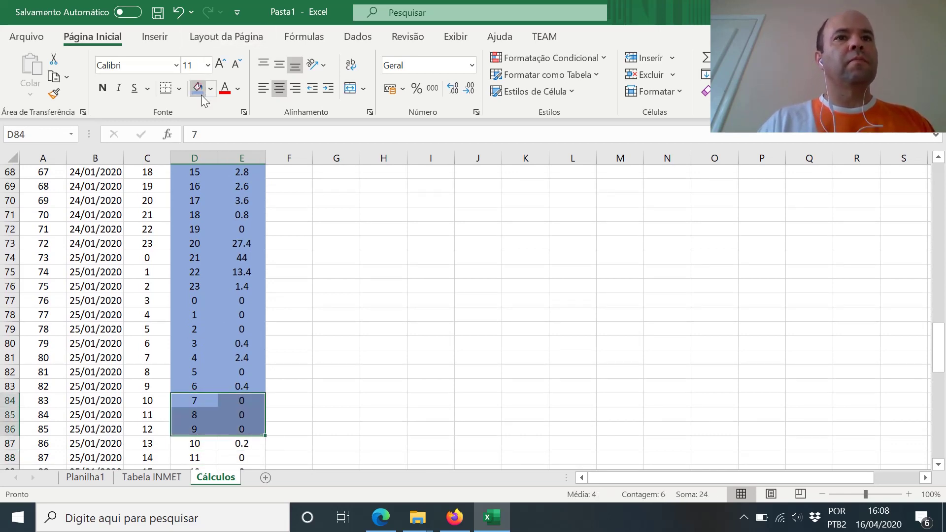
# Step: Check the full extent of the blue-filled hour and precipitation records by selecting D86:E86 back up to D63:E63
pyautogui.click(196, 428)
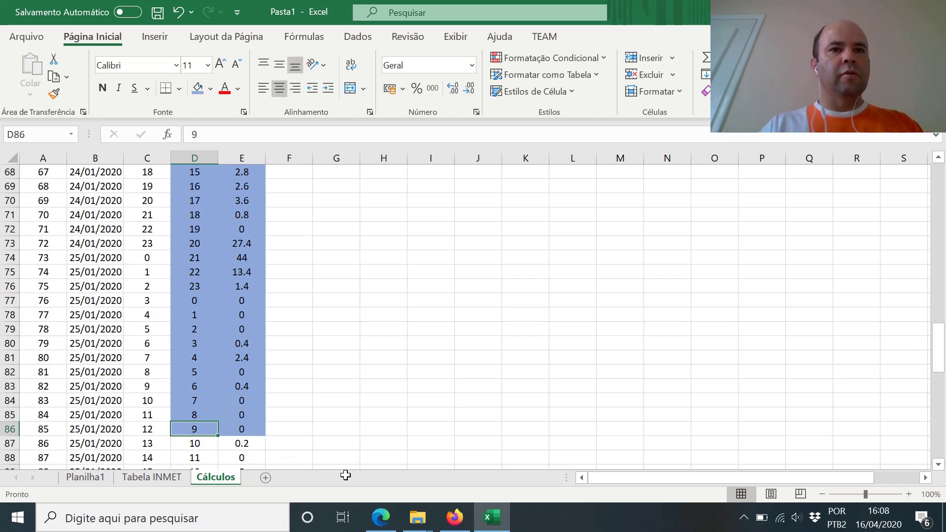
pyautogui.hotkey('shift', 'Up')
pyautogui.hotkey('shift', 'Right')
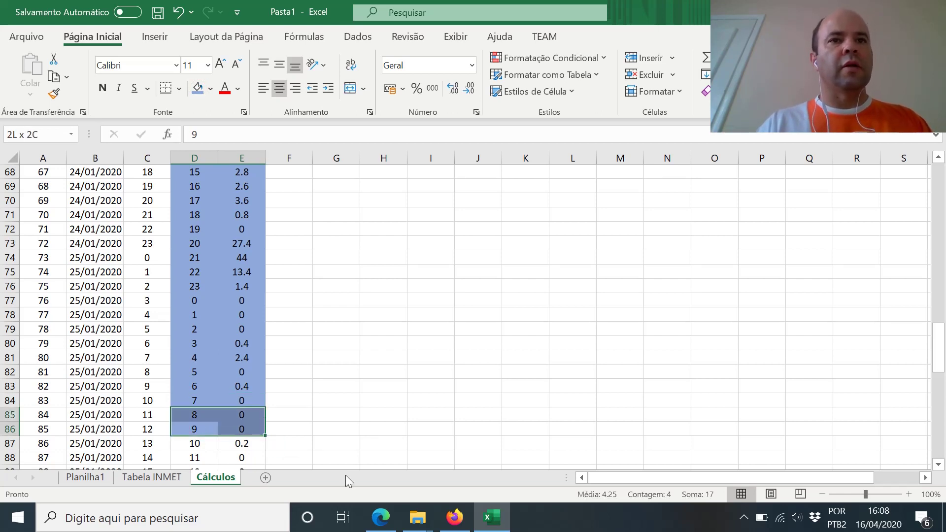
pyautogui.hotkey('shift', 'Up')
pyautogui.hotkey('shift', 'Up')
pyautogui.hotkey('shift', 'Up')
pyautogui.hotkey('shift', 'Up')
pyautogui.hotkey('shift', 'Up')
pyautogui.hotkey('shift', 'Up')
pyautogui.hotkey('shift', 'Up')
pyautogui.hotkey('shift', 'Up')
pyautogui.hotkey('shift', 'Up')
pyautogui.hotkey('shift', 'Up')
pyautogui.hotkey('shift', 'Up')
pyautogui.hotkey('shift', 'Up')
pyautogui.hotkey('shift', 'Up')
pyautogui.hotkey('shift', 'Up')
pyautogui.hotkey('shift', 'Up')
pyautogui.hotkey('shift', 'Up')
pyautogui.hotkey('shift', 'Up')
pyautogui.hotkey('shift', 'Up')
pyautogui.hotkey('shift', 'Up')
pyautogui.hotkey('shift', 'Up')
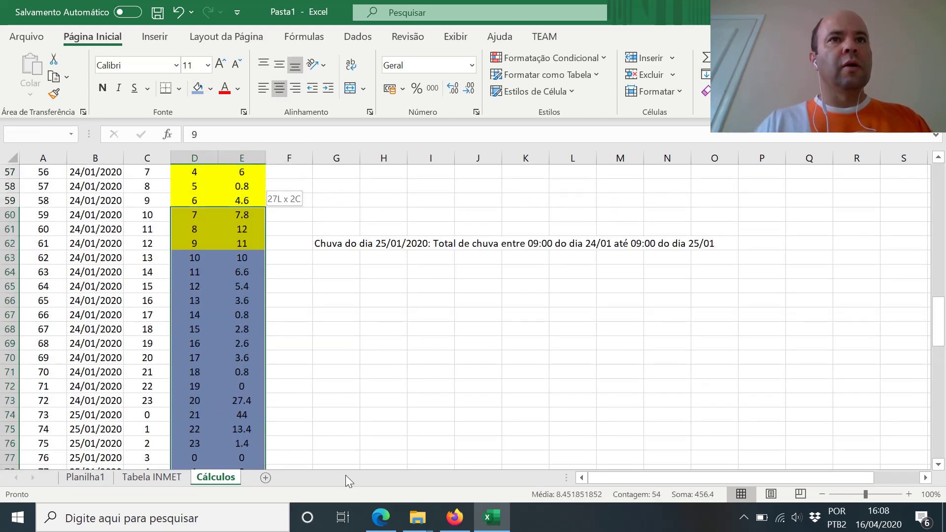
pyautogui.hotkey('shift', 'Down')
pyautogui.hotkey('shift', 'Down')
pyautogui.hotkey('shift', 'Down')
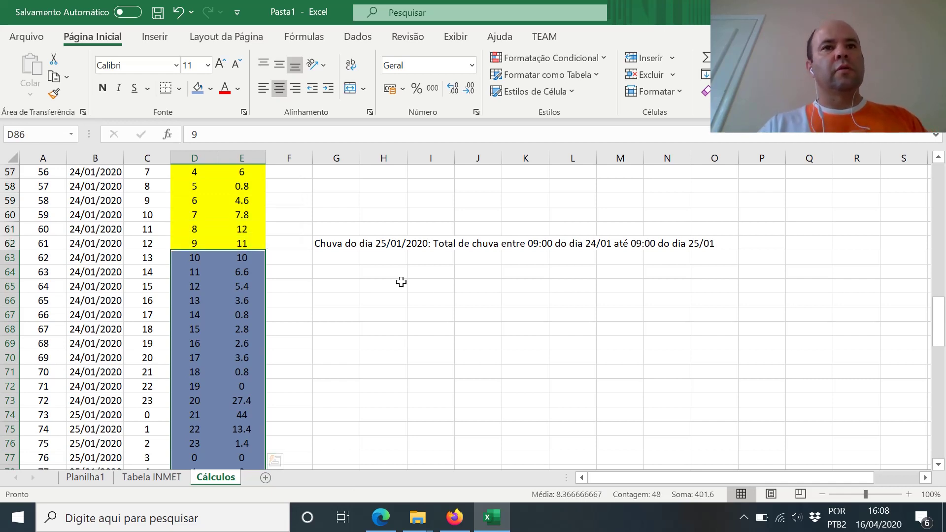
# Step: Copy the note about the 25/01/2020 rainfall from G62 into G63 directly below it
pyautogui.click(338, 257)
pyautogui.click(335, 244)
pyautogui.hotkey('ctrl', 'c')
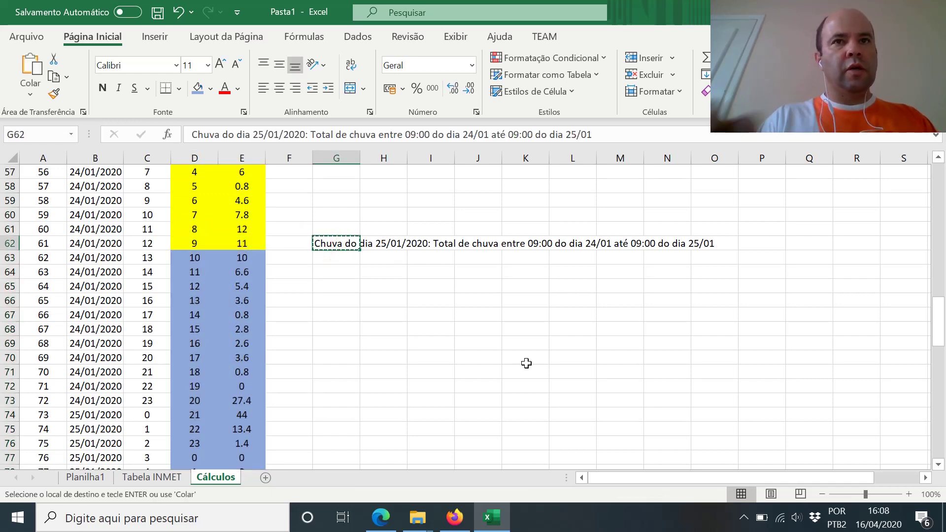
pyautogui.press('Down')
pyautogui.hotkey('ctrl', 'v')
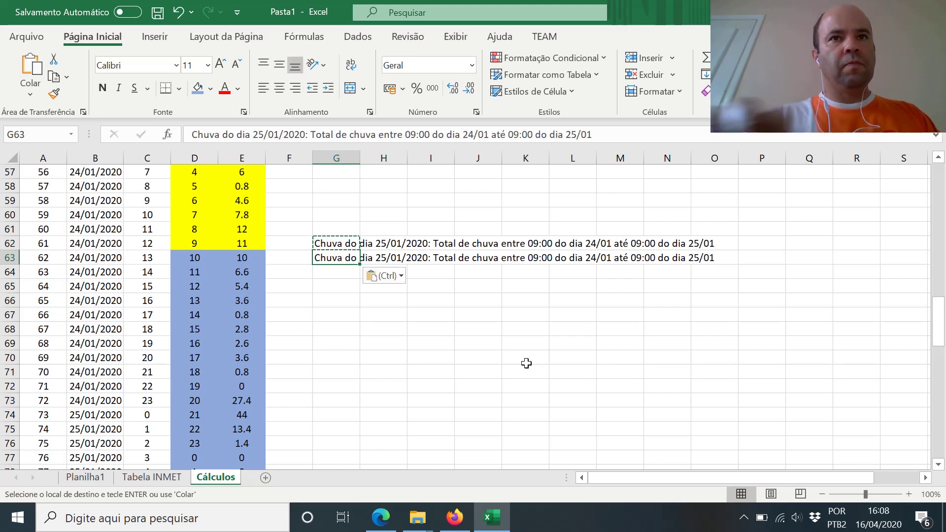
# Step: Shorten the copied note in G63 to the label "Chuva do dia 25/01/2020 ="
pyautogui.press('F2')
pyautogui.press('BackSpace')
pyautogui.press('BackSpace')
pyautogui.press('BackSpace')
pyautogui.press('BackSpace')
pyautogui.press('BackSpace')
pyautogui.press('BackSpace')
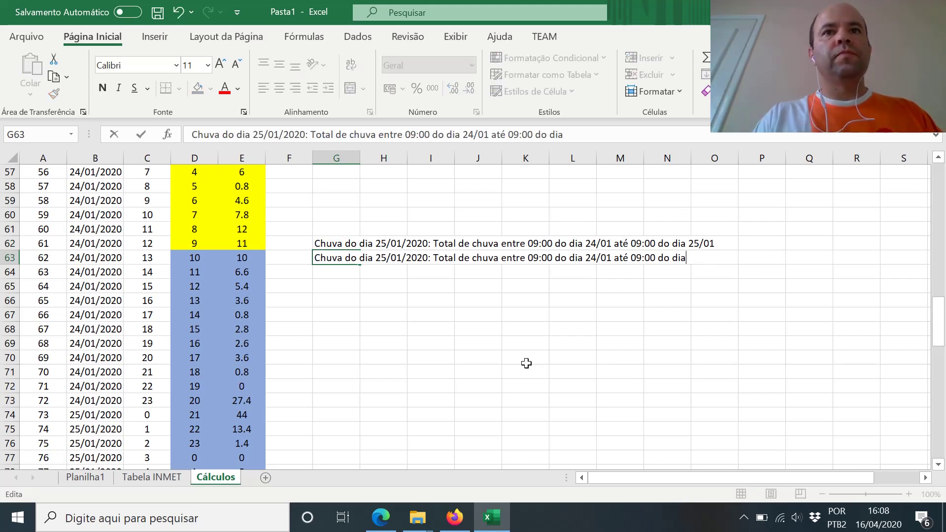
pyautogui.press('BackSpace')
pyautogui.press('BackSpace')
pyautogui.press('BackSpace')
pyautogui.press('BackSpace')
pyautogui.press('BackSpace')
pyautogui.press('BackSpace')
pyautogui.press('BackSpace')
pyautogui.press('BackSpace')
pyautogui.press('BackSpace')
pyautogui.press('BackSpace')
pyautogui.press('BackSpace')
pyautogui.press('BackSpace')
pyautogui.press('BackSpace')
pyautogui.press('BackSpace')
pyautogui.press('BackSpace')
pyautogui.press('BackSpace')
pyautogui.press('BackSpace')
pyautogui.press('BackSpace')
pyautogui.press('BackSpace')
pyautogui.press('BackSpace')
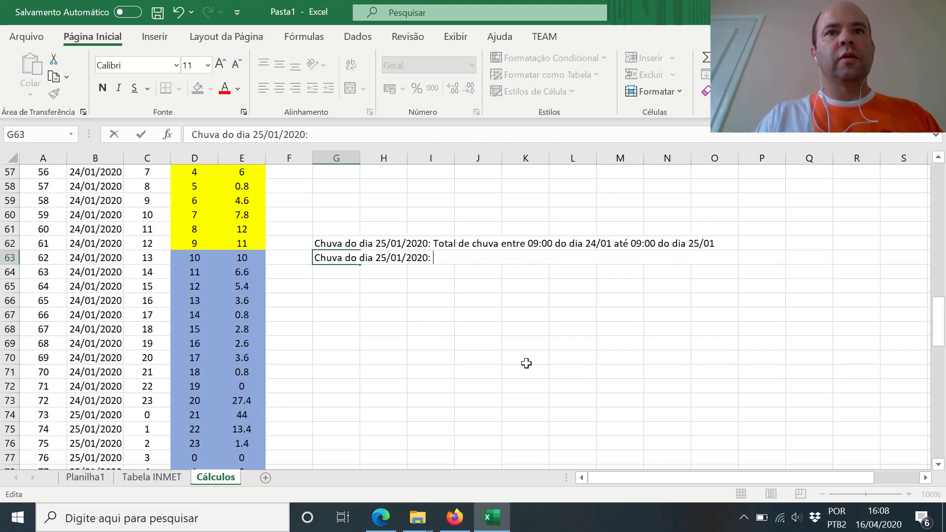
pyautogui.write('=')
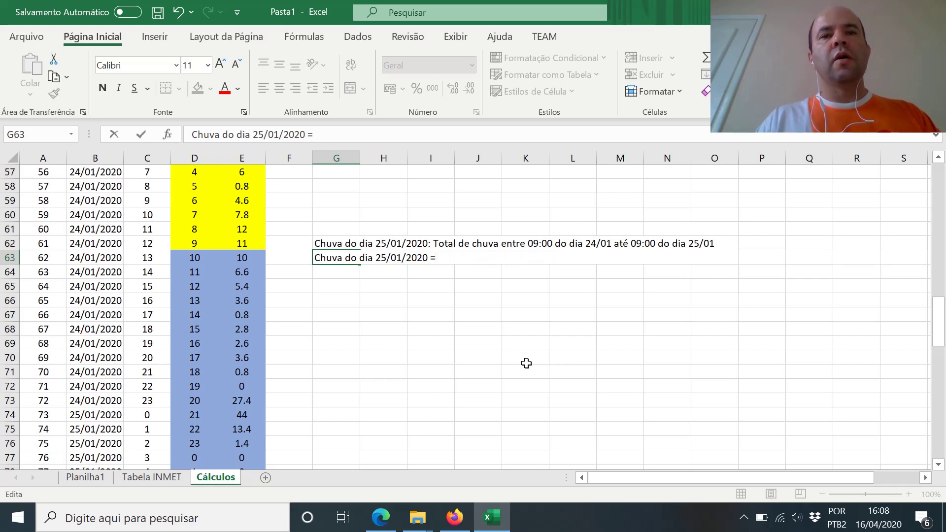
pyautogui.press('Return')
# Step: Sum the blue precipitation records in J63 with the formula =SOMA(E63:E86)
pyautogui.press('Up')
pyautogui.press('Right')
pyautogui.press('Right')
pyautogui.press('Right')
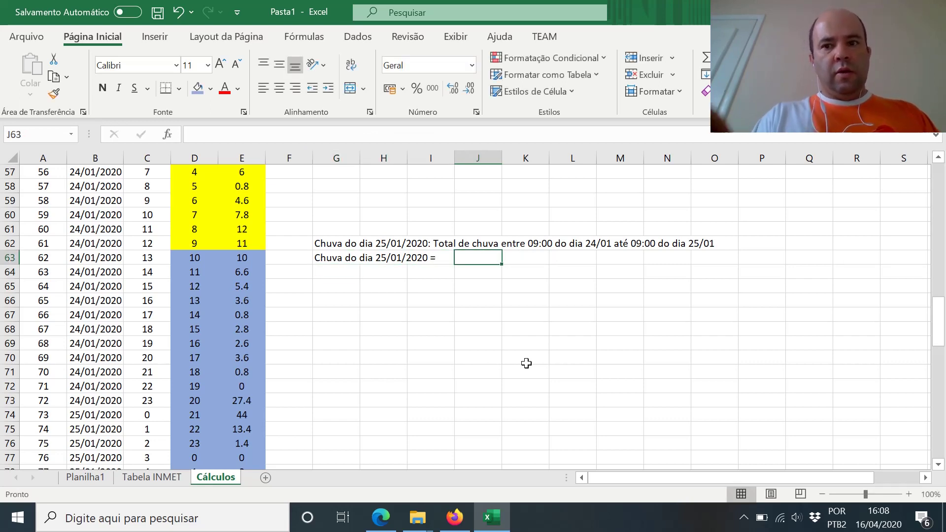
pyautogui.write('-')
pyautogui.press('BackSpace')
pyautogui.write('s')
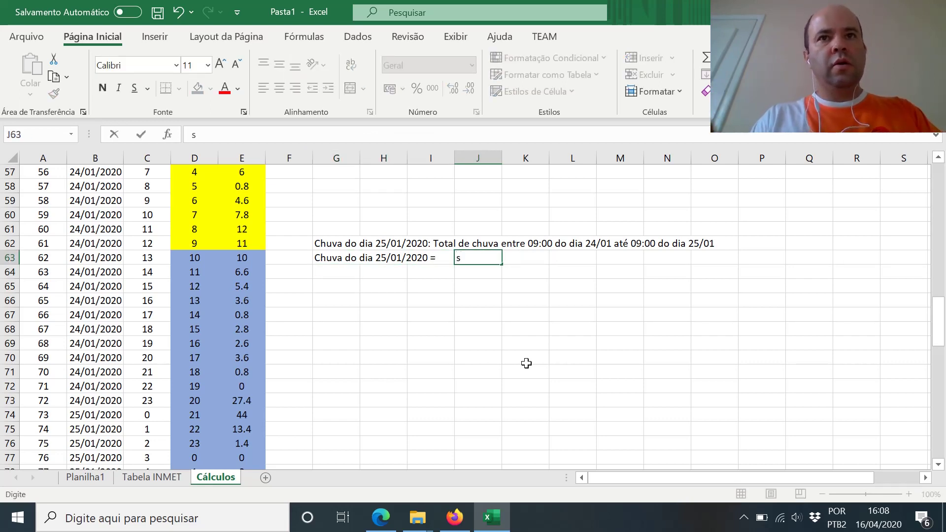
pyautogui.write('=soma')
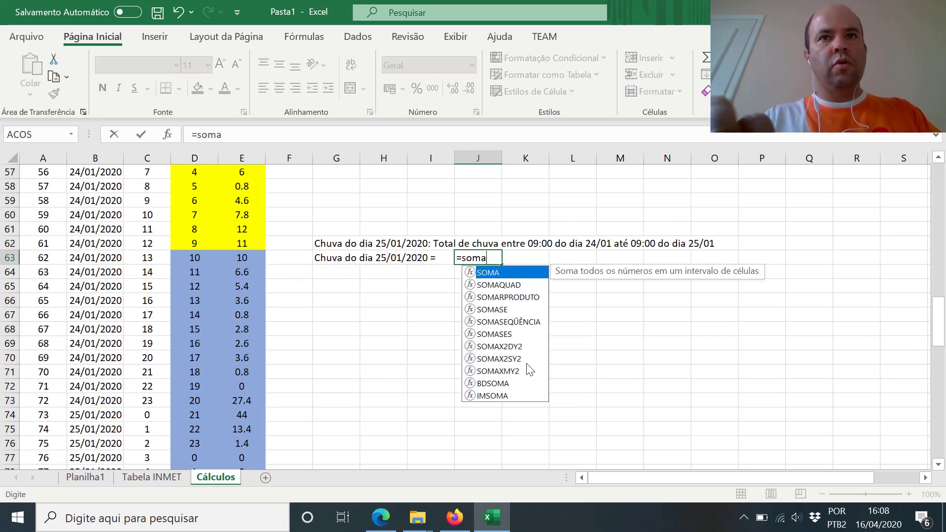
pyautogui.write('(')
pyautogui.press('Left')
pyautogui.press('Left')
pyautogui.press('Left')
pyautogui.press('Left')
pyautogui.press('Left')
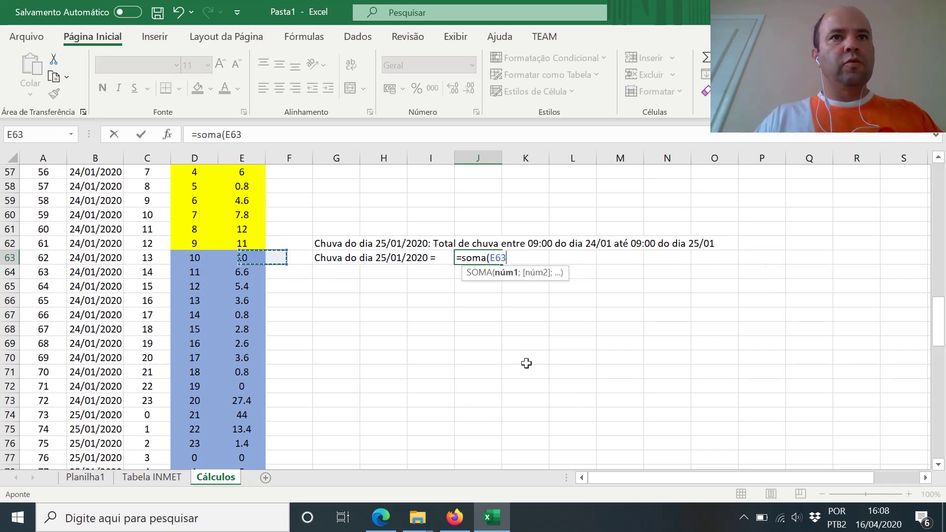
pyautogui.hotkey('shift', 'Down')
pyautogui.hotkey('shift', 'Down')
pyautogui.hotkey('shift', 'Down')
pyautogui.hotkey('shift', 'Down')
pyautogui.hotkey('shift', 'Down')
pyautogui.hotkey('shift', 'Down')
pyautogui.hotkey('shift', 'Down')
pyautogui.hotkey('shift', 'Down')
pyautogui.hotkey('shift', 'Down')
pyautogui.hotkey('shift', 'Down')
pyautogui.hotkey('shift', 'Down')
pyautogui.hotkey('shift', 'Down')
pyautogui.hotkey('shift', 'Down')
pyautogui.hotkey('shift', 'Down')
pyautogui.hotkey('shift', 'Down')
pyautogui.hotkey('shift', 'Down')
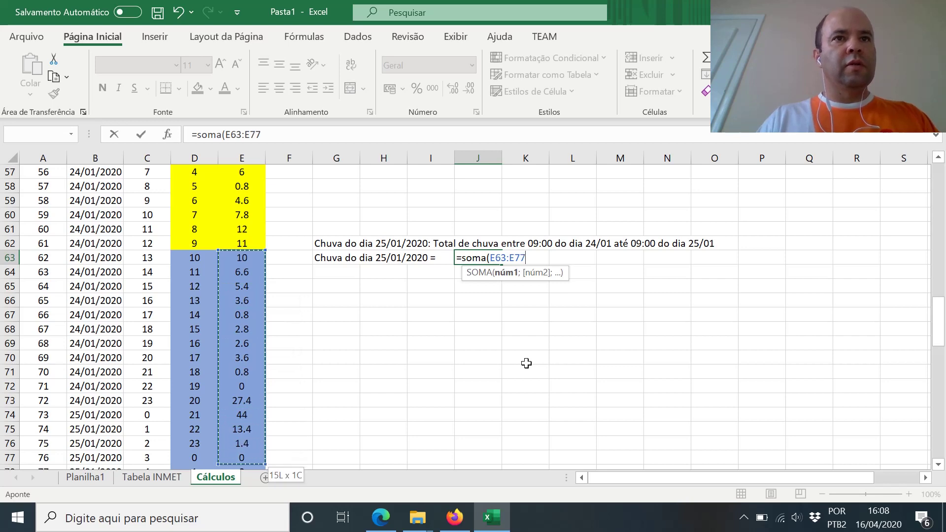
pyautogui.hotkey('shift', 'Down')
pyautogui.hotkey('shift', 'Down')
pyautogui.hotkey('shift', 'Down')
pyautogui.hotkey('shift', 'Down')
pyautogui.hotkey('shift', 'Down')
pyautogui.hotkey('shift', 'Down')
pyautogui.hotkey('shift', 'Down')
pyautogui.hotkey('shift', 'Down')
pyautogui.hotkey('shift', 'Down')
pyautogui.hotkey('shift', 'Down')
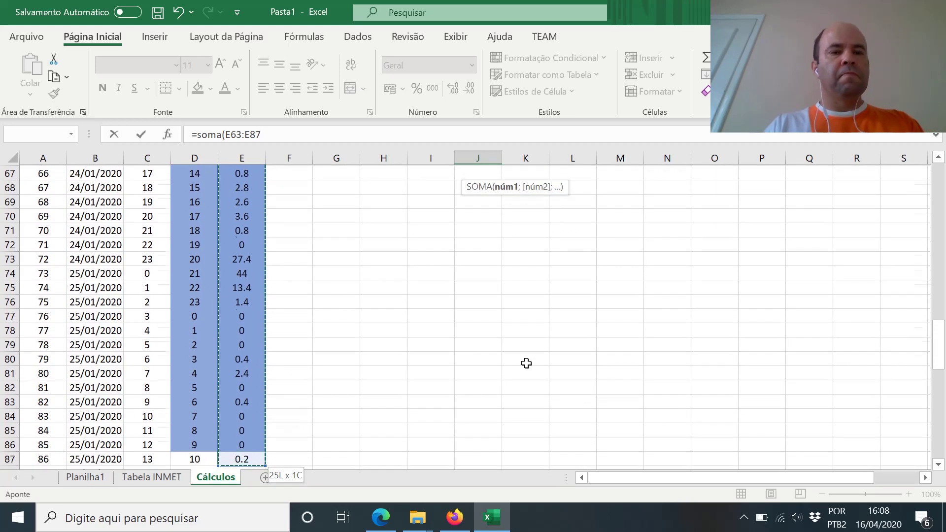
pyautogui.hotkey('shift', 'Up')
pyautogui.hotkey('shift', 'Up')
pyautogui.hotkey('shift', 'Up')
pyautogui.hotkey('shift', 'Up')
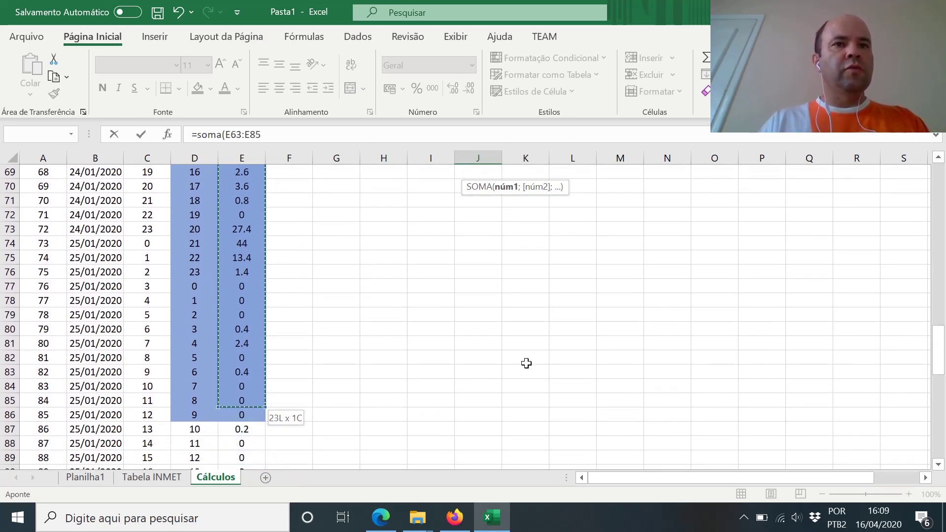
pyautogui.hotkey('shift', 'Down')
pyautogui.press('Return')
pyautogui.press('Up')
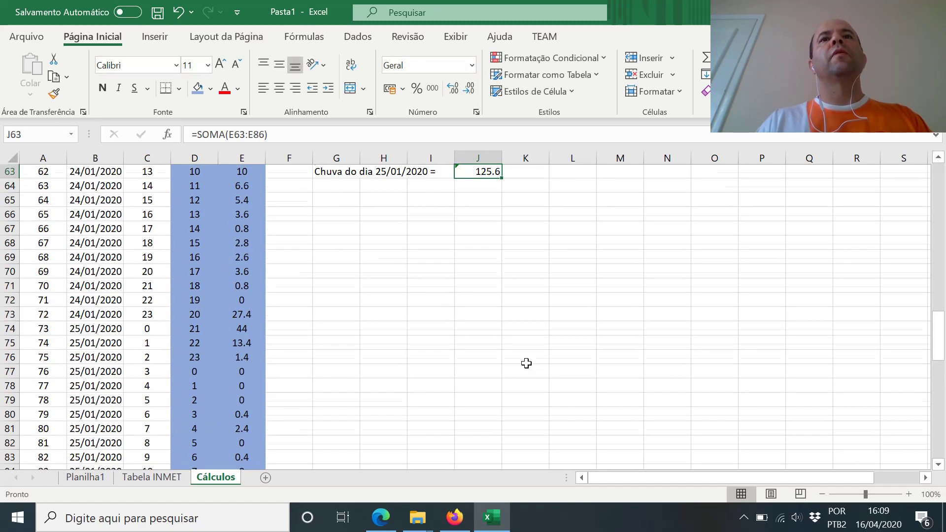
# Step: Enter the unit "mm" in K63 beside the 25/01/2020 rainfall total
pyautogui.press('Up')
pyautogui.press('Up')
pyautogui.press('Up')
pyautogui.press('Down')
pyautogui.press('Down')
pyautogui.press('Down')
pyautogui.press('Right')
pyautogui.write('mm')
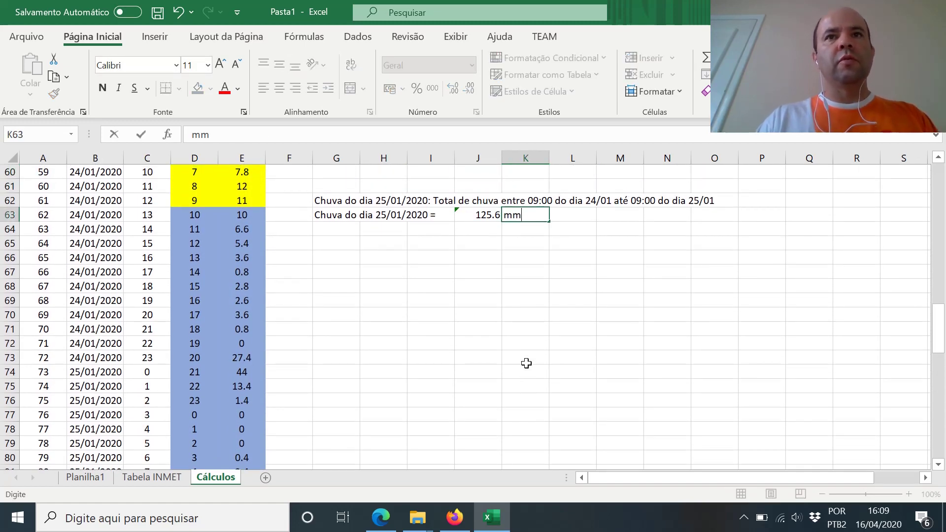
pyautogui.press('Up')
# Step: Compare the 24/01/2020 rainfall total in J39 with the 25/01/2020 total in J63
pyautogui.press('pageup')
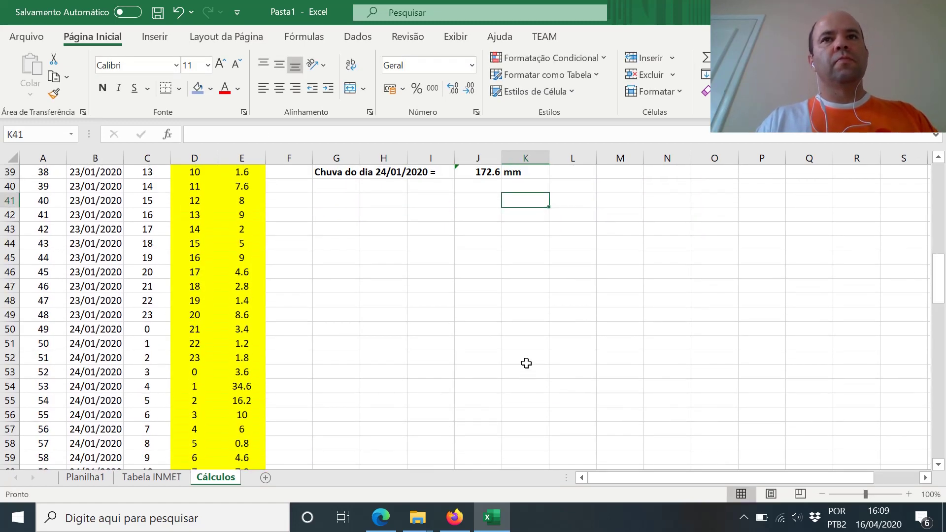
pyautogui.press('Up')
pyautogui.press('Up')
pyautogui.press('Up')
pyautogui.press('Down')
pyautogui.press('Left')
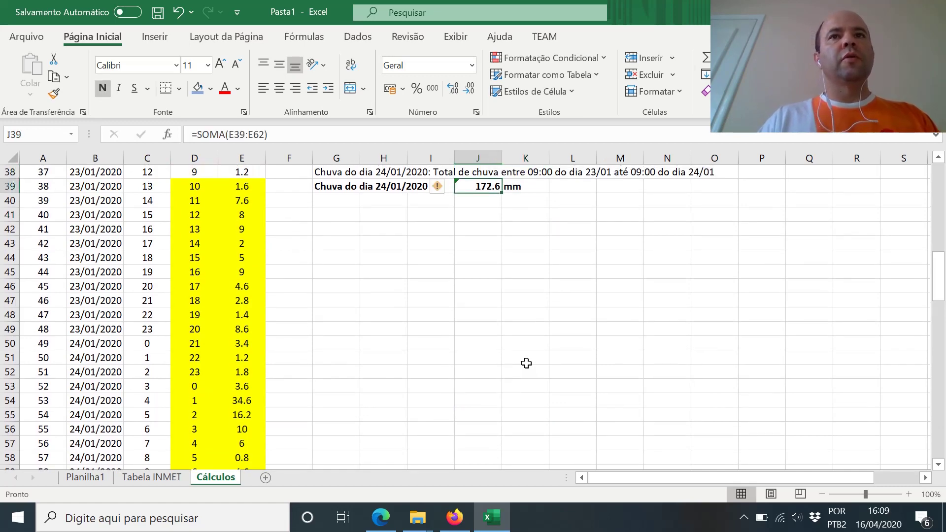
pyautogui.hotkey('shift', 'Down')
pyautogui.hotkey('shift', 'Down')
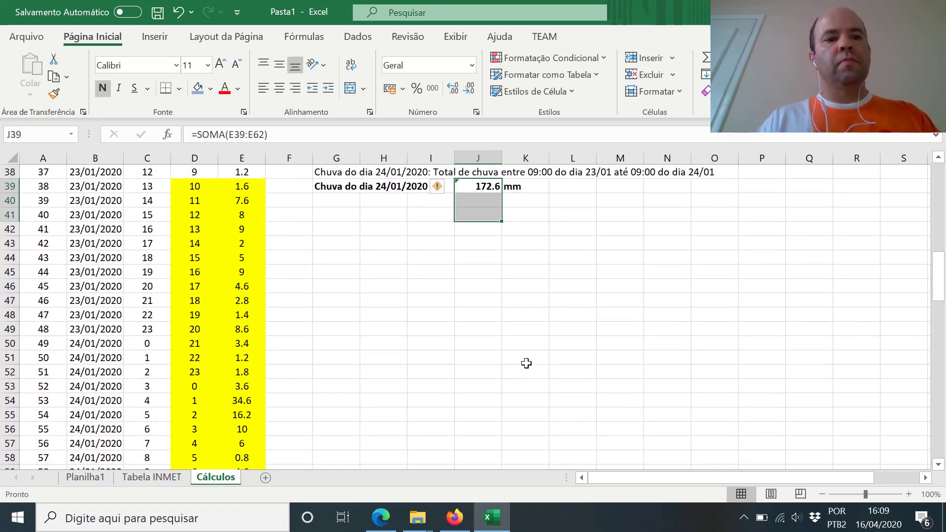
pyautogui.press('pagedown')
pyautogui.press('Down')
pyautogui.press('Down')
pyautogui.press('Down')
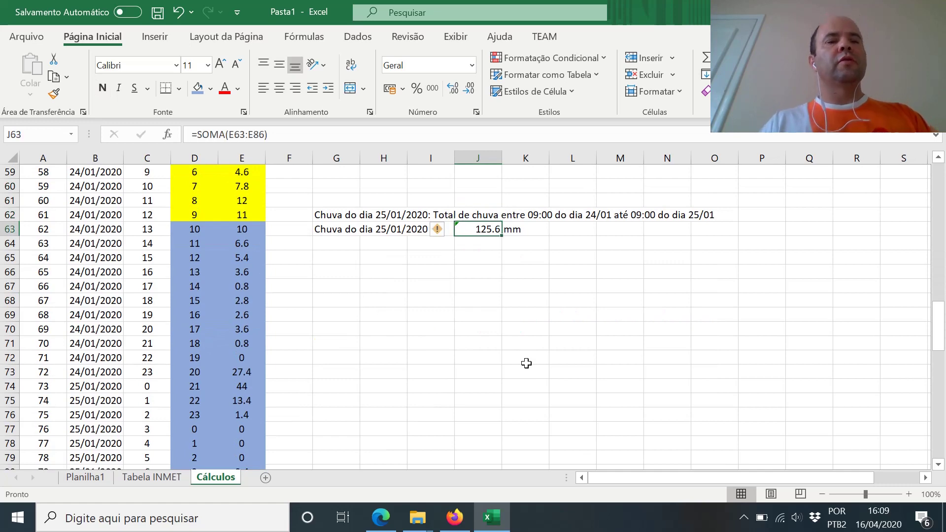
pyautogui.press('pageup')
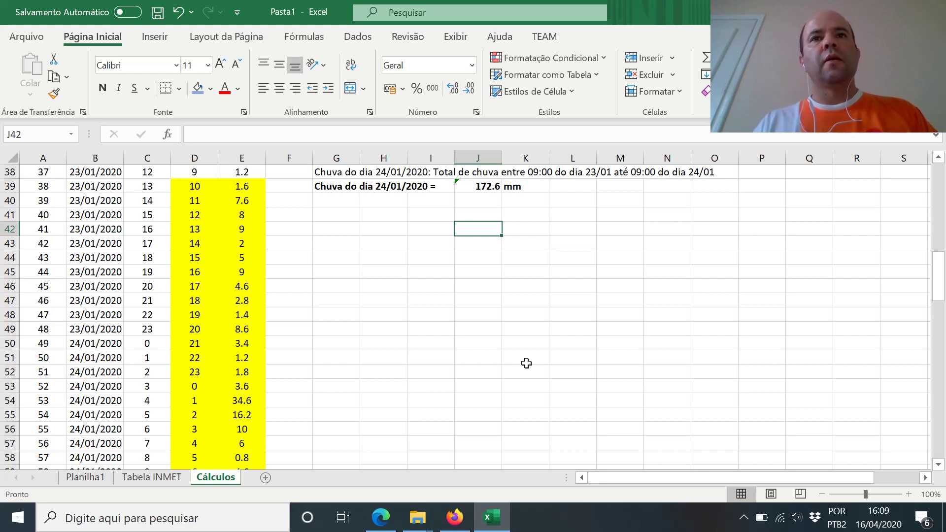
pyautogui.press('Up')
pyautogui.press('Up')
pyautogui.press('Up')
pyautogui.press('Up')
pyautogui.press('Up')
pyautogui.press('Up')
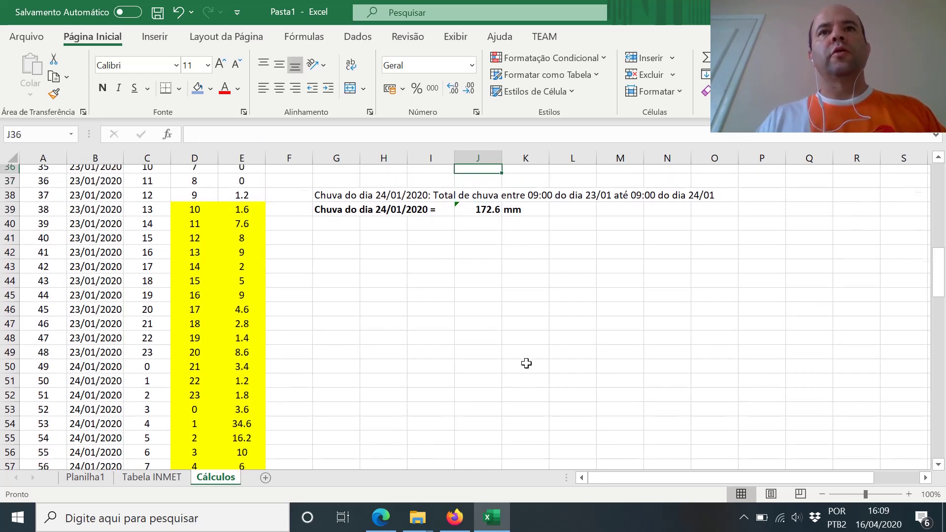
pyautogui.press('Down')
pyautogui.press('Down')
pyautogui.press('Down')
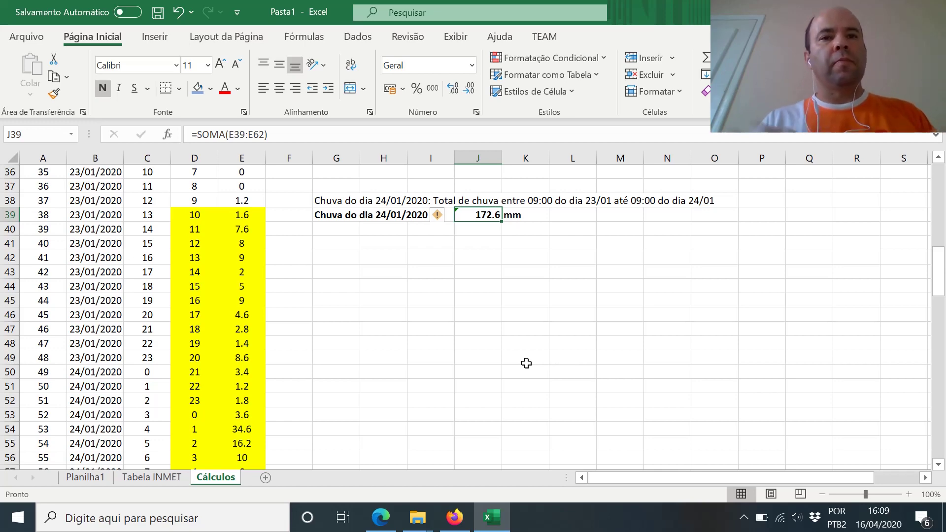
# Step: Reread the question about the days' average intensity in item a of Planilha1, then return to Cálculos
pyautogui.click(90, 477)
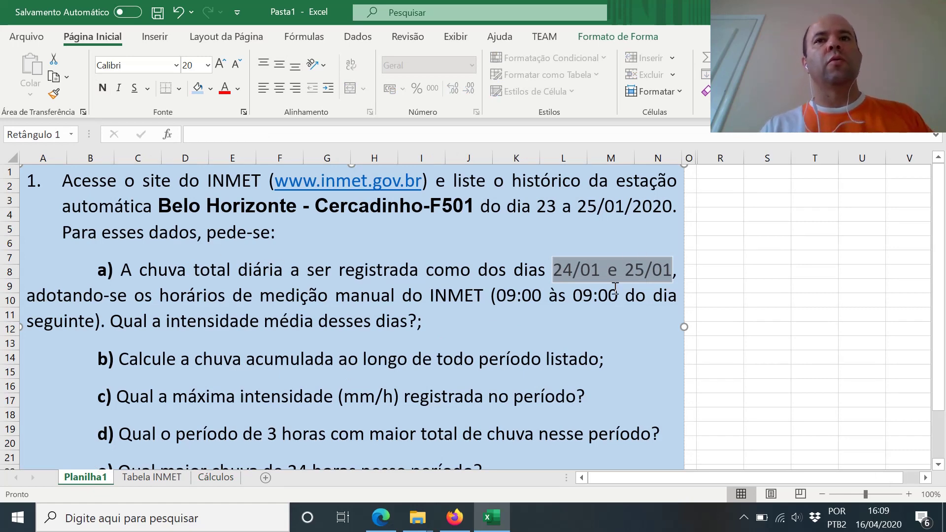
pyautogui.moveTo(112, 322); pyautogui.dragTo(385, 323)
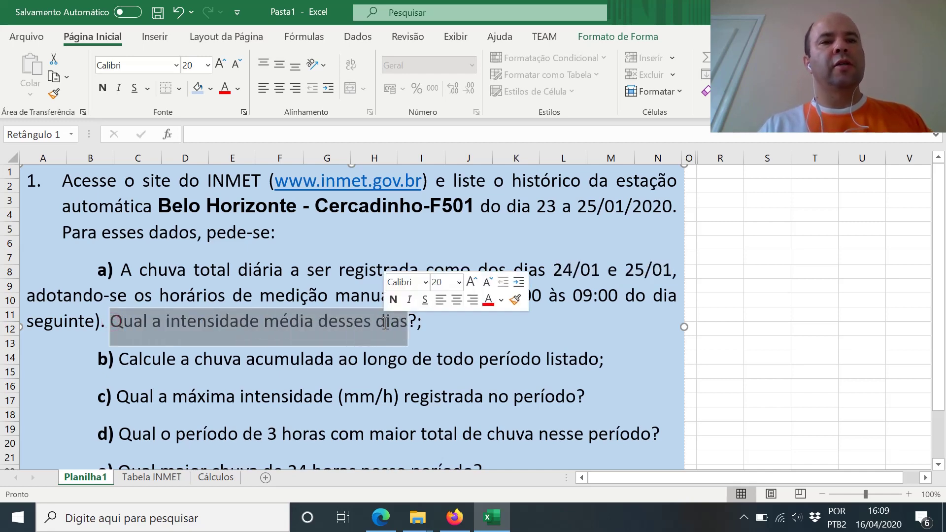
pyautogui.click(214, 478)
# Step: Enter the label "Intensidade média =" in G40 below the 24/01/2020 rainfall total
pyautogui.click(334, 237)
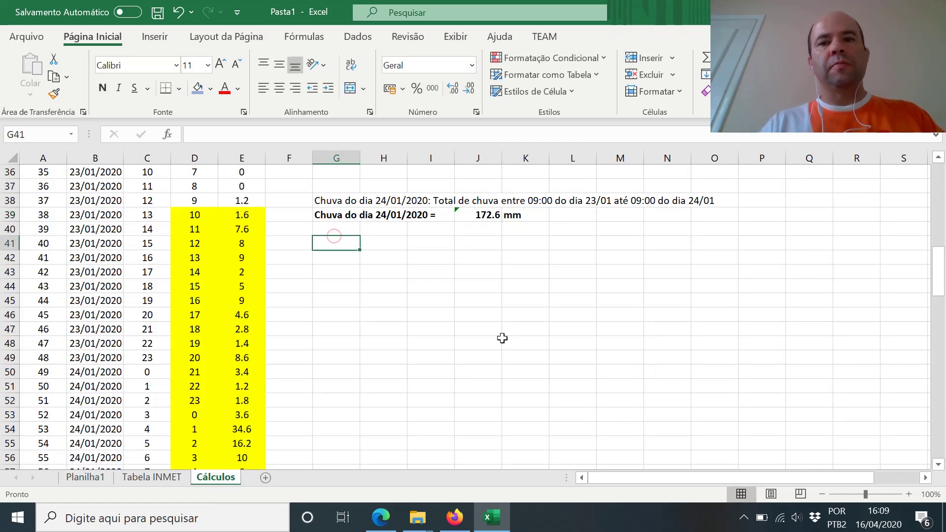
pyautogui.press('Up')
pyautogui.write('Intens')
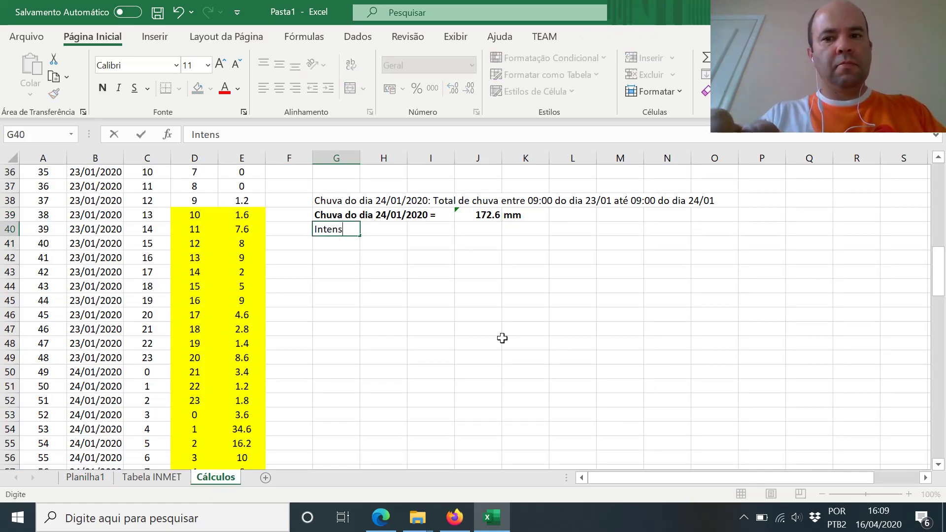
pyautogui.write('idade ')
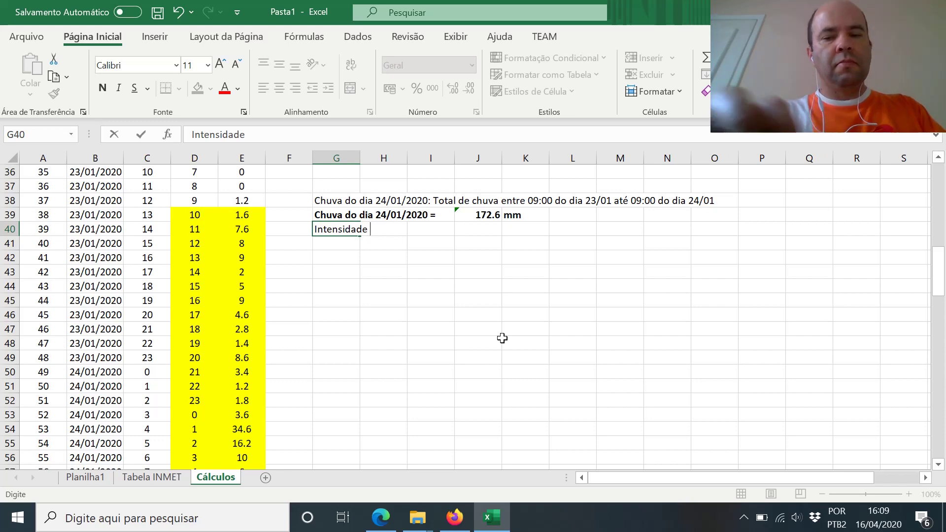
pyautogui.write('média ')
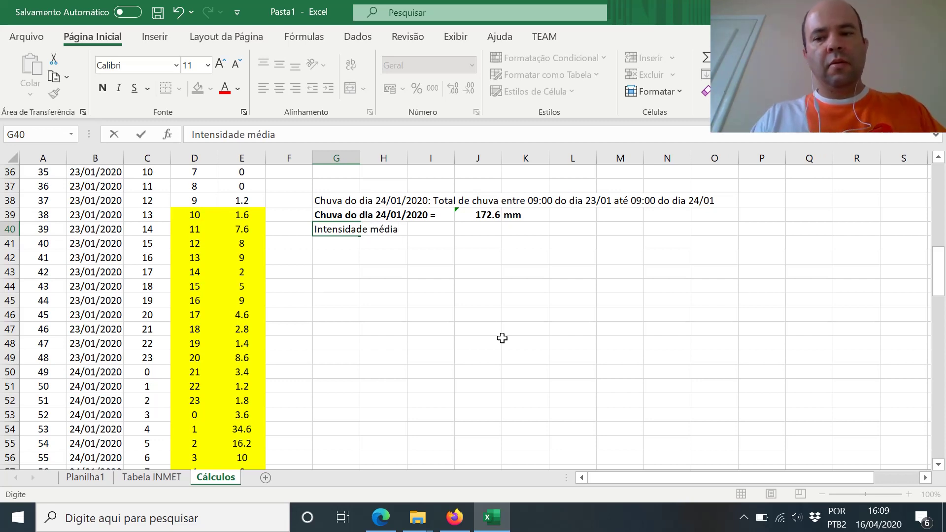
pyautogui.write('=')
pyautogui.press('Up')
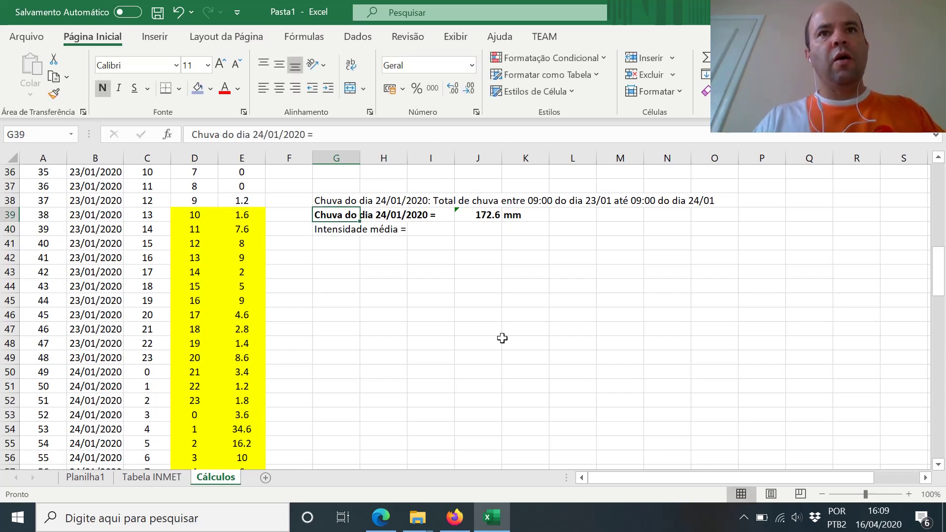
# Step: Enter the formula =J39/24 in J40 to compute the average rainfall intensity of 24/01/2020
pyautogui.press('Down')
pyautogui.press('Right')
pyautogui.press('Left')
pyautogui.press('Right')
pyautogui.press('Right')
pyautogui.press('Right')
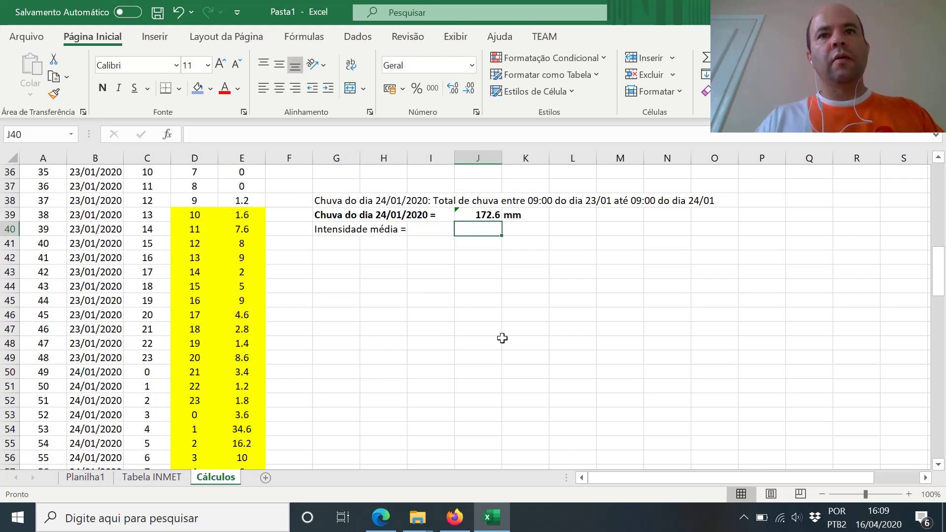
pyautogui.write('=')
pyautogui.press('Up')
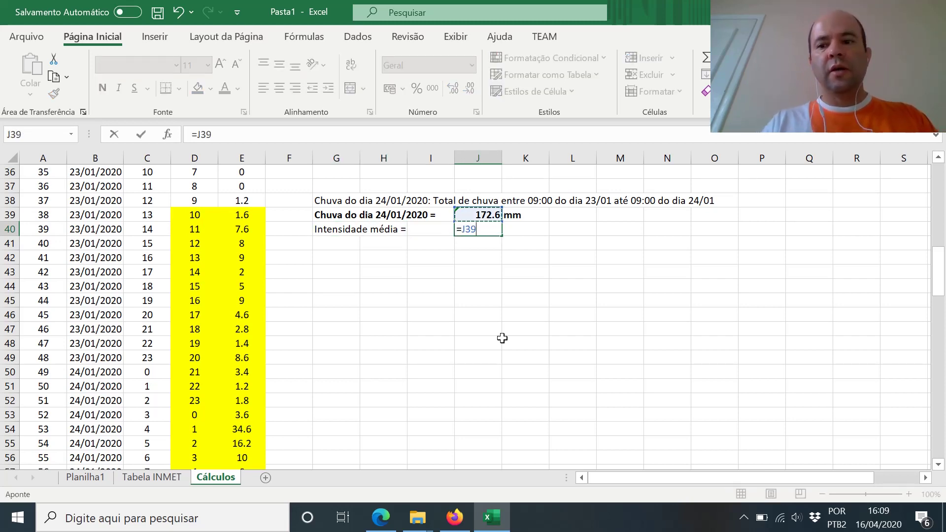
pyautogui.write('/')
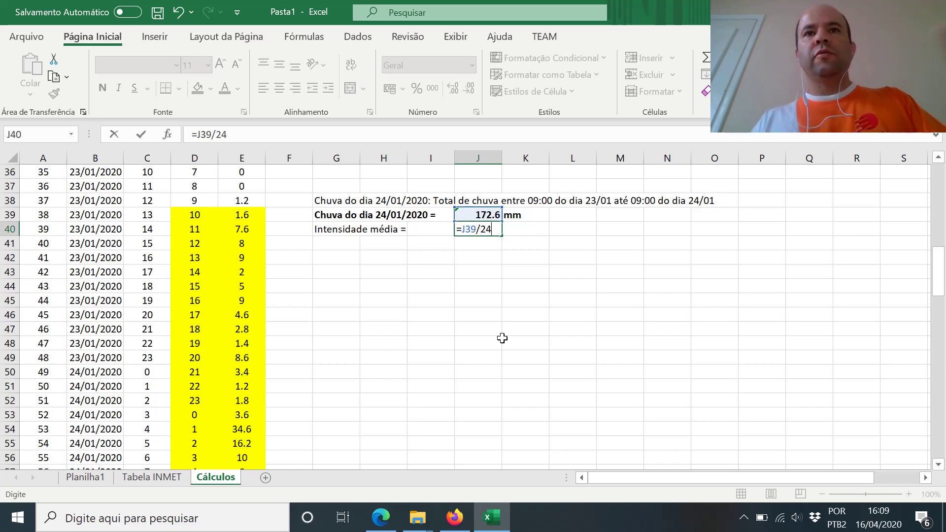
pyautogui.write('24')
pyautogui.press('Return')
# Step: Reduce the average intensity in J40 to two decimal places
pyautogui.press('Up')
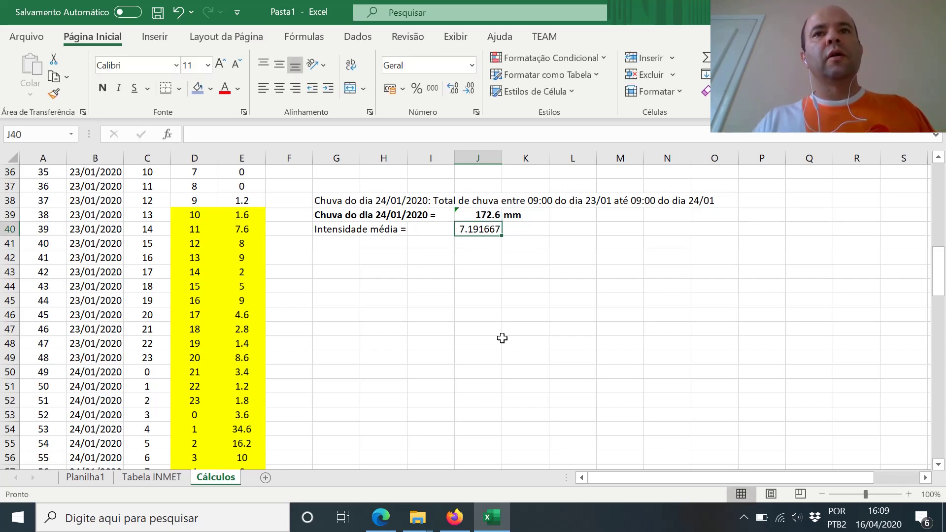
pyautogui.click(466, 95)
pyautogui.click(465, 95)
pyautogui.click(465, 95)
pyautogui.click(465, 95)
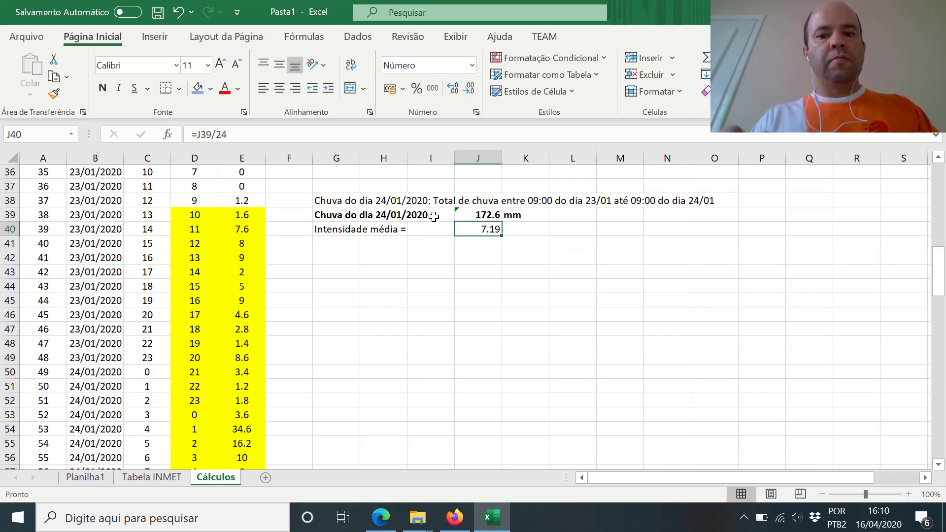
# Step: Enter the unit "mm/h" in K40 beside the 24/01/2020 average intensity
pyautogui.press('Right')
pyautogui.write('mm')
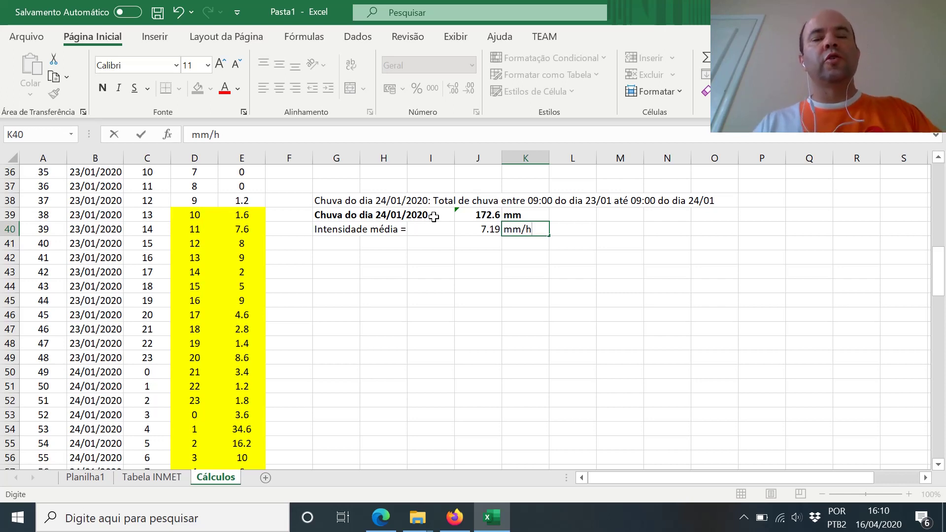
pyautogui.press('Return')
# Step: Make the average intensity row G40:K40 bold
pyautogui.press('Up')
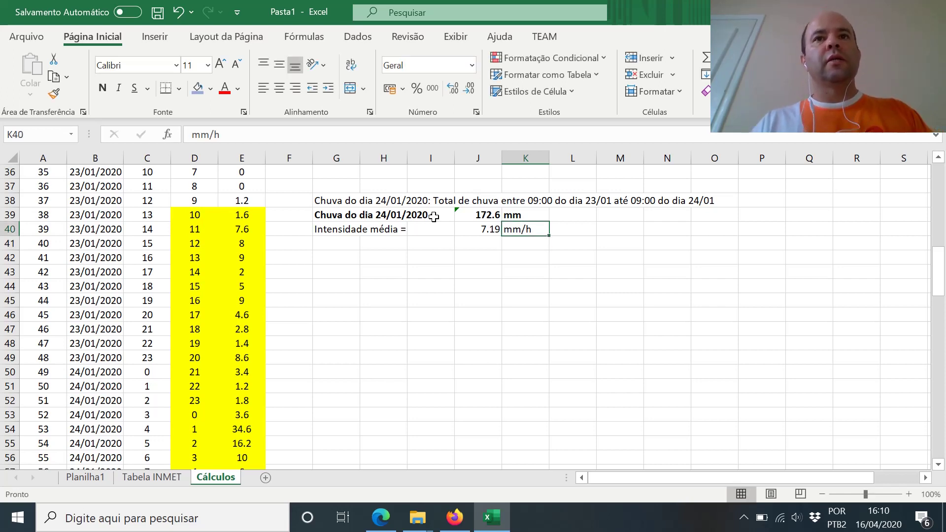
pyautogui.hotkey('shift', 'Left')
pyautogui.hotkey('shift', 'Left')
pyautogui.hotkey('shift', 'Left')
pyautogui.hotkey('shift', 'Left')
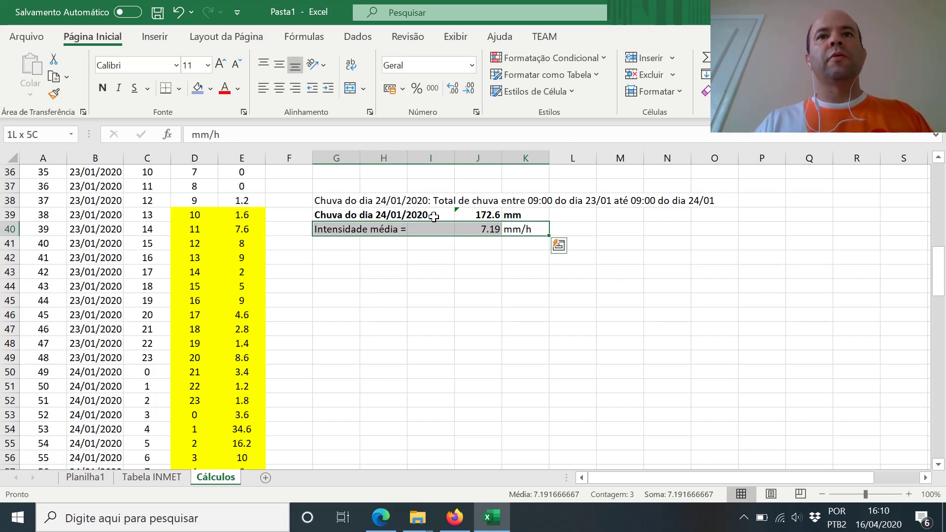
pyautogui.hotkey('ctrl', 'n')
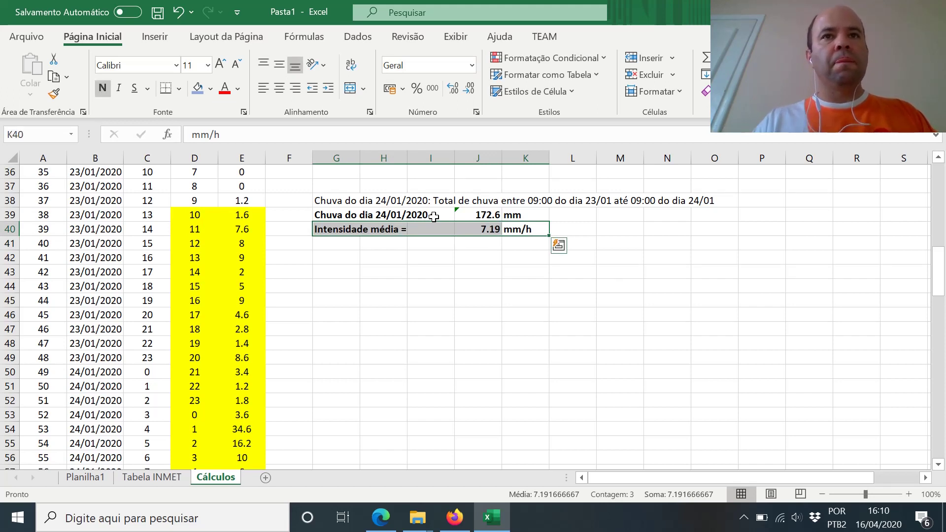
# Step: Copy the Intensidade média row G40:K40 to G64, below the 25/01/2020 rainfall total
pyautogui.press('Down')
pyautogui.press('Up')
pyautogui.hotkey('shift', 'Left')
pyautogui.hotkey('shift', 'Left')
pyautogui.hotkey('shift', 'Left')
pyautogui.hotkey('shift', 'Left')
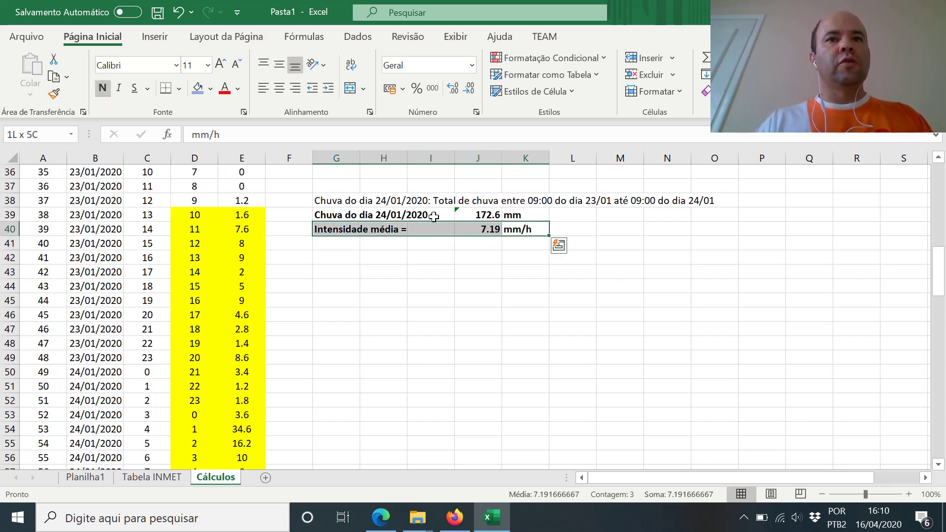
pyautogui.hotkey('ctrl', 'c')
pyautogui.press('pagedown')
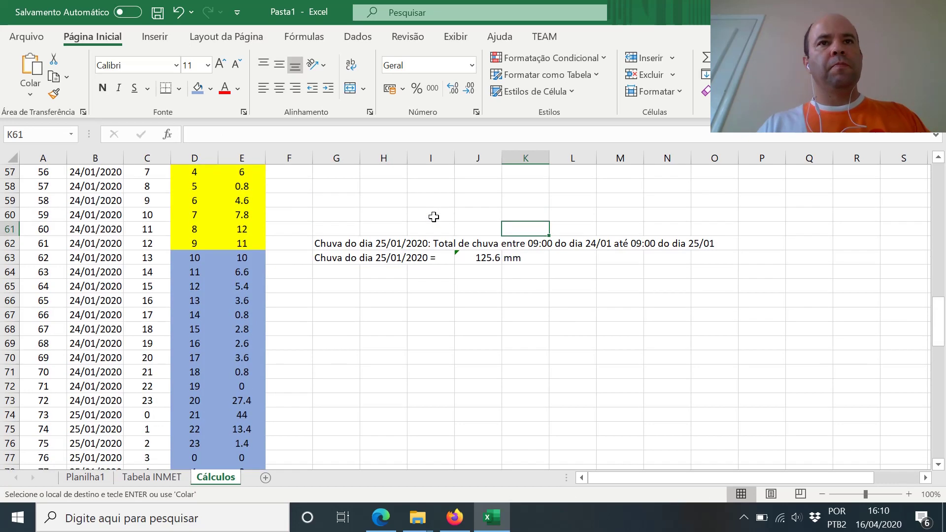
pyautogui.click(320, 278)
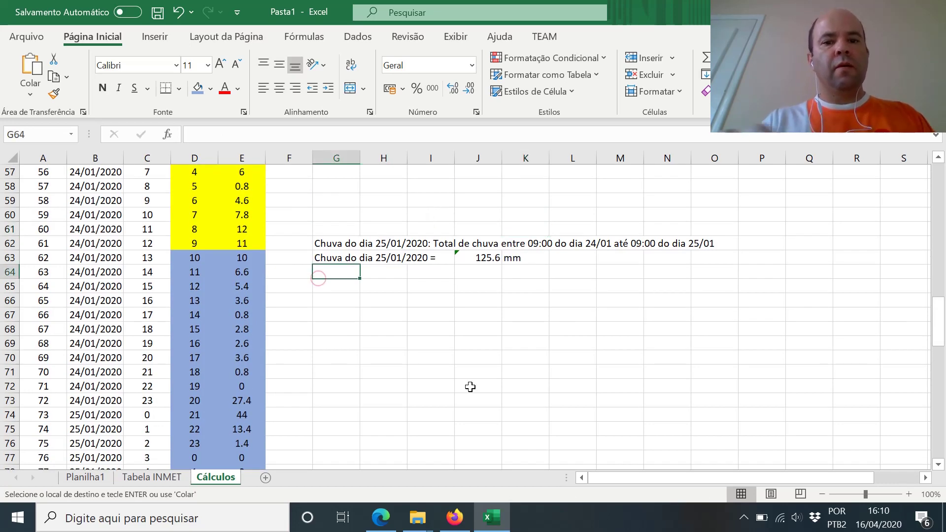
pyautogui.hotkey('ctrl', 'v')
# Step: Inspect the average intensity formula in J64 without changing it
pyautogui.press('Right')
pyautogui.press('Right')
pyautogui.press('Right')
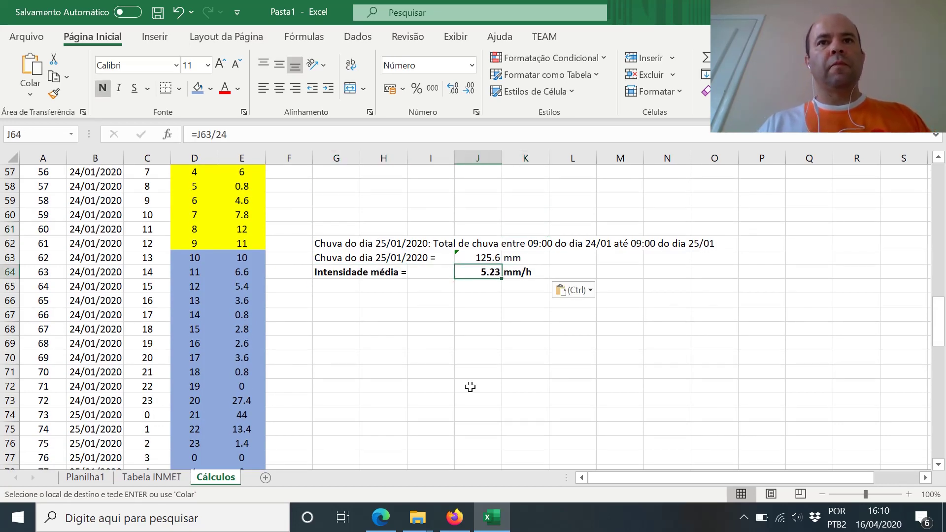
pyautogui.press('Escape')
pyautogui.press('F2')
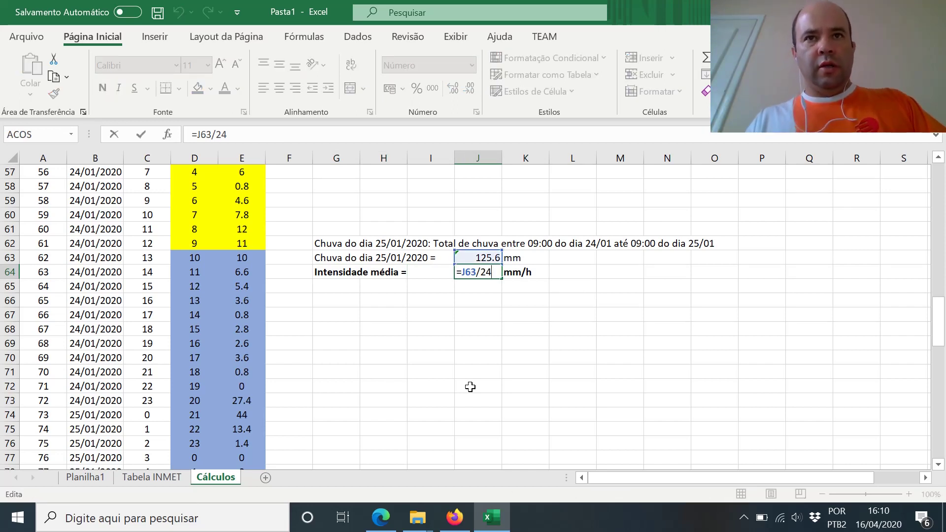
pyautogui.press('Escape')
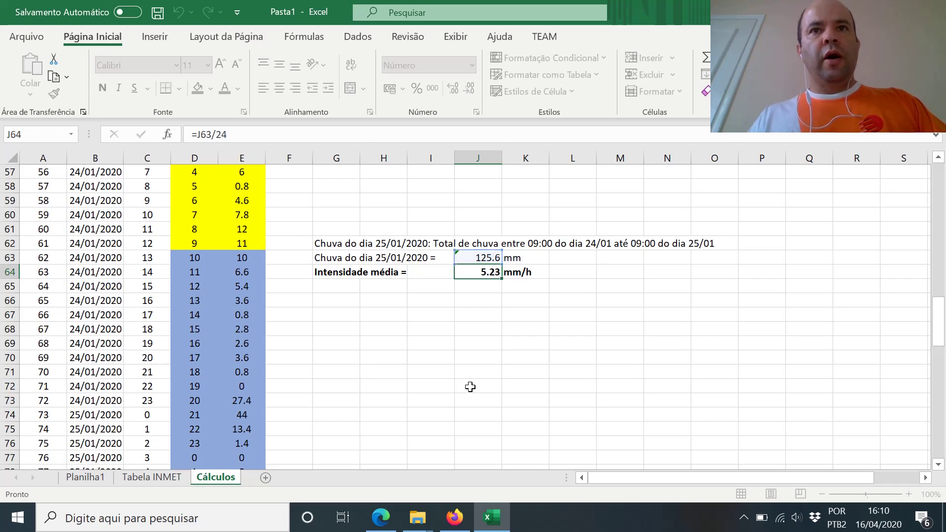
pyautogui.press('Down')
pyautogui.press('Up')
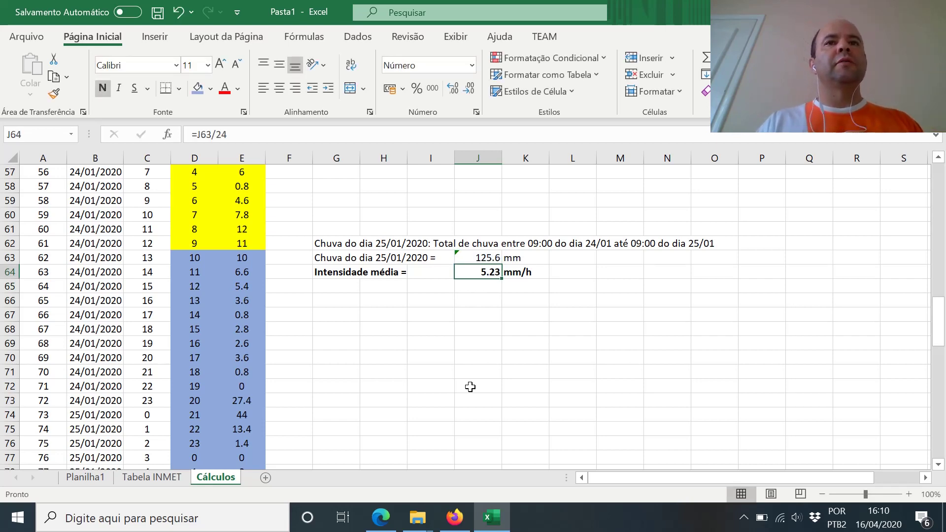
# Step: Make the 25/01/2020 rainfall total row G63:K63 bold
pyautogui.press('Up')
pyautogui.press('Left')
pyautogui.press('Left')
pyautogui.press('Left')
pyautogui.hotkey('shift', 'Right')
pyautogui.hotkey('shift', 'Right')
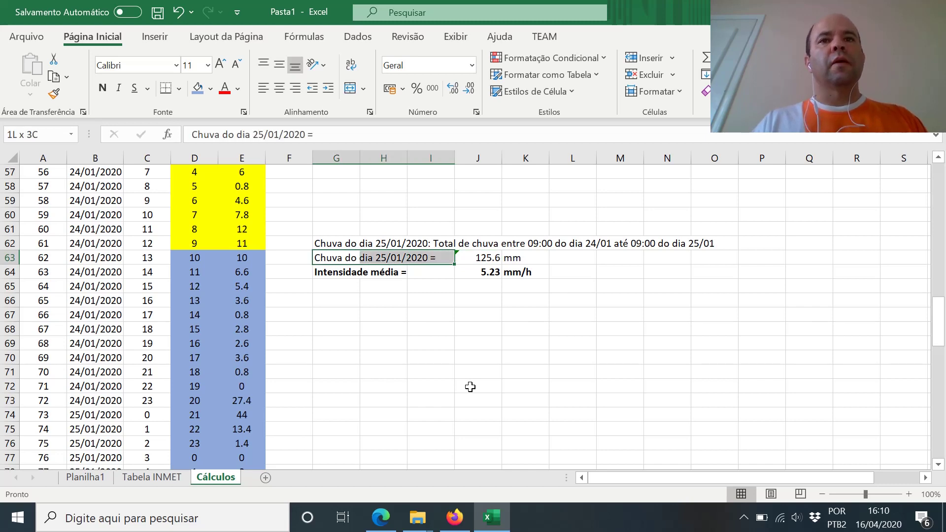
pyautogui.hotkey('shift', 'Right')
pyautogui.hotkey('shift', 'Right')
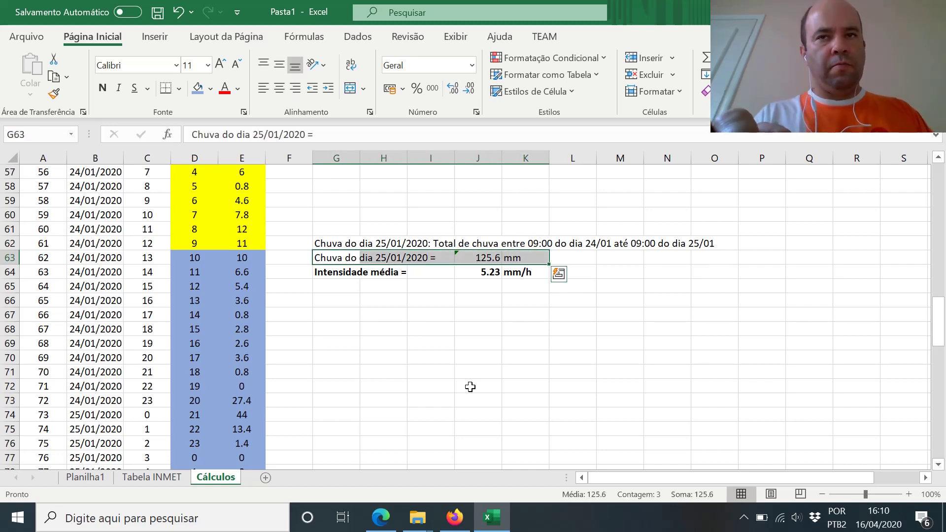
pyautogui.hotkey('ctrl', 'n')
pyautogui.press('Up')
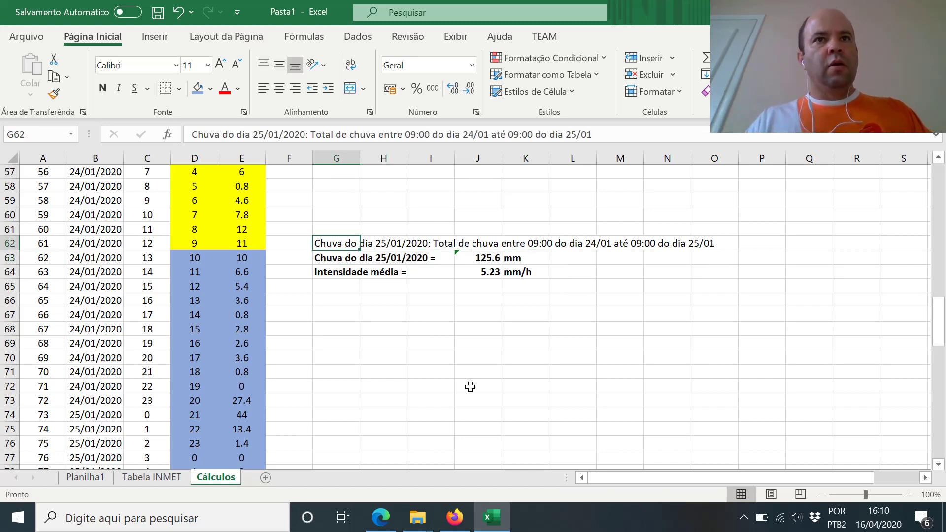
# Step: Start saving the workbook as Exemplo INMET and browse for a folder on the computer
pyautogui.press('pageup')
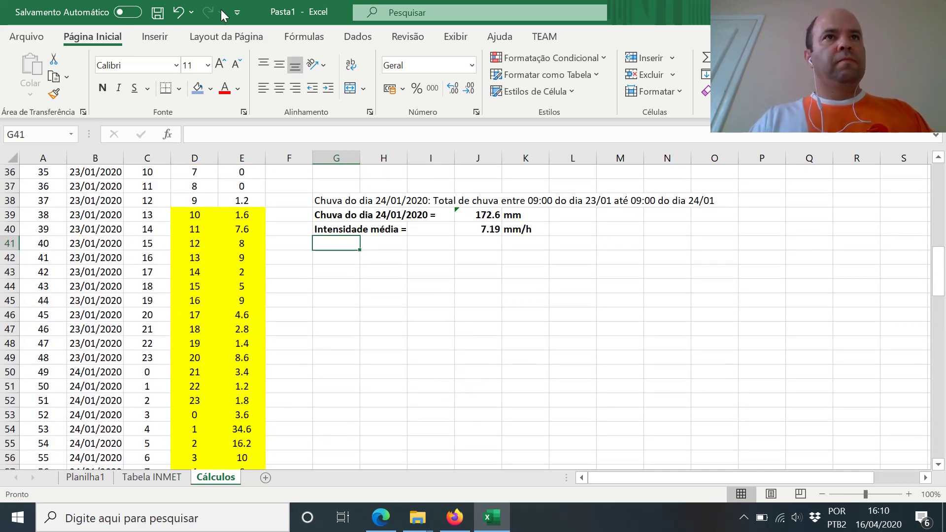
pyautogui.click(158, 13)
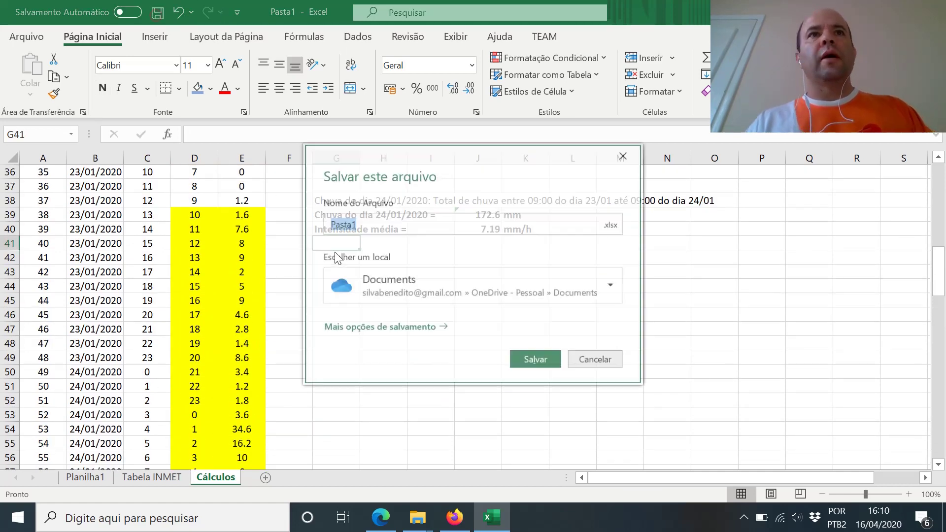
pyautogui.write('ExemploINM')
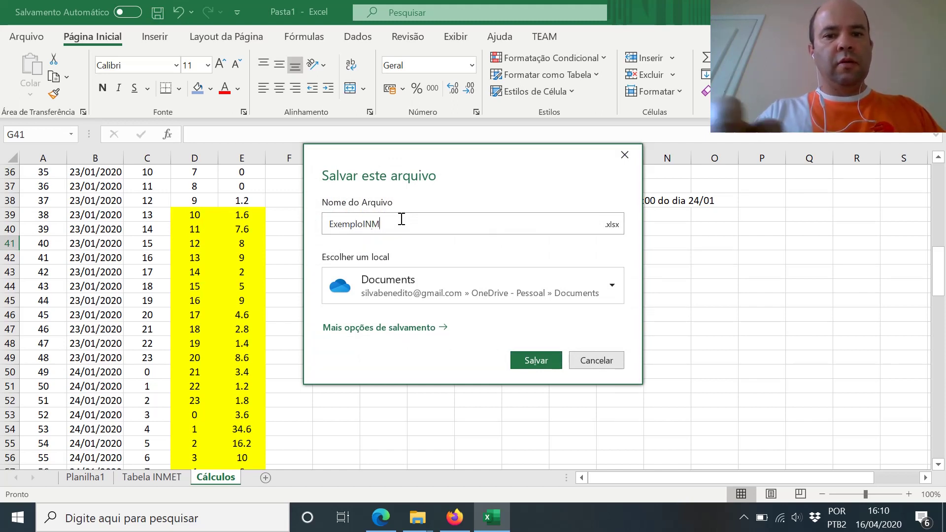
pyautogui.write('ET')
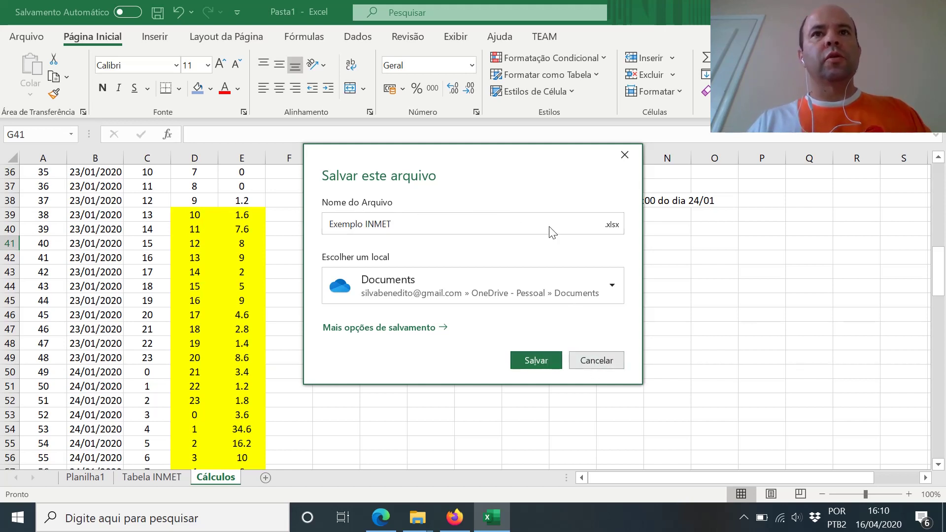
pyautogui.click(384, 328)
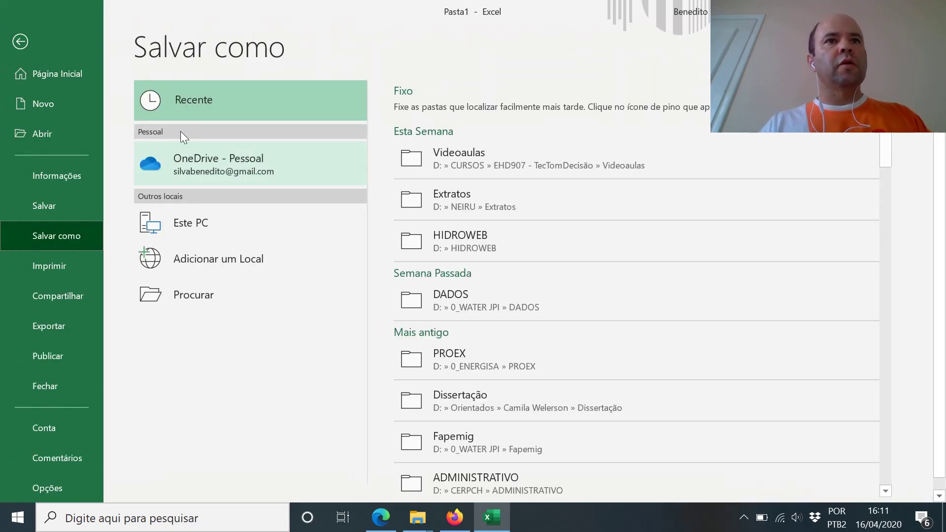
pyautogui.click(195, 296)
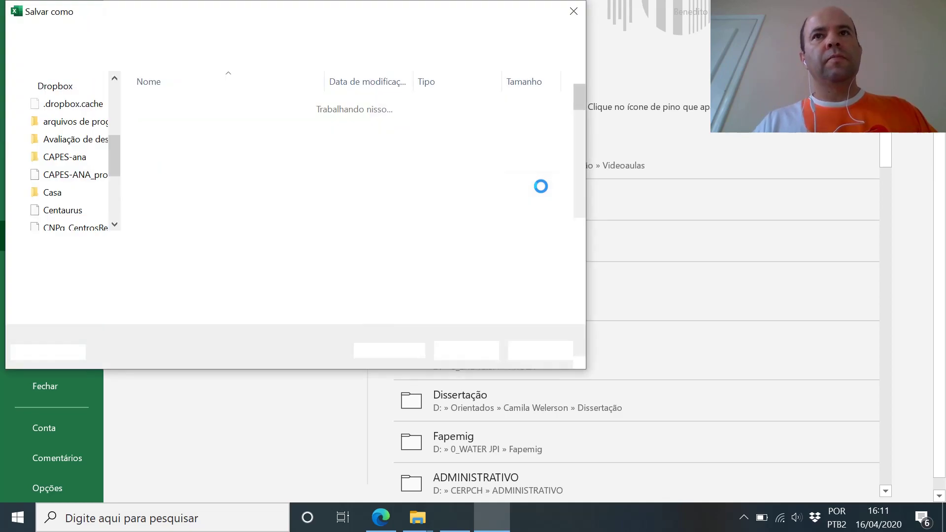
# Step: Save the workbook in the CURSOS > EHD517 - Civil > 2020 folder on drive D
pyautogui.scroll(-2, 116, 188)
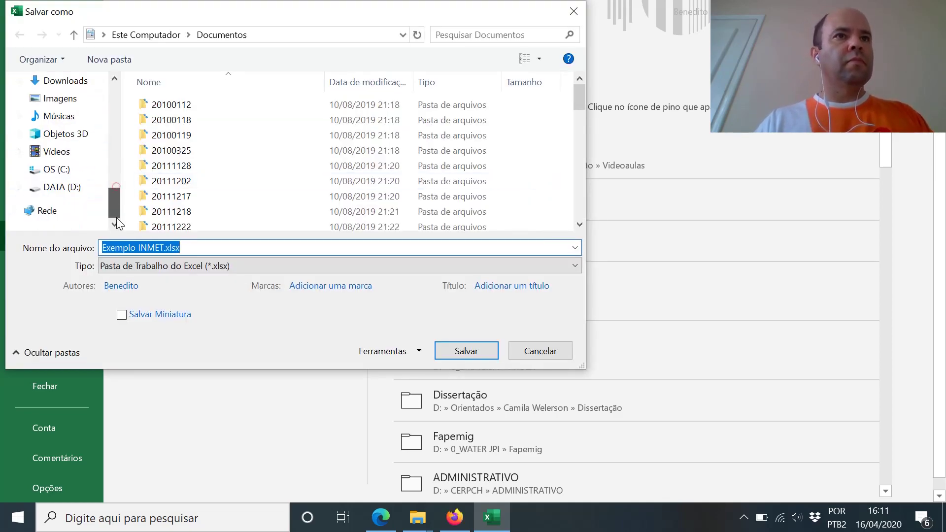
pyautogui.click(77, 188)
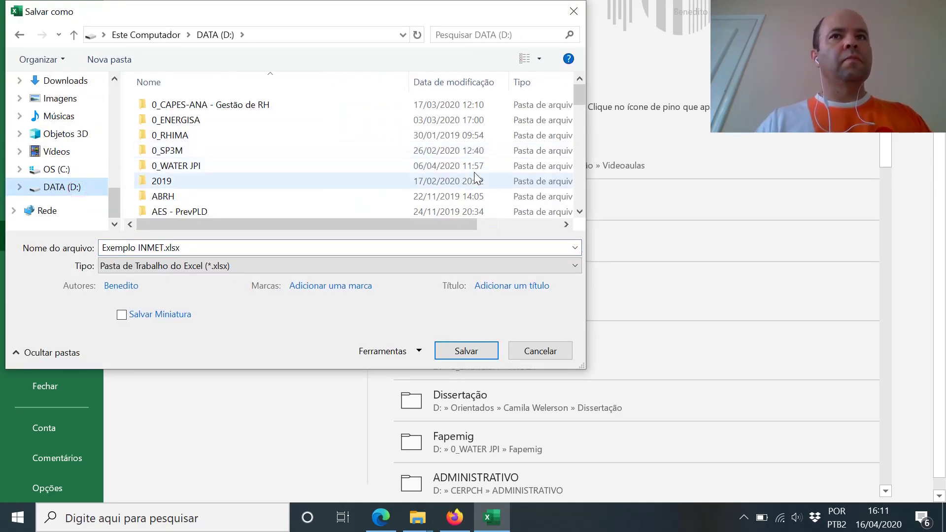
pyautogui.moveTo(577, 95); pyautogui.dragTo(581, 137)
pyautogui.doubleClick(207, 124)
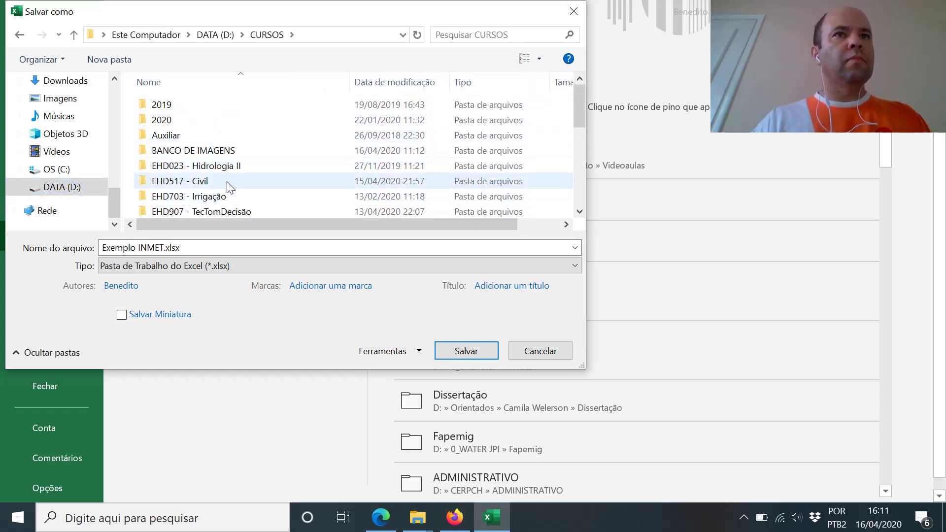
pyautogui.doubleClick(227, 181)
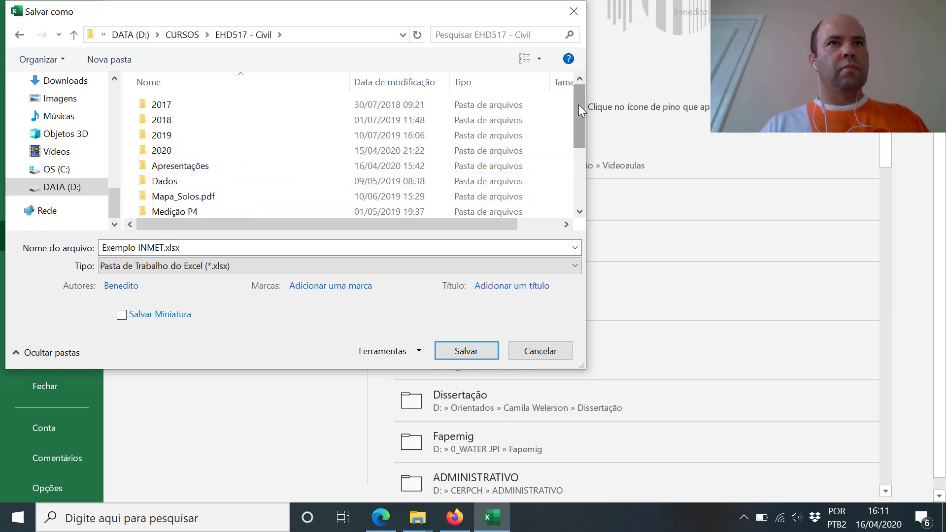
pyautogui.click(208, 148)
pyautogui.doubleClick(208, 148)
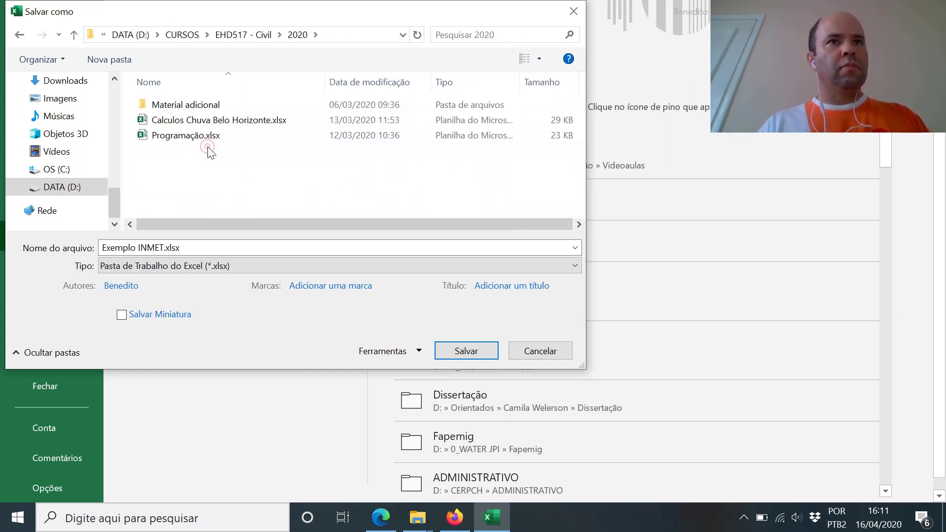
pyautogui.click(472, 349)
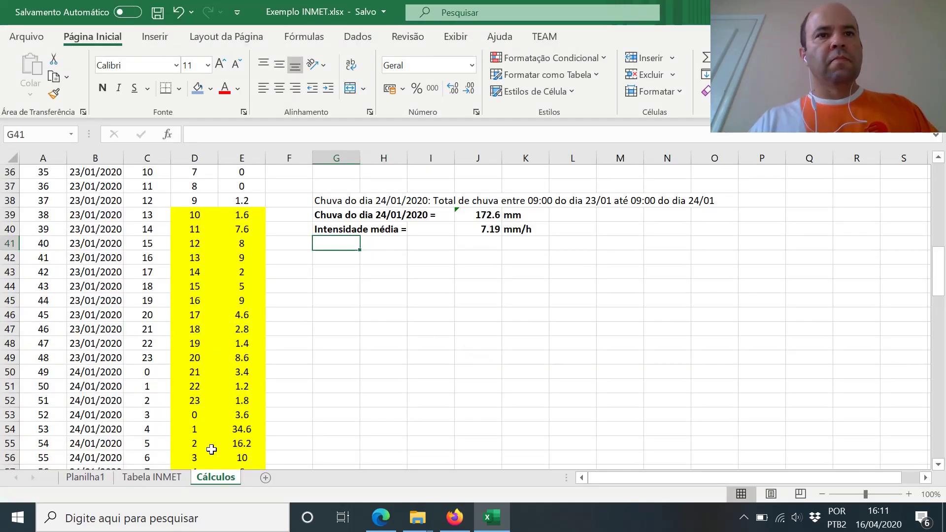
# Step: Review question b on the Planilha1 sheet, highlighting its text about accumulated rainfall over the listed period
pyautogui.click(85, 477)
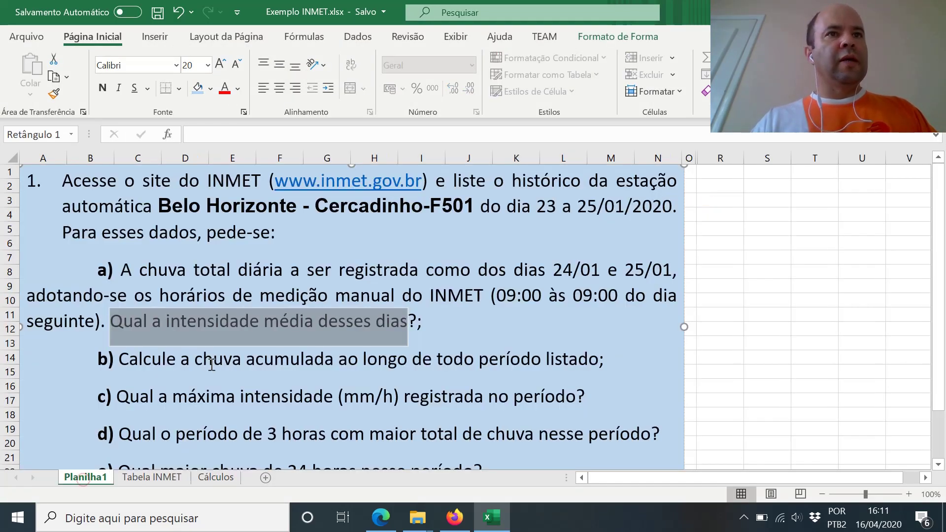
pyautogui.click(108, 270)
pyautogui.moveTo(98, 363); pyautogui.dragTo(607, 362)
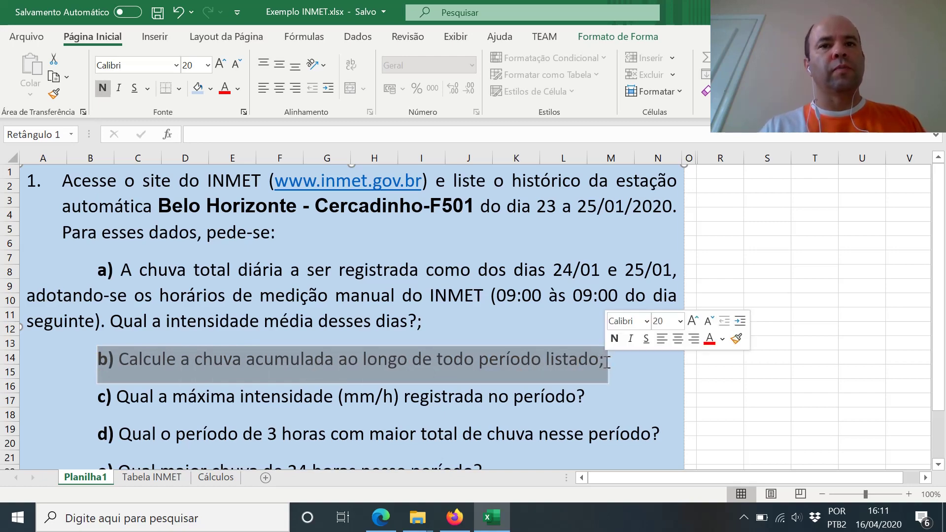
pyautogui.click(503, 525)
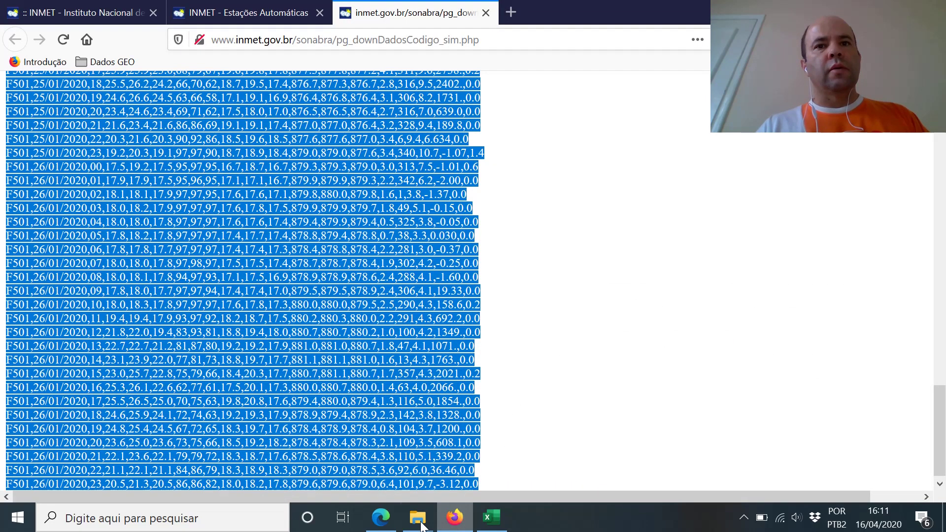
pyautogui.click(493, 528)
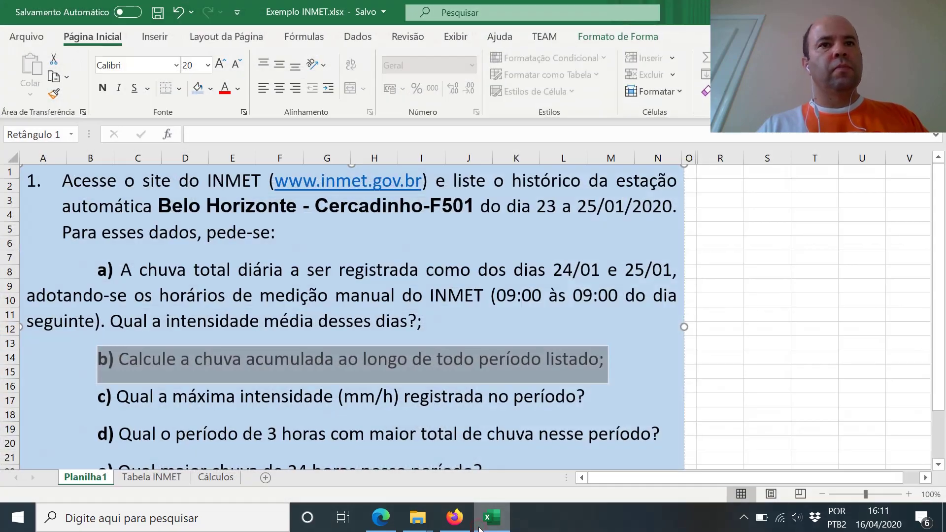
# Step: Return to the Cálculos sheet and go to the first row of the hourly rainfall table
pyautogui.click(155, 475)
pyautogui.click(215, 477)
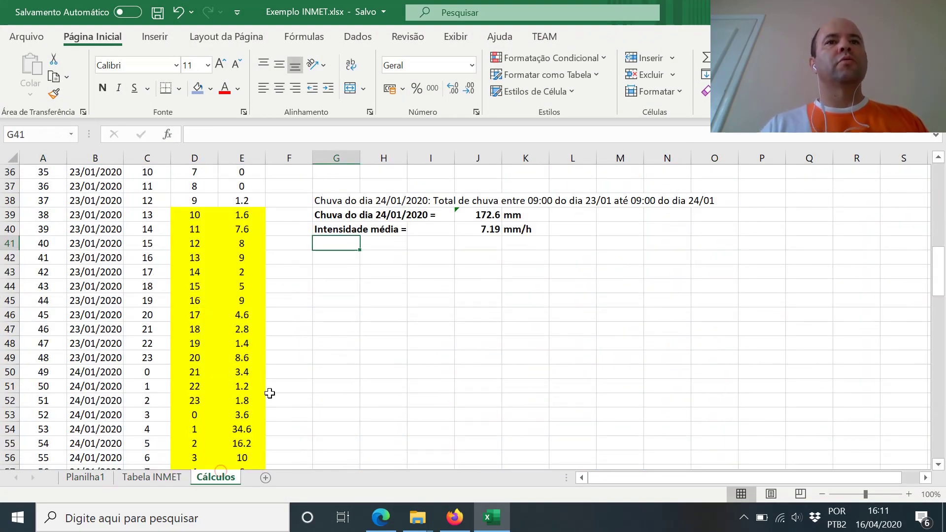
pyautogui.click(347, 254)
pyautogui.click(304, 219)
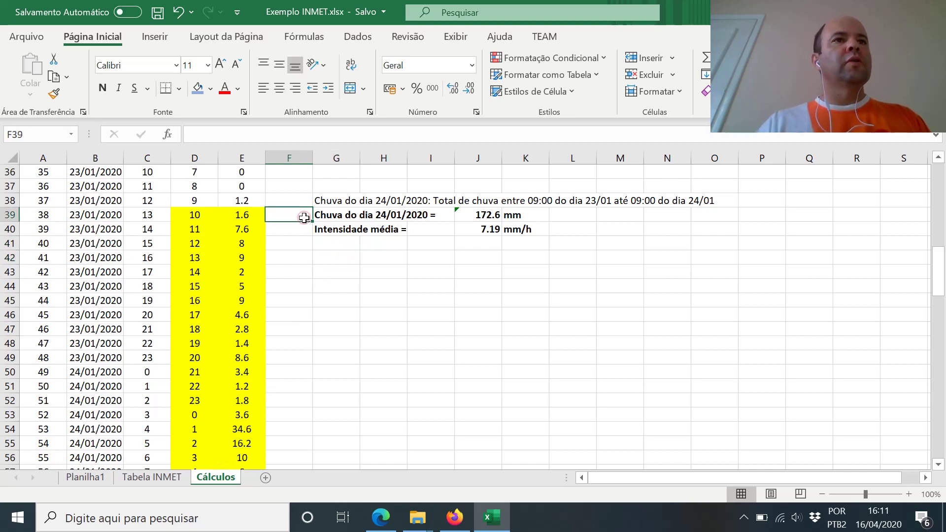
pyautogui.press('Up')
pyautogui.press('Up')
pyautogui.press('Up')
pyautogui.press('Up')
pyautogui.press('Up')
pyautogui.press('Up')
pyautogui.press('Up')
pyautogui.press('Up')
pyautogui.press('Up')
pyautogui.press('Up')
pyautogui.press('Up')
pyautogui.press('Up')
pyautogui.press('Up')
pyautogui.press('Up')
pyautogui.press('Up')
pyautogui.press('Up')
pyautogui.press('Up')
pyautogui.press('Up')
pyautogui.press('Up')
pyautogui.press('Up')
pyautogui.press('Up')
pyautogui.press('Up')
pyautogui.press('Up')
pyautogui.press('Up')
pyautogui.press('Up')
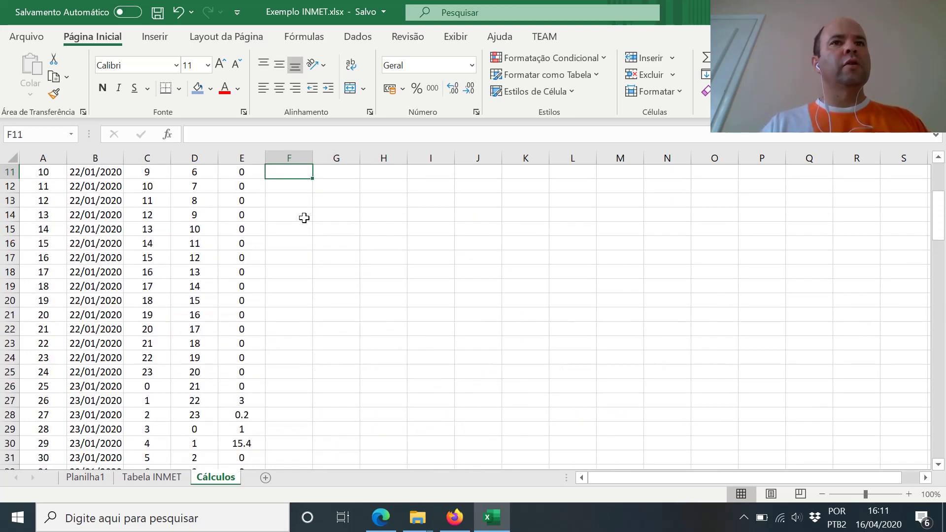
pyautogui.press('Up')
pyautogui.press('Up')
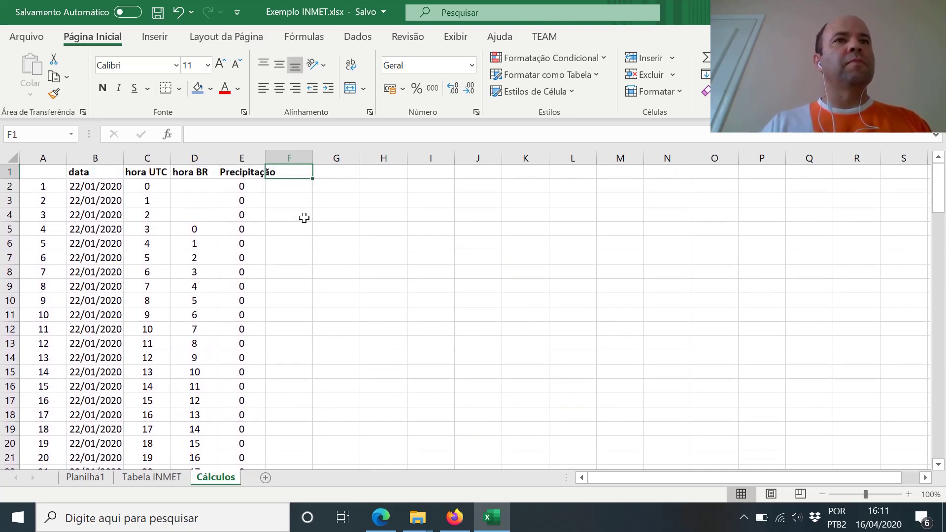
# Step: Examine the date, UTC hour and Brazilian hour cells of the first hourly record in row 2
pyautogui.press('Down')
pyautogui.press('Left')
pyautogui.press('Left')
pyautogui.press('Left')
pyautogui.press('Left')
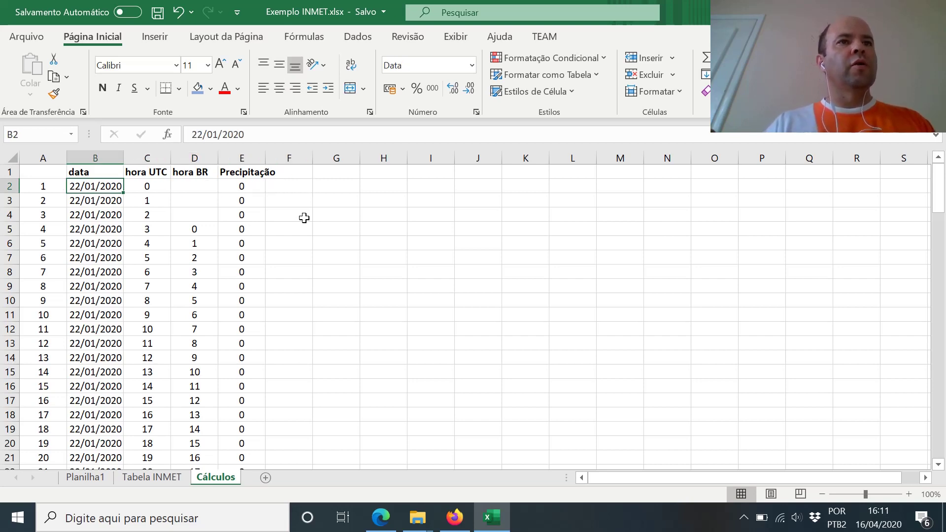
pyautogui.press('Right')
pyautogui.press('Left')
pyautogui.press('Right')
pyautogui.press('Right')
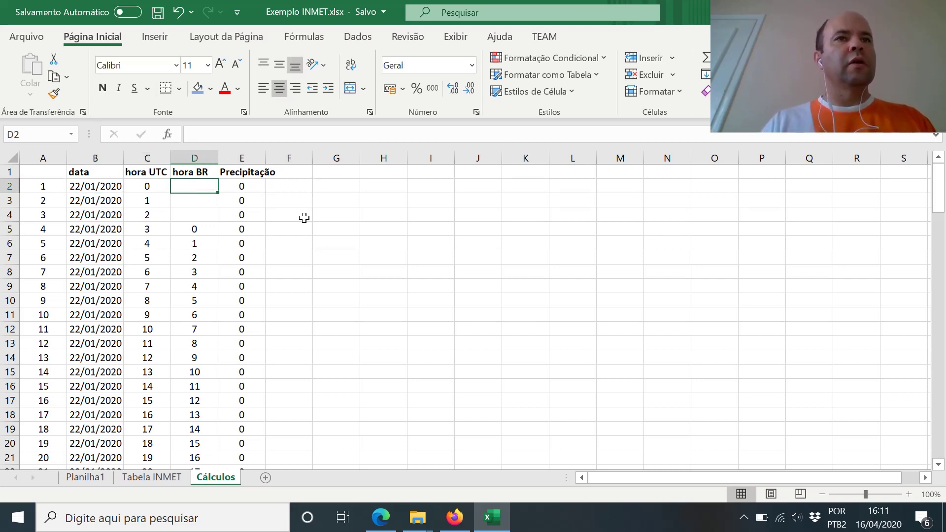
pyautogui.press('Left')
pyautogui.press('Left')
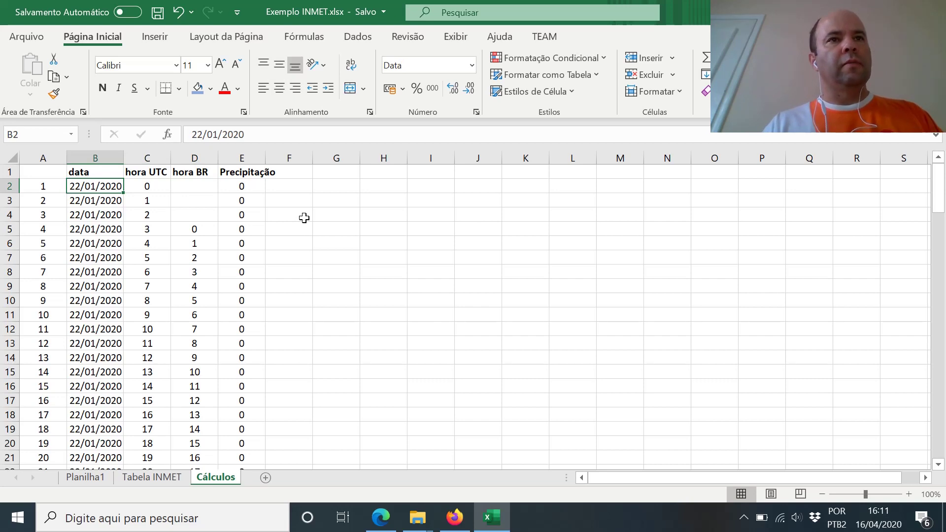
pyautogui.press('Right')
pyautogui.press('Right')
pyautogui.press('Left')
pyautogui.press('Left')
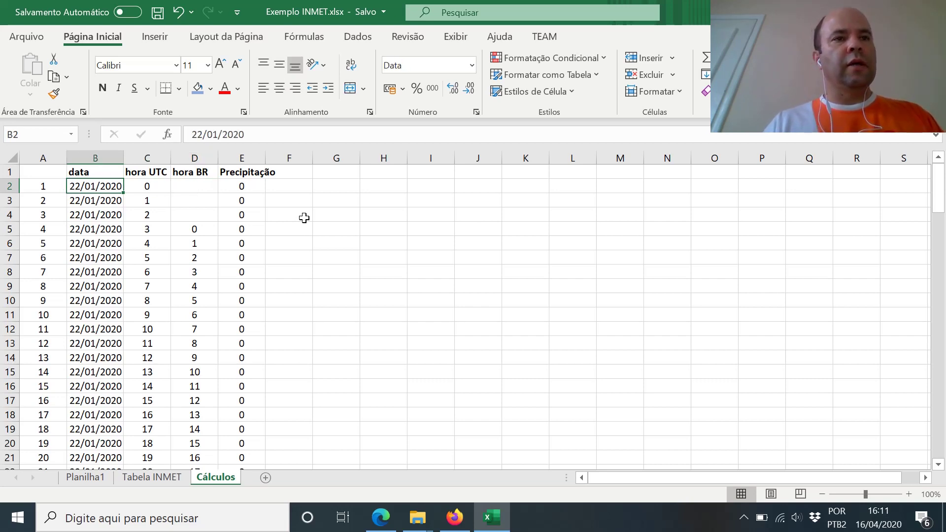
# Step: Check the date and UTC hour of the last 26/01/2020 record in row 121
pyautogui.press('pagedown')
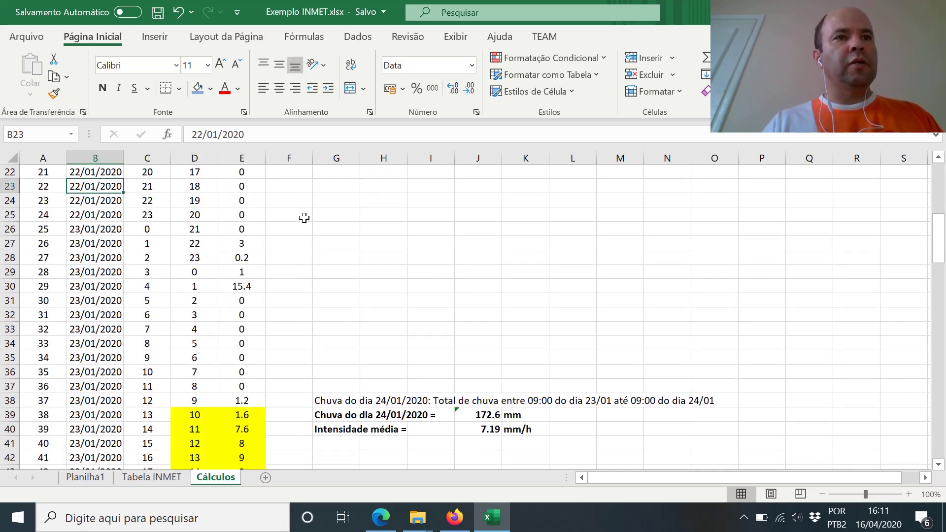
pyautogui.click(117, 452)
pyautogui.scroll(-20, 117, 452)
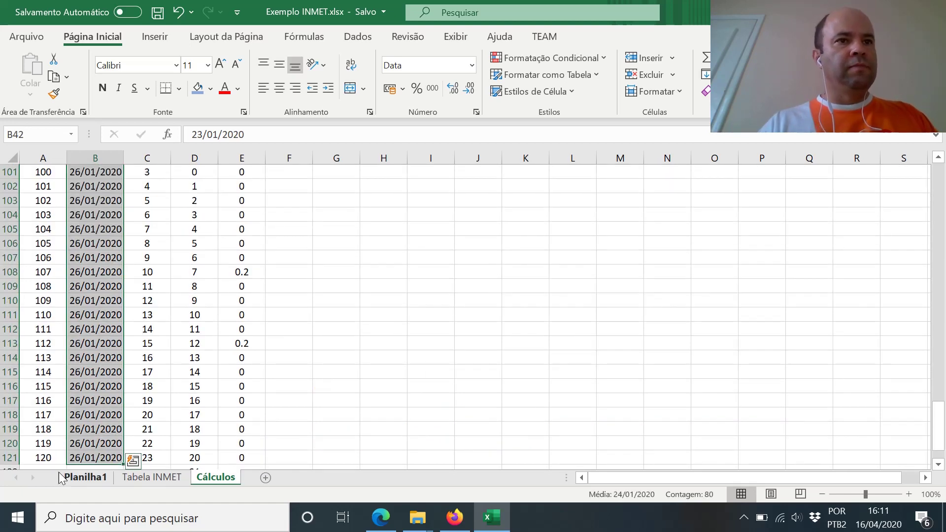
pyautogui.click(99, 456)
pyautogui.click(140, 459)
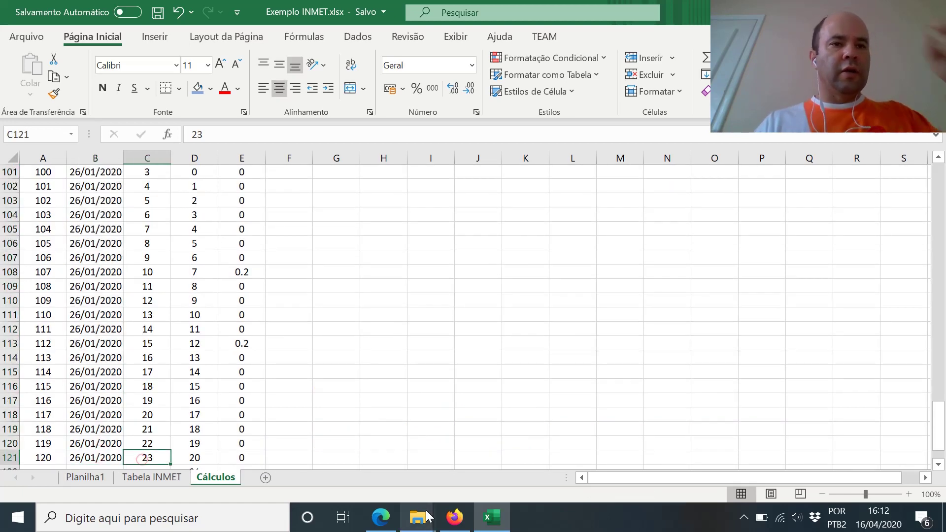
pyautogui.moveTo(426, 512)
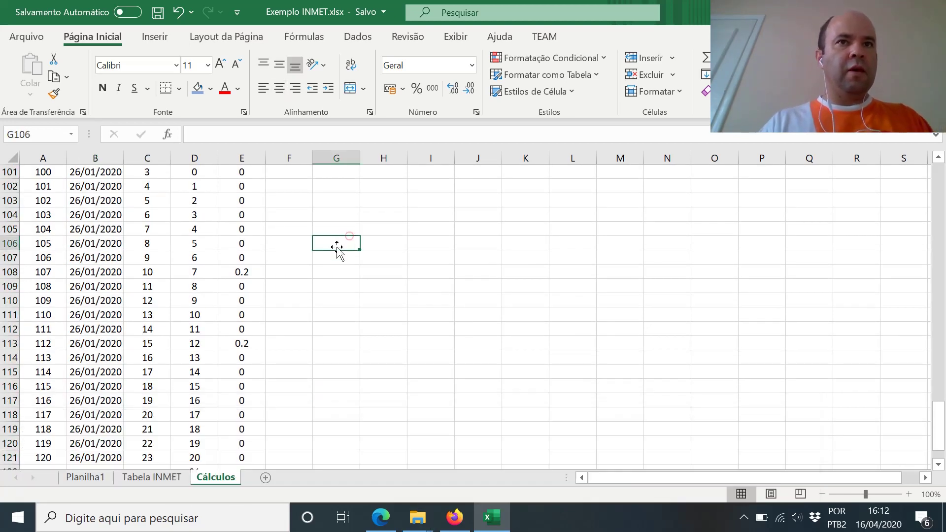
pyautogui.click(147, 456)
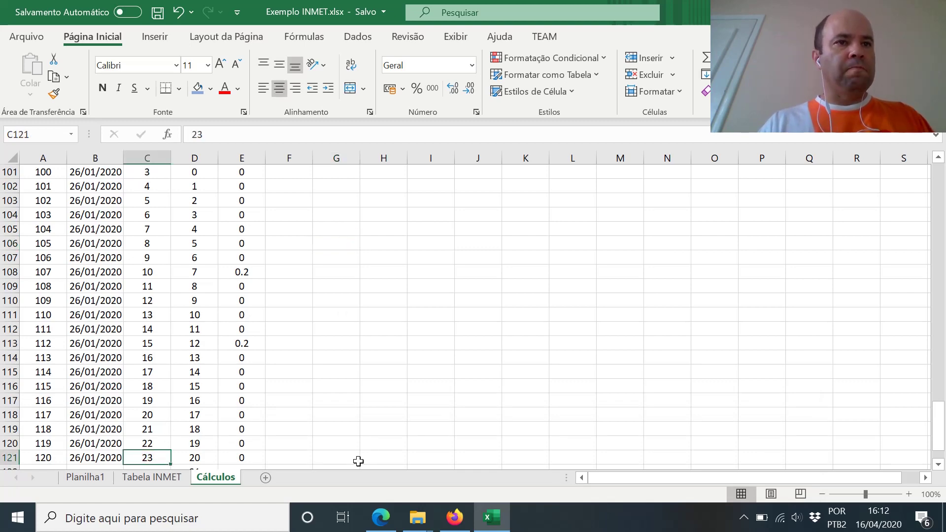
pyautogui.click(76, 456)
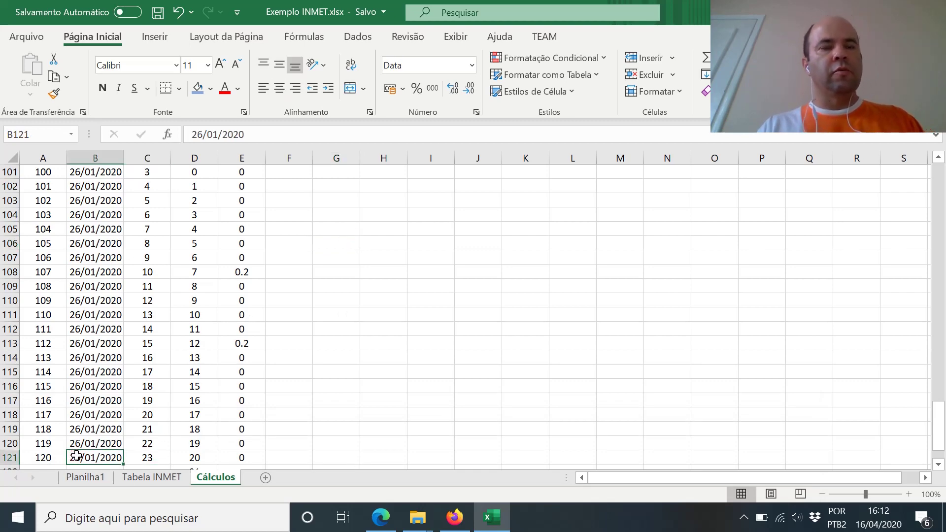
# Step: Add the unit to the precipitation header in E1 so it reads Precipitação (mm)
pyautogui.press('pageup')
pyautogui.press('pageup')
pyautogui.press('pageup')
pyautogui.press('pageup')
pyautogui.press('pageup')
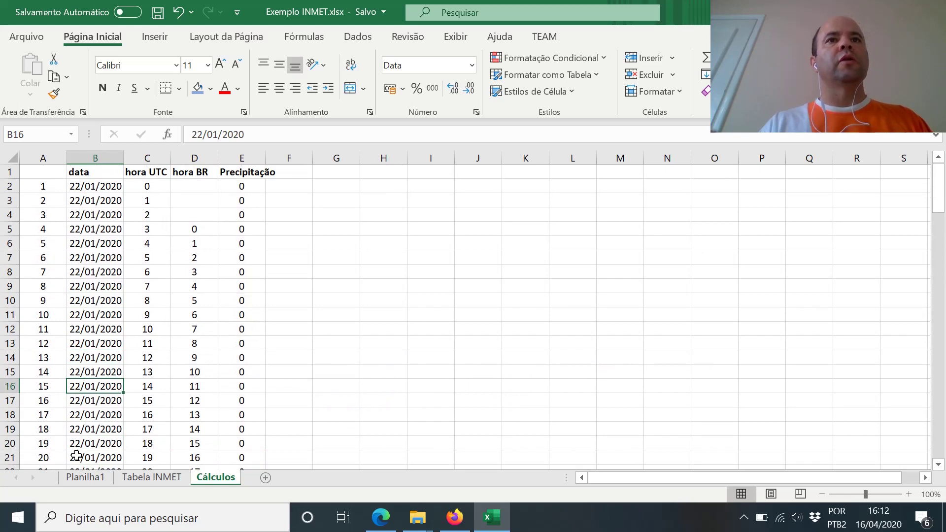
pyautogui.click(241, 172)
pyautogui.click(258, 133)
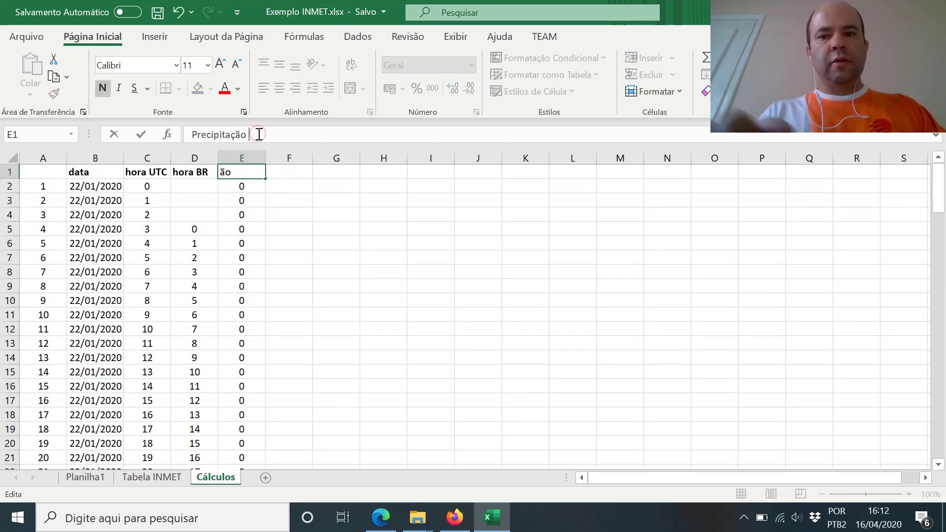
pyautogui.write('m)')
pyautogui.press('Tab')
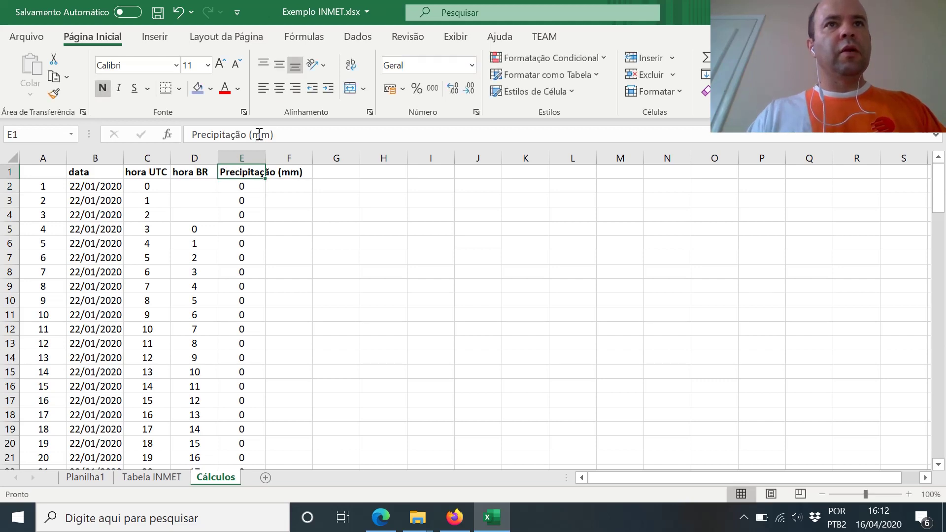
# Step: Enter the bold header Prec. Acumulada (mm) in F1 and fit columns E and F to their headers
pyautogui.write('Prec. A')
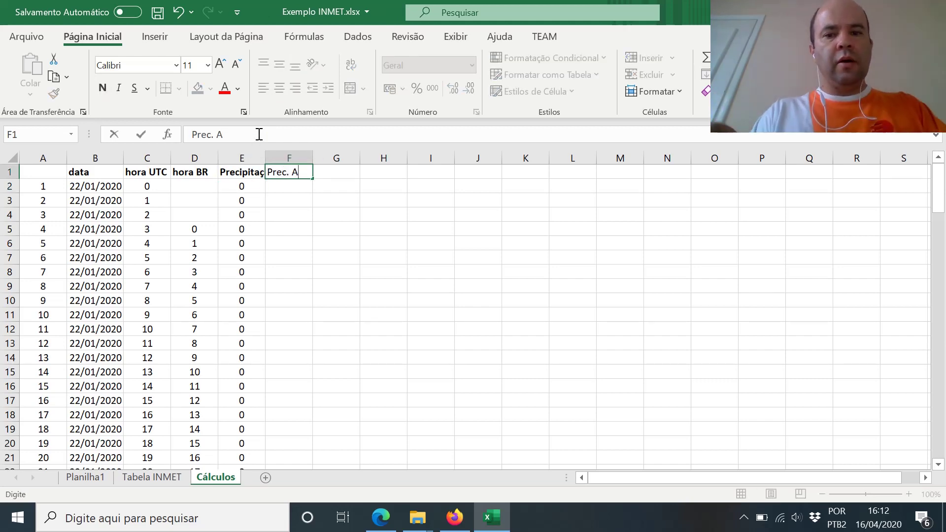
pyautogui.write('cumula')
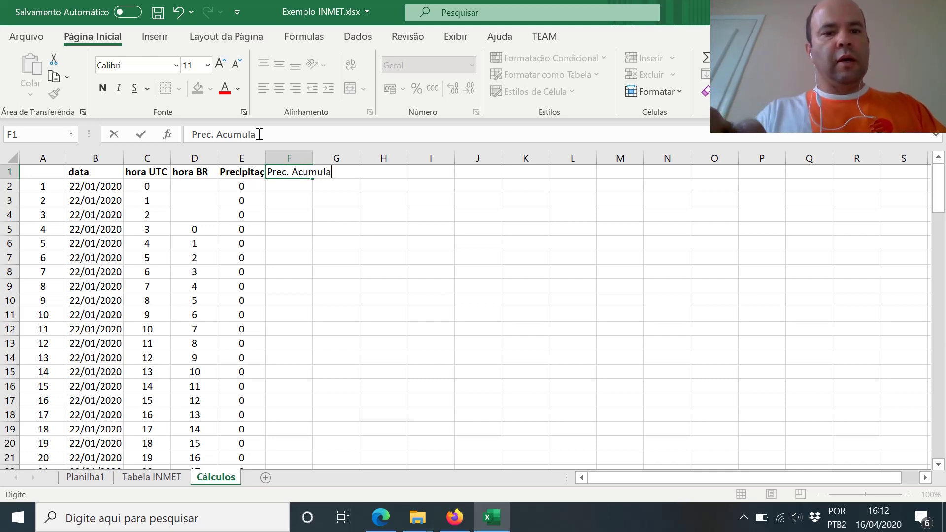
pyautogui.write('da (mm)')
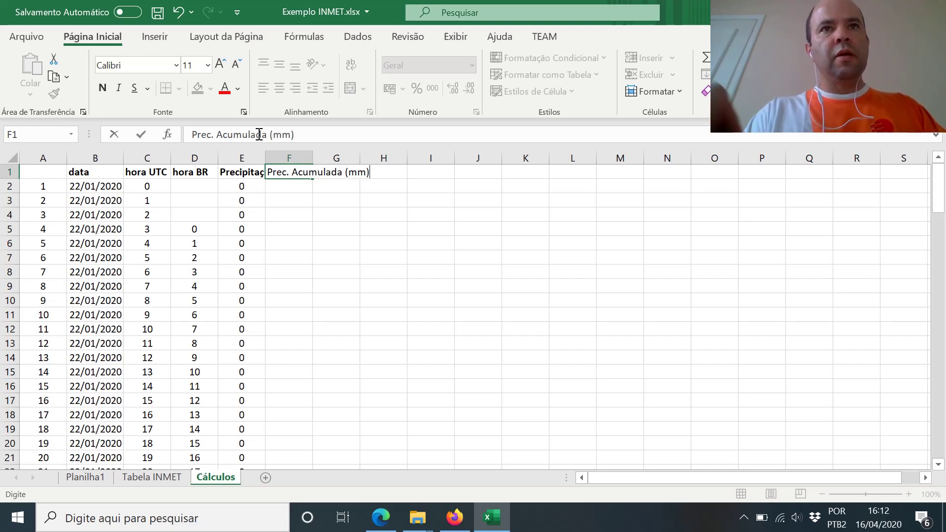
pyautogui.press('Return')
pyautogui.press('Up')
pyautogui.hotkey('ctrl', 'n')
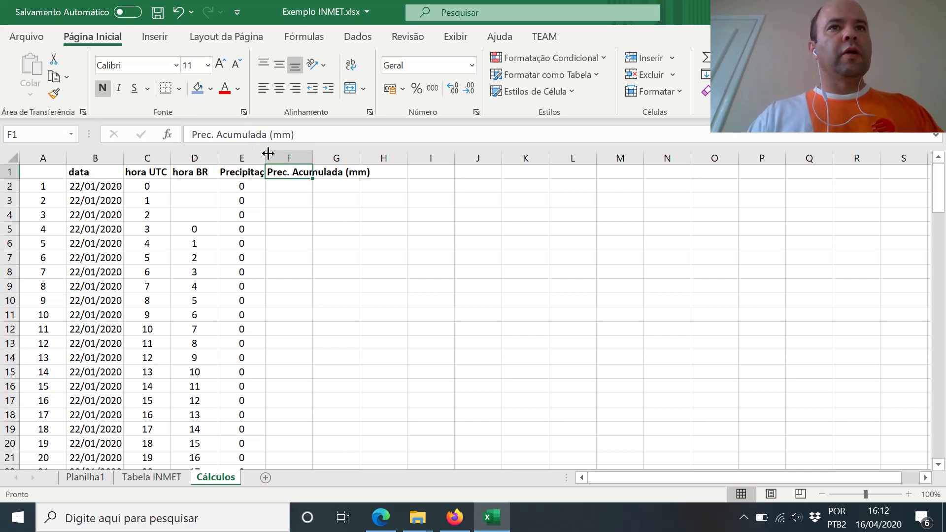
pyautogui.doubleClick(267, 154)
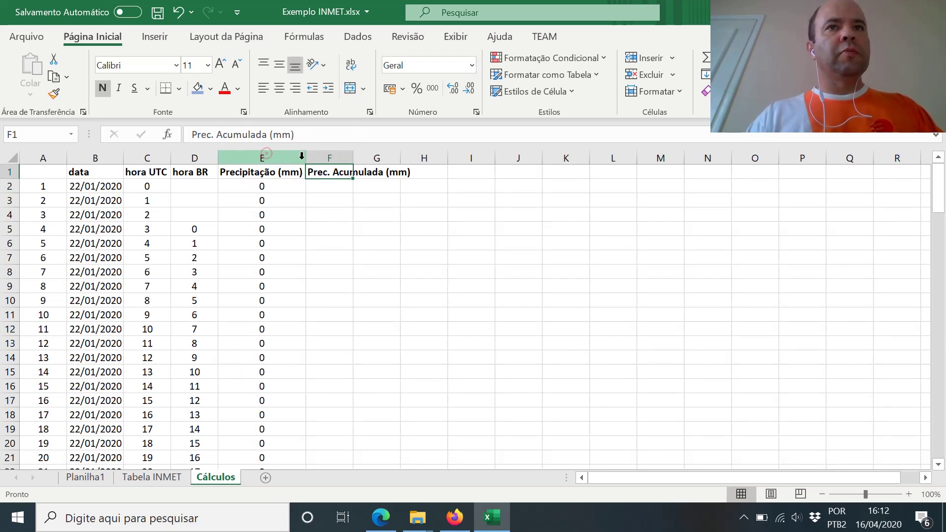
pyautogui.doubleClick(355, 160)
# Step: Start the accumulated rainfall with the formula =E2 in F2 and centre the contents of column F
pyautogui.click(351, 188)
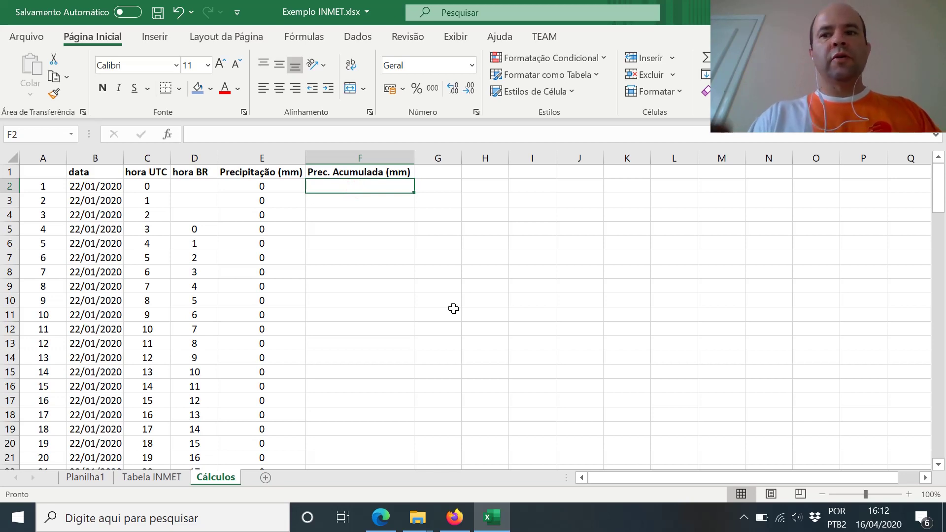
pyautogui.write('=')
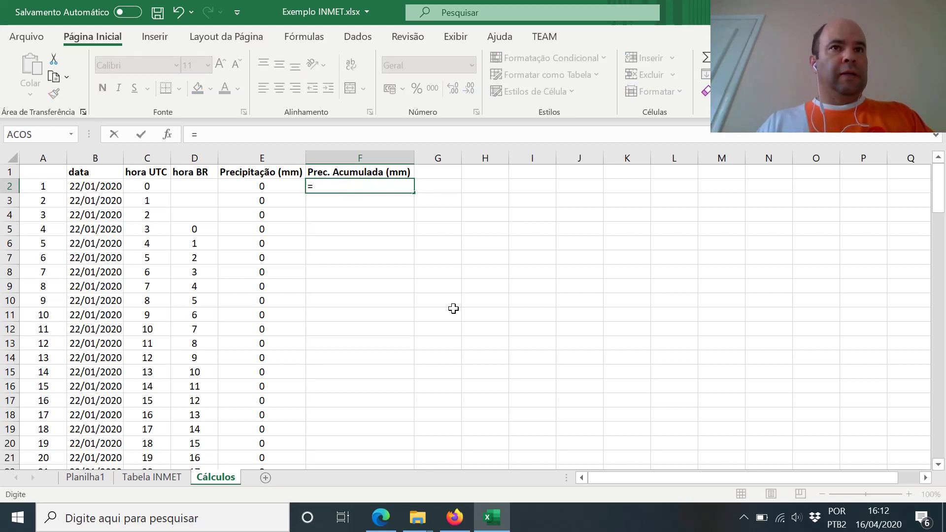
pyautogui.press('Left')
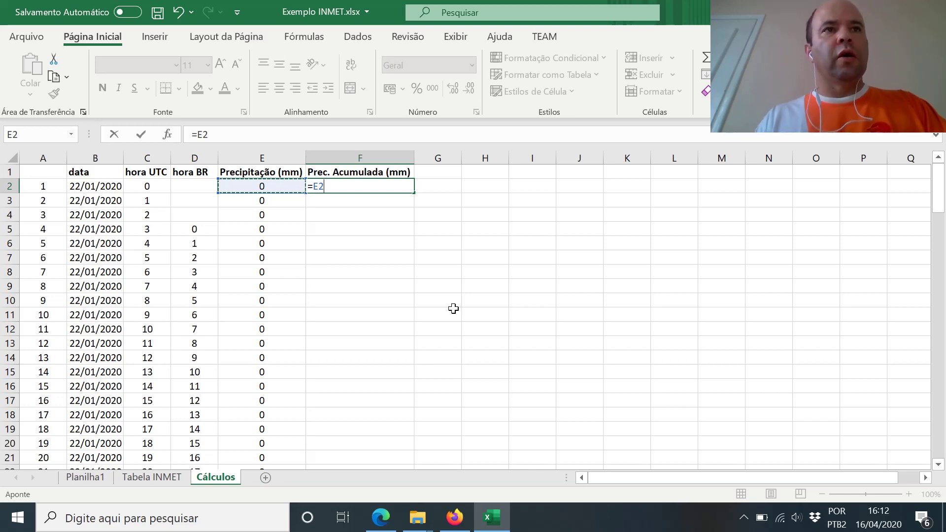
pyautogui.press('Return')
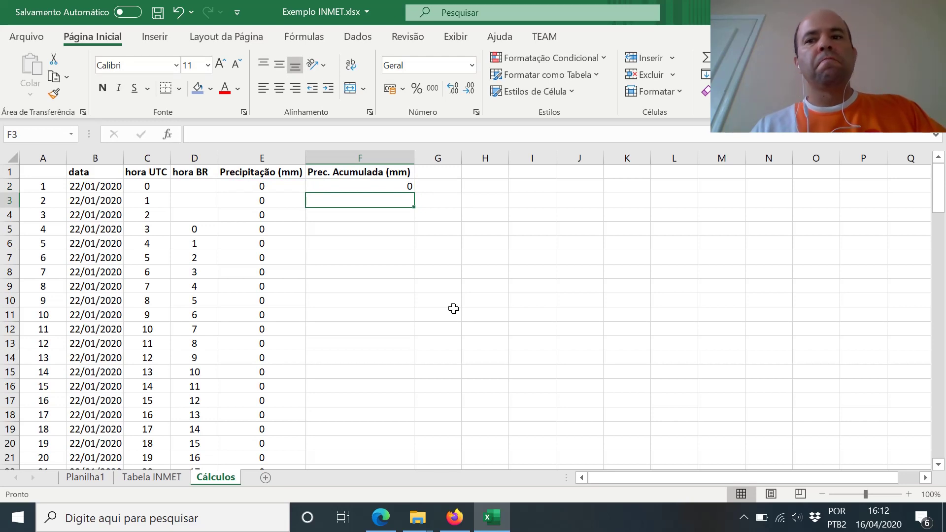
pyautogui.press('Up')
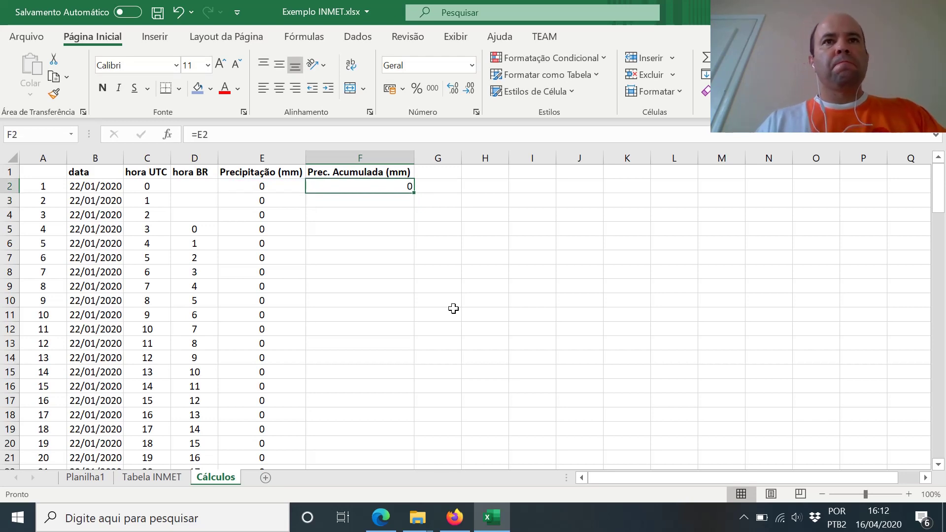
pyautogui.click(375, 157)
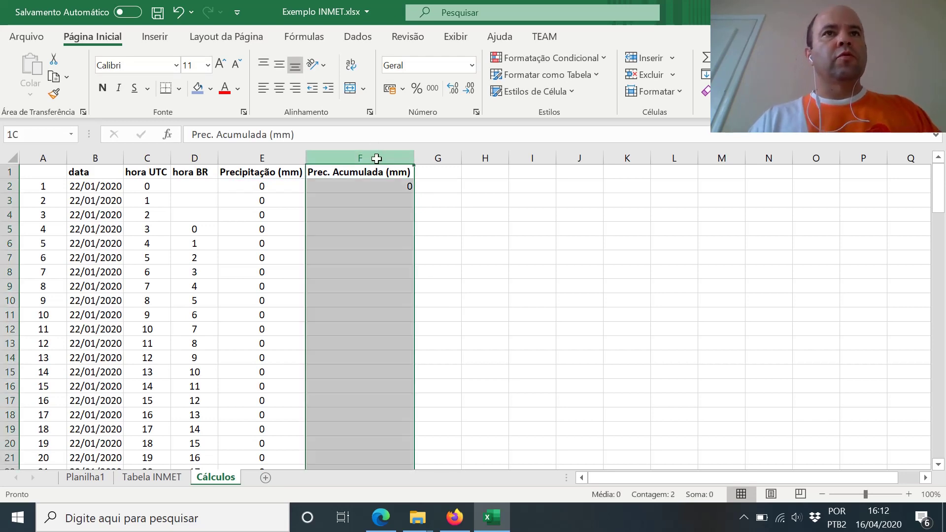
pyautogui.click(279, 88)
# Step: Enter the formula =F2+E3 in F3 to add the hour's rainfall to the previous accumulated value
pyautogui.click(351, 195)
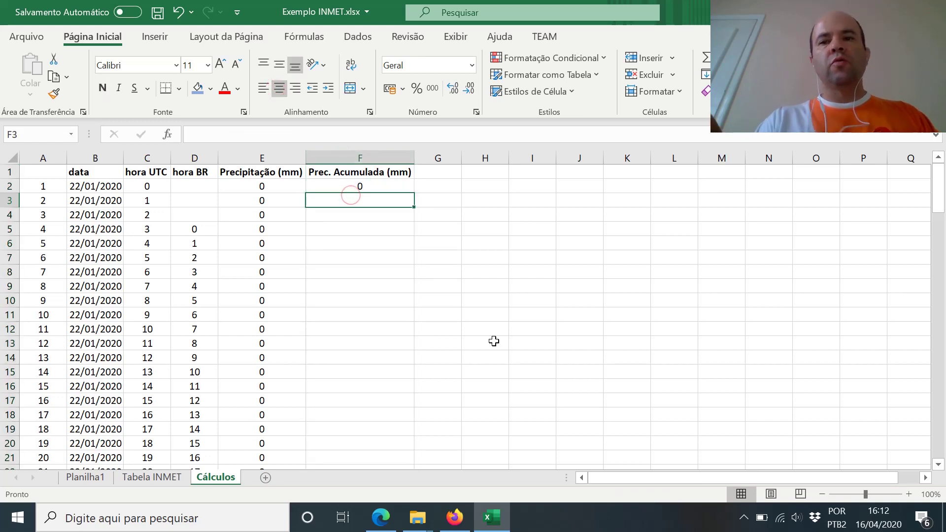
pyautogui.write('=')
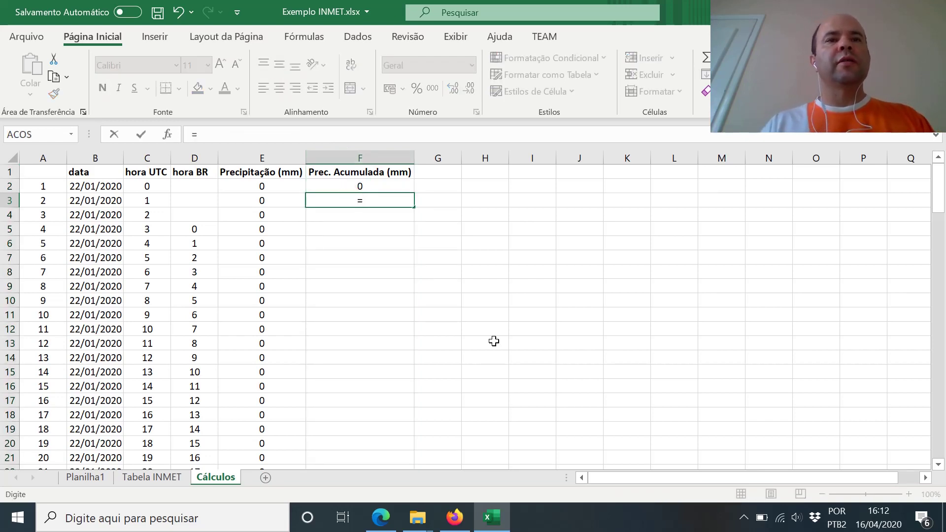
pyautogui.press('Up')
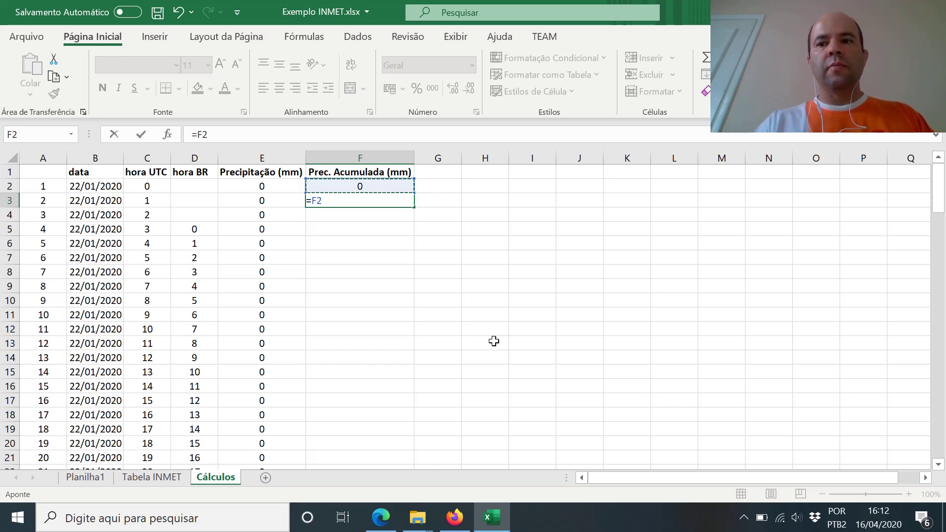
pyautogui.write('+')
pyautogui.click(282, 201)
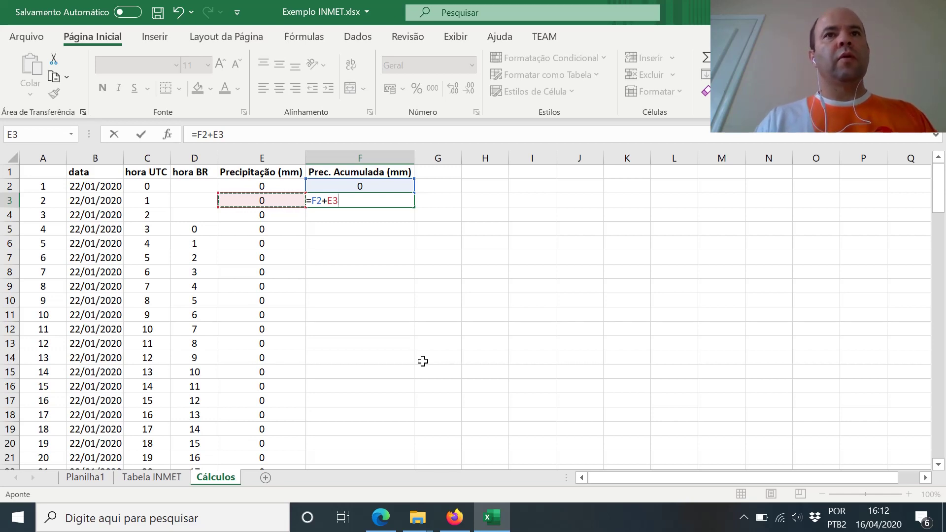
pyautogui.press('Return')
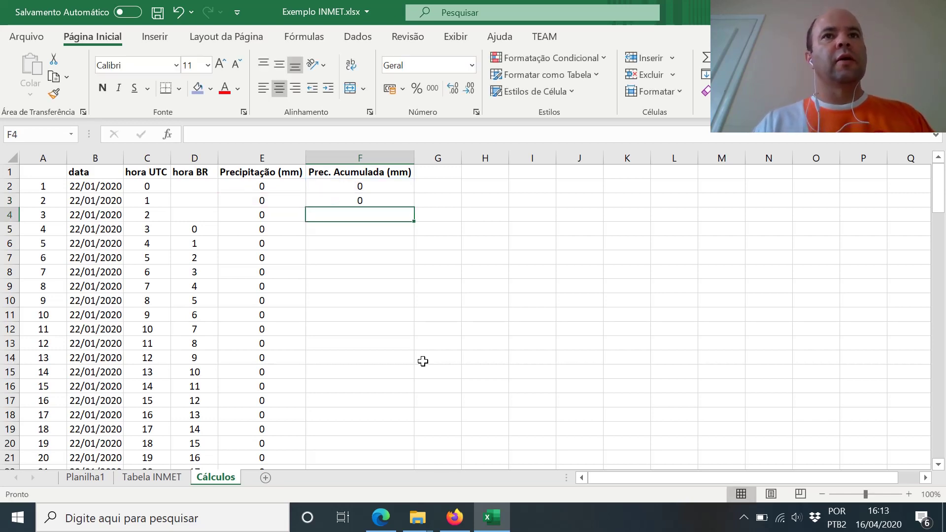
# Step: Enter the formula =F3+E4 in F4 and fill it down column F through the remaining hourly records
pyautogui.press('Up')
pyautogui.press('Down')
pyautogui.write('=')
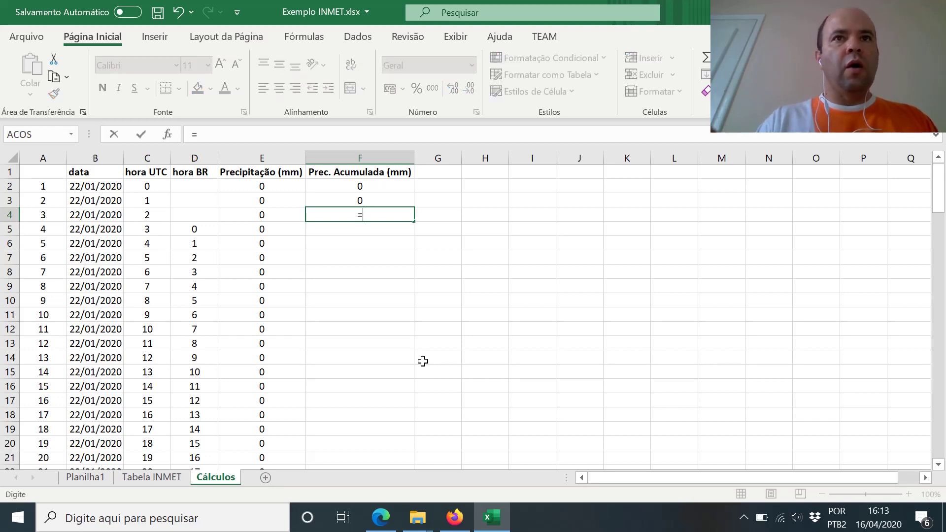
pyautogui.press('Up')
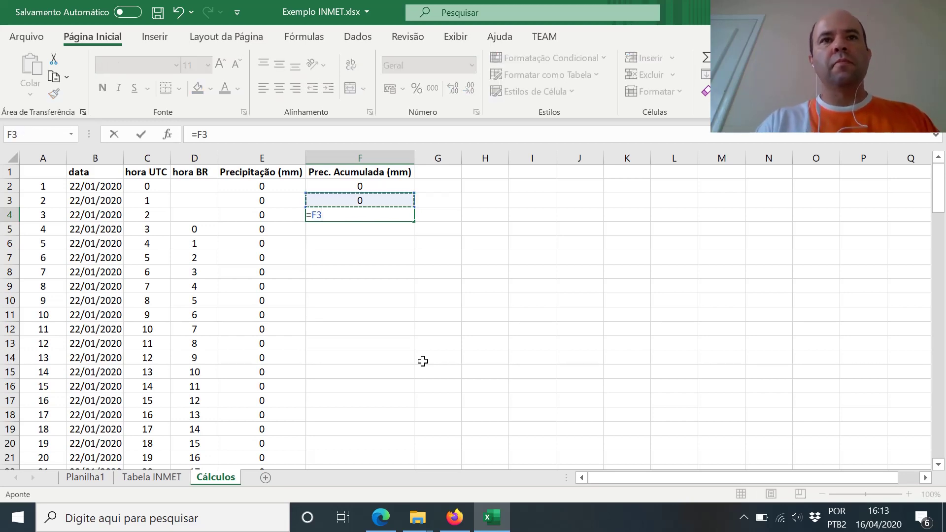
pyautogui.write('+')
pyautogui.click(271, 215)
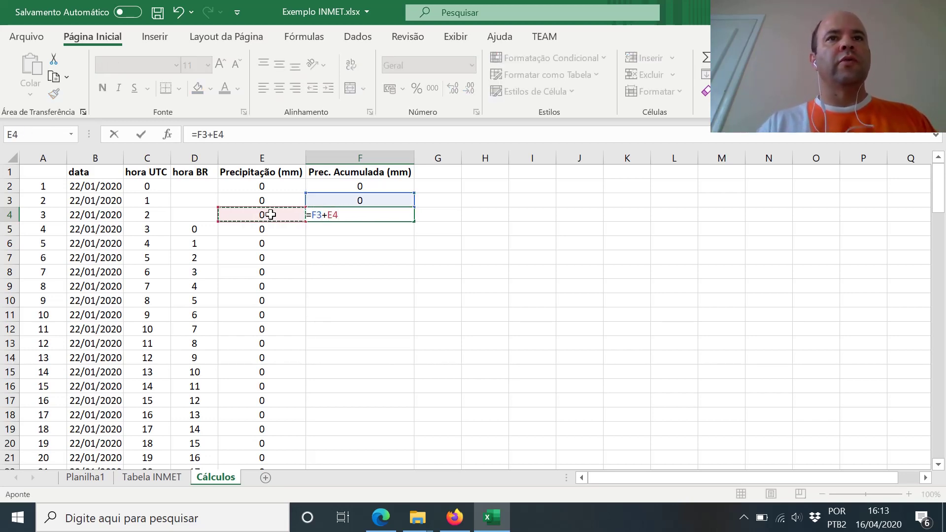
pyautogui.press('Return')
pyautogui.press('Up')
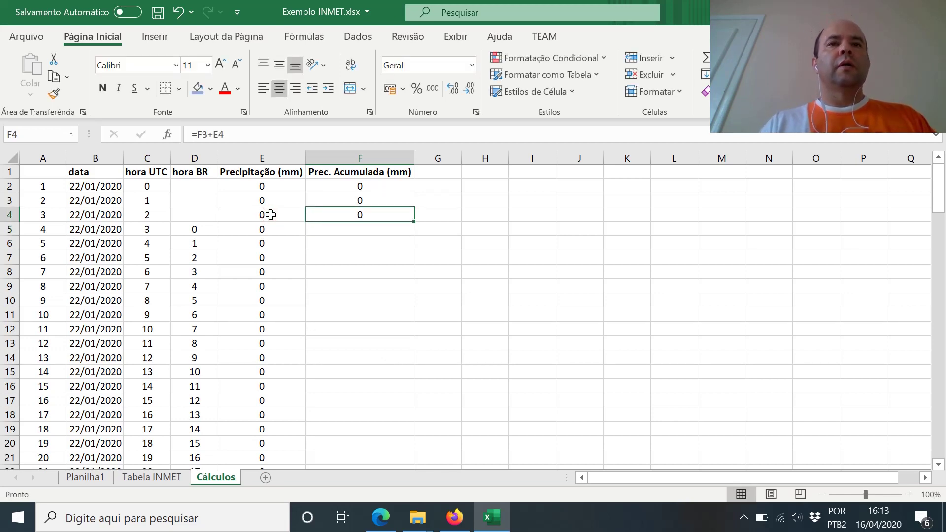
pyautogui.doubleClick(414, 221)
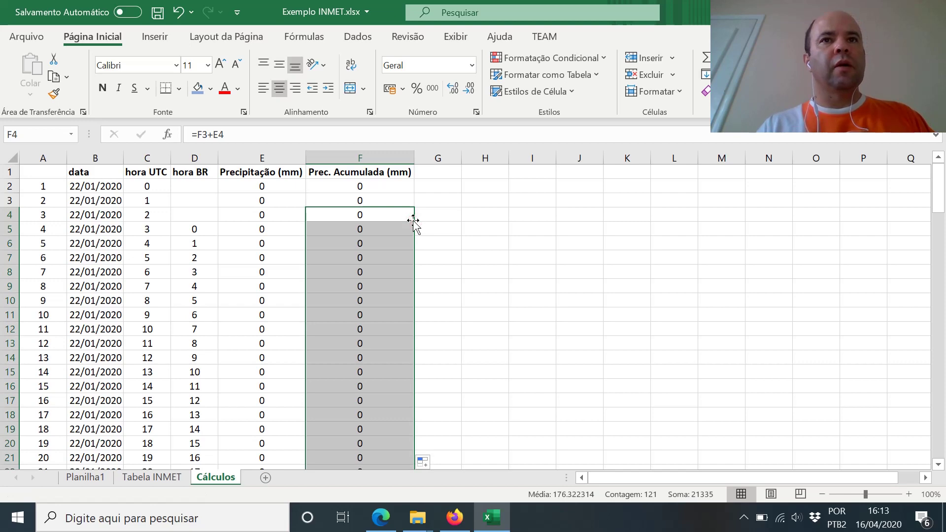
pyautogui.click(353, 201)
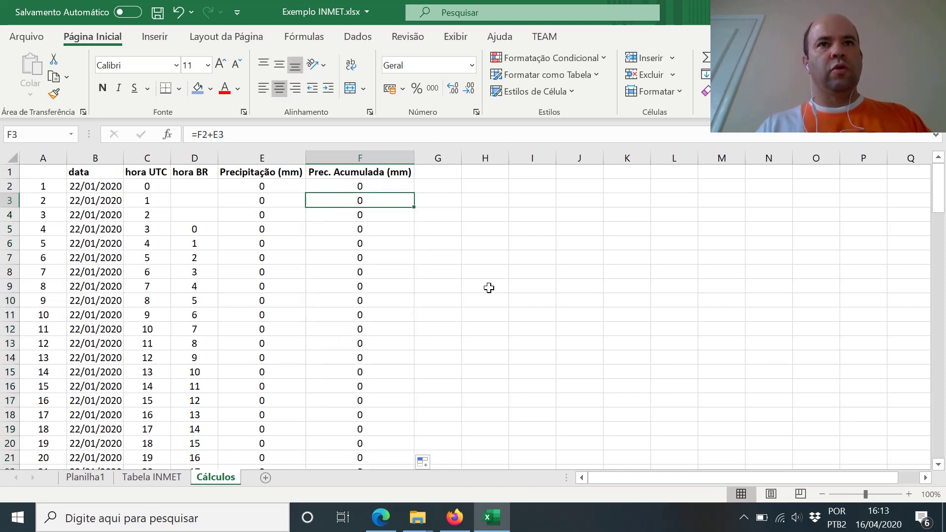
# Step: Examine the accumulated rainfall values in column F down to the end of the filled range
pyautogui.press('Down')
pyautogui.press('Down')
pyautogui.press('Down')
pyautogui.press('Down')
pyautogui.press('Down')
pyautogui.press('Down')
pyautogui.press('Down')
pyautogui.press('Down')
pyautogui.press('Down')
pyautogui.press('Down')
pyautogui.press('Down')
pyautogui.press('Down')
pyautogui.press('Down')
pyautogui.press('Down')
pyautogui.press('Down')
pyautogui.press('Down')
pyautogui.press('Down')
pyautogui.press('Down')
pyautogui.press('Down')
pyautogui.press('Down')
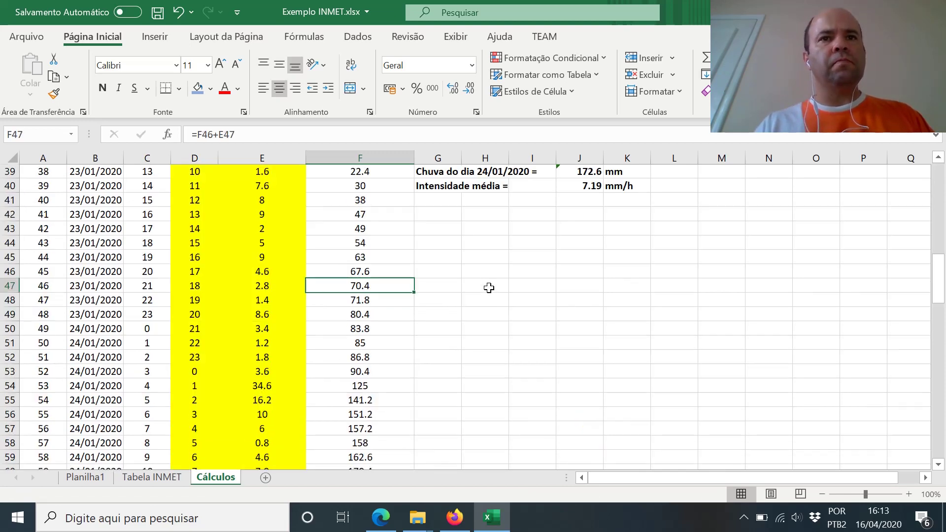
pyautogui.press('Down')
pyautogui.press('Down')
pyautogui.press('Down')
pyautogui.press('Down')
pyautogui.press('Down')
pyautogui.press('Down')
pyautogui.press('Down')
pyautogui.press('Down')
pyautogui.press('Down')
pyautogui.press('Down')
pyautogui.press('Down')
pyautogui.press('Down')
pyautogui.press('Down')
pyautogui.press('Down')
pyautogui.press('Down')
pyautogui.press('Down')
pyautogui.press('Down')
pyautogui.press('Down')
pyautogui.press('Down')
pyautogui.press('Down')
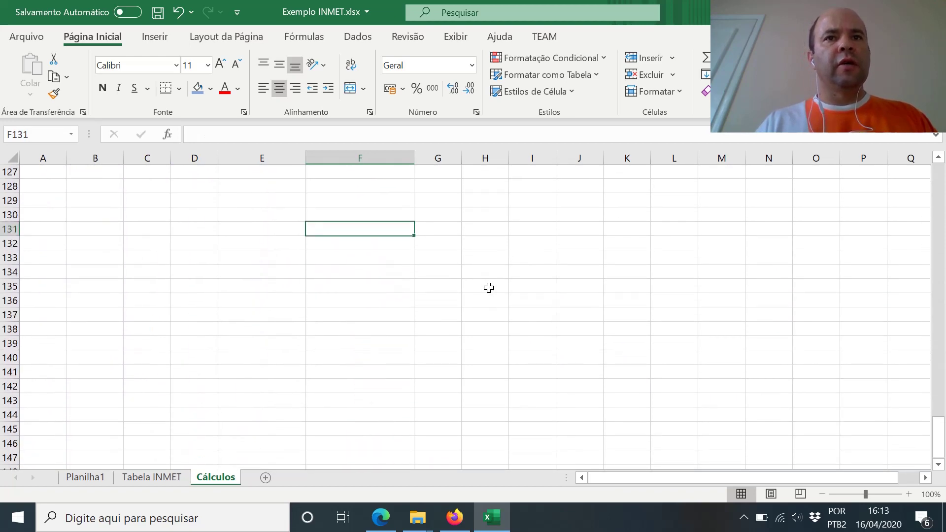
pyautogui.press('Up')
pyautogui.press('Up')
pyautogui.press('Up')
pyautogui.press('Up')
pyautogui.press('Up')
pyautogui.press('Up')
pyautogui.press('Up')
pyautogui.press('Up')
pyautogui.press('Up')
pyautogui.press('Up')
pyautogui.press('Up')
pyautogui.press('Up')
pyautogui.press('Up')
pyautogui.press('Up')
pyautogui.press('Up')
pyautogui.press('Up')
pyautogui.press('Up')
pyautogui.press('Up')
pyautogui.press('Up')
pyautogui.press('Up')
pyautogui.press('Down')
pyautogui.press('Down')
pyautogui.press('Down')
pyautogui.press('Down')
pyautogui.press('Down')
pyautogui.press('Down')
pyautogui.press('Down')
pyautogui.press('Down')
pyautogui.press('Down')
pyautogui.press('Down')
pyautogui.press('Down')
pyautogui.press('Down')
pyautogui.press('Down')
pyautogui.press('Down')
pyautogui.press('Down')
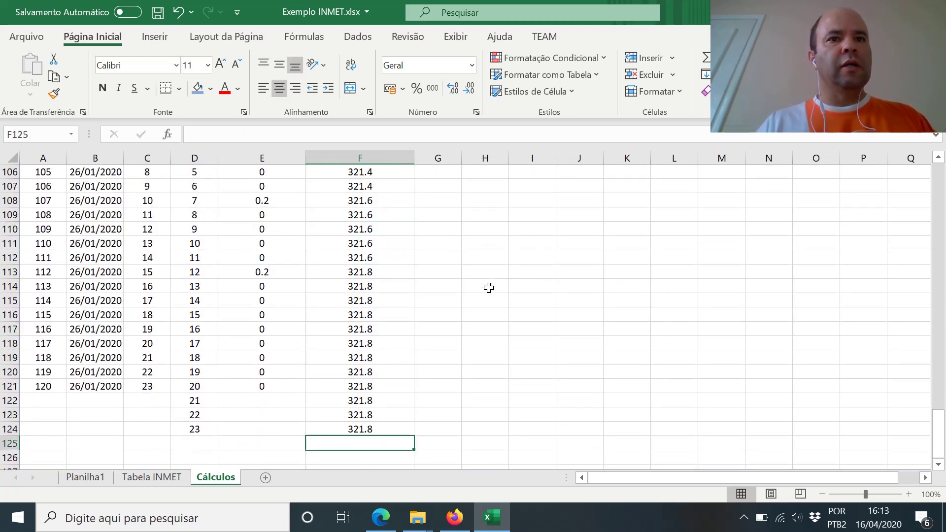
# Step: Clear the surplus cells D122:F124 below the last hourly record
pyautogui.press('Up')
pyautogui.press('Up')
pyautogui.press('Up')
pyautogui.press('Left')
pyautogui.press('Left')
pyautogui.hotkey('shift', 'Right')
pyautogui.hotkey('shift', 'Right')
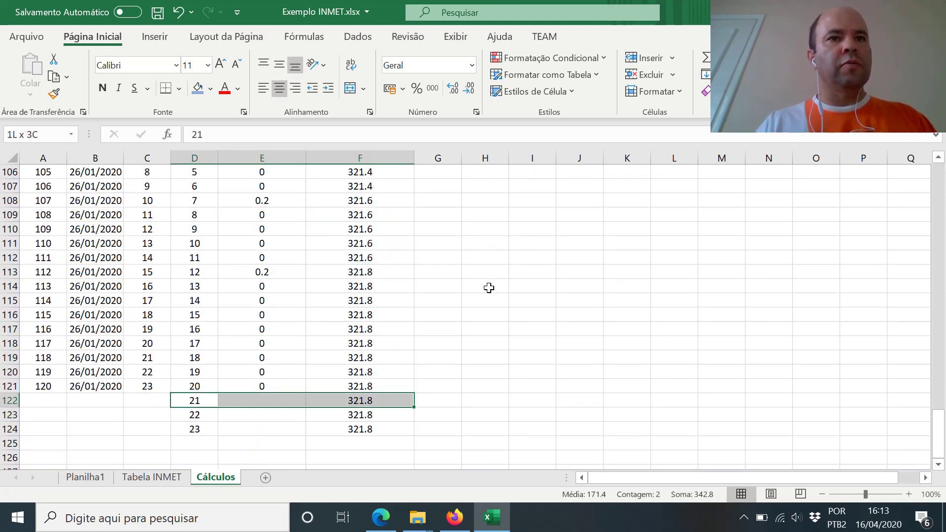
pyautogui.hotkey('shift', 'Right')
pyautogui.hotkey('shift', 'Left')
pyautogui.hotkey('shift', 'Down')
pyautogui.hotkey('shift', 'Down')
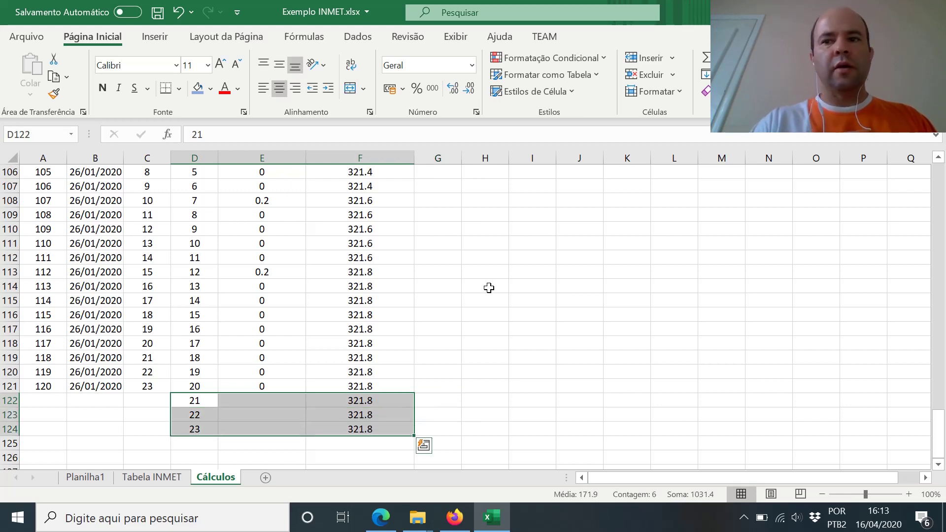
pyautogui.press('Delete')
pyautogui.press('Up')
pyautogui.press('Left')
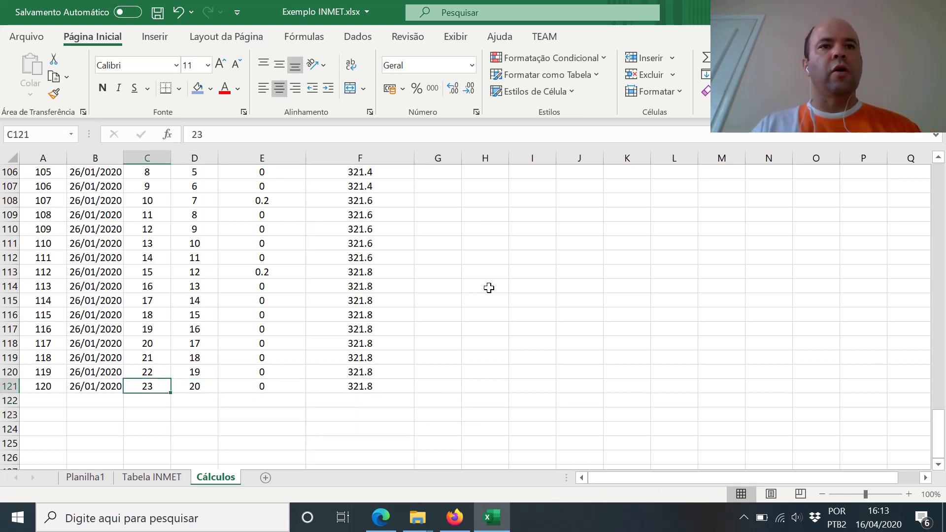
# Step: Examine the last record in row 121 and the accumulated rainfall values just above it in column F
pyautogui.press('Left')
pyautogui.press('Right')
pyautogui.press('Right')
pyautogui.press('Right')
pyautogui.press('Right')
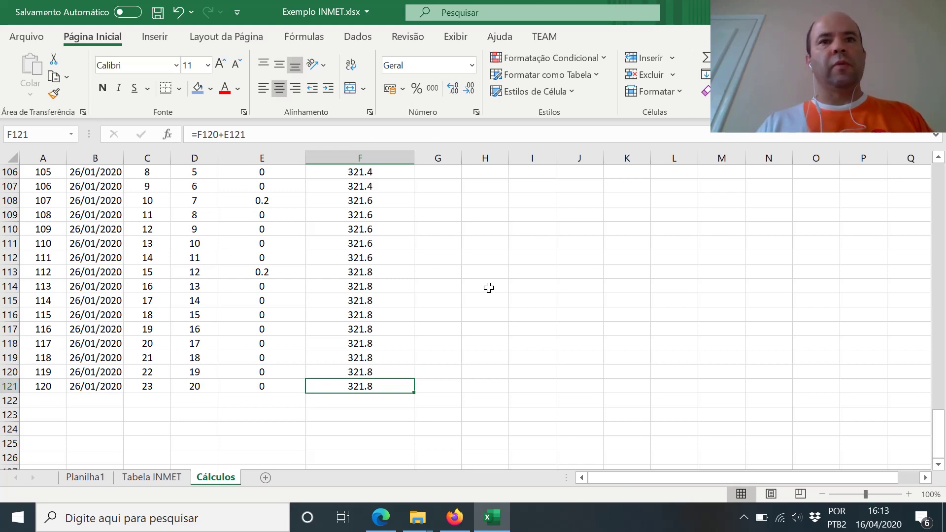
pyautogui.press('Up')
pyautogui.press('Up')
pyautogui.press('Up')
pyautogui.press('Up')
pyautogui.press('Up')
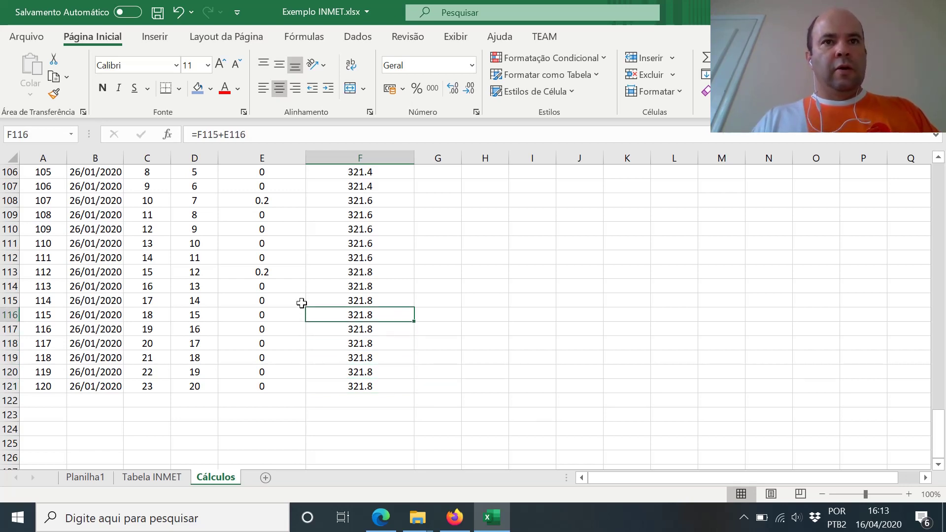
pyautogui.click(350, 378)
pyautogui.hotkey('shift', 'Down')
pyautogui.press('Down')
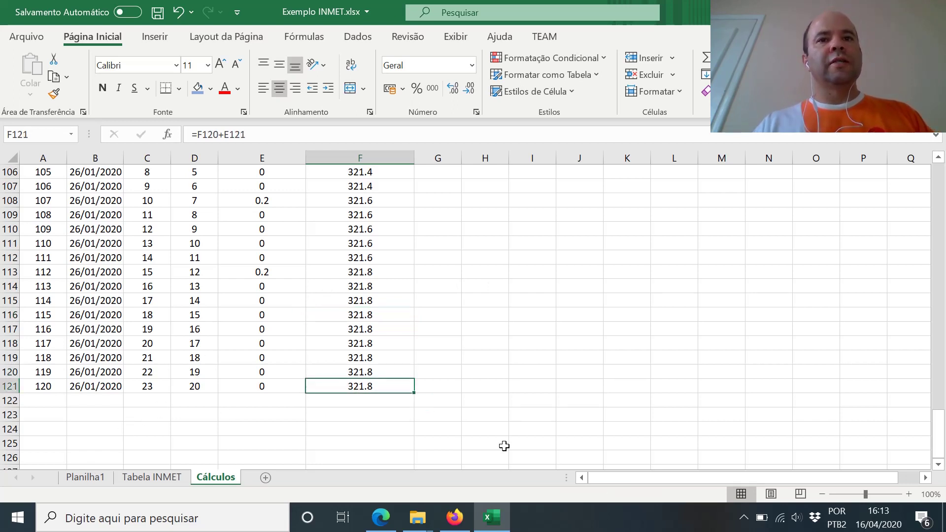
# Step: Enter the bold label Total acumulado no período in G121, beside the final accumulated rainfall value
pyautogui.press('Right')
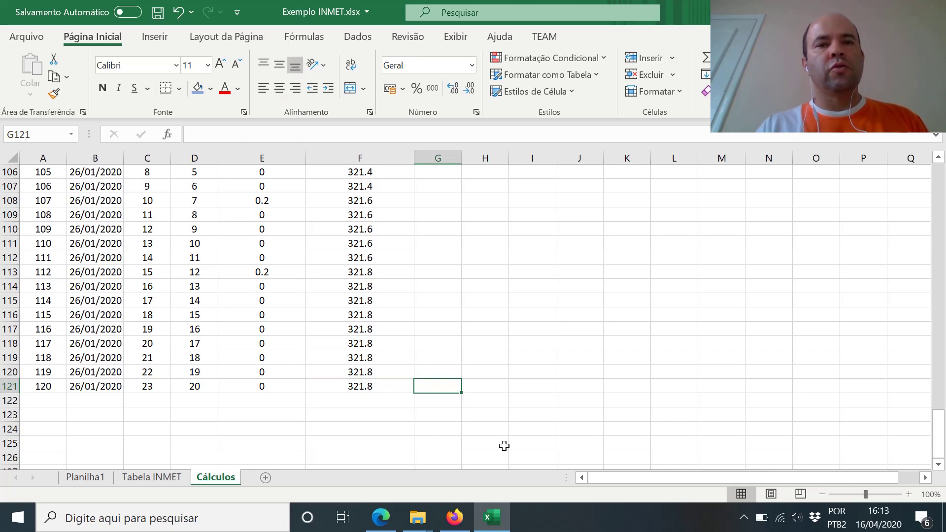
pyautogui.write('Tota')
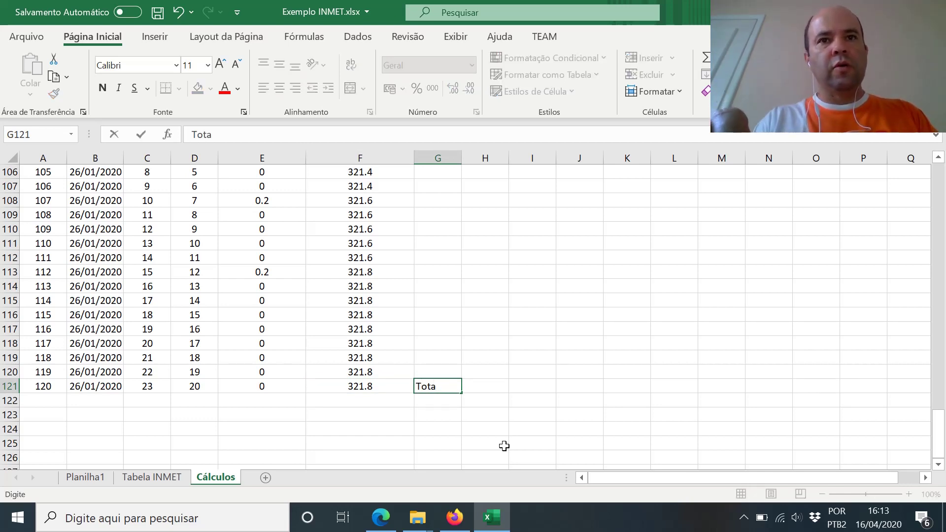
pyautogui.write('l acumu')
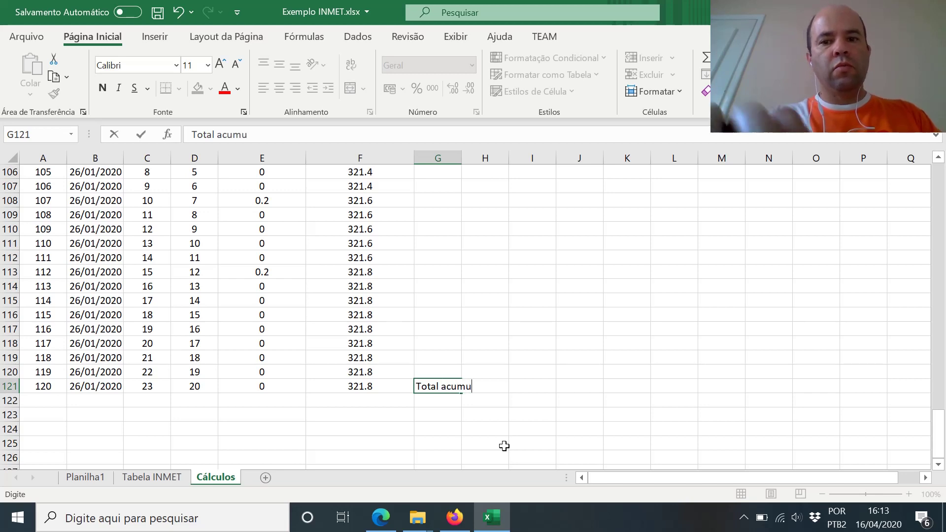
pyautogui.write('lado no p')
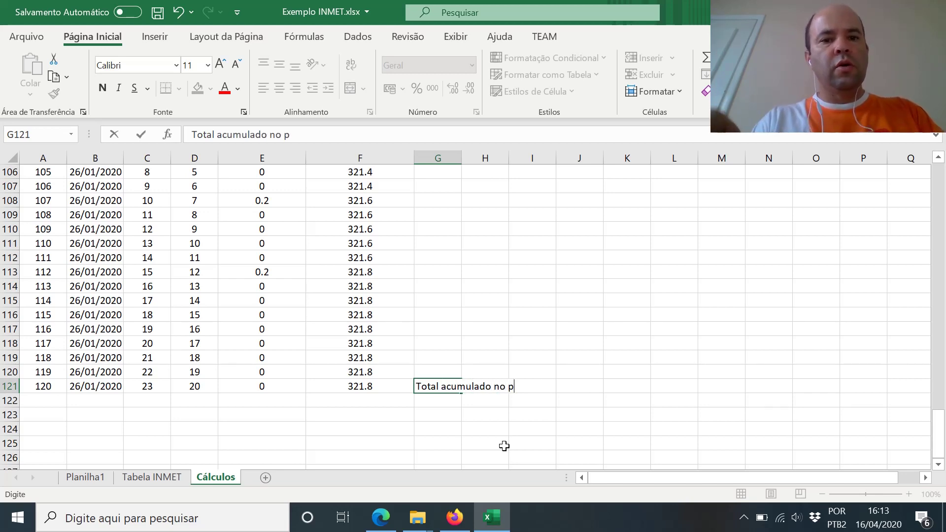
pyautogui.write('eríodo')
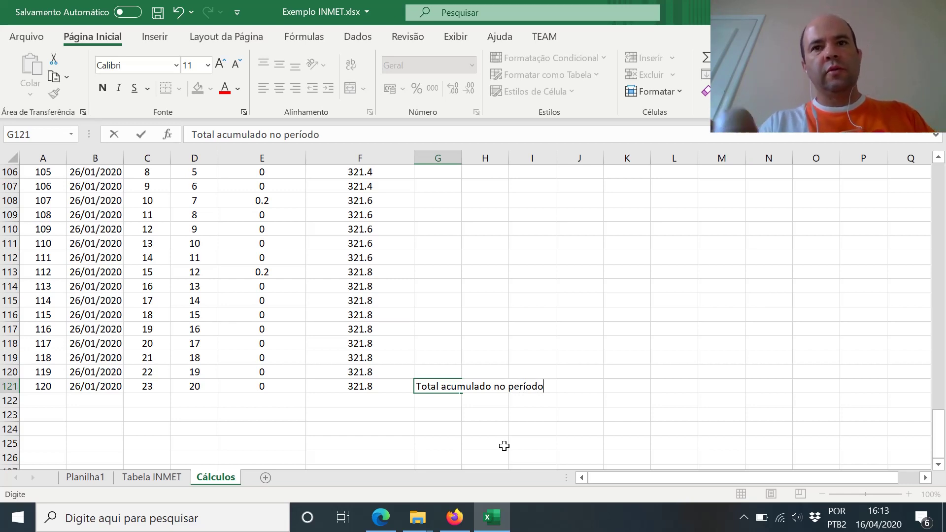
pyautogui.press('Return')
pyautogui.press('Up')
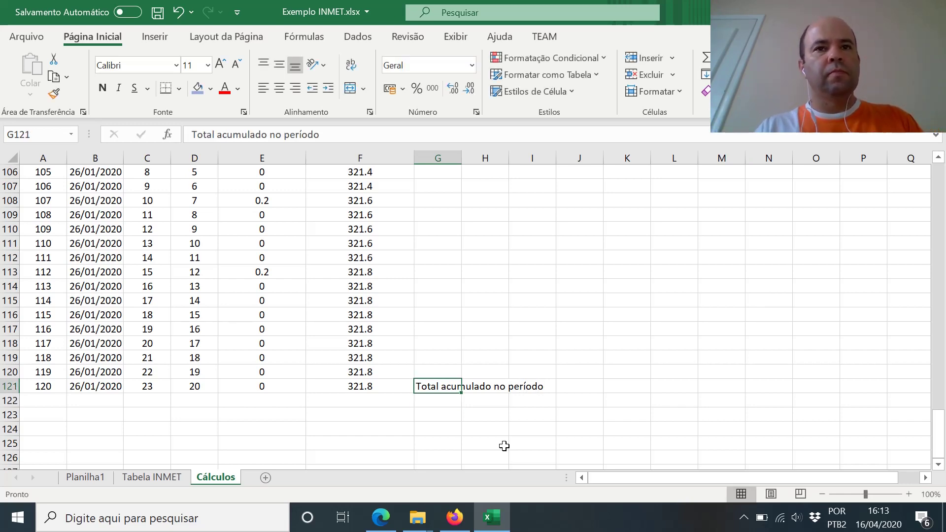
pyautogui.hotkey('ctrl', 'n')
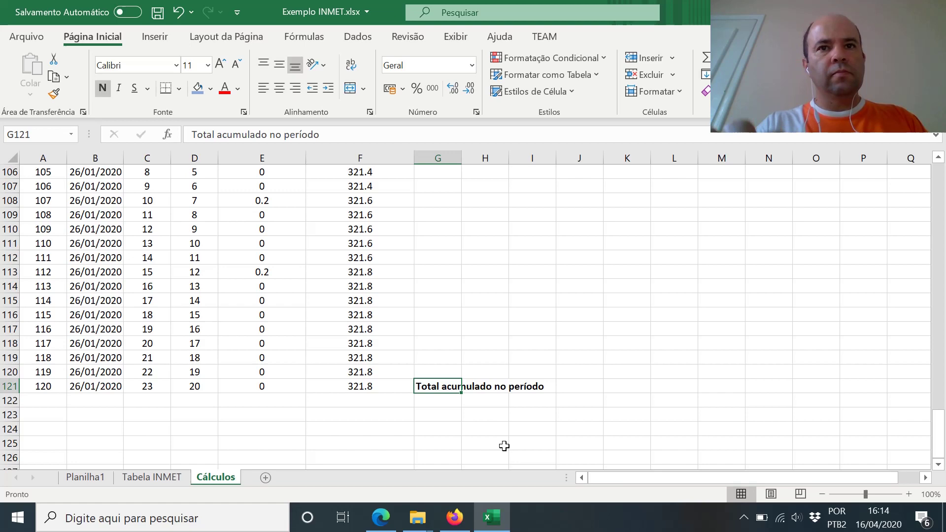
# Step: Read exercise item c) on the Planilha1 sheet, about the maximum rainfall intensity in the period
pyautogui.click(87, 477)
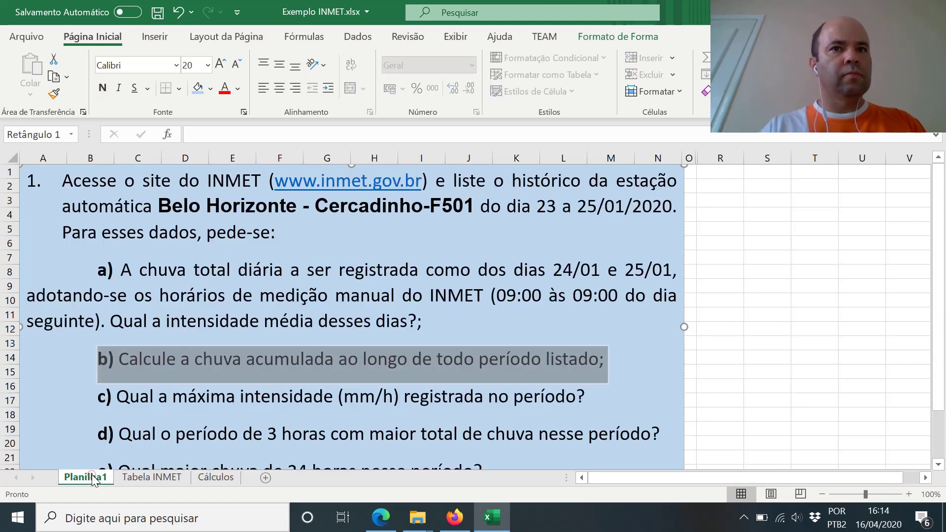
pyautogui.click(191, 405)
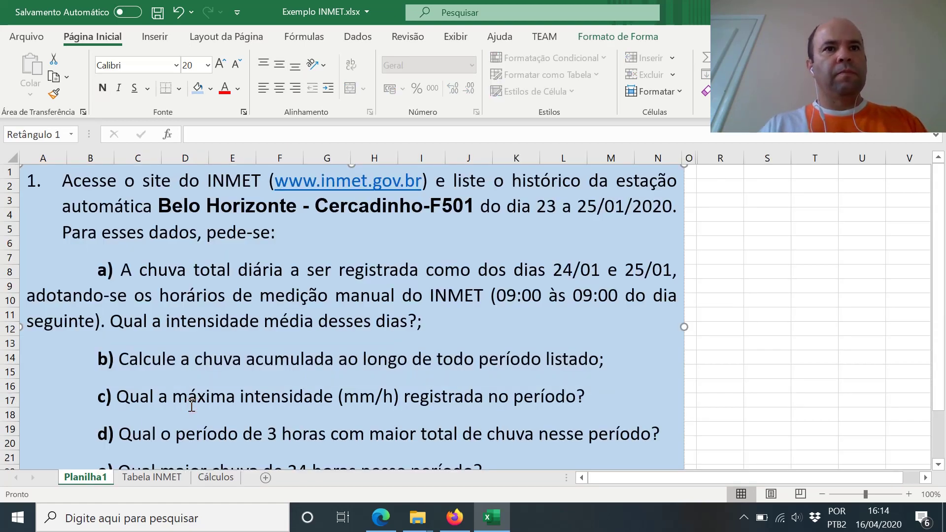
pyautogui.click(488, 525)
pyautogui.click(488, 525)
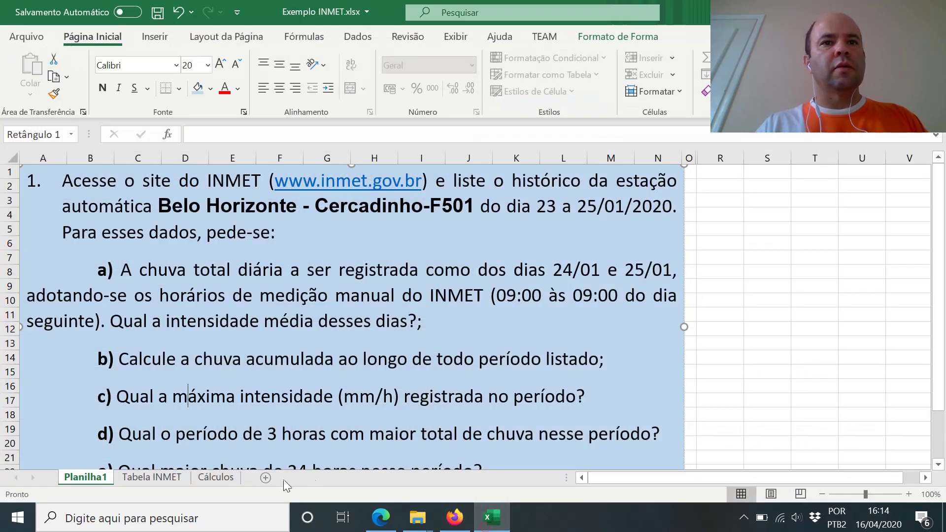
# Step: Insert a 2D clustered column chart of columns A, E and F on the Cálculos sheet and delete its title
pyautogui.click(215, 477)
pyautogui.click(369, 214)
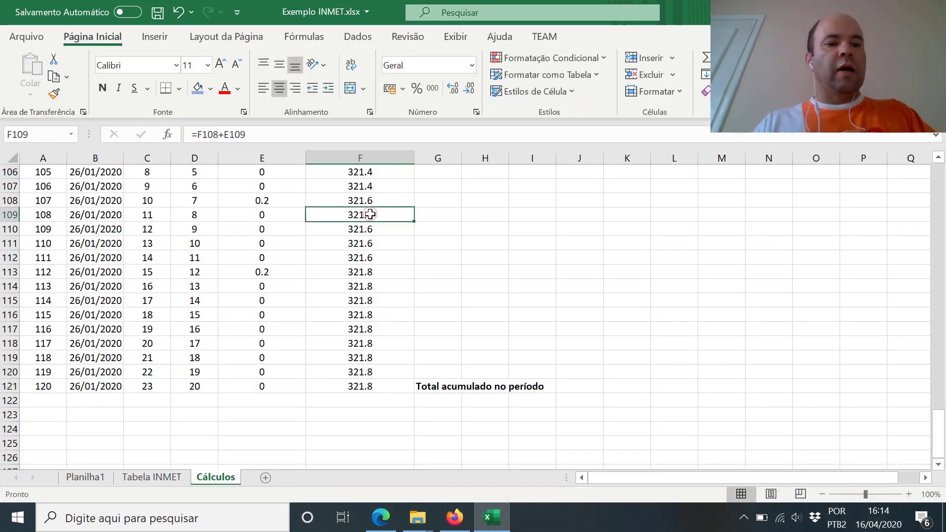
pyautogui.press('pageup')
pyautogui.press('pageup')
pyautogui.press('pageup')
pyautogui.press('pageup')
pyautogui.press('pageup')
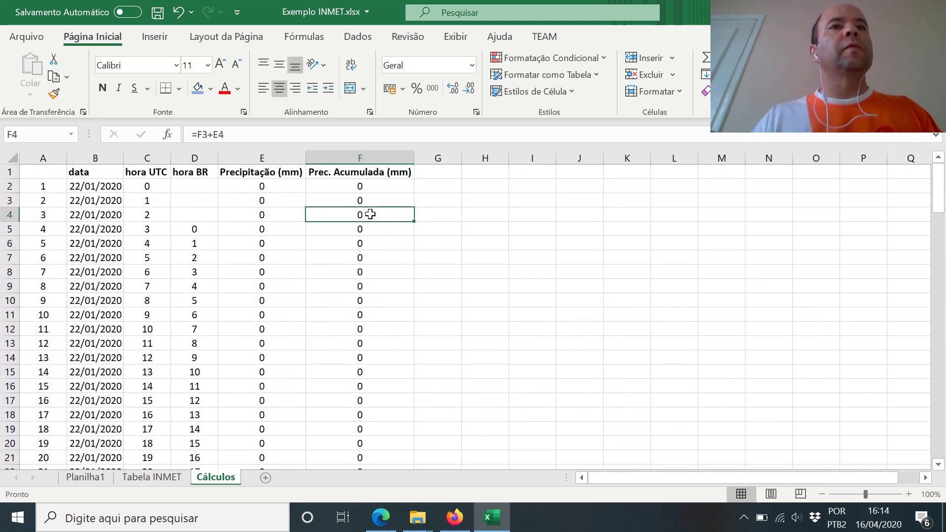
pyautogui.click(49, 156)
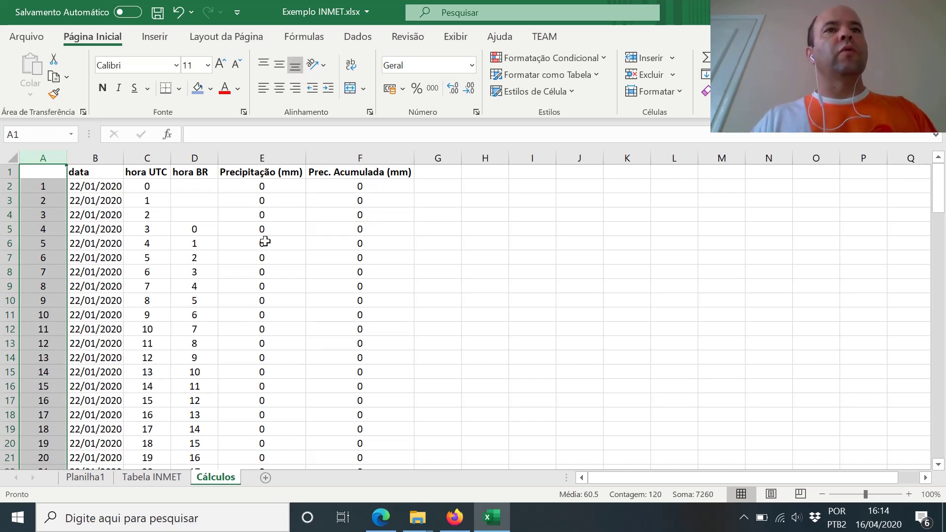
pyautogui.moveTo(260, 157); pyautogui.dragTo(368, 161)
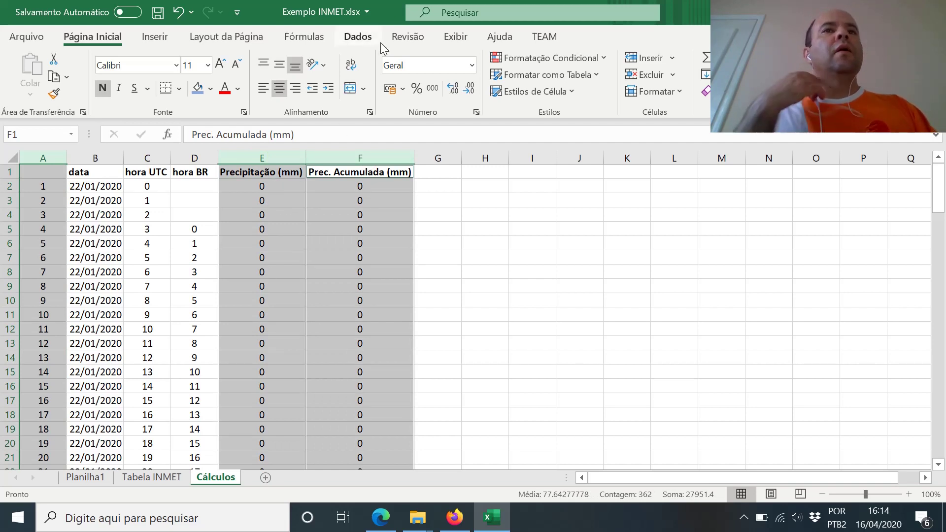
pyautogui.click(148, 36)
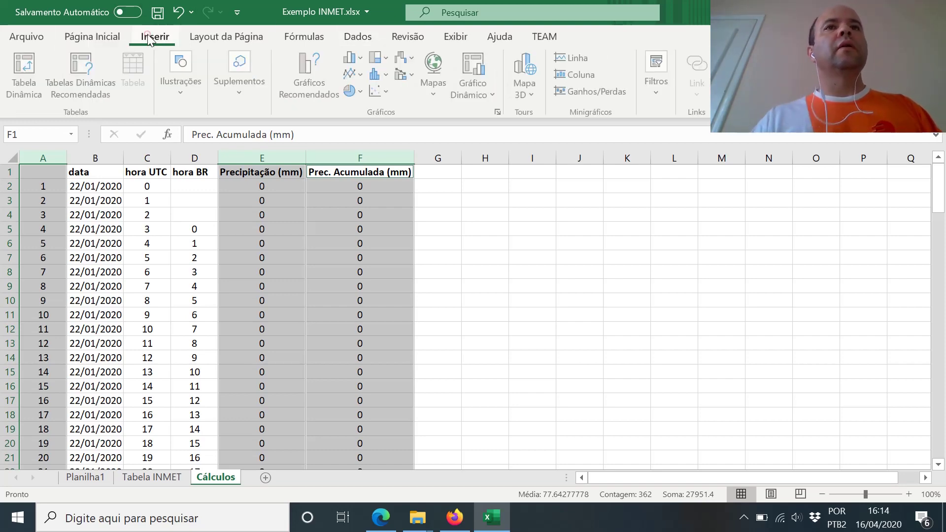
pyautogui.click(363, 58)
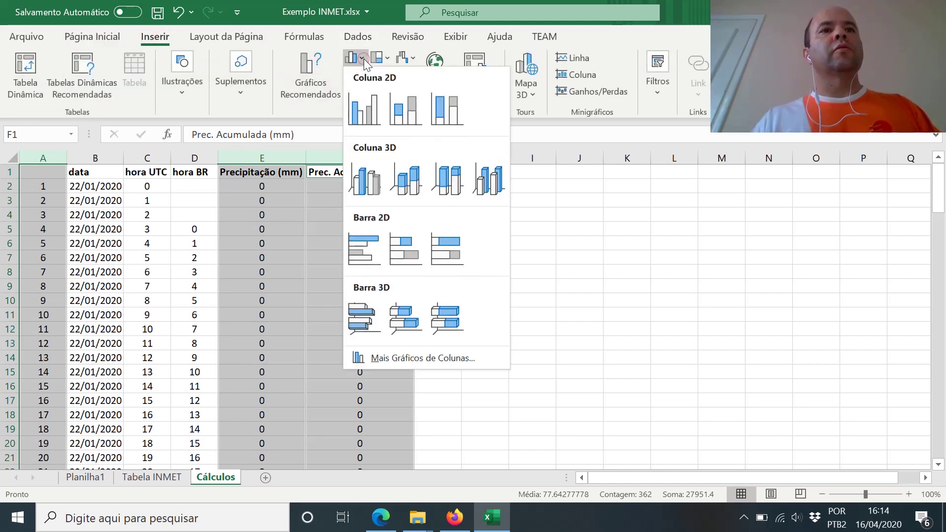
pyautogui.click(367, 111)
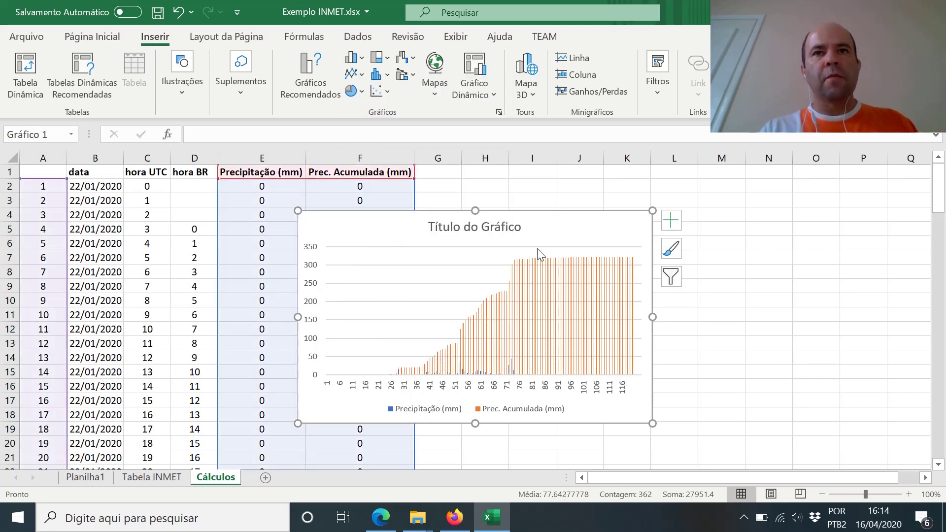
pyautogui.click(503, 229)
pyautogui.press('Delete')
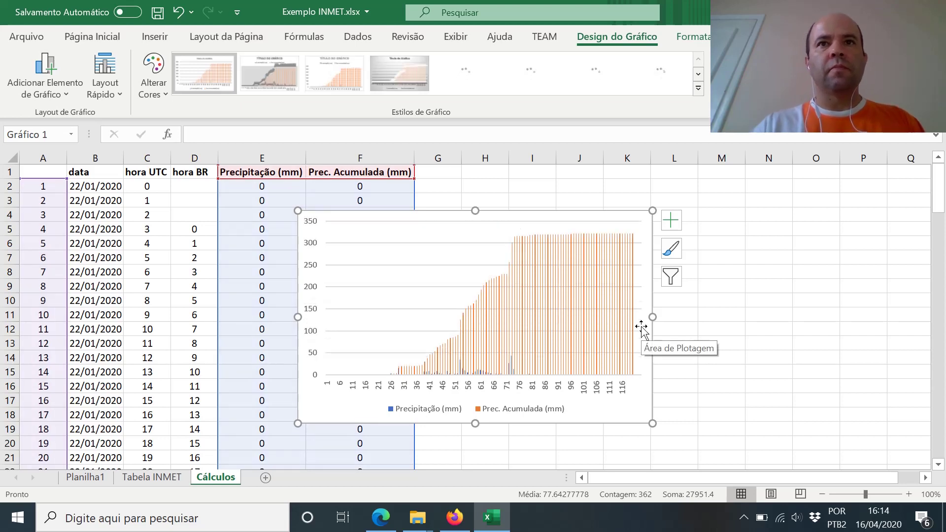
pyautogui.click(727, 275)
pyautogui.click(430, 220)
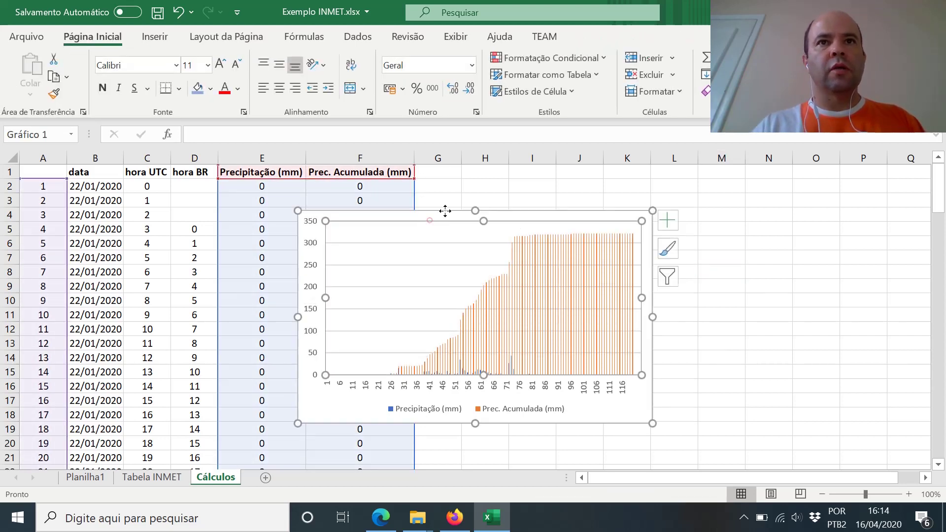
pyautogui.moveTo(445, 211); pyautogui.dragTo(517, 211)
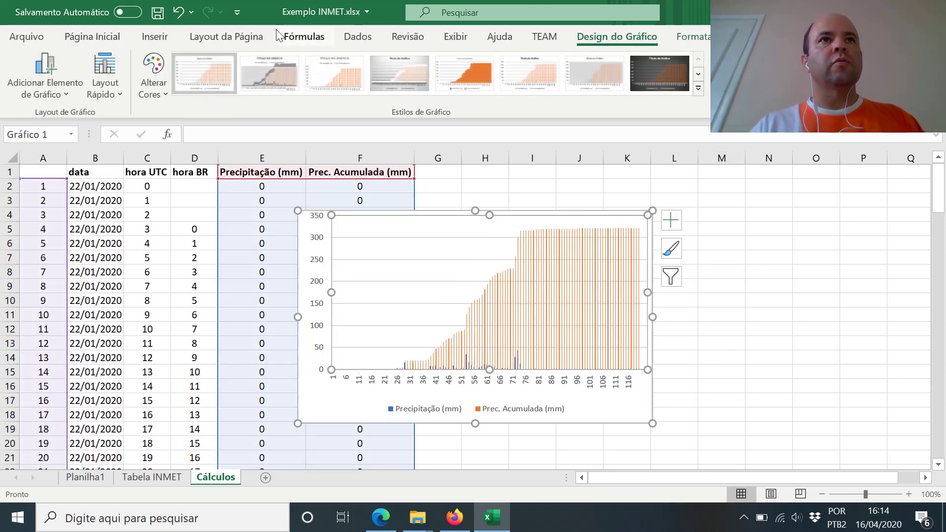
pyautogui.click(178, 12)
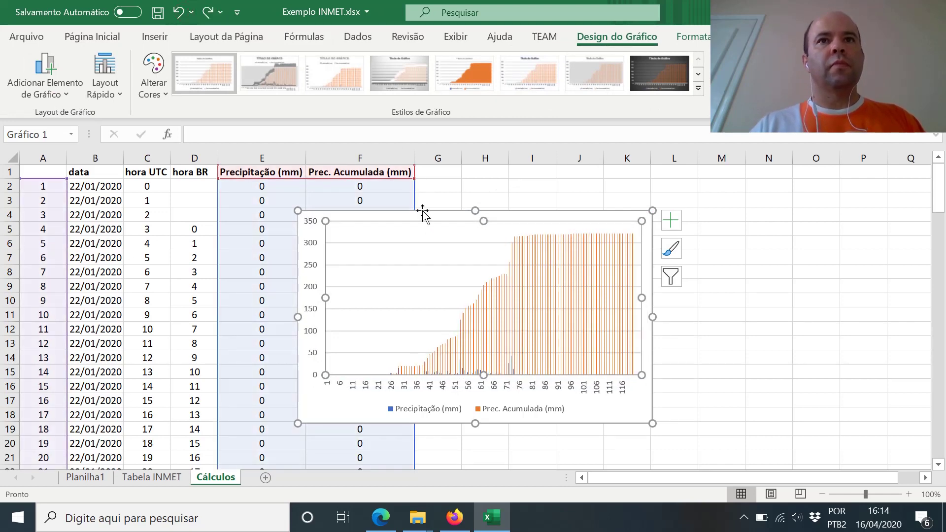
# Step: Reposition the chart so it starts in column D and widen it to column P
pyautogui.moveTo(422, 211); pyautogui.dragTo(328, 204)
pyautogui.moveTo(559, 311); pyautogui.dragTo(871, 313)
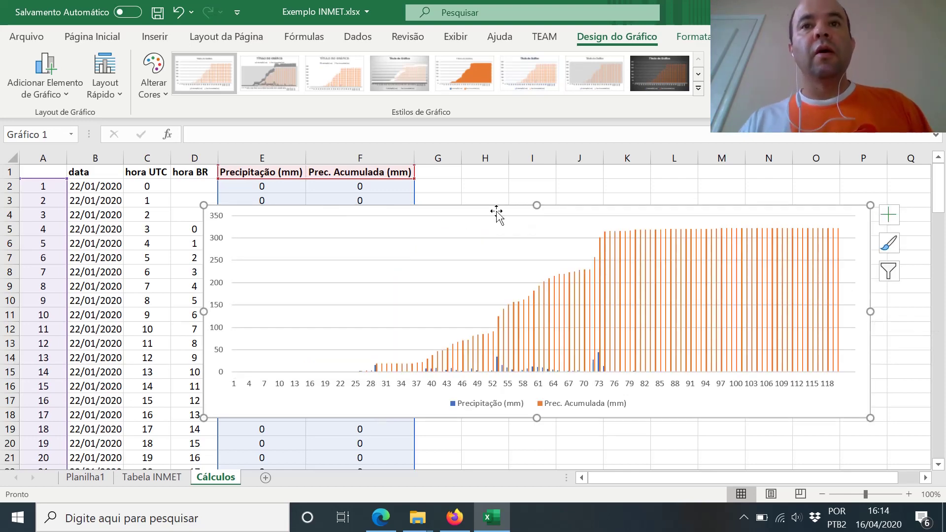
# Step: Plot the chart's Prec. Acumulada (mm) series on the secondary axis
pyautogui.moveTo(604, 292)
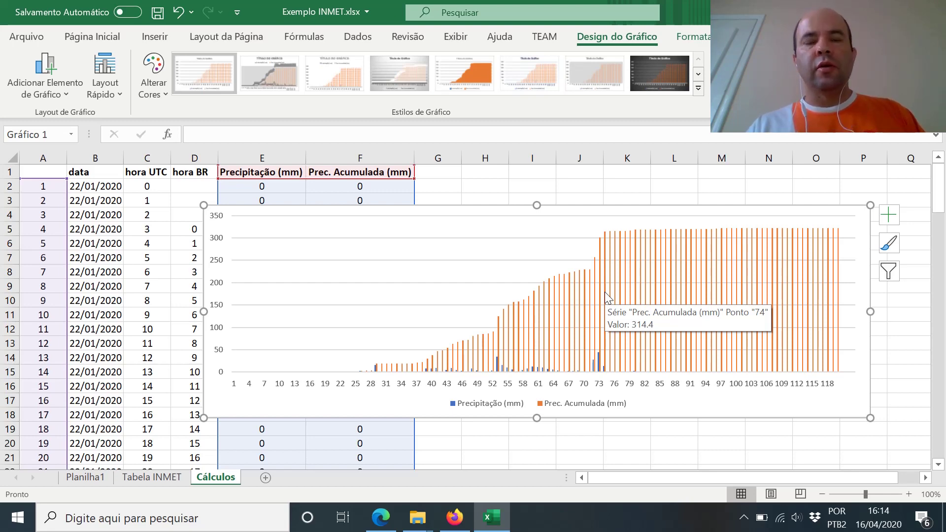
pyautogui.rightClick(604, 291)
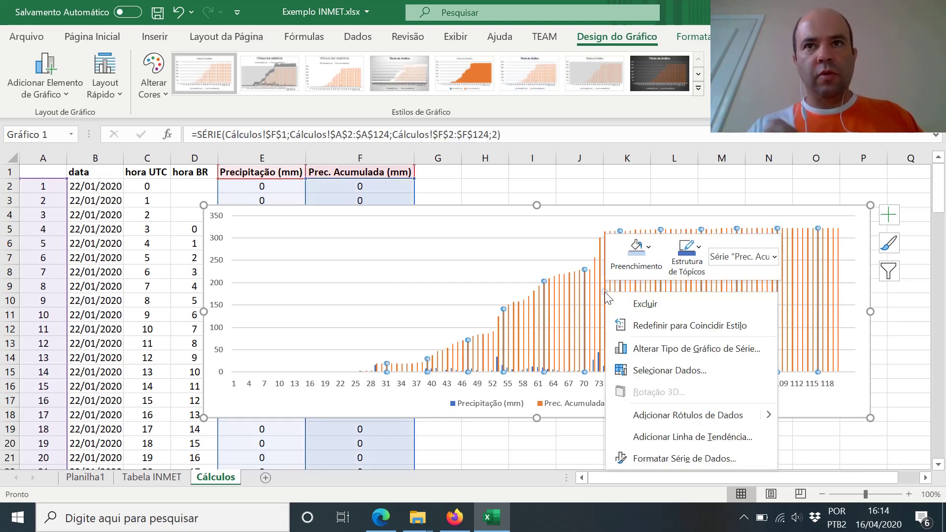
pyautogui.click(675, 460)
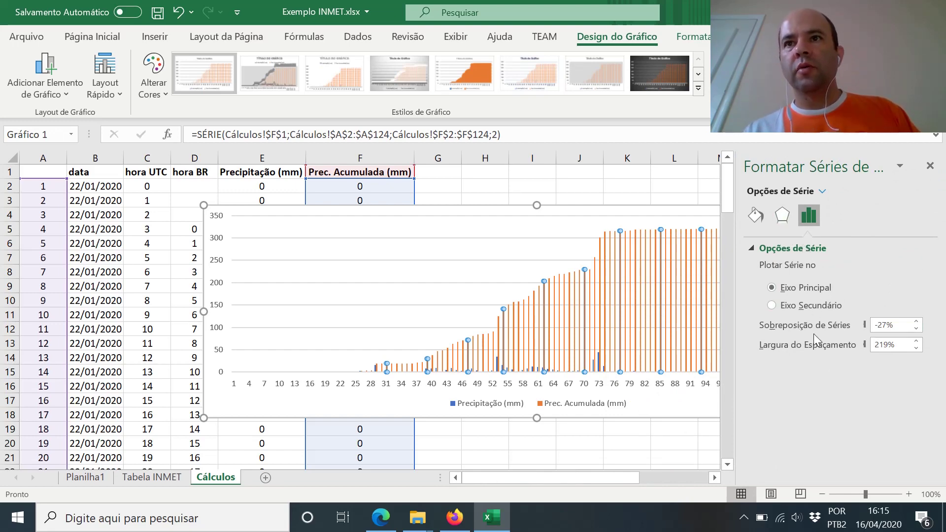
pyautogui.click(793, 309)
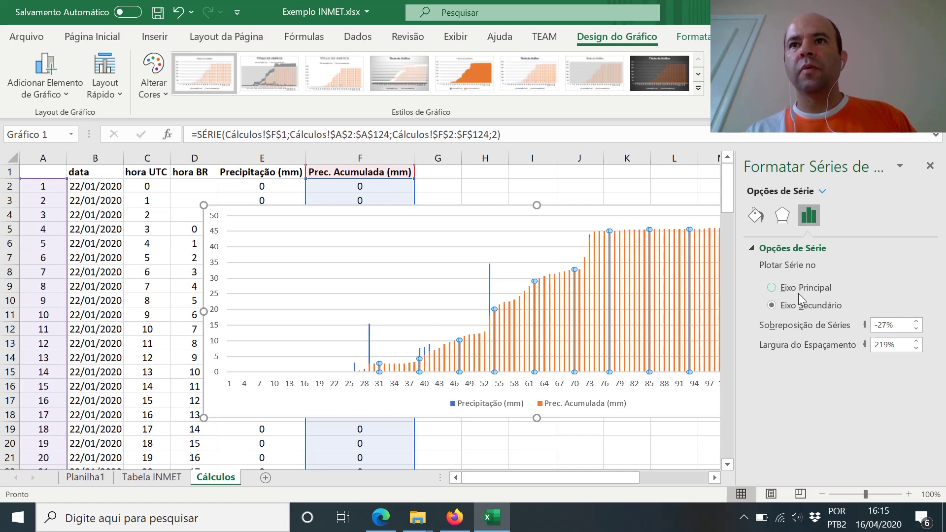
pyautogui.click(781, 217)
pyautogui.click(809, 215)
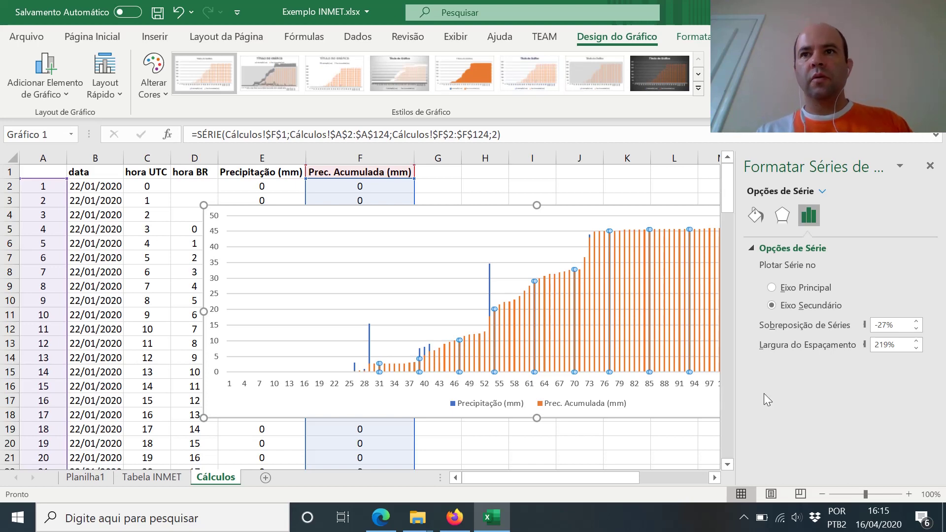
pyautogui.moveTo(608, 480); pyautogui.dragTo(667, 481)
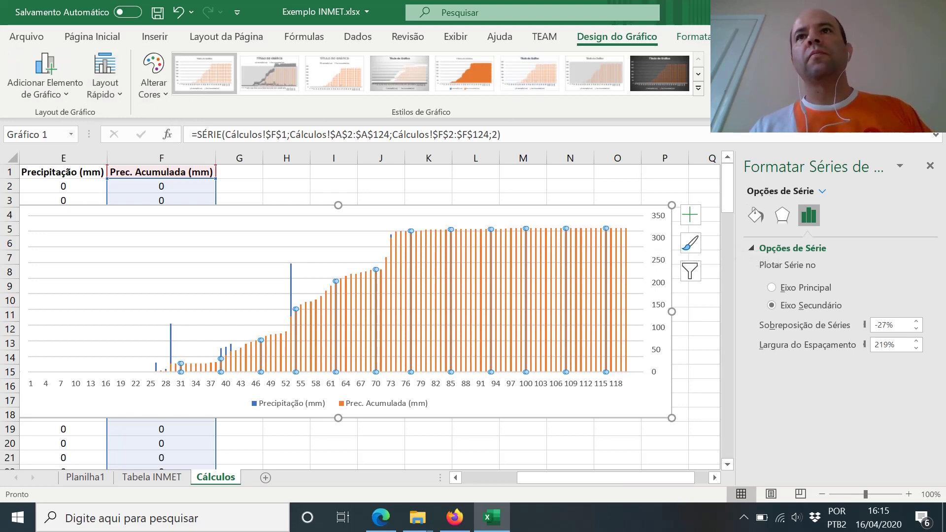
pyautogui.click(849, 74)
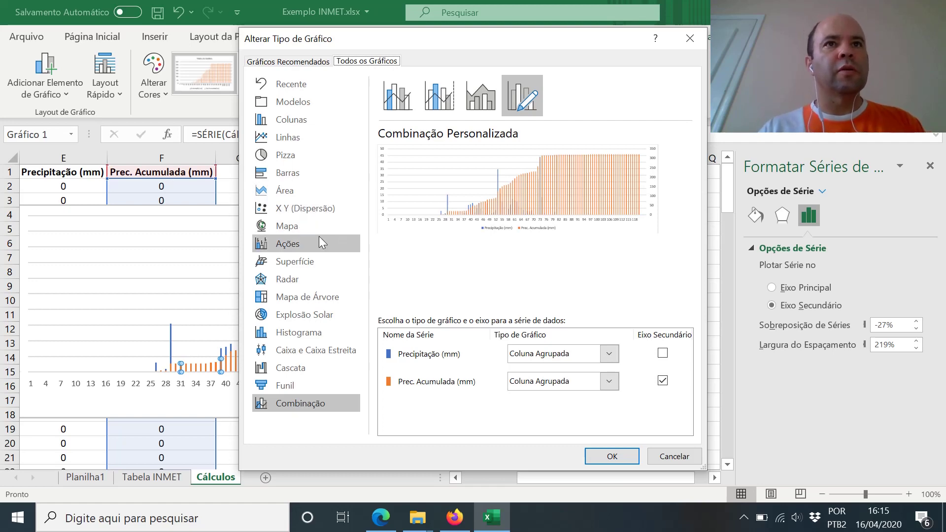
pyautogui.click(299, 139)
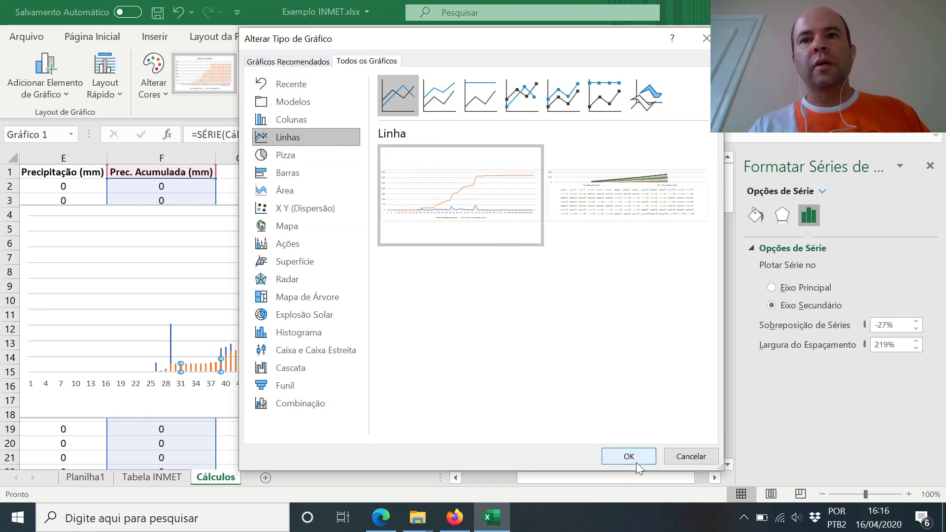
pyautogui.click(690, 463)
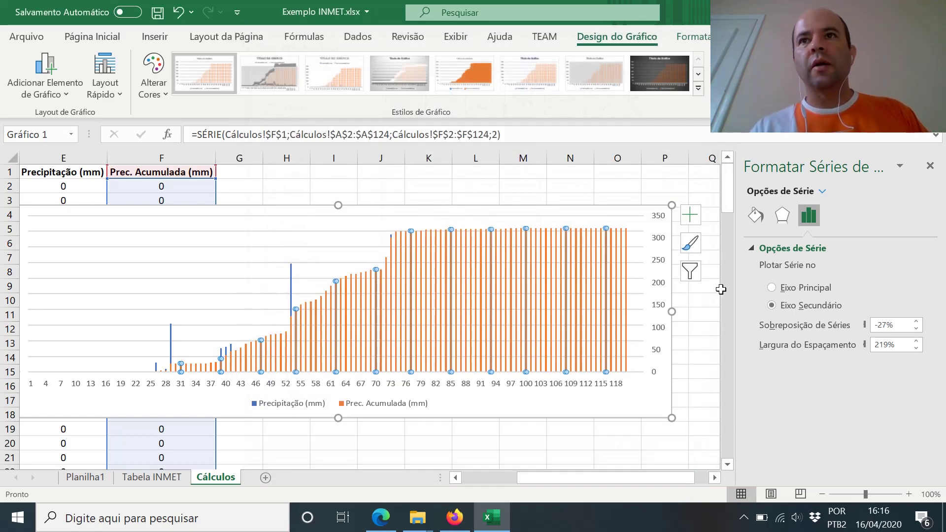
pyautogui.click(732, 360)
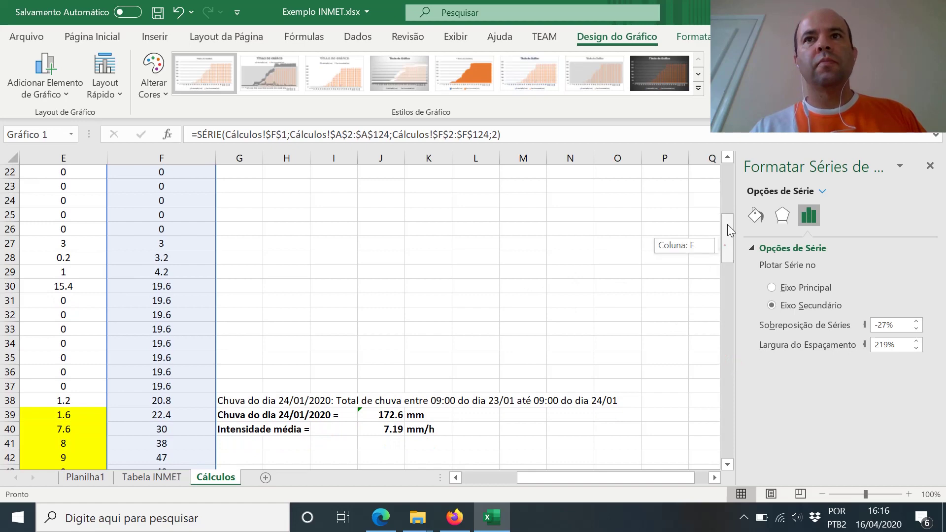
pyautogui.click(731, 188)
# Step: Change the Prec. Acumulada (mm) series to a Line on the secondary axis and close the formatting pane
pyautogui.rightClick(658, 283)
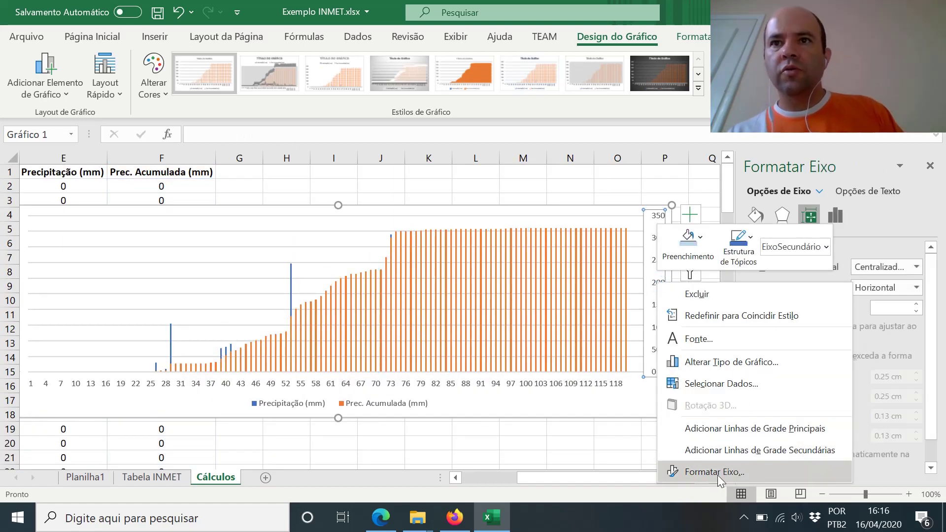
pyautogui.click(762, 363)
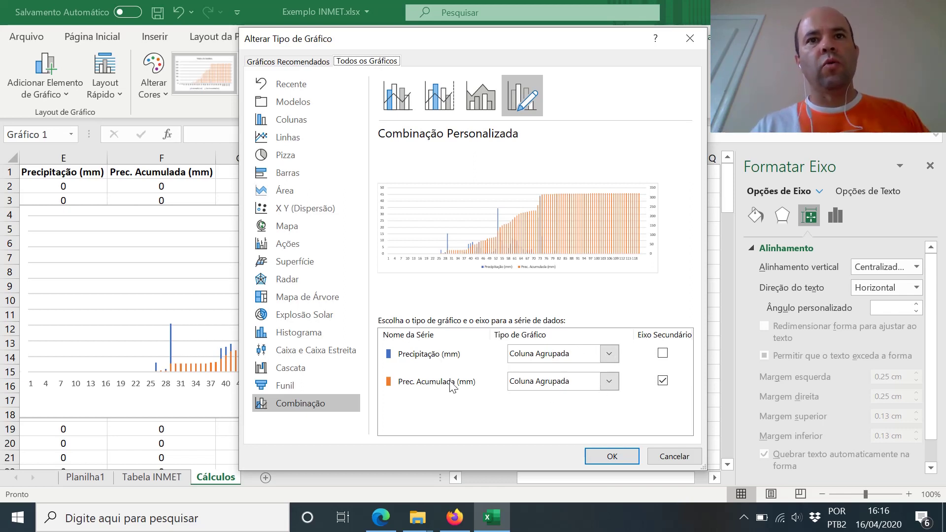
pyautogui.click(609, 381)
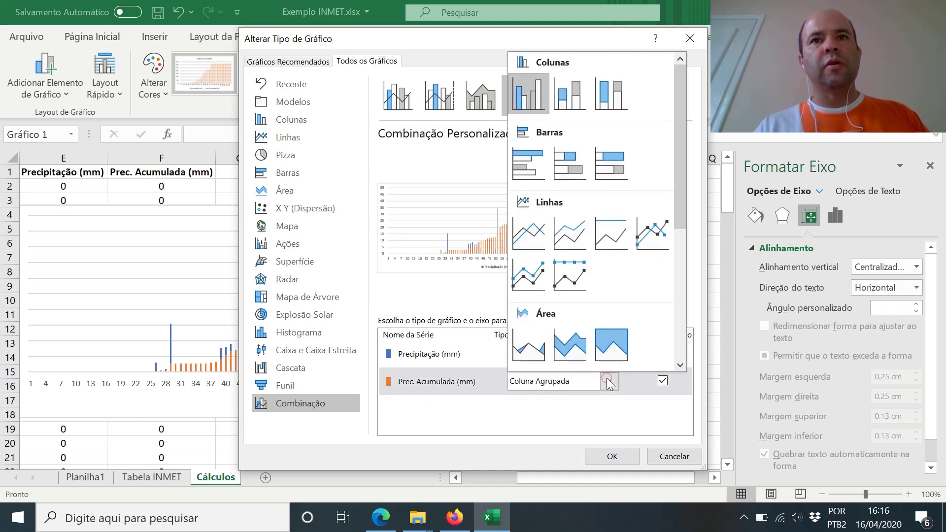
pyautogui.click(533, 232)
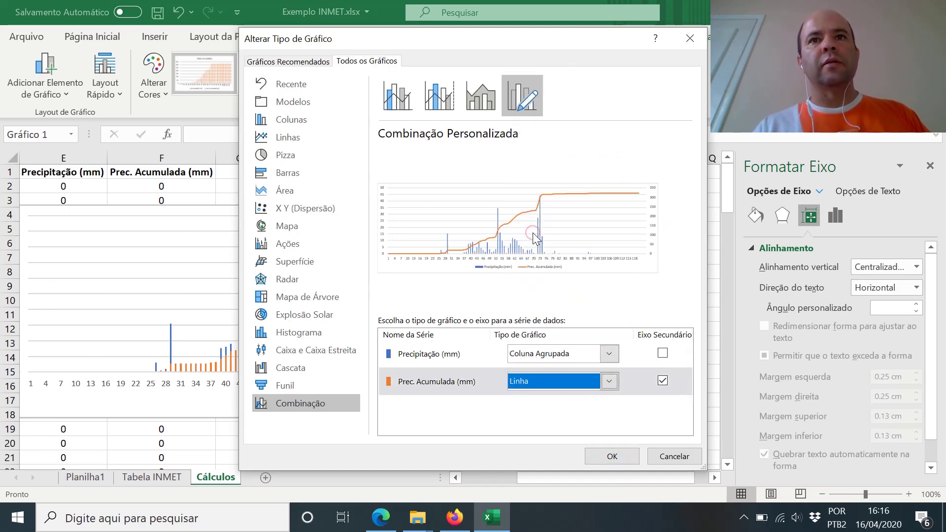
pyautogui.click(621, 457)
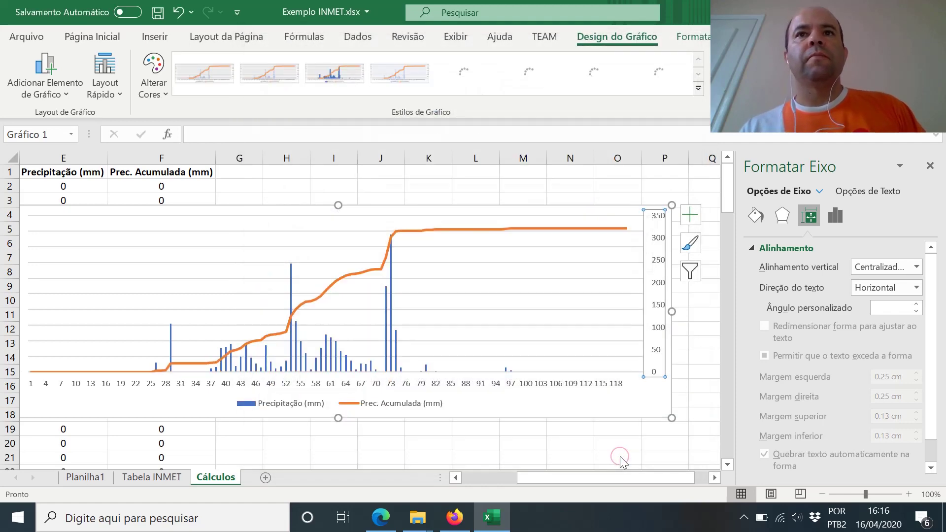
pyautogui.click(410, 427)
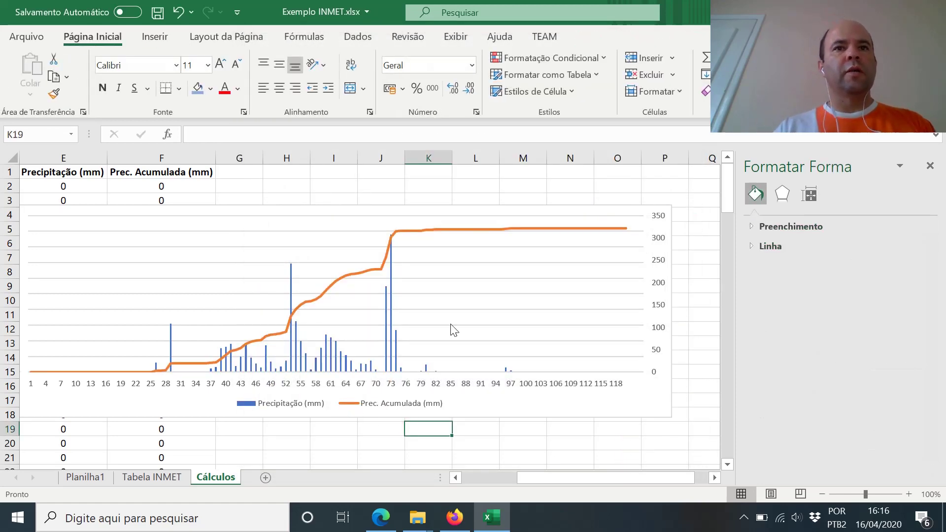
pyautogui.moveTo(596, 479); pyautogui.dragTo(572, 484)
pyautogui.click(929, 165)
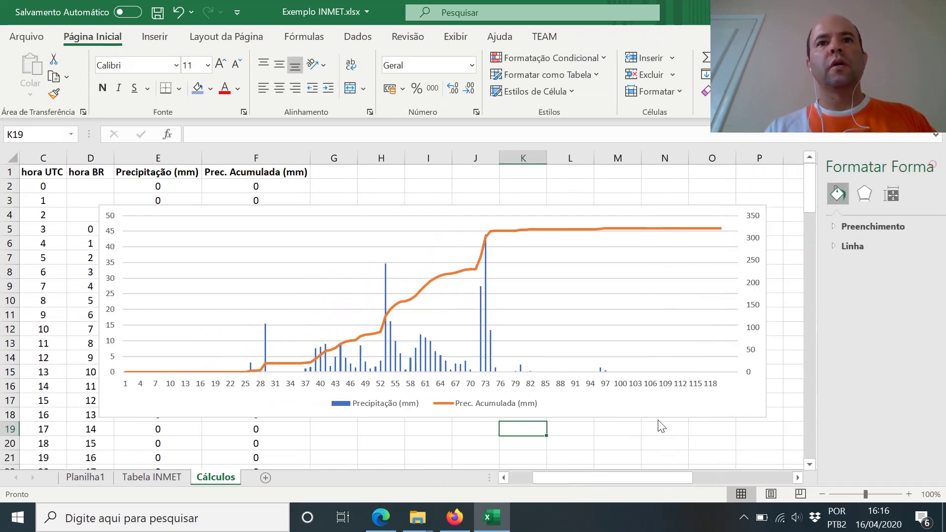
pyautogui.moveTo(681, 478); pyautogui.dragTo(664, 480)
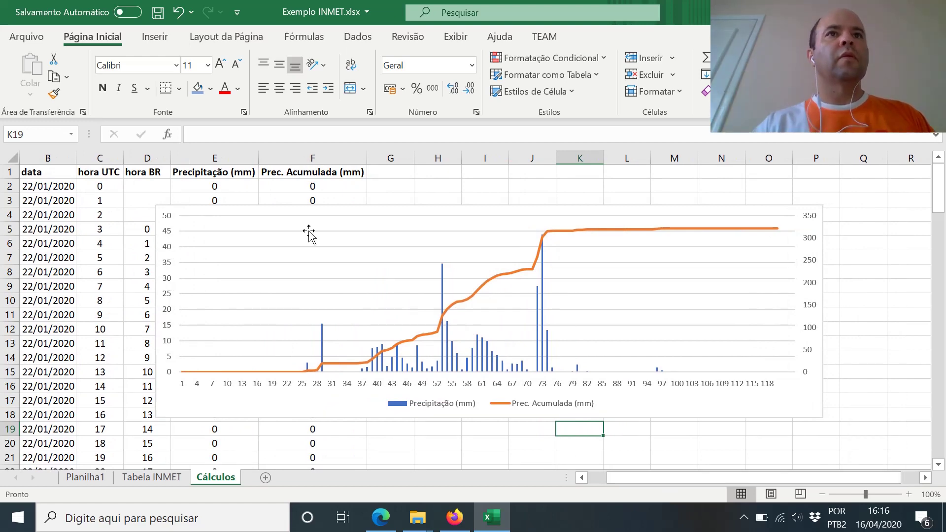
# Step: Add a primary vertical axis title to the chart reading "Precipitação (mm)"
pyautogui.click(359, 212)
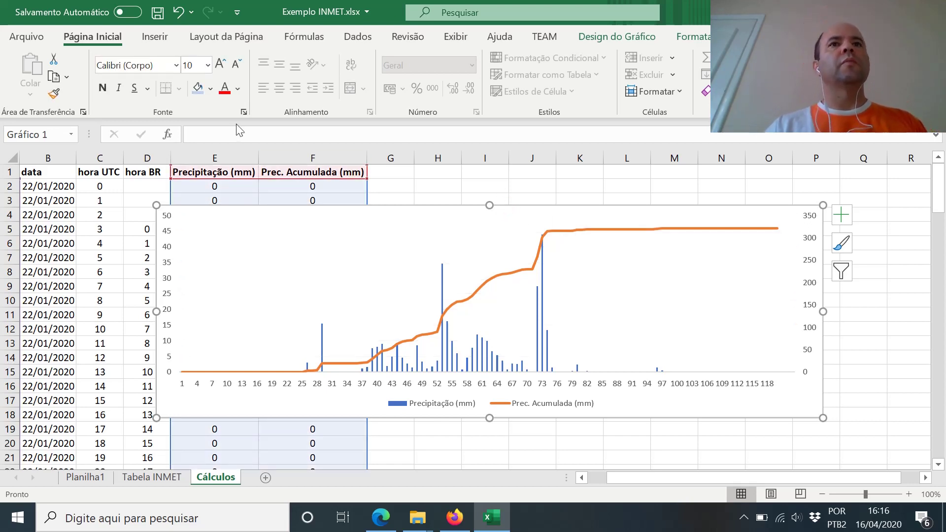
pyautogui.click(681, 44)
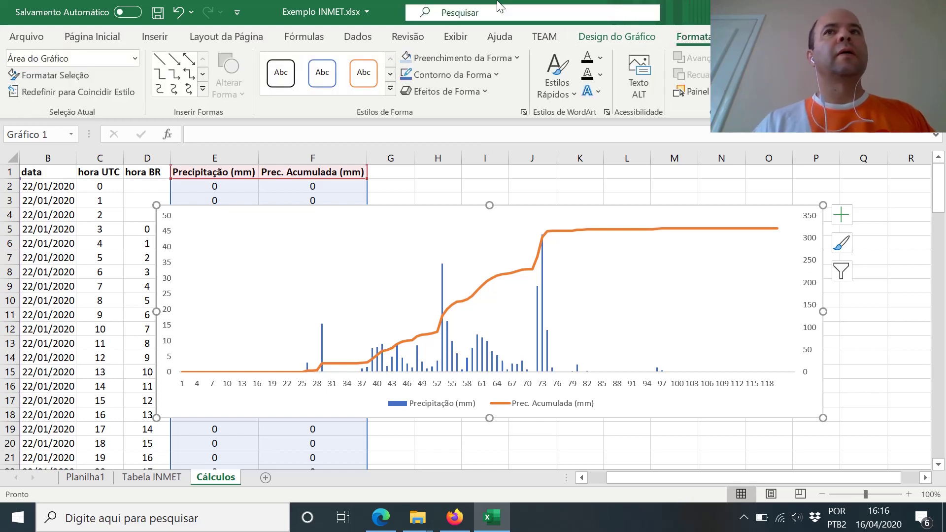
pyautogui.click(650, 41)
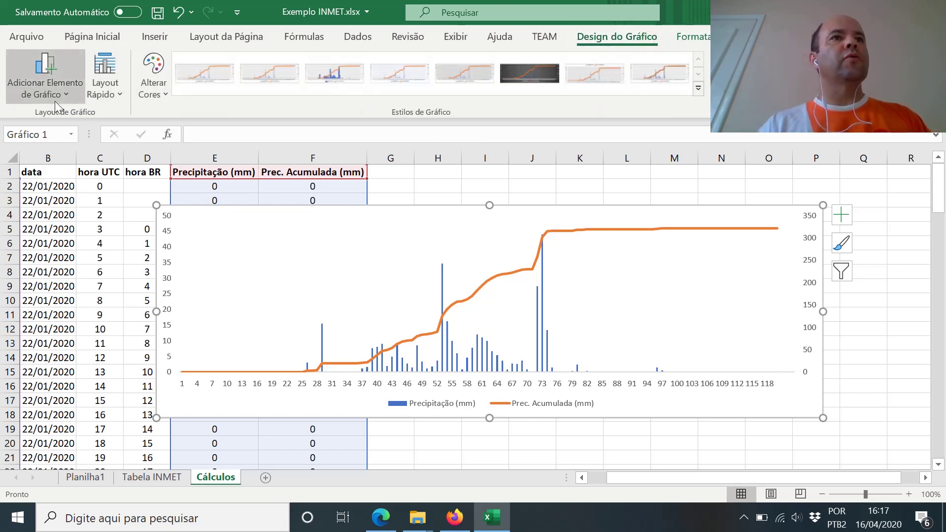
pyautogui.click(62, 96)
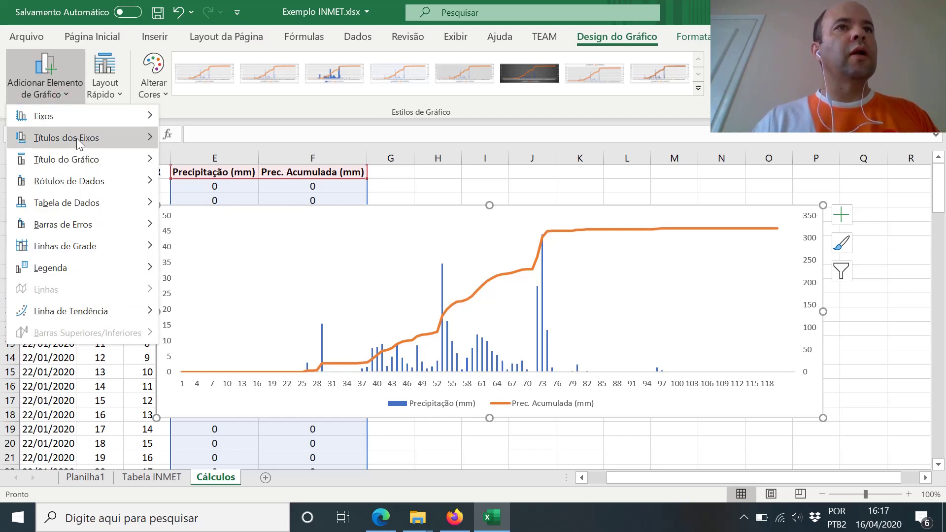
pyautogui.moveTo(78, 142)
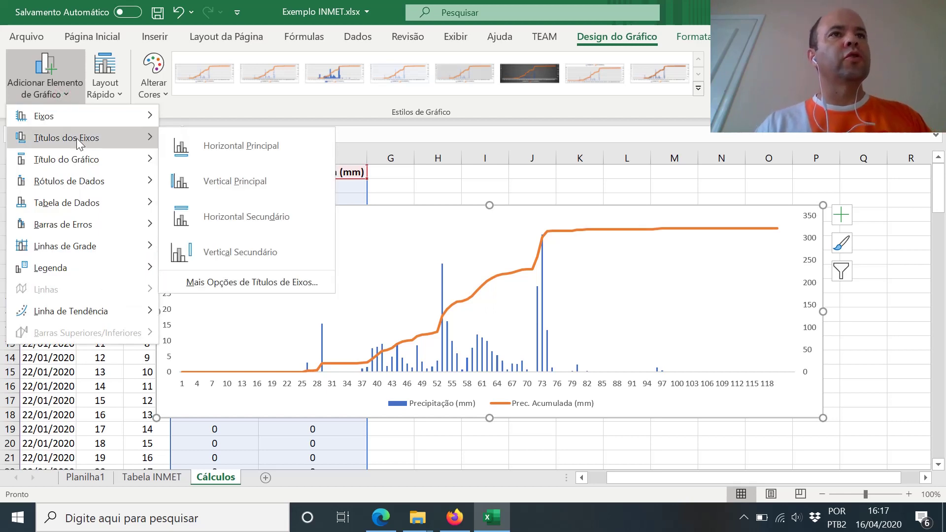
pyautogui.click(268, 182)
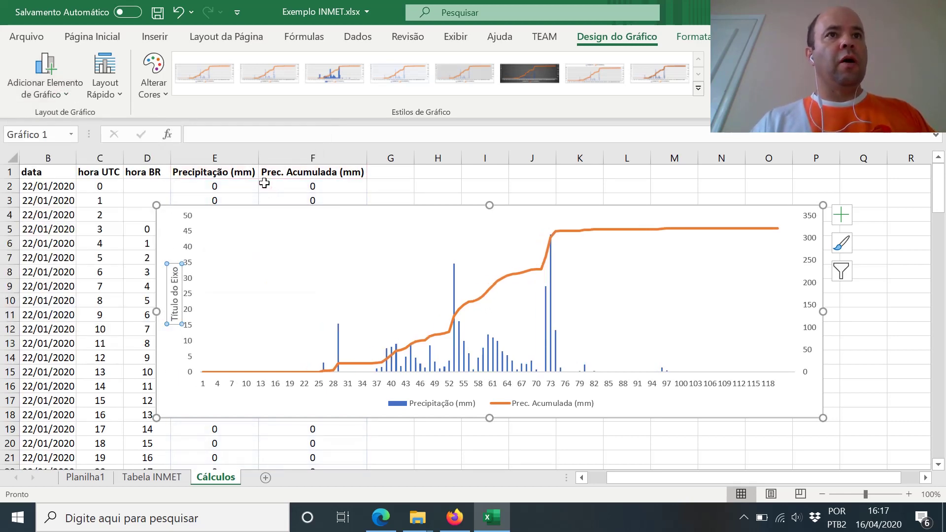
pyautogui.click(202, 134)
pyautogui.write('Precipitação')
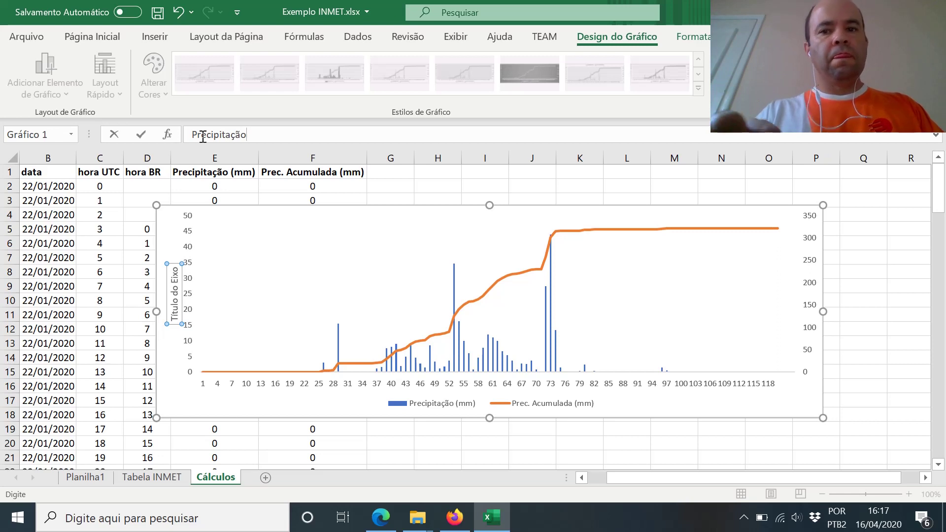
pyautogui.write(' (mm)')
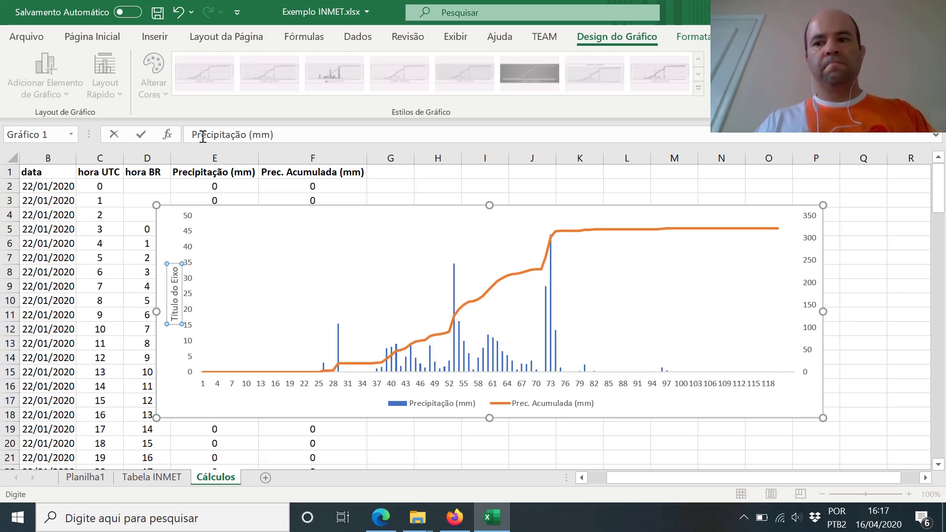
pyautogui.press('Return')
pyautogui.click(412, 458)
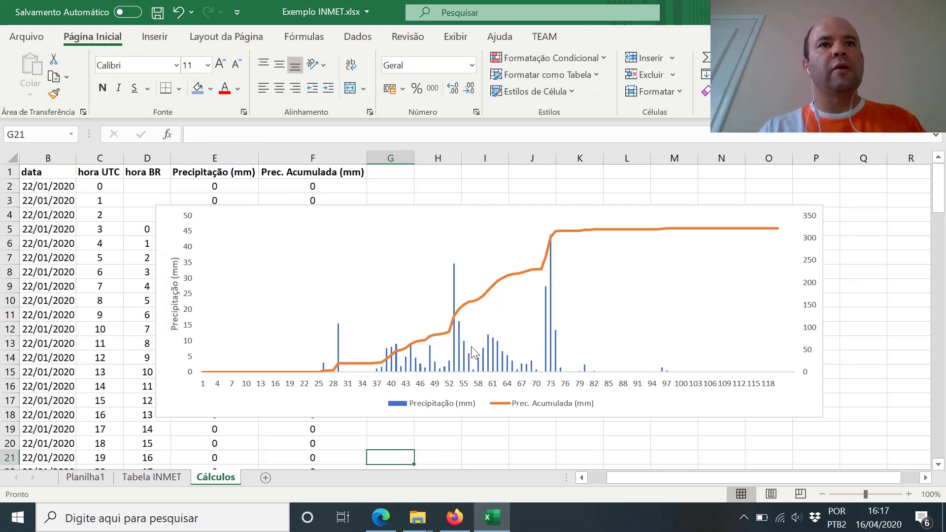
# Step: Move the chart beside the data so it starts in column G at row 1, and save the workbook
pyautogui.moveTo(311, 373)
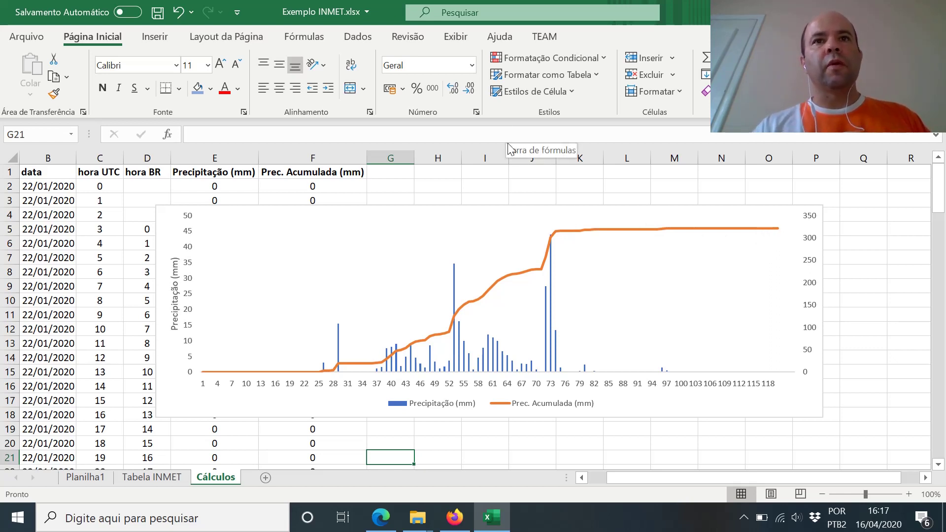
pyautogui.click(321, 207)
pyautogui.moveTo(494, 205); pyautogui.dragTo(549, 172)
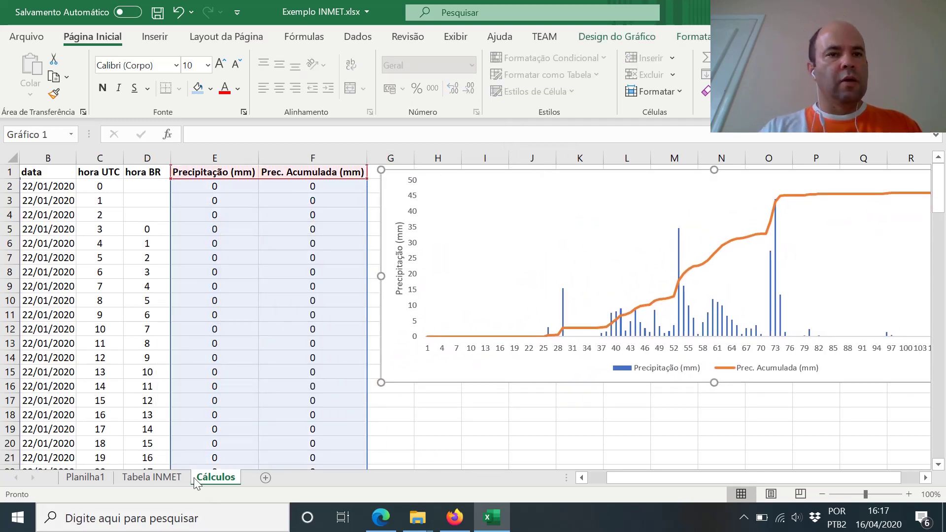
pyautogui.click(155, 15)
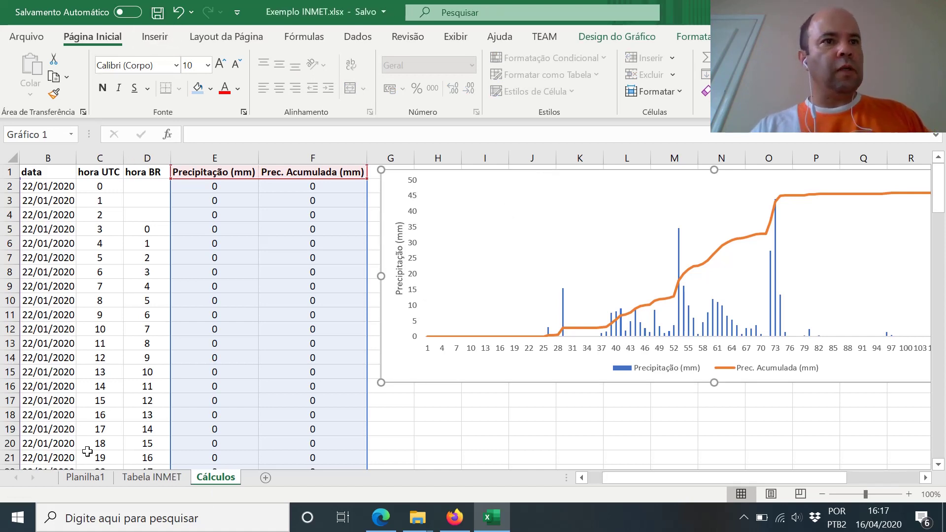
# Step: Reread exercise items b) and c) on the Planilha1 sheet and return to the Cálculos sheet
pyautogui.click(84, 486)
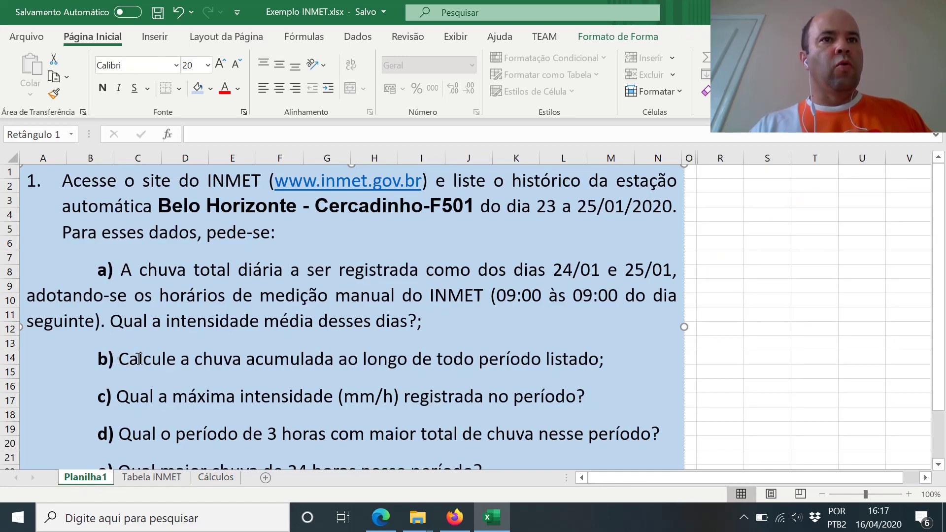
pyautogui.moveTo(139, 358); pyautogui.dragTo(262, 360)
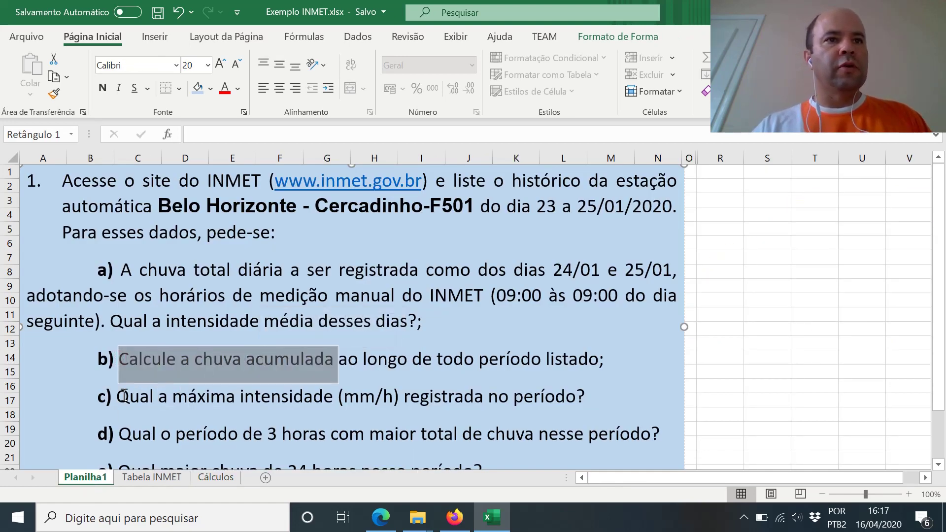
pyautogui.moveTo(119, 396); pyautogui.dragTo(560, 402)
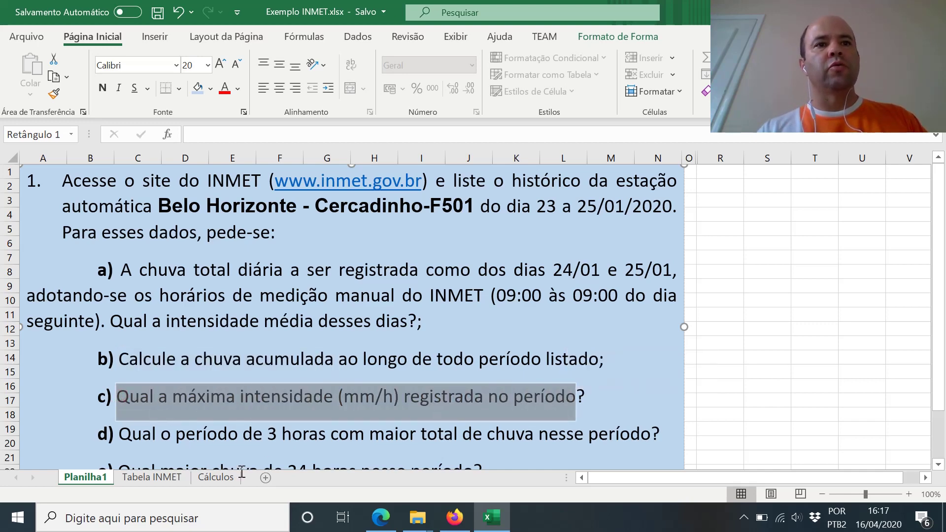
pyautogui.click(217, 478)
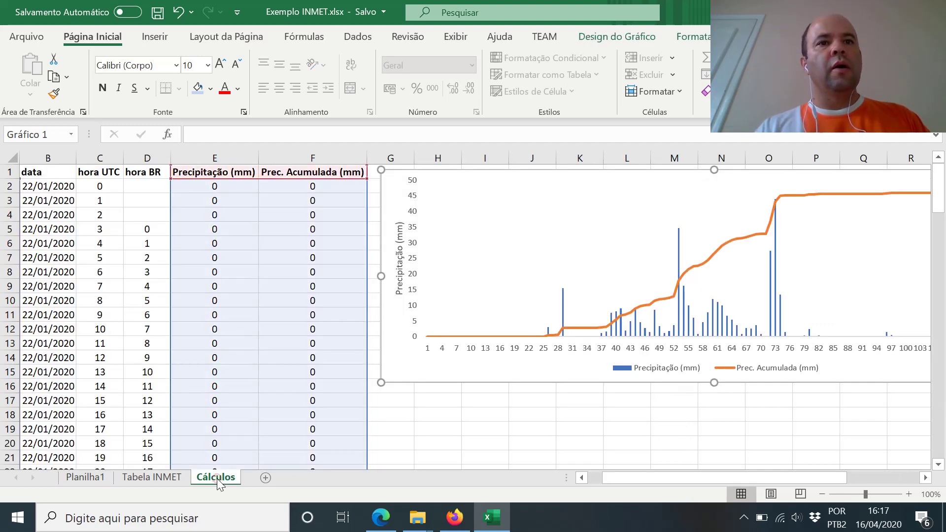
# Step: Move the chart so it starts in column J at row 3, freeing columns G to I, and select cell G1
pyautogui.click(594, 414)
pyautogui.moveTo(639, 481); pyautogui.dragTo(683, 483)
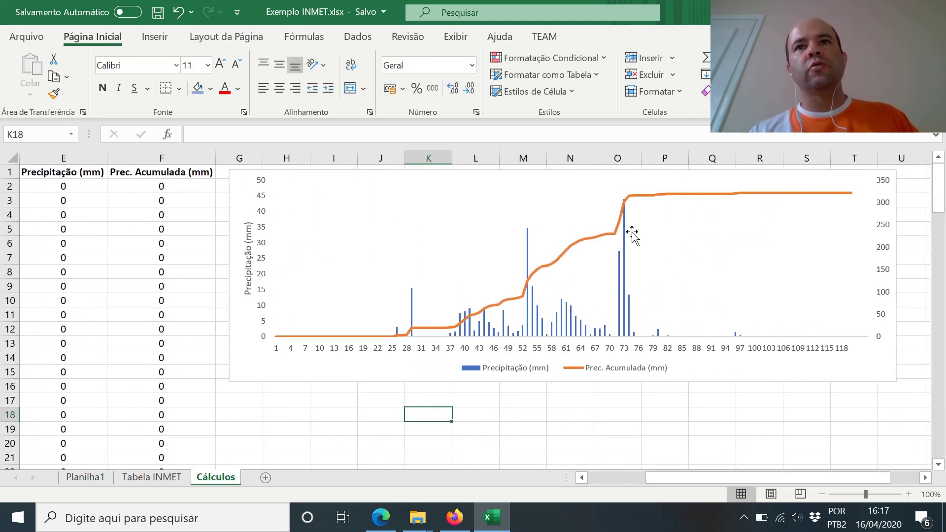
pyautogui.moveTo(625, 230)
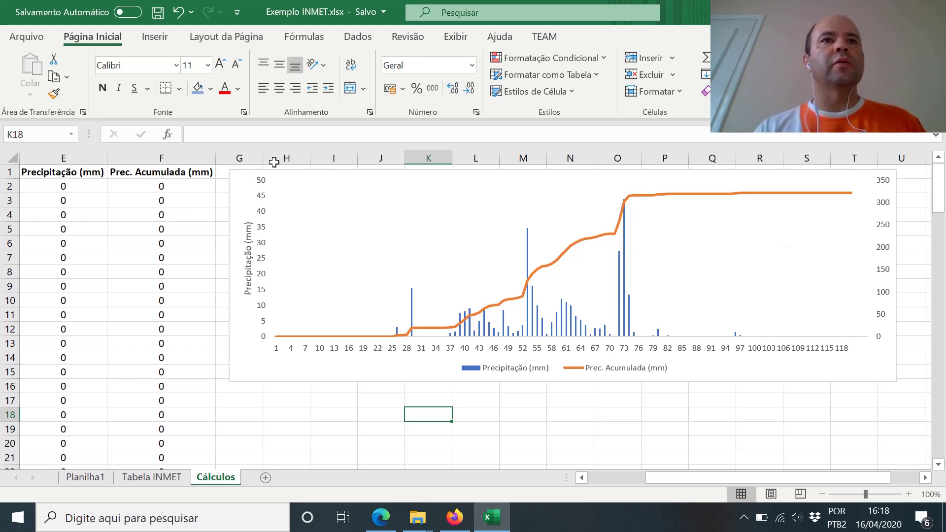
pyautogui.moveTo(272, 175); pyautogui.dragTo(420, 205)
pyautogui.click(246, 173)
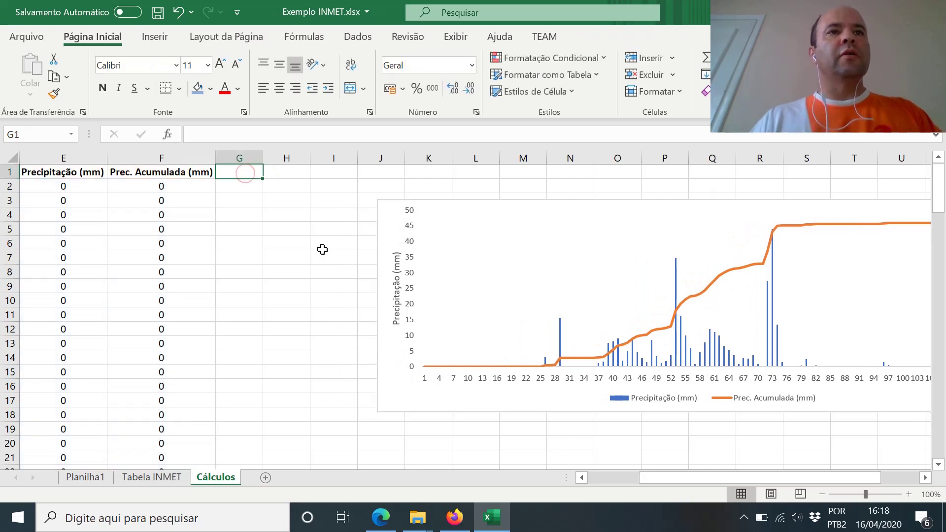
pyautogui.press('Left')
pyautogui.press('Left')
pyautogui.press('Left')
pyautogui.press('Left')
pyautogui.press('Right')
pyautogui.press('Right')
pyautogui.press('Right')
pyautogui.press('Right')
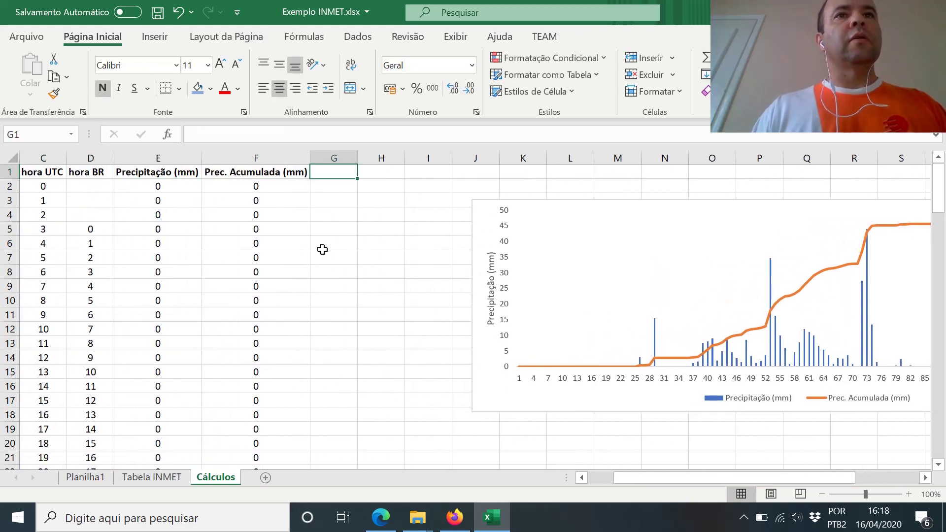
pyautogui.press('Right')
pyautogui.press('Left')
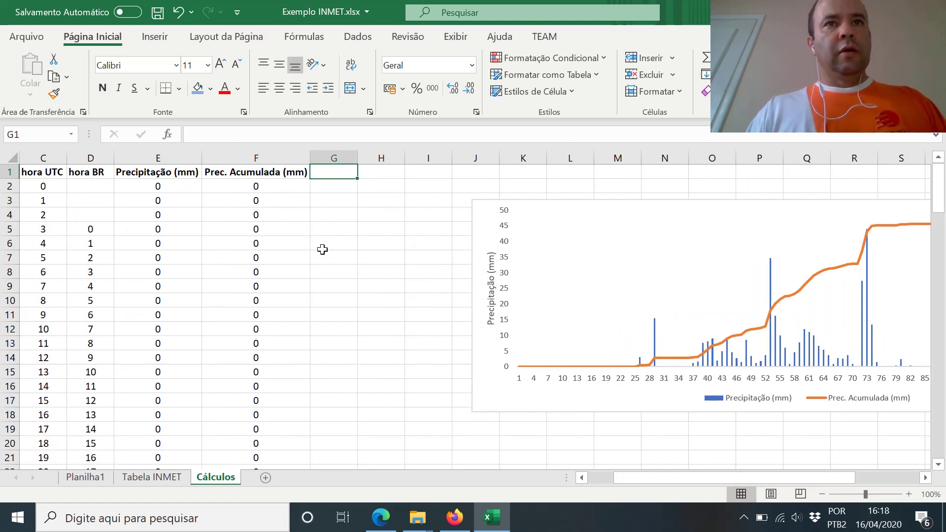
pyautogui.write('M')
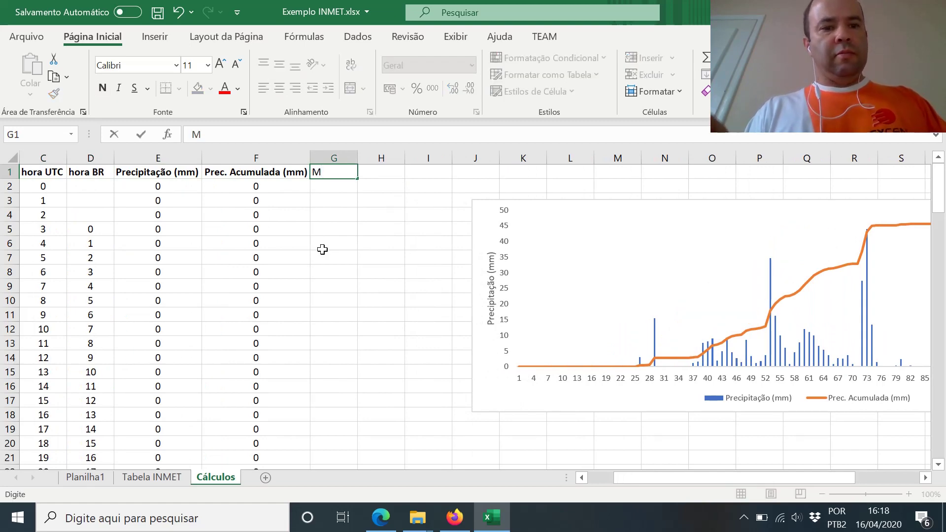
pyautogui.write('áximo')
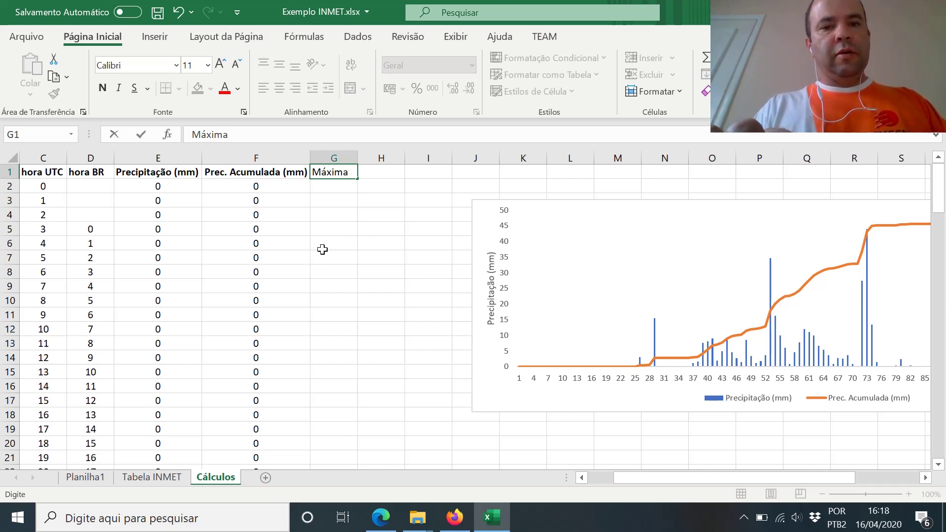
pyautogui.write('Pre')
pyautogui.press('BackSpace')
pyautogui.press('BackSpace')
pyautogui.press('BackSpace')
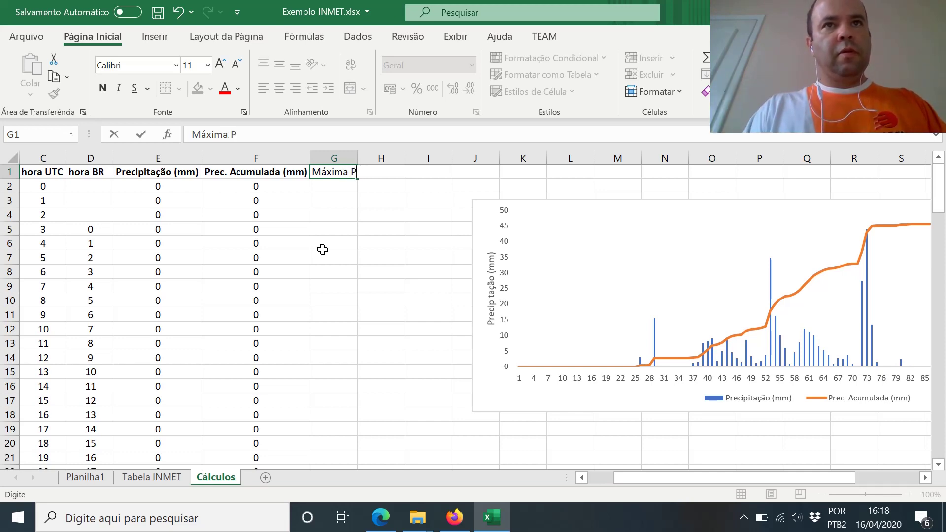
pyautogui.press('BackSpace')
pyautogui.press('BackSpace')
pyautogui.press('BackSpace')
pyautogui.press('BackSpace')
pyautogui.press('BackSpace')
pyautogui.press('BackSpace')
pyautogui.press('BackSpace')
# Step: Enter the header "Prec. Máxima (mm)" in cell G1
pyautogui.write('Pr')
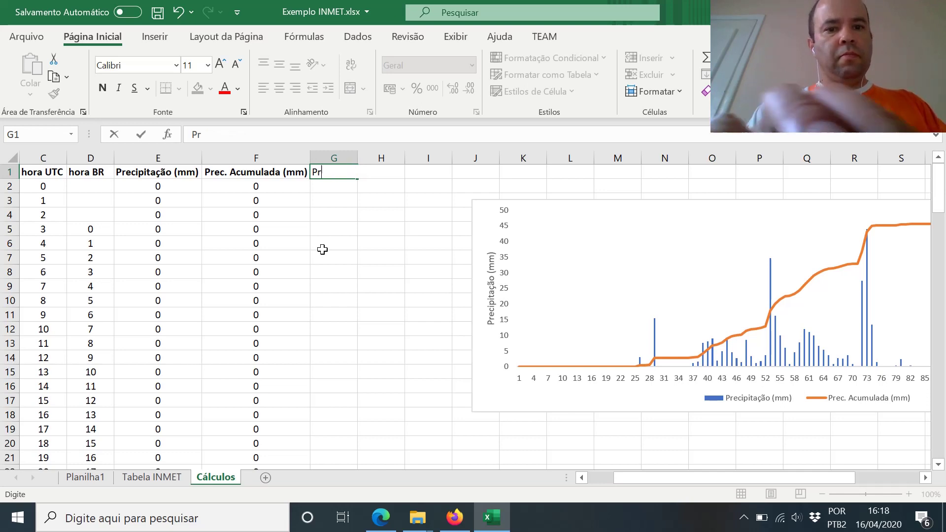
pyautogui.write('ec. Máxima')
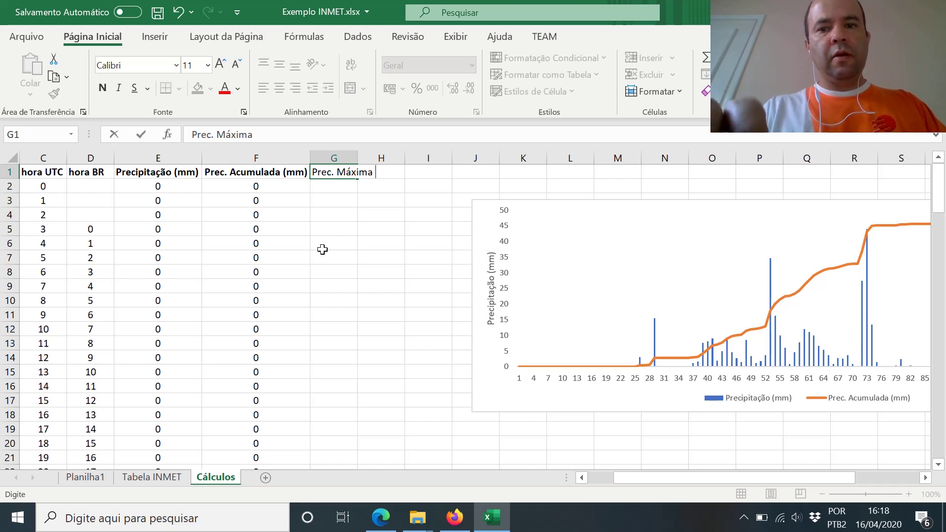
pyautogui.write(' (mm')
pyautogui.press('Return')
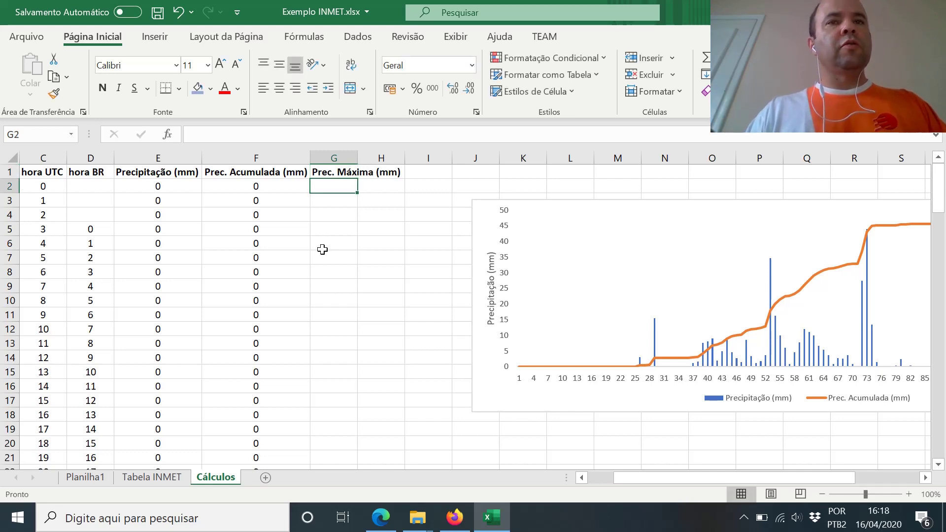
# Step: Calculate the maximum hourly precipitation in G2 with =MÁXIMO(E2:E121) and center the cell horizontally
pyautogui.write('=')
pyautogui.press('Left')
pyautogui.press('Left')
pyautogui.press('Left')
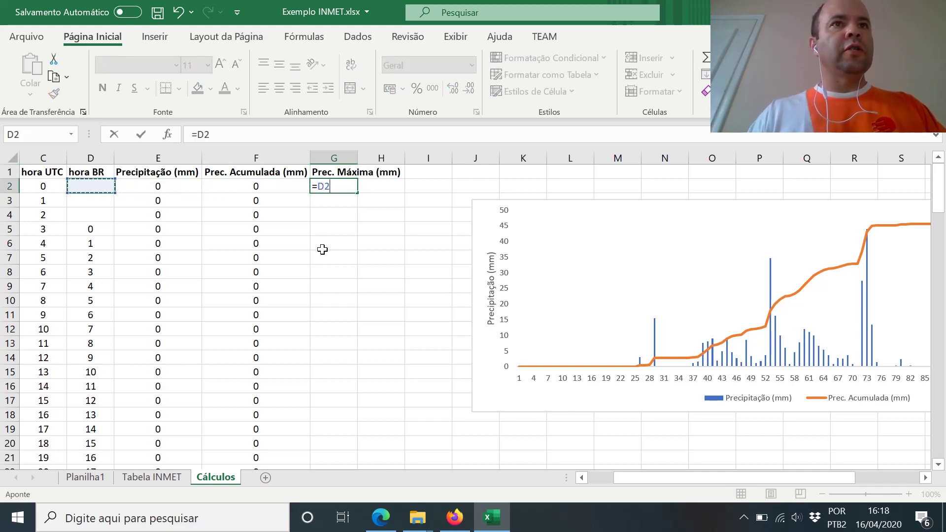
pyautogui.press('Right')
pyautogui.press('BackSpace')
pyautogui.press('BackSpace')
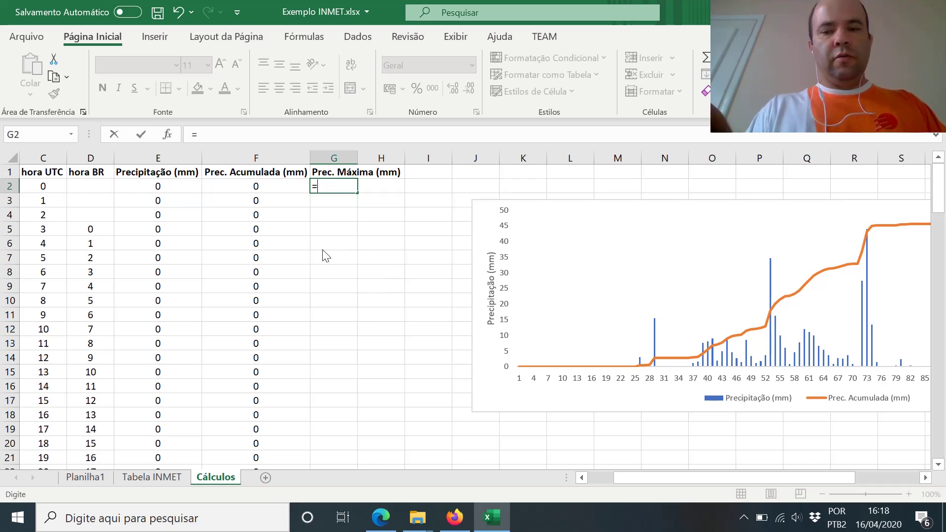
pyautogui.write('má')
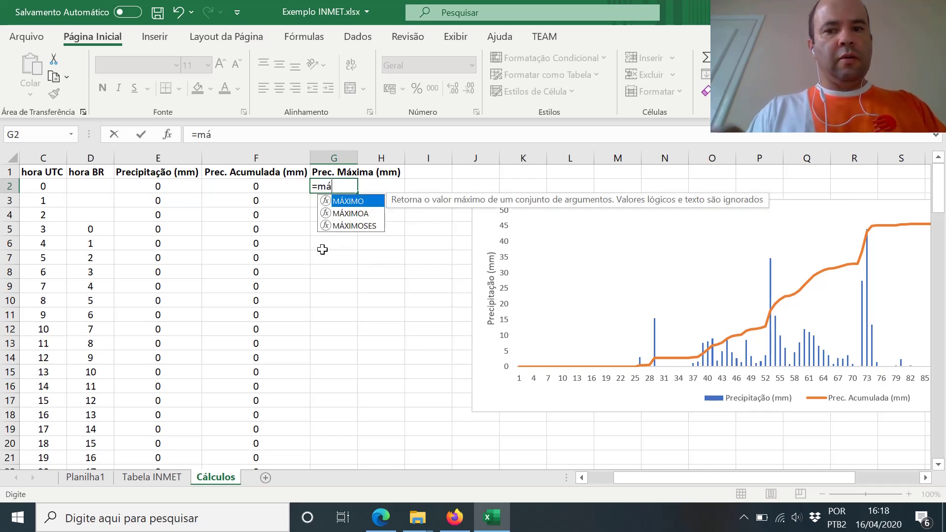
pyautogui.write('ximo(')
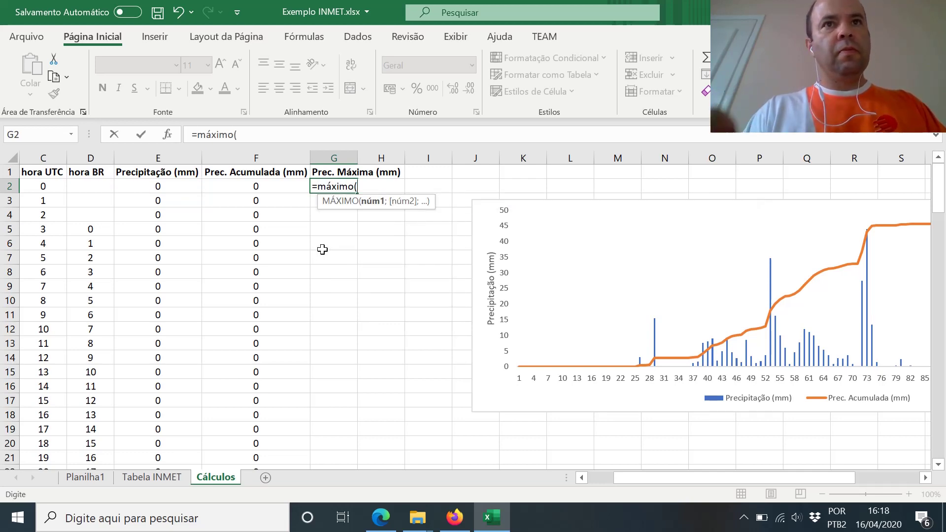
pyautogui.press('Left')
pyautogui.press('Left')
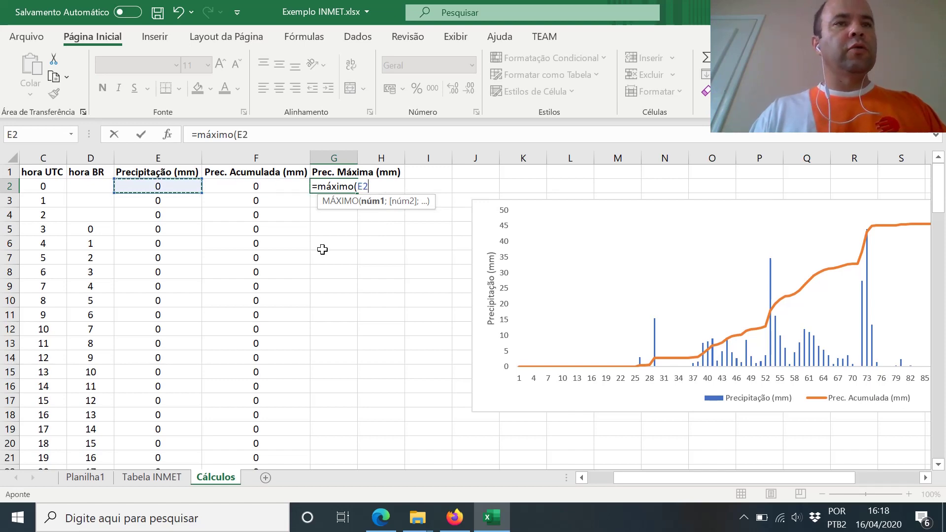
pyautogui.hotkey('ctrl', 'shift', 'Down')
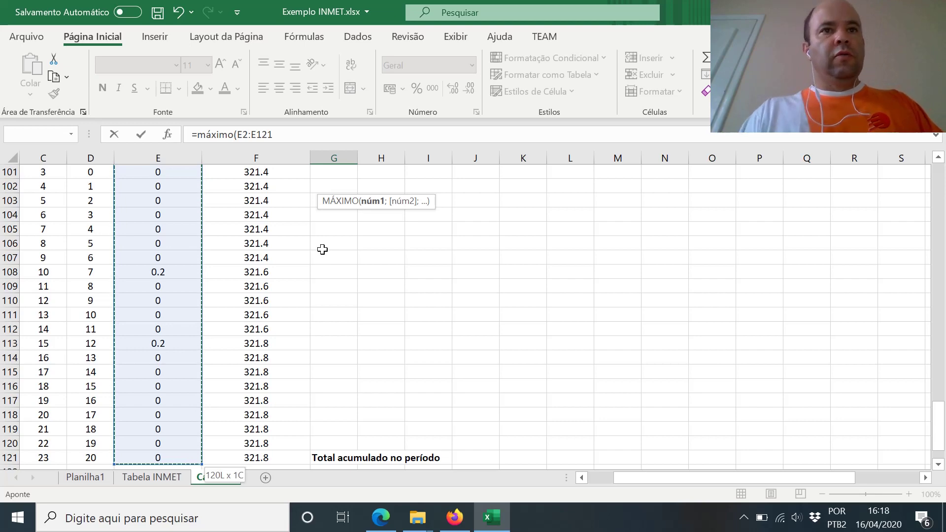
pyautogui.hotkey('shift', 'Return')
pyautogui.press('Down')
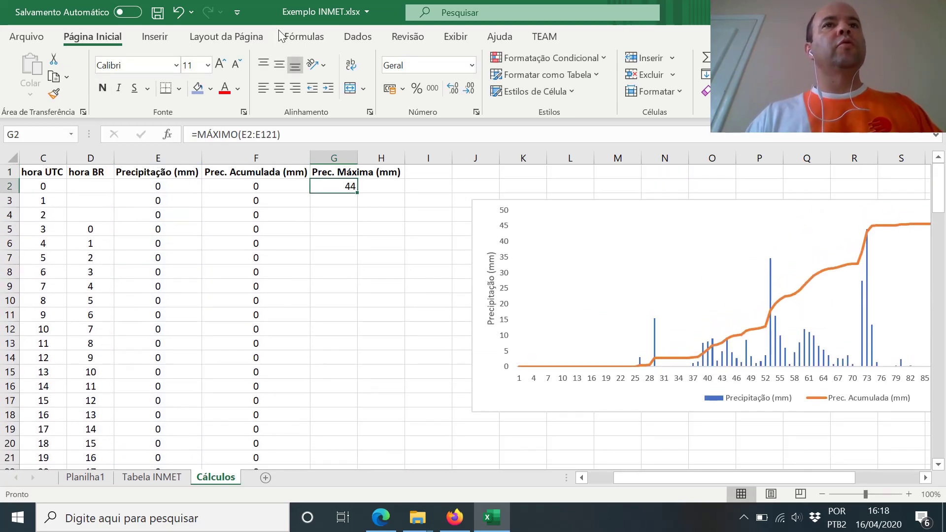
pyautogui.click(279, 88)
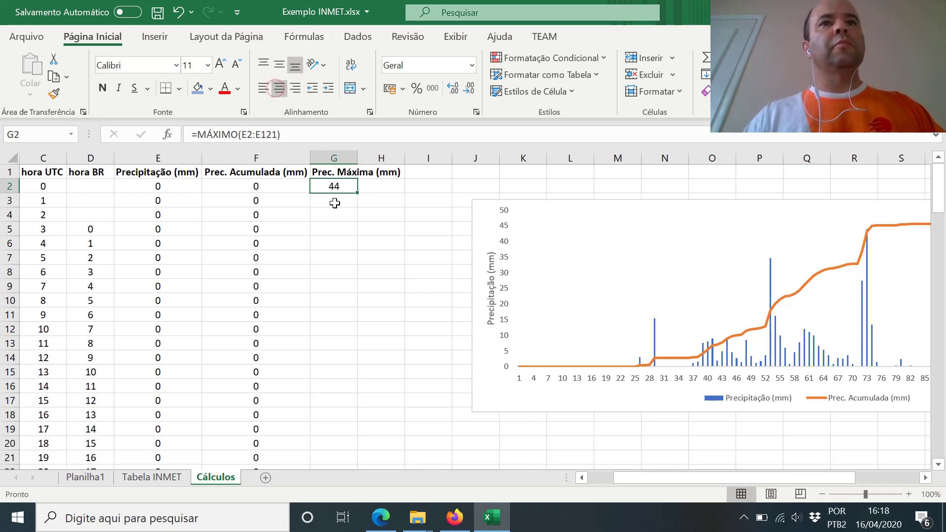
# Step: Examine the date, UTC hour and BR hour of the row holding the maximum precipitation, and return to cell G2
pyautogui.click(165, 219)
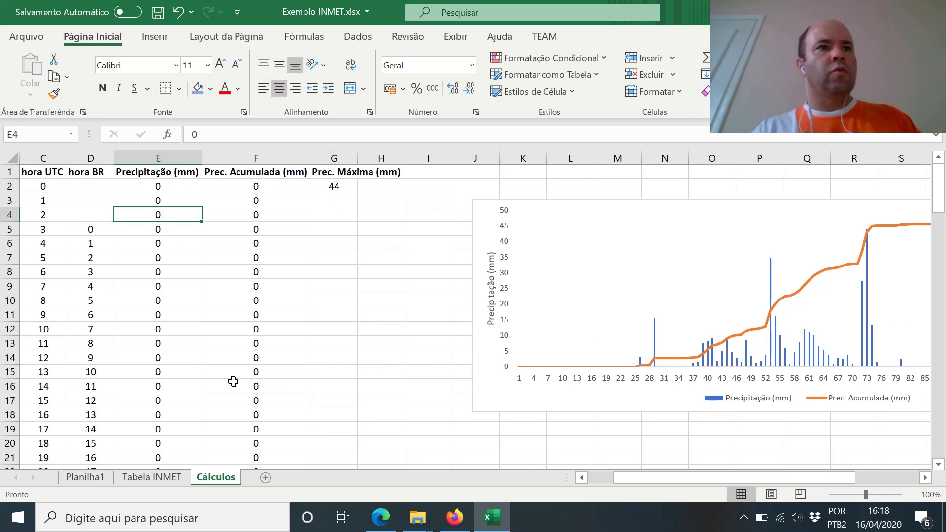
pyautogui.click(74, 345)
pyautogui.press('Left')
pyautogui.press('Left')
pyautogui.press('Left')
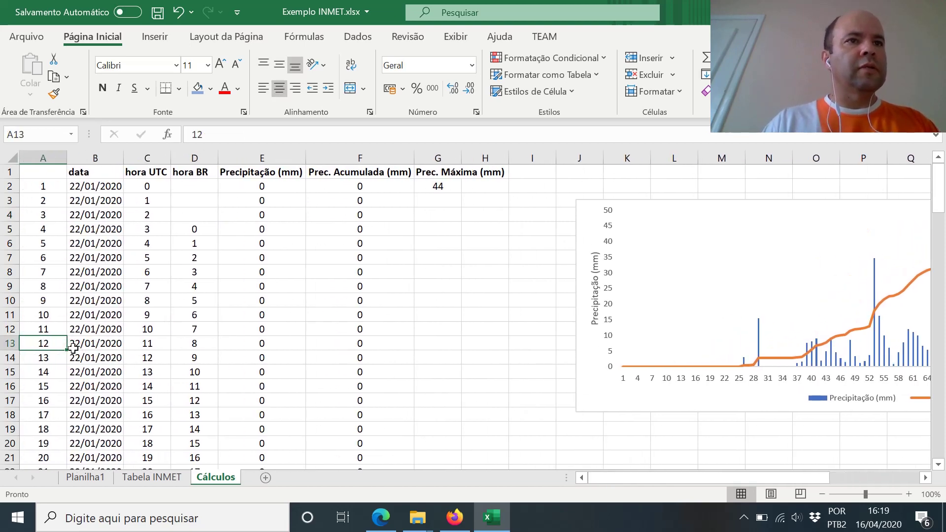
pyautogui.press('pagedown')
pyautogui.press('pagedown')
pyautogui.press('pagedown')
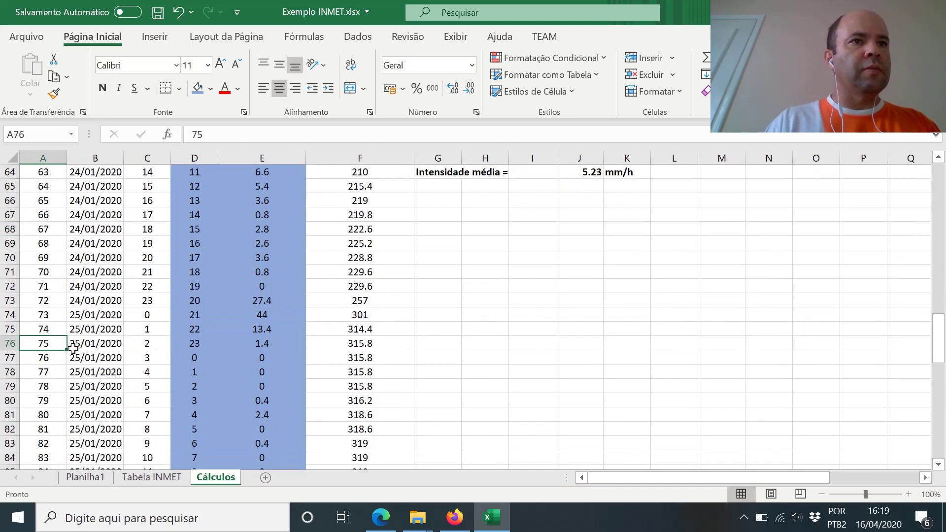
pyautogui.press('Up')
pyautogui.press('Up')
pyautogui.press('Up')
pyautogui.press('Right')
pyautogui.press('Right')
pyautogui.press('Right')
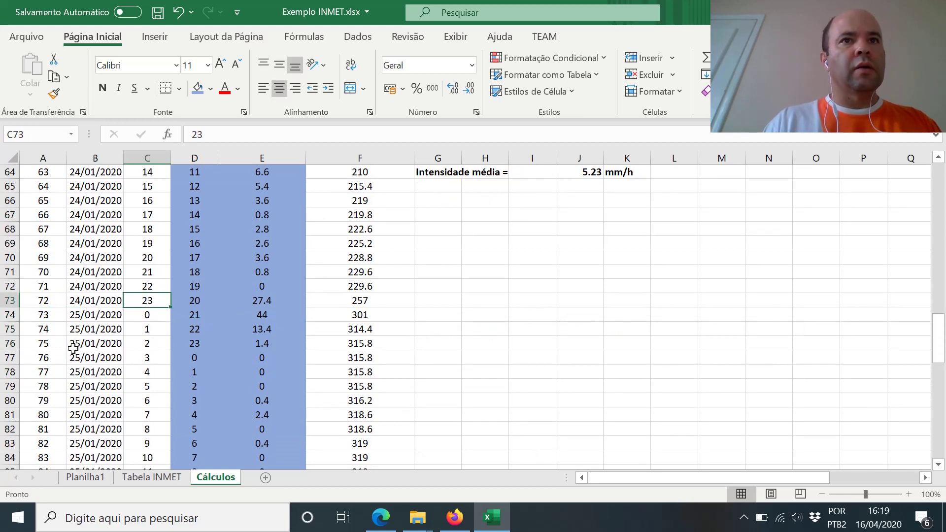
pyautogui.press('Right')
pyautogui.press('Down')
pyautogui.hotkey('shift', 'Left')
pyautogui.hotkey('shift', 'Left')
pyautogui.hotkey('shift', 'Left')
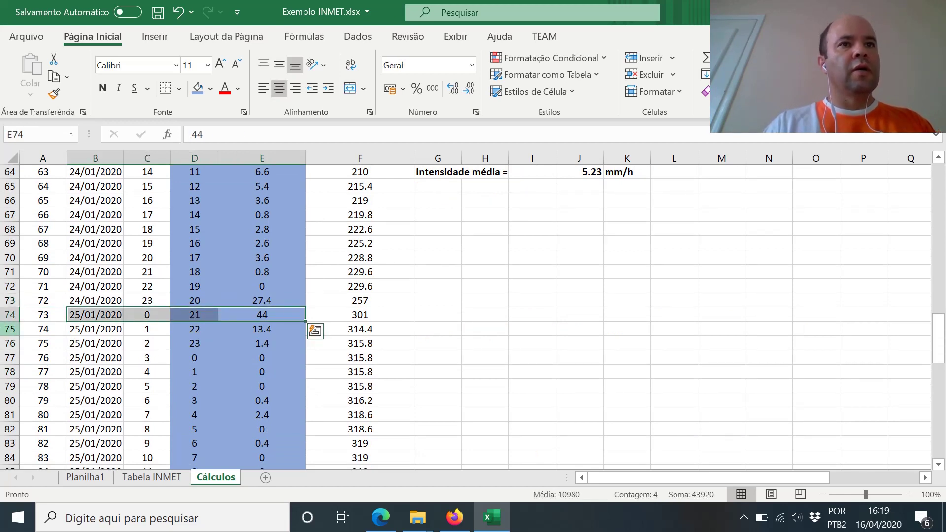
pyautogui.click(159, 315)
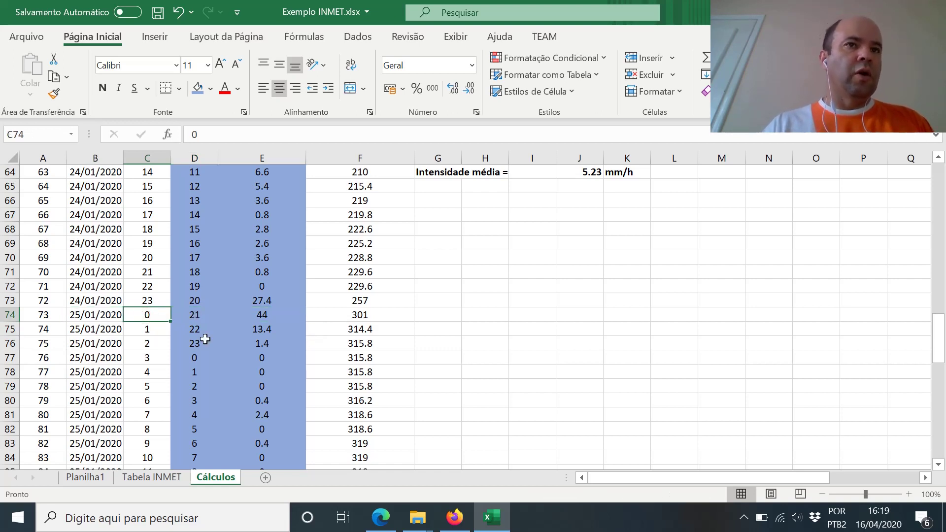
pyautogui.press('Right')
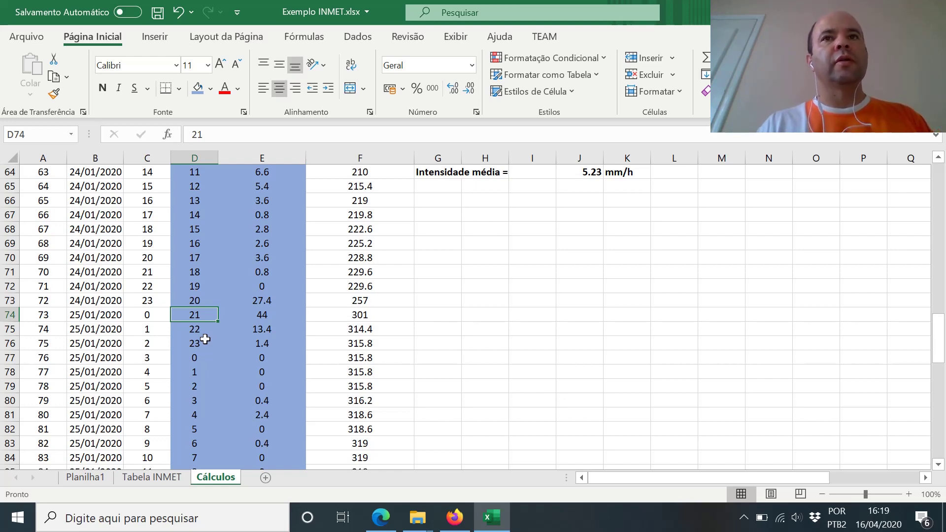
pyautogui.press('pageup')
pyautogui.press('pageup')
pyautogui.press('pageup')
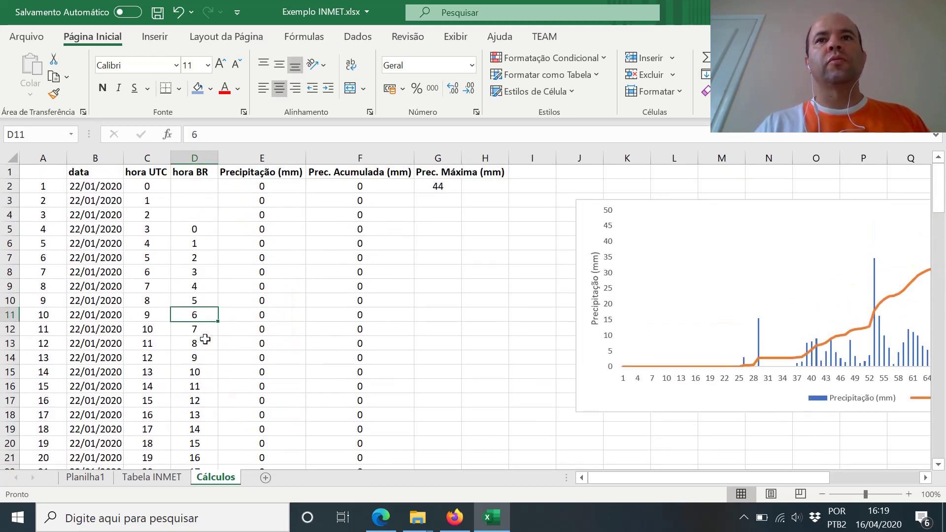
pyautogui.click(454, 183)
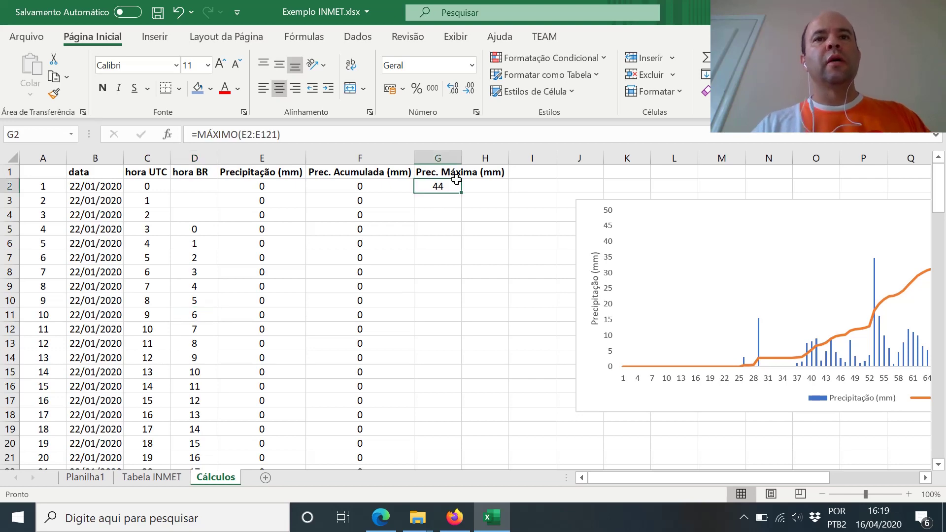
# Step: Read exercise item d) about the 3-hour rainfall period on the Planilha1 sheet and return to the Cálculos sheet
pyautogui.click(93, 477)
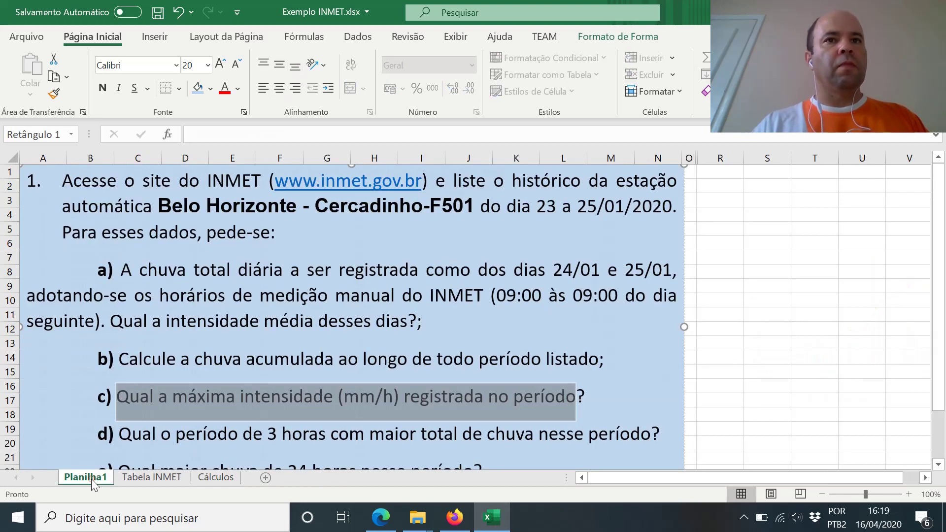
pyautogui.moveTo(939, 410); pyautogui.dragTo(939, 419)
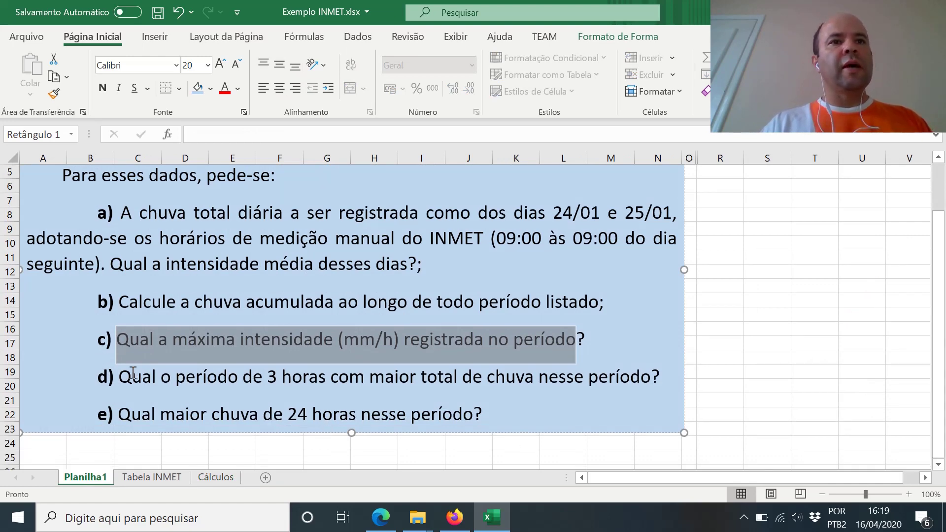
pyautogui.moveTo(118, 379); pyautogui.dragTo(652, 385)
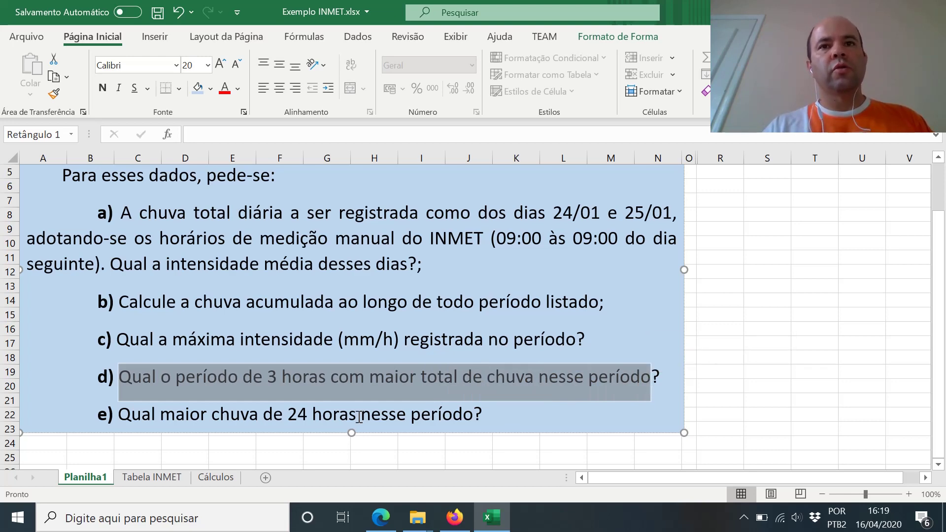
pyautogui.click(215, 478)
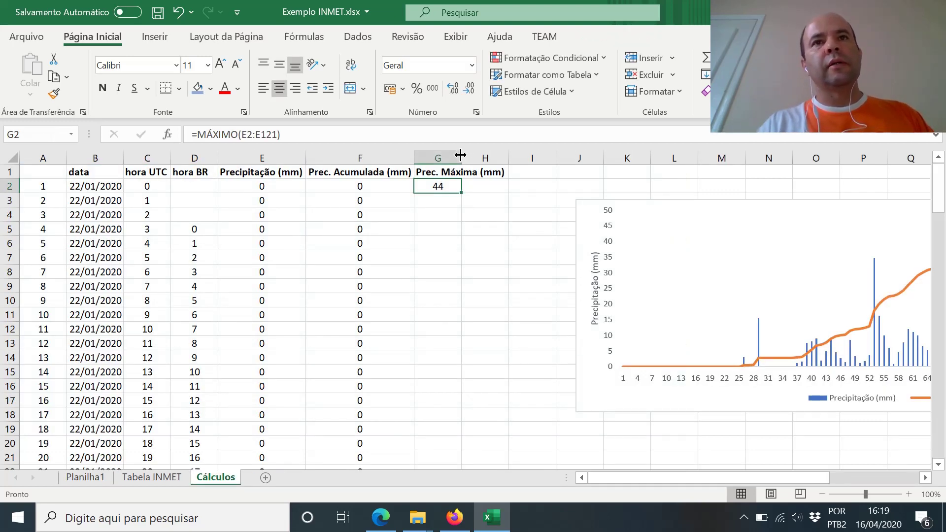
# Step: Widen column G to fit its header, and add a bold header "Prec 3h (mm)" in H1 with the column widened to fit
pyautogui.moveTo(462, 158); pyautogui.dragTo(510, 156)
pyautogui.click(536, 170)
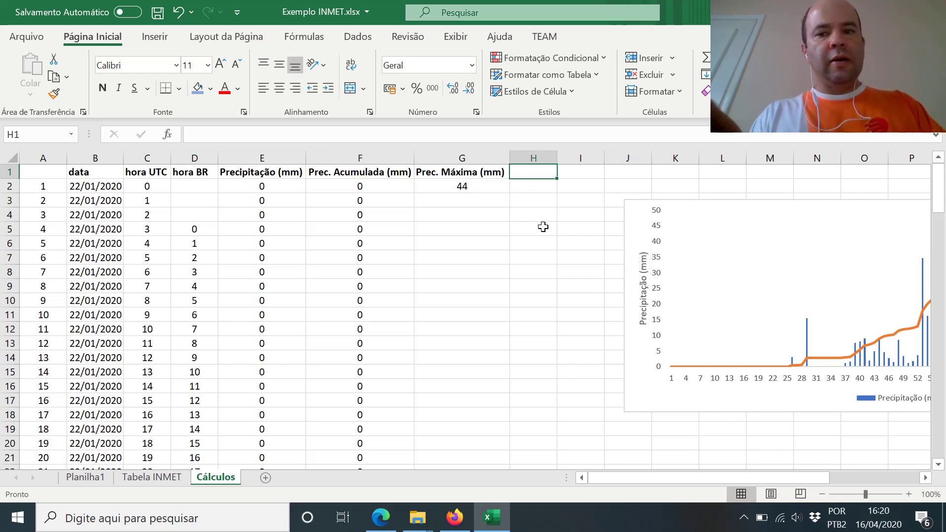
pyautogui.write('Prec')
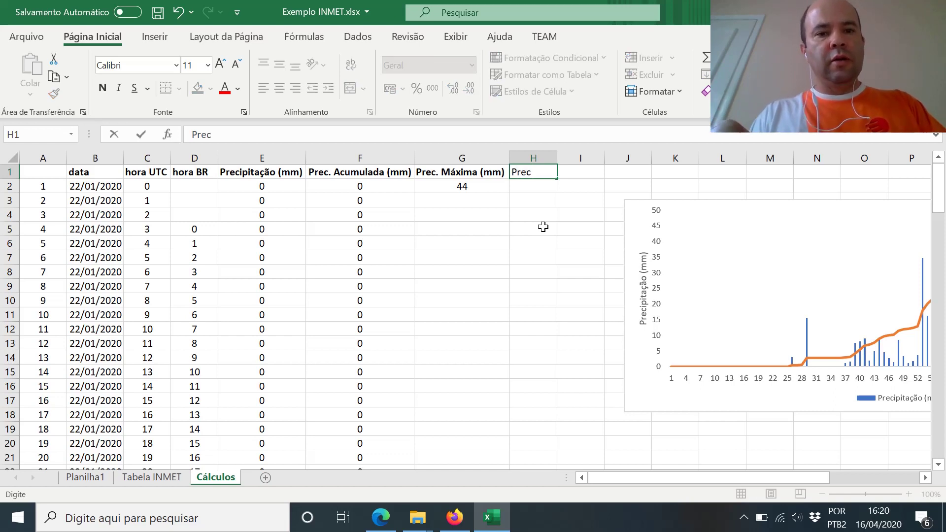
pyautogui.write(' 3h')
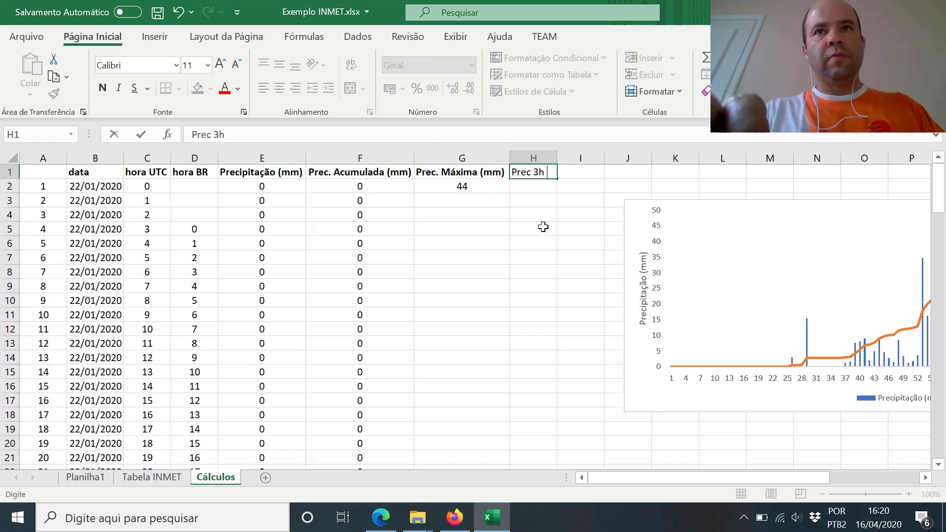
pyautogui.write(' (mm')
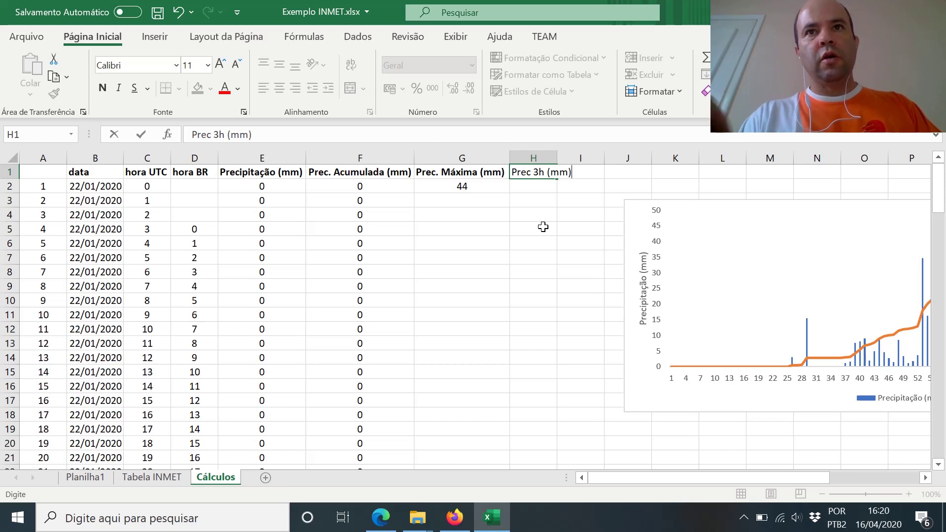
pyautogui.write(')')
pyautogui.hotkey('ctrl', 'Return')
pyautogui.hotkey('ctrl', 'n')
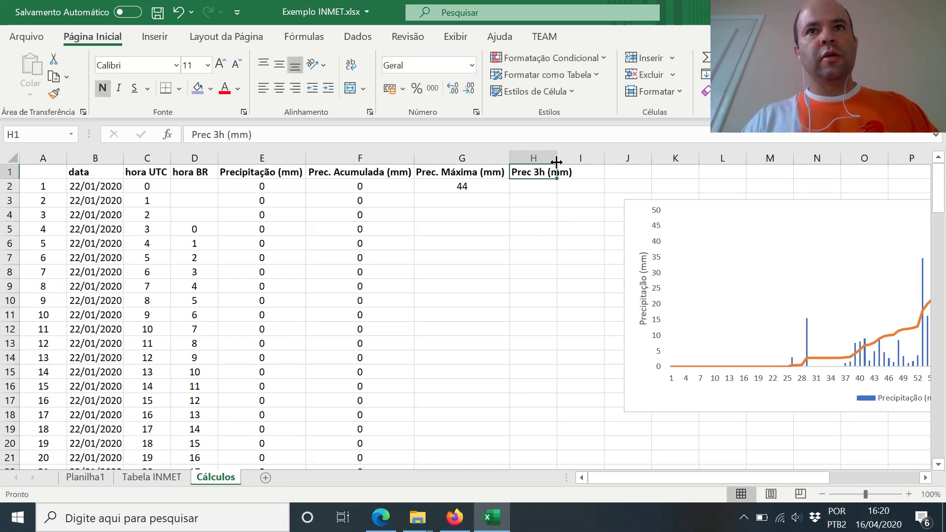
pyautogui.moveTo(556, 162); pyautogui.dragTo(575, 164)
pyautogui.click(557, 185)
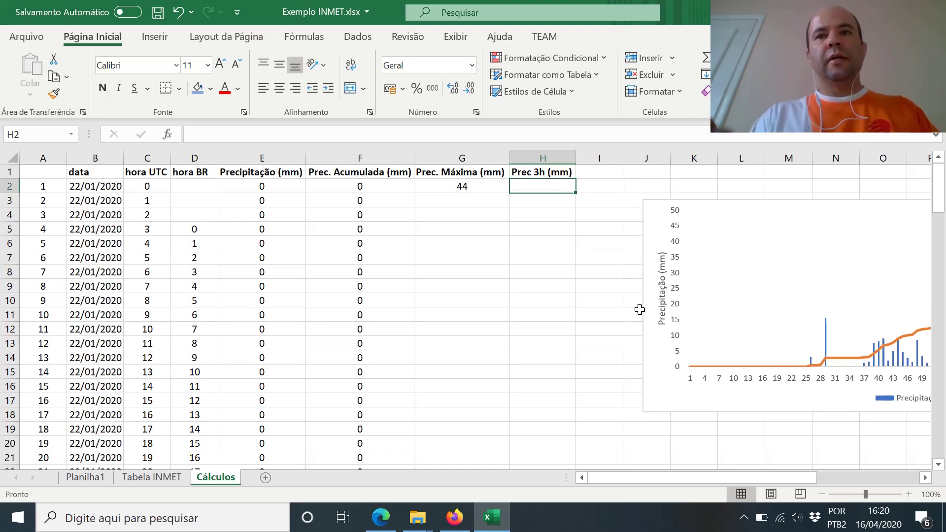
pyautogui.write('=')
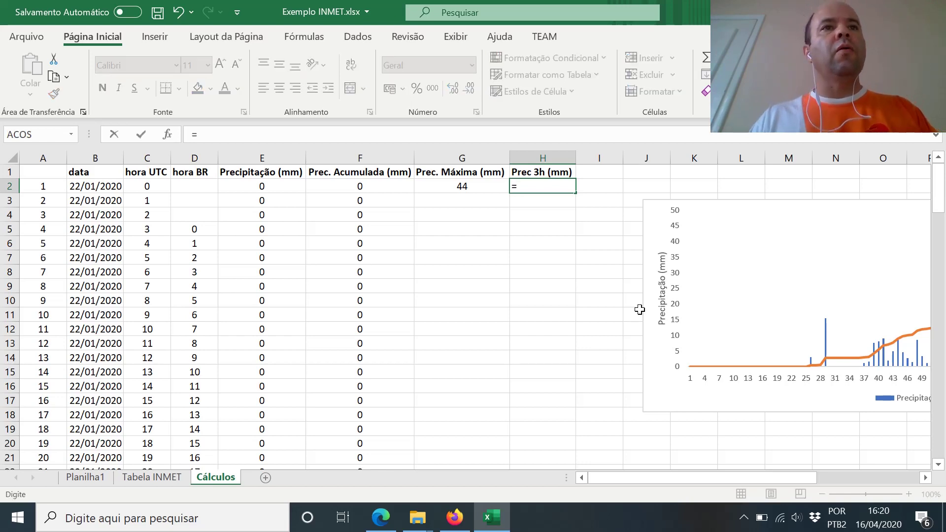
pyautogui.press('Left')
pyautogui.press('Left')
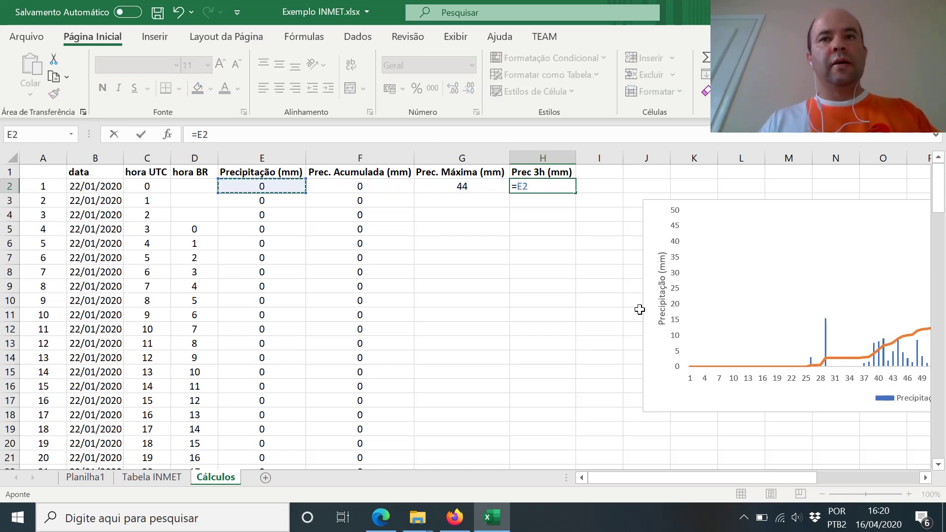
pyautogui.press('BackSpace')
pyautogui.press('BackSpace')
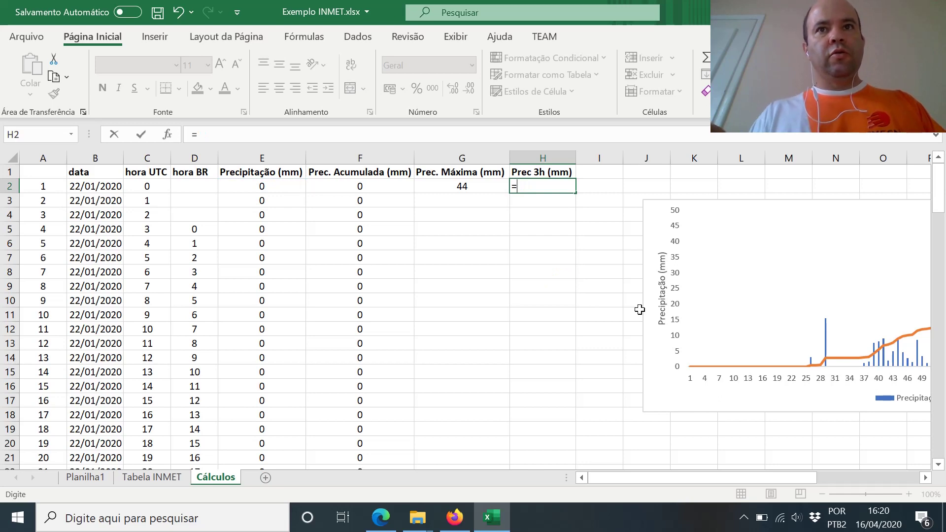
pyautogui.write('soma(')
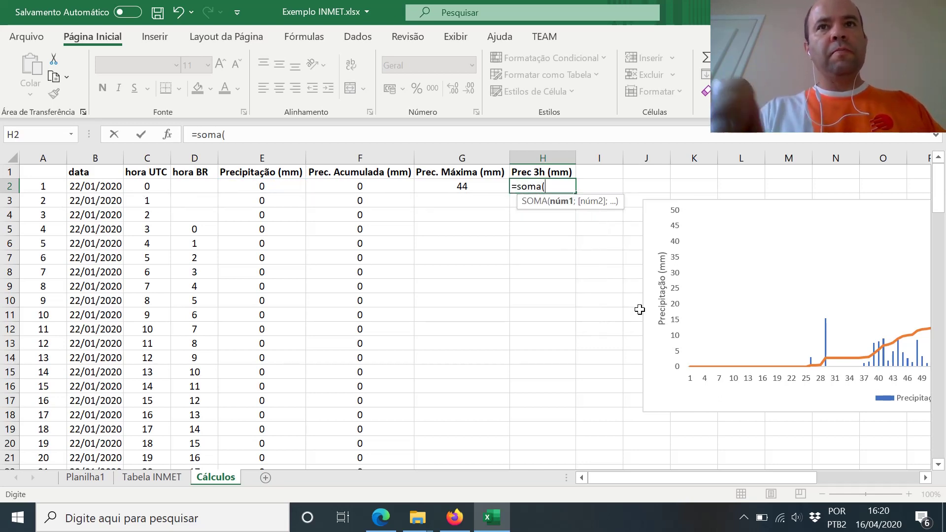
pyautogui.press('Left')
pyautogui.press('Left')
pyautogui.press('Left')
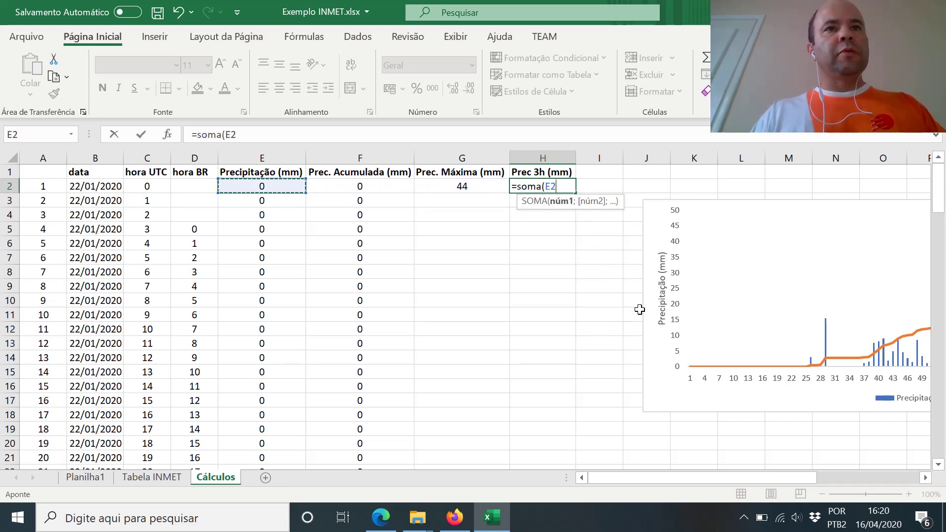
pyautogui.hotkey('shift', 'Down')
pyautogui.hotkey('shift', 'Down')
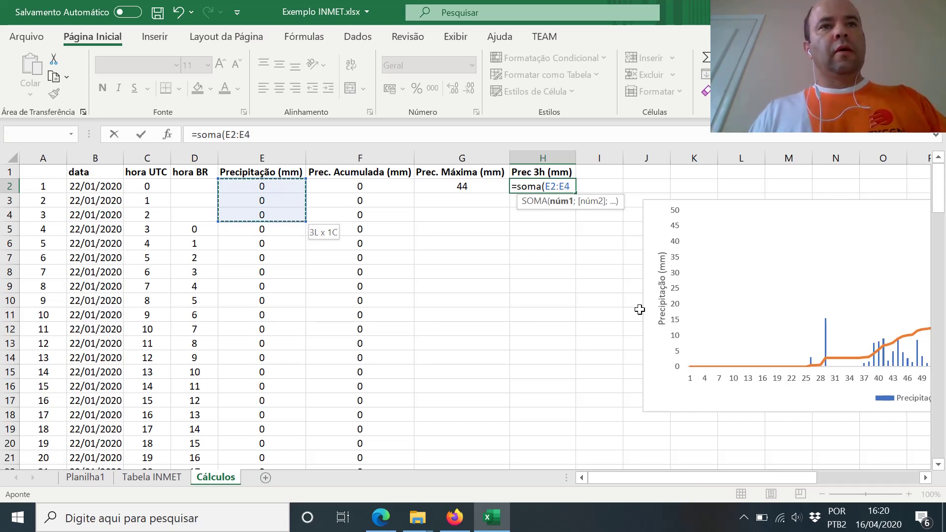
pyautogui.press('Escape')
# Step: Calculate the first 3-hour precipitation total in H4 with =SOMA(E2:E4)
pyautogui.press('Down')
pyautogui.press('Down')
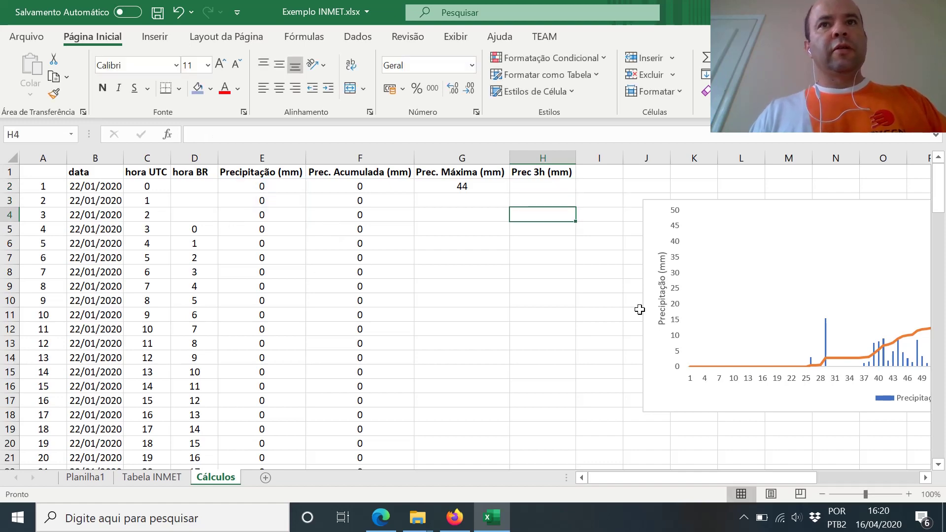
pyautogui.write('=')
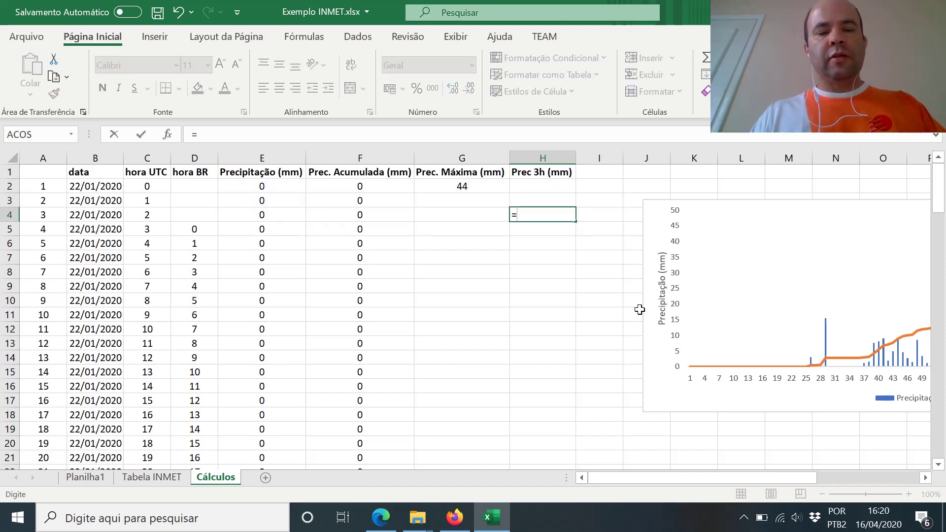
pyautogui.write('soma(')
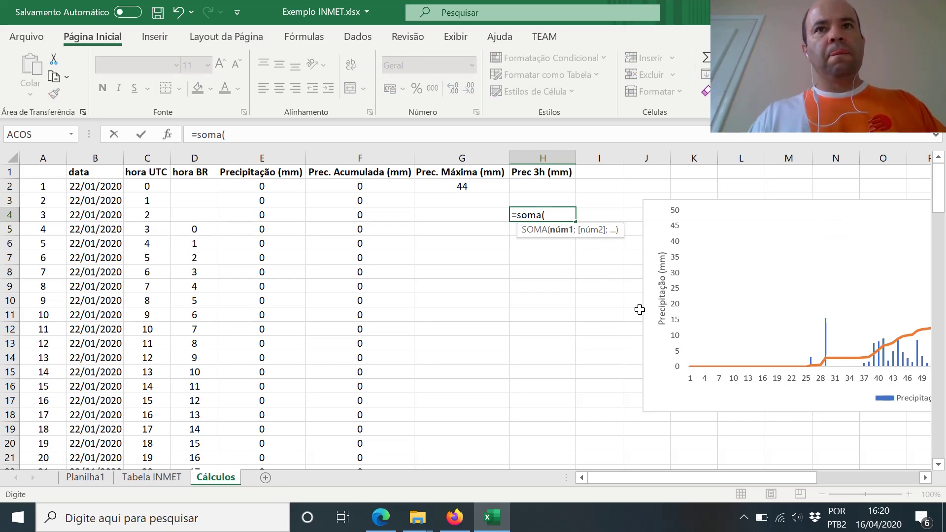
pyautogui.press('Left')
pyautogui.press('Left')
pyautogui.press('Left')
pyautogui.press('Left')
pyautogui.press('Right')
pyautogui.hotkey('shift', 'Up')
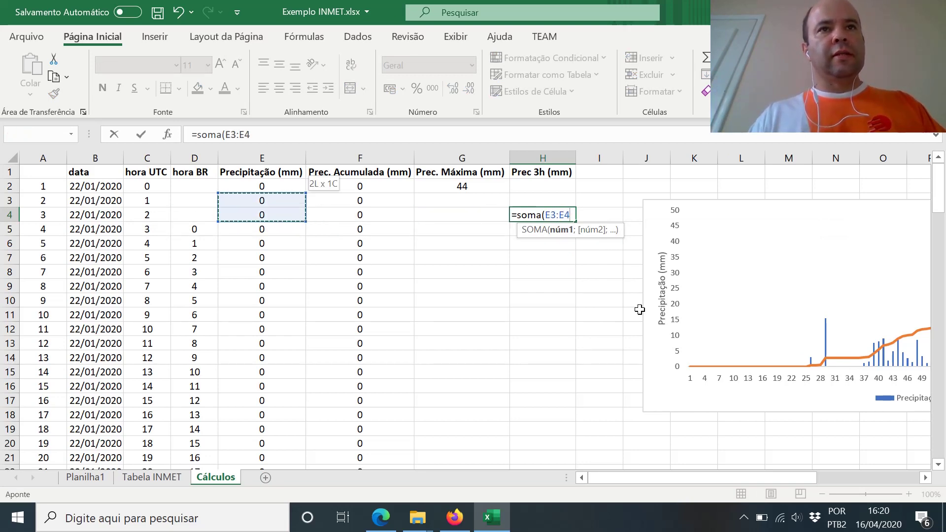
pyautogui.hotkey('shift', 'Up')
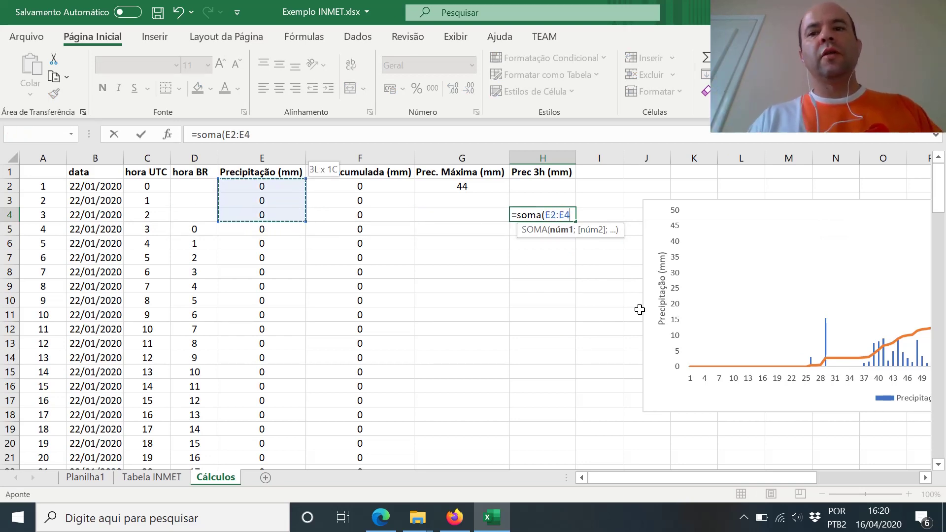
pyautogui.write(')')
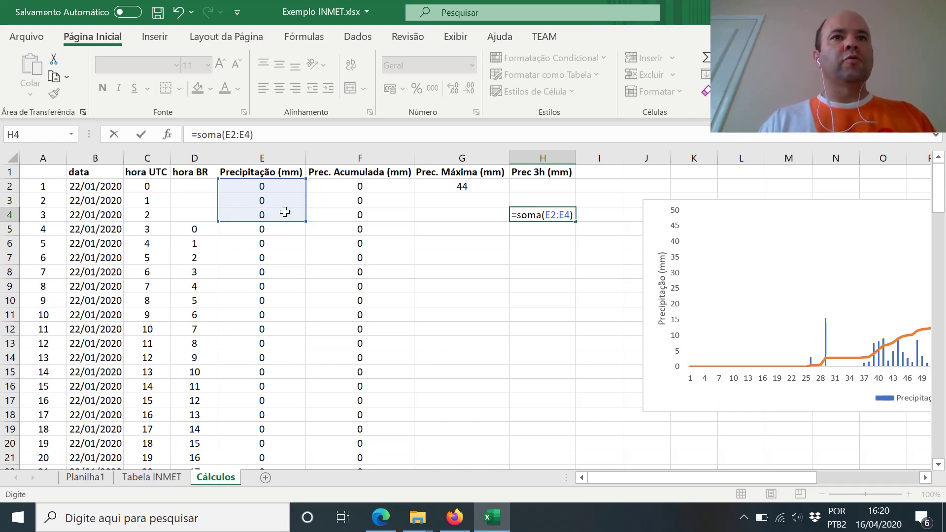
pyautogui.press('Up')
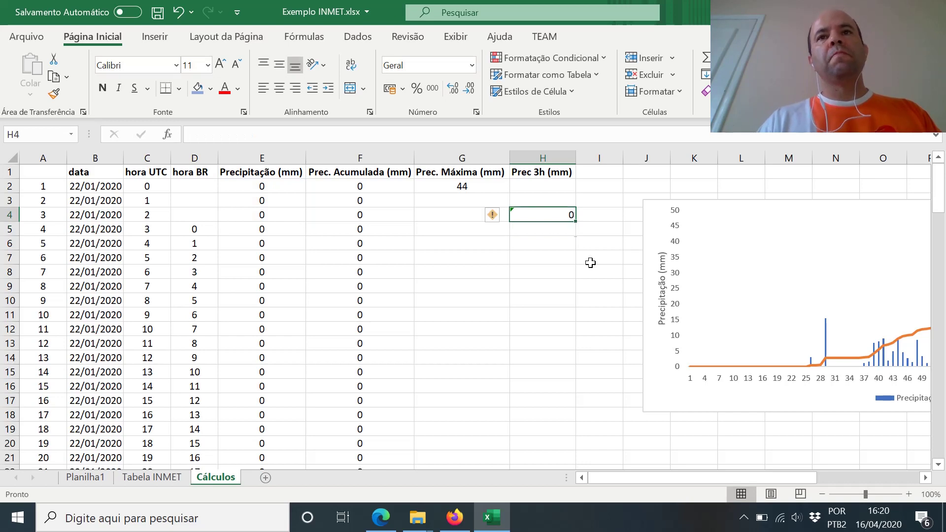
# Step: Center the contents of the whole "Prec 3h (mm)" column horizontally
pyautogui.click(541, 156)
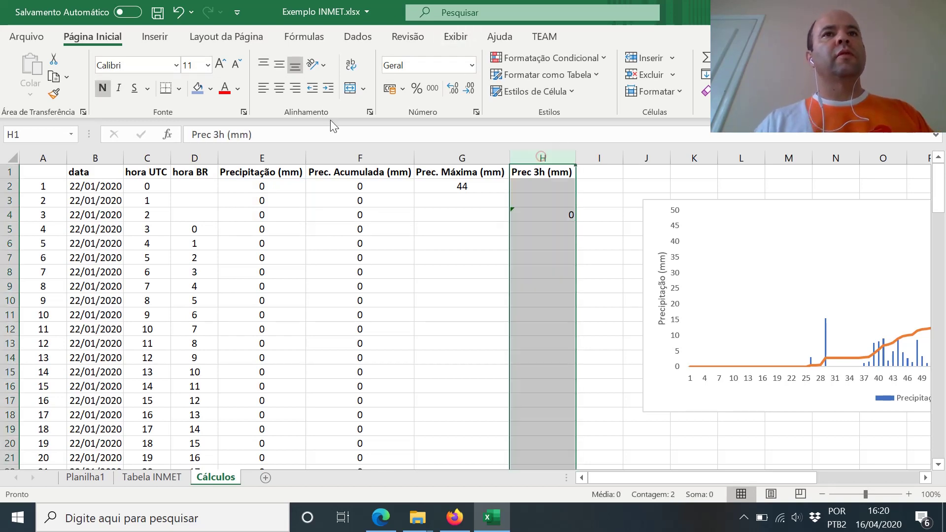
pyautogui.click(545, 230)
pyautogui.press('Up')
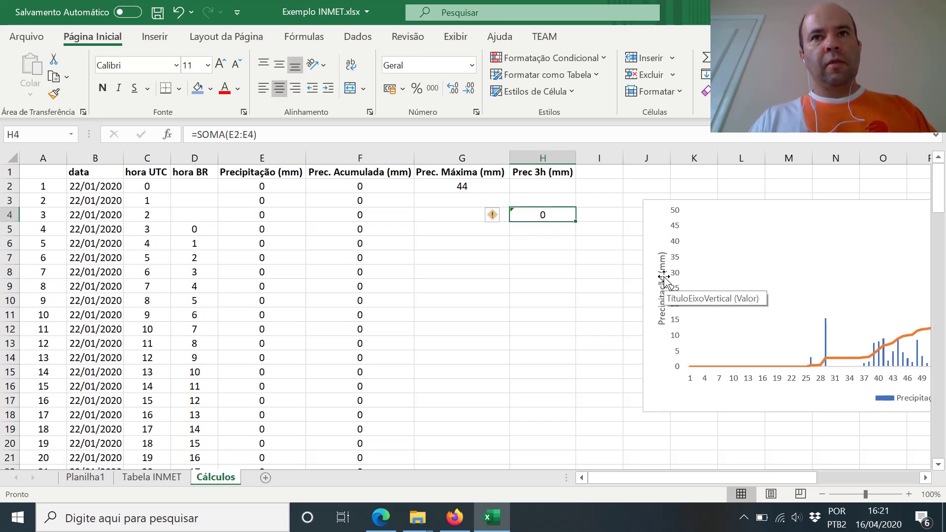
# Step: Copy the 3-hour sum formula from H4 into H5
pyautogui.press('Down')
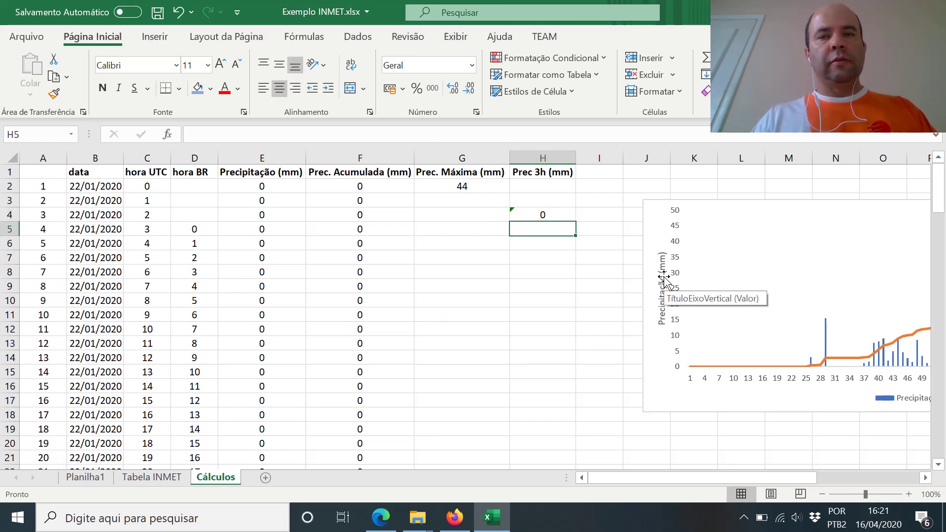
pyautogui.press('Up')
pyautogui.hotkey('ctrl', 'c')
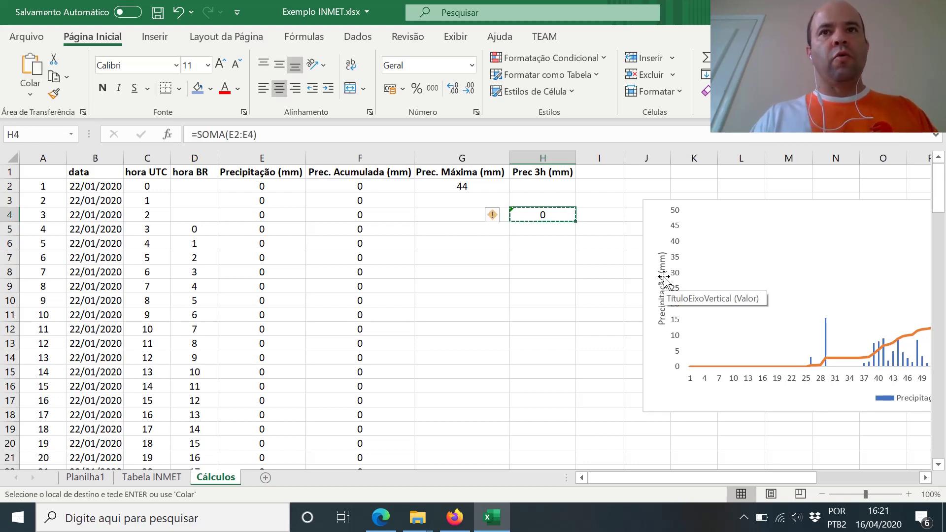
pyautogui.press('Down')
pyautogui.hotkey('ctrl', 'v')
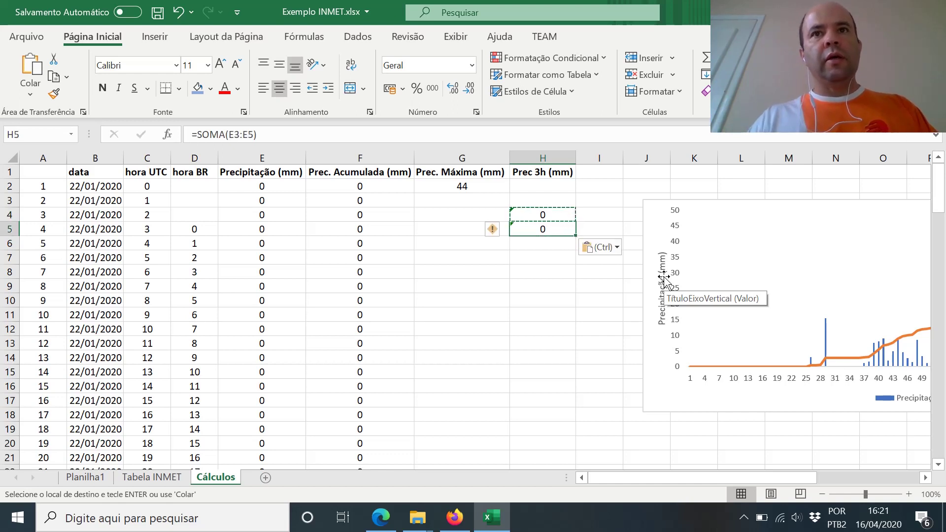
# Step: Check the cells summed in H5, and fill its formula down the column through H121
pyautogui.press('Escape')
pyautogui.press('F2')
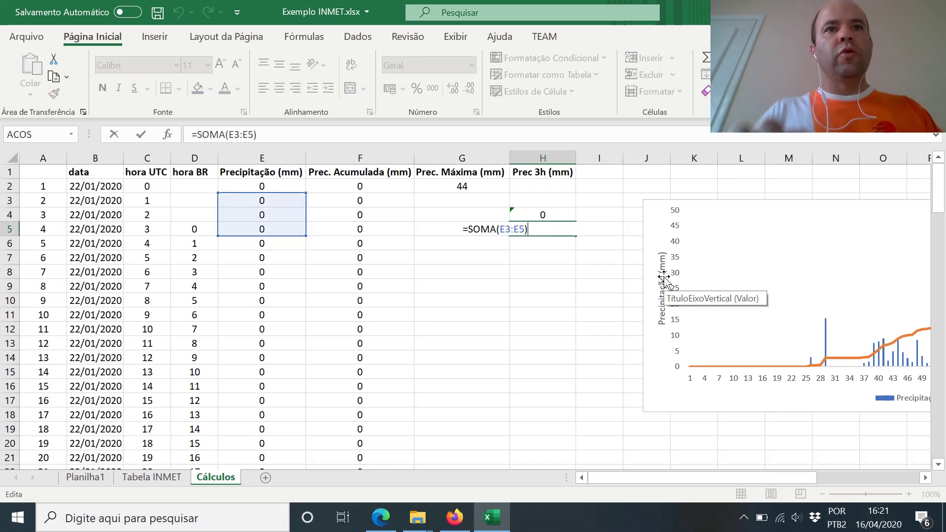
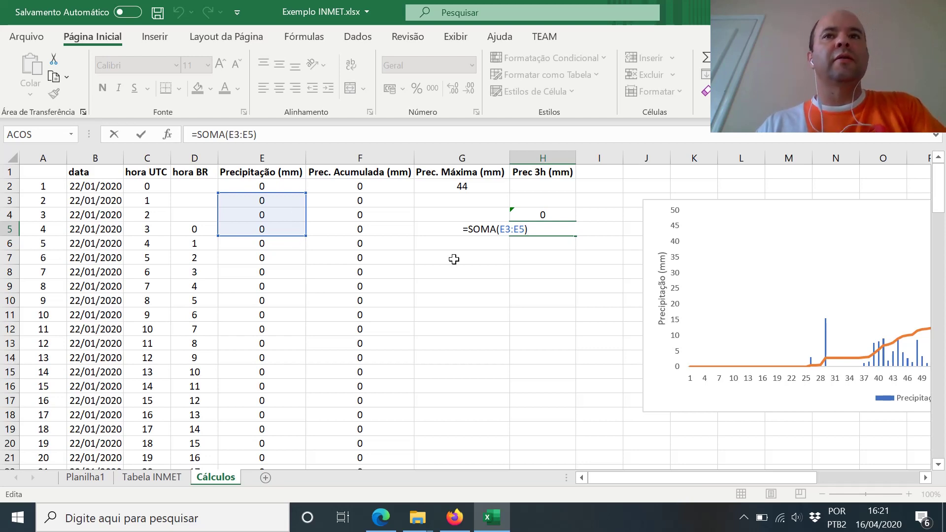
pyautogui.press('Return')
pyautogui.press('Up')
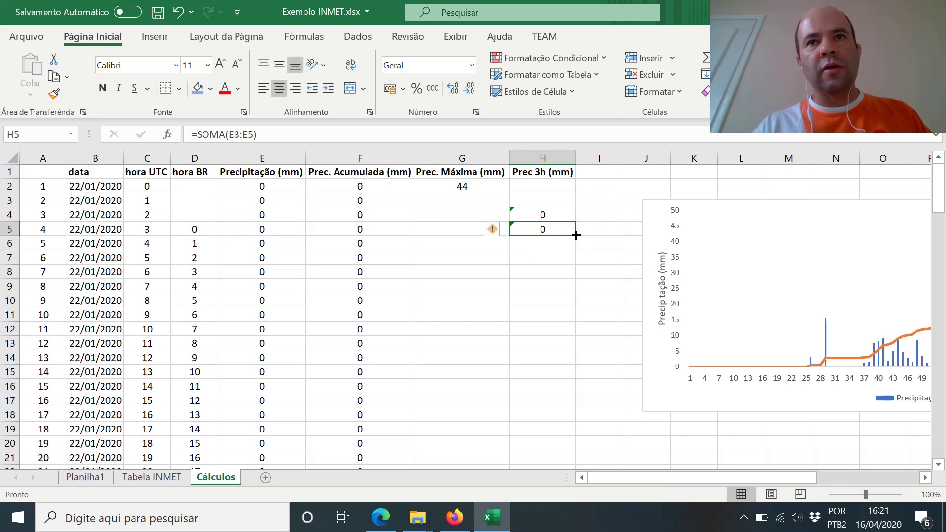
pyautogui.moveTo(577, 236); pyautogui.dragTo(520, 416)
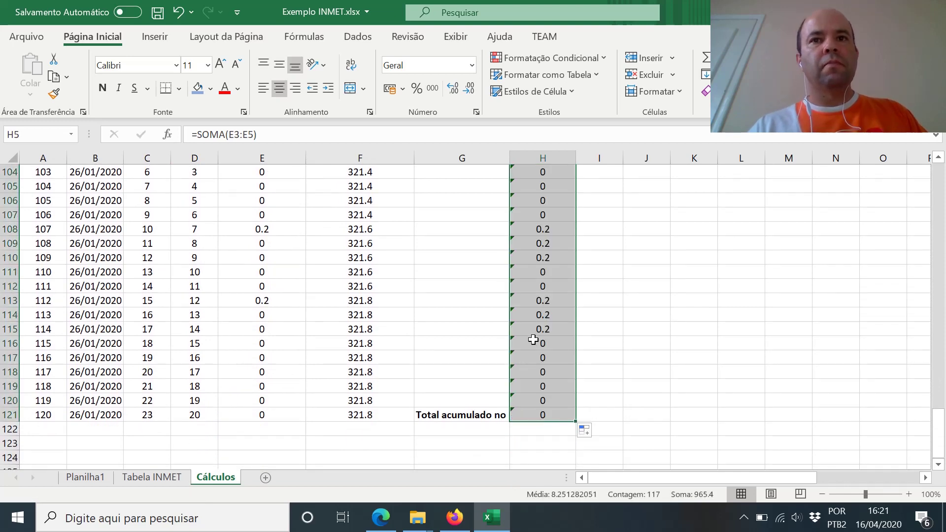
# Step: Examine the last 3-hour sum formula in H121 and the precipitation cells it references
pyautogui.click(533, 279)
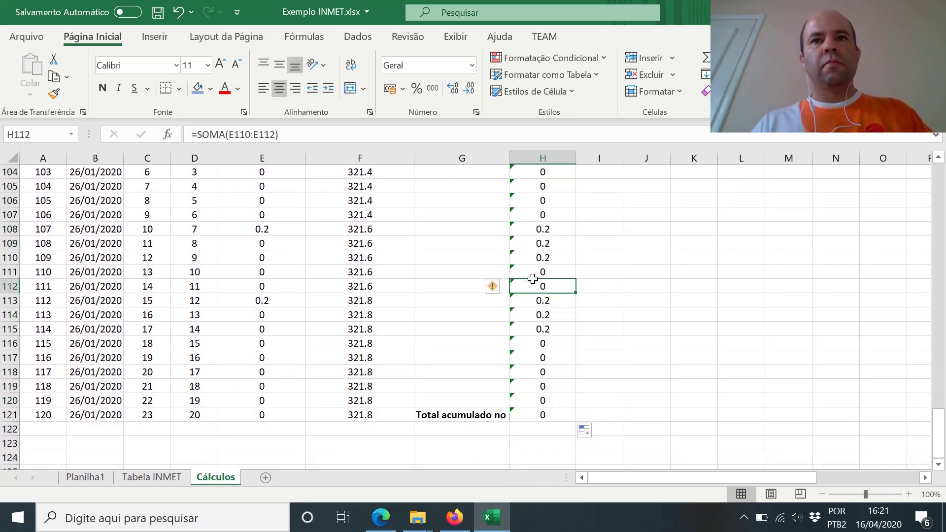
pyautogui.scroll(3, 532, 279)
pyautogui.scroll(-3, 532, 279)
pyautogui.press('Down')
pyautogui.press('Down')
pyautogui.press('Down')
pyautogui.press('Down')
pyautogui.press('Down')
pyautogui.press('Down')
pyautogui.press('Down')
pyautogui.press('Down')
pyautogui.press('Down')
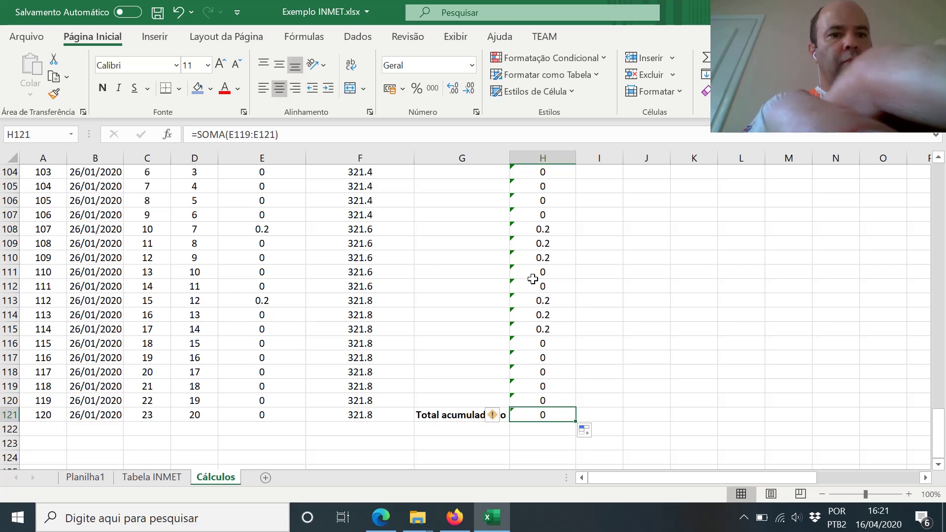
pyautogui.press('F2')
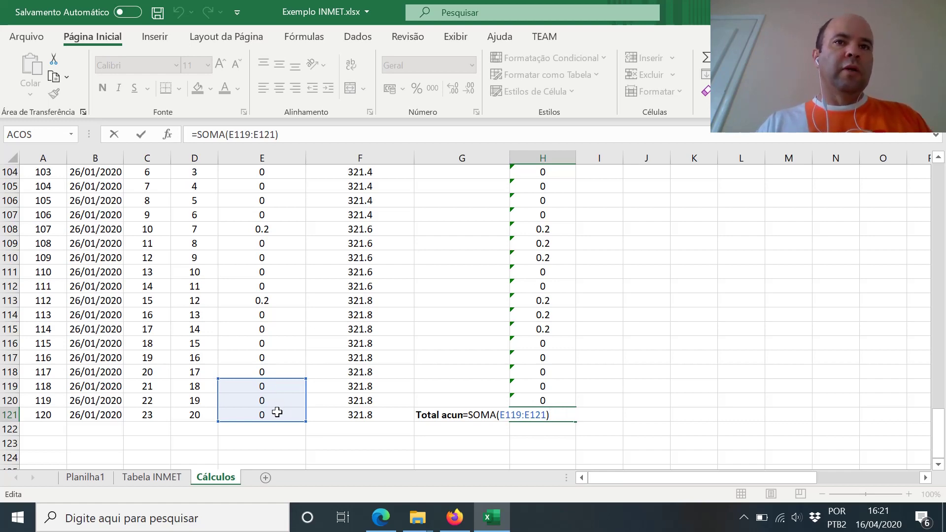
pyautogui.click(555, 368)
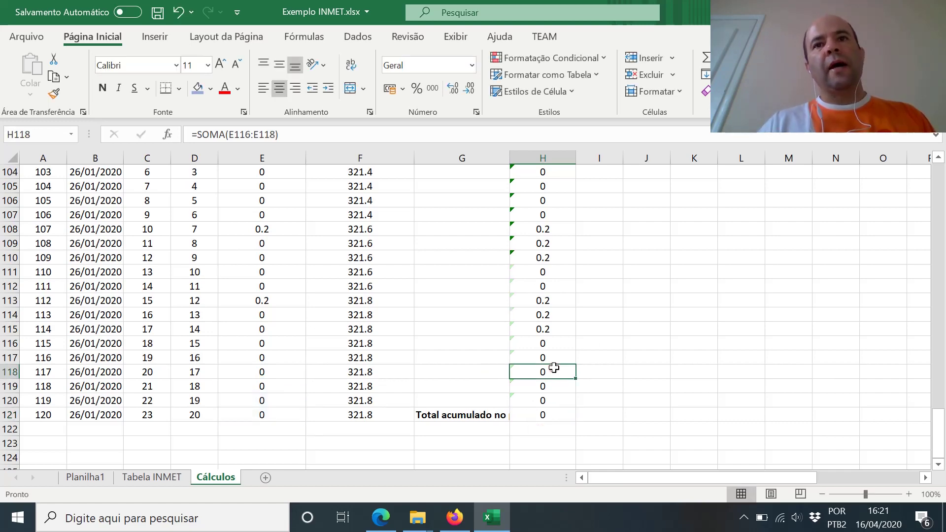
# Step: Enter the header "Prec 3h máxima (mm)" in I1, beside the 3-hour precipitation header
pyautogui.press('pageup')
pyautogui.press('pageup')
pyautogui.press('pageup')
pyautogui.press('pageup')
pyautogui.press('pageup')
pyautogui.scroll(1, 554, 368)
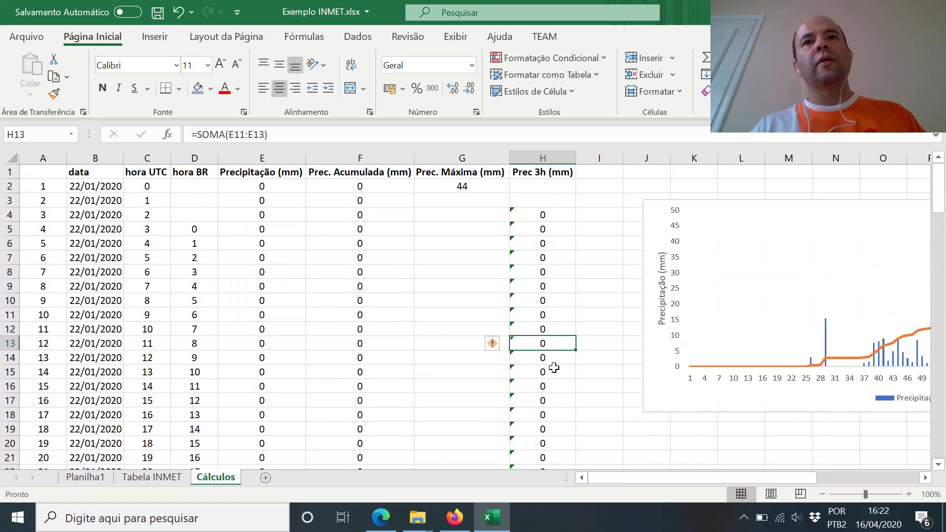
pyautogui.press('Up')
pyautogui.press('Up')
pyautogui.press('Up')
pyautogui.press('Up')
pyautogui.press('Up')
pyautogui.press('Up')
pyautogui.press('Up')
pyautogui.press('Up')
pyautogui.press('Up')
pyautogui.press('Up')
pyautogui.press('Up')
pyautogui.press('Up')
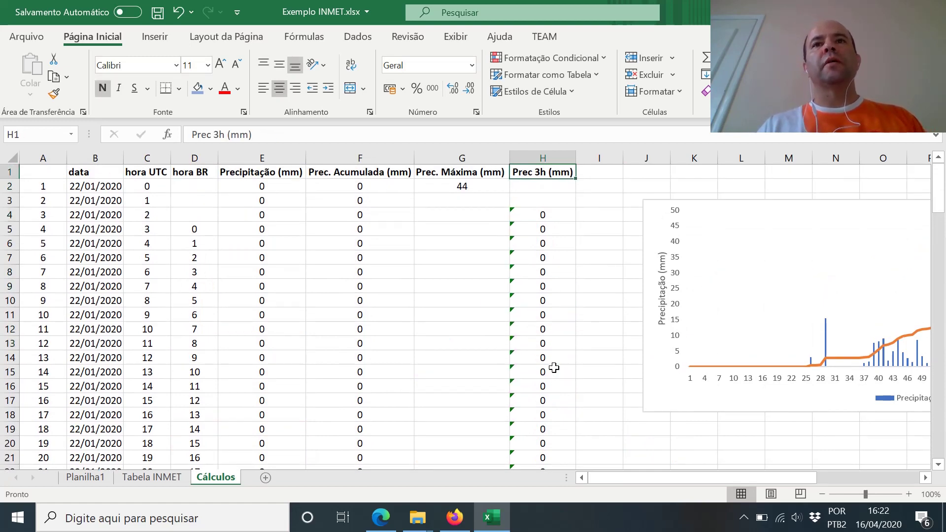
pyautogui.press('Right')
pyautogui.write('m')
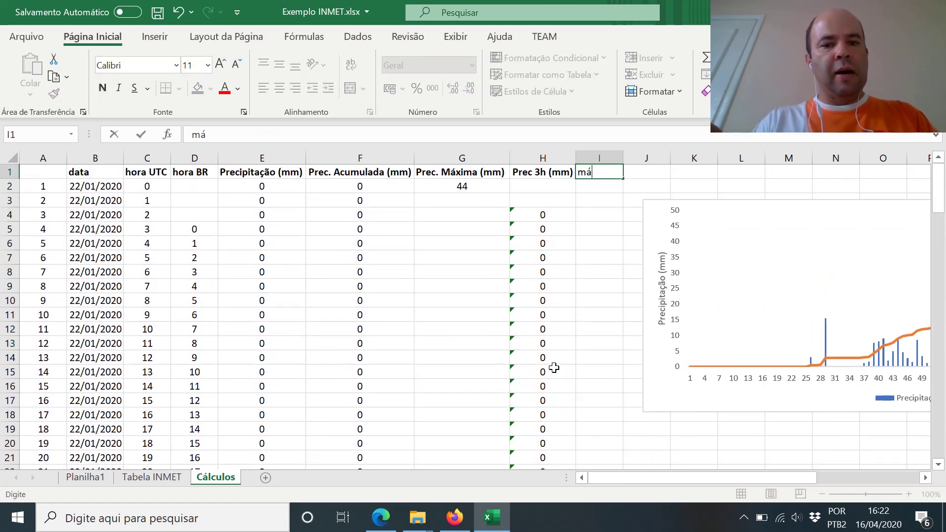
pyautogui.press('BackSpace')
pyautogui.press('BackSpace')
pyautogui.press('BackSpace')
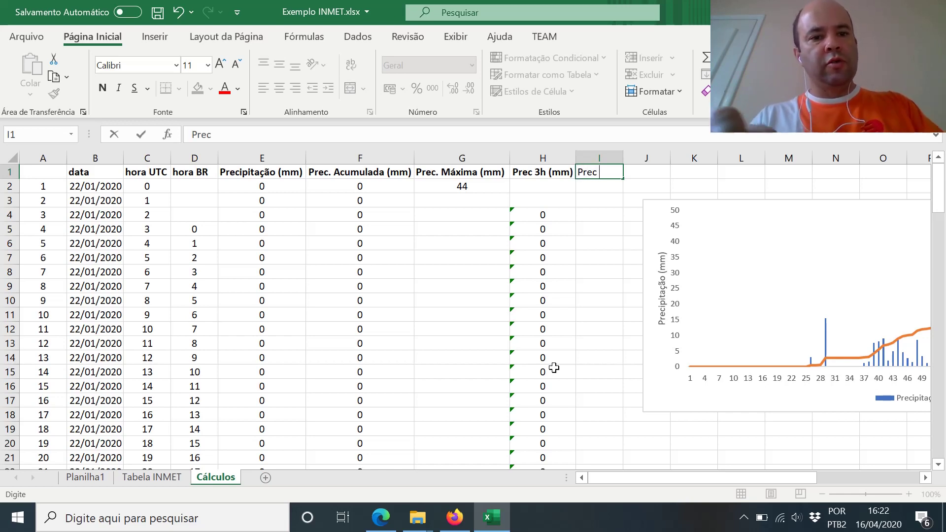
pyautogui.write('Prec 3h máxim')
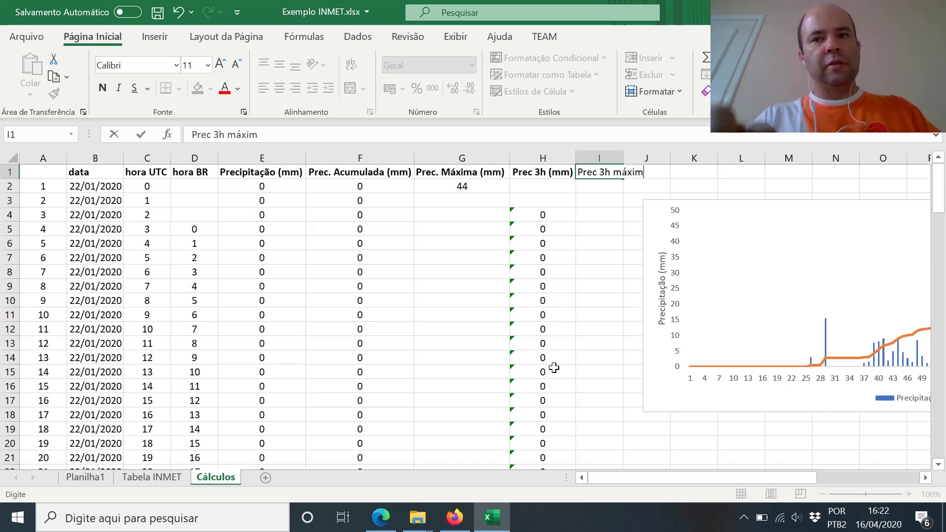
pyautogui.write('a (')
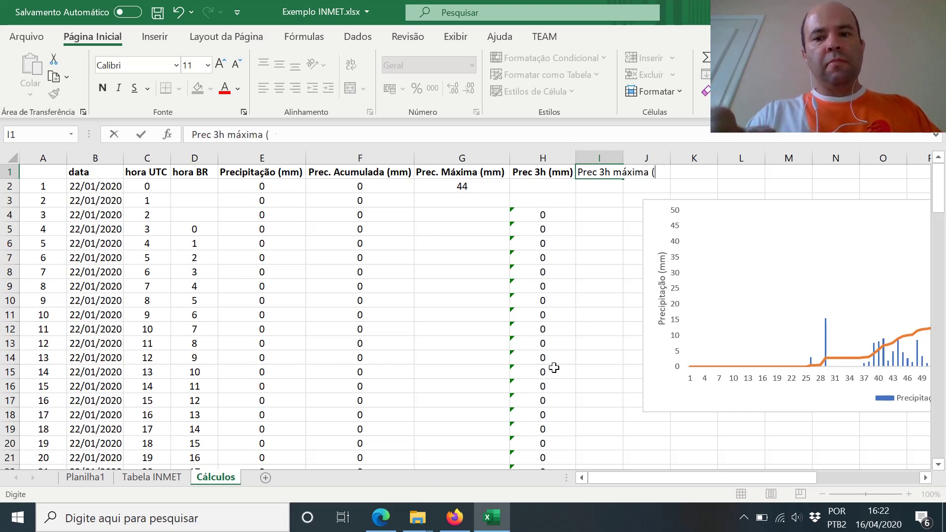
pyautogui.write('mm)')
pyautogui.press('Return')
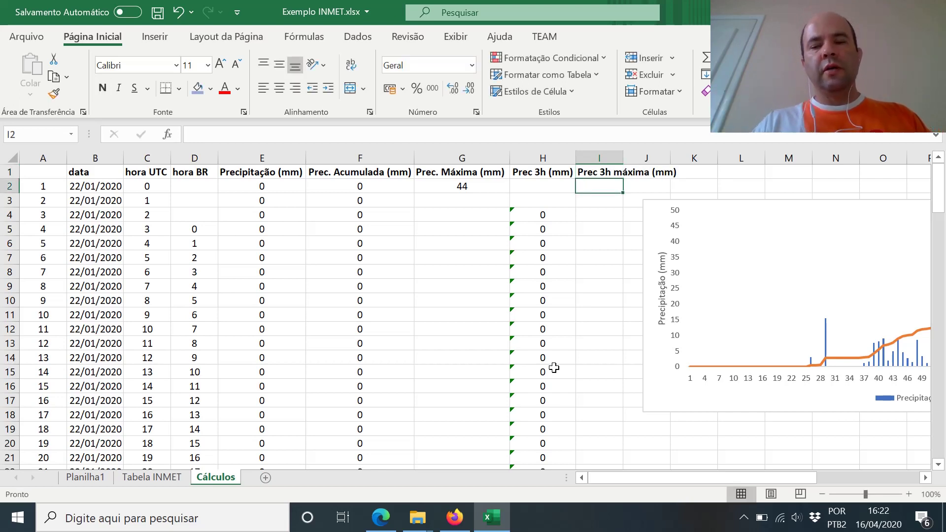
# Step: Calculate the maximum 3-hour precipitation in I2 with =MÁXIMO(H4:H121), and centre the result in its cell
pyautogui.write('=')
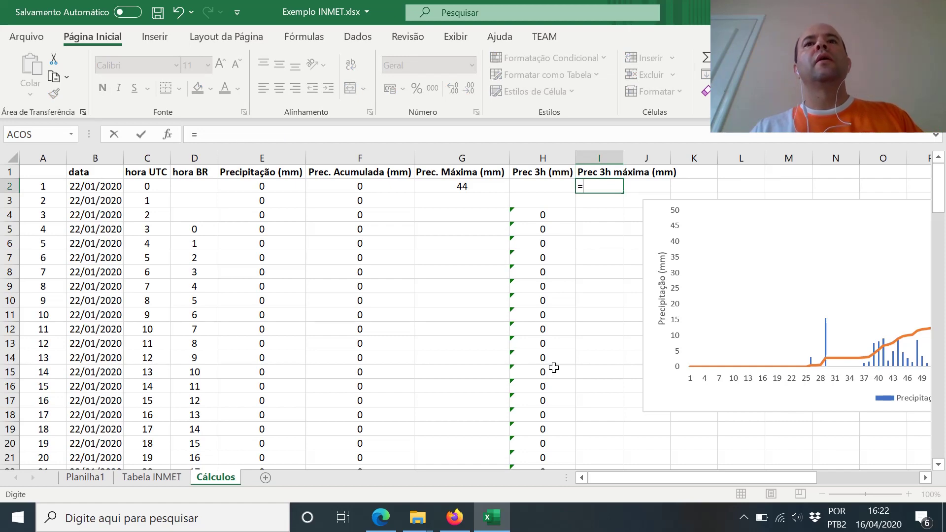
pyautogui.write('má')
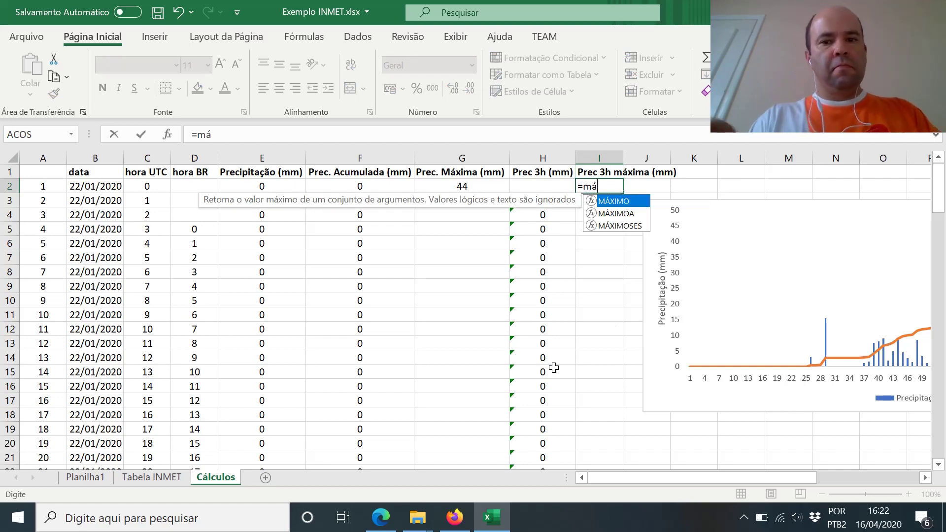
pyautogui.write('ximo(')
pyautogui.press('Left')
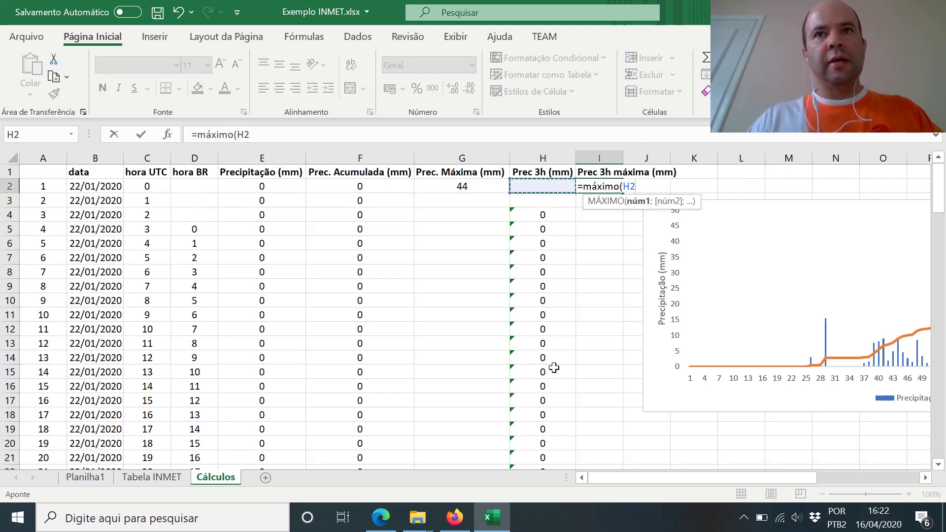
pyautogui.press('Down')
pyautogui.press('Down')
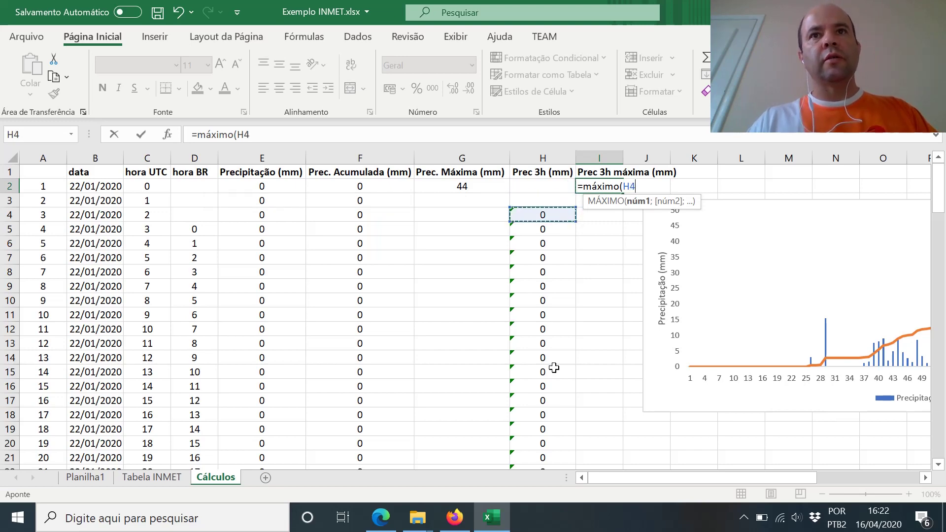
pyautogui.hotkey('ctrl', 'shift', 'Down')
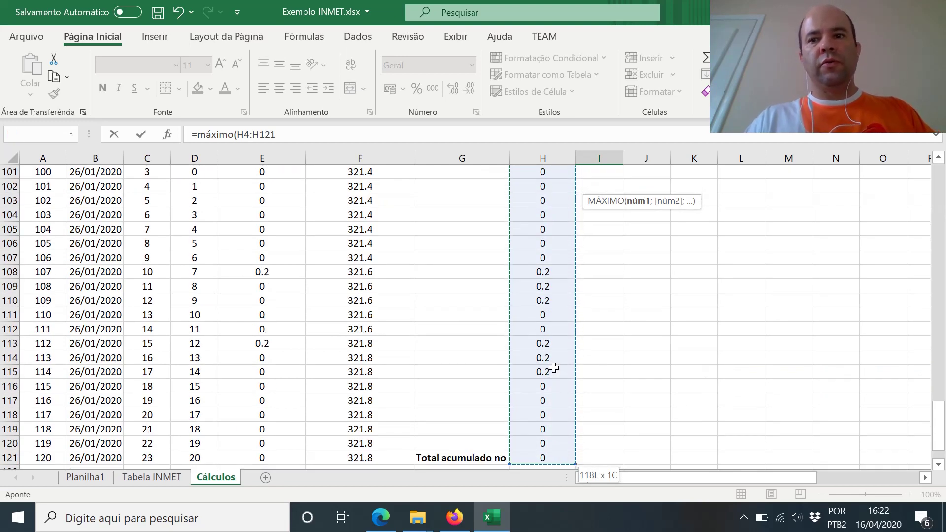
pyautogui.press('Return')
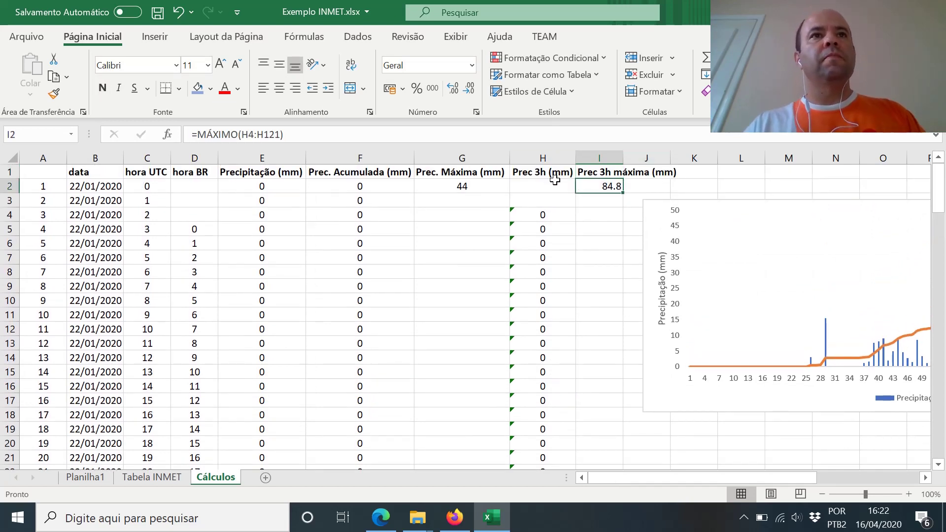
pyautogui.click(280, 91)
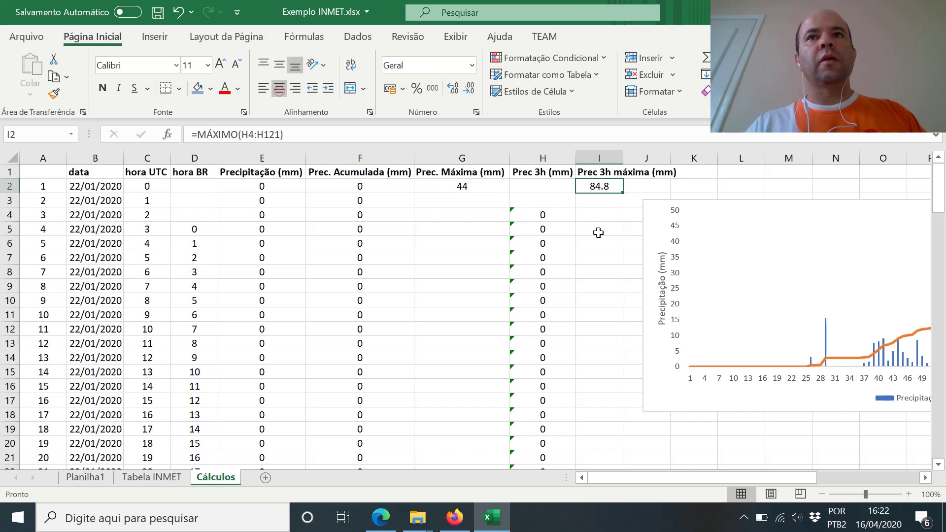
pyautogui.click(599, 192)
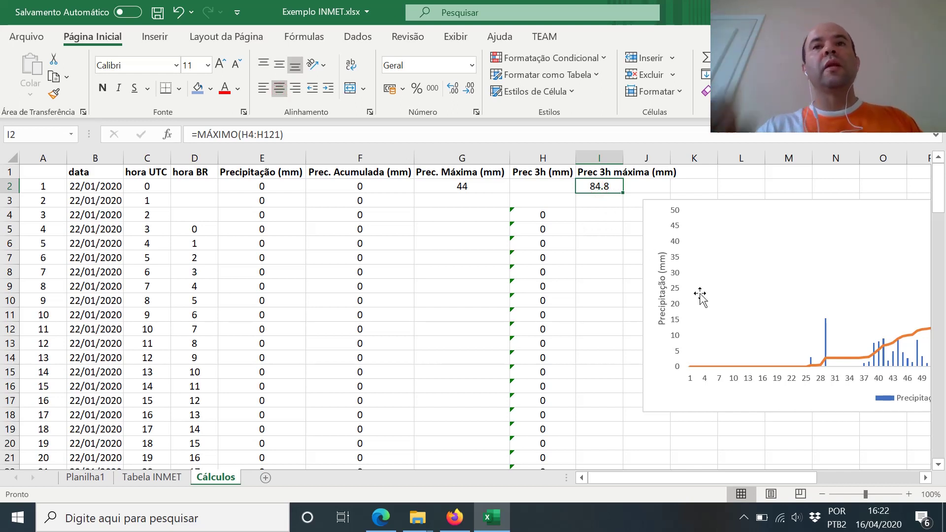
# Step: Move the precipitation chart clear of column J, and widen column I to fit its header
pyautogui.press('Right')
pyautogui.press('Right')
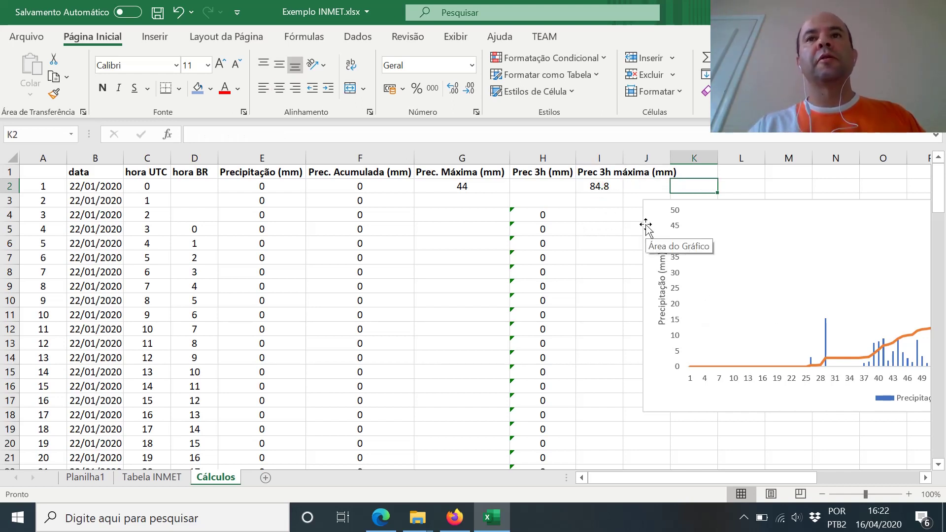
pyautogui.moveTo(645, 224); pyautogui.dragTo(726, 217)
pyautogui.click(644, 201)
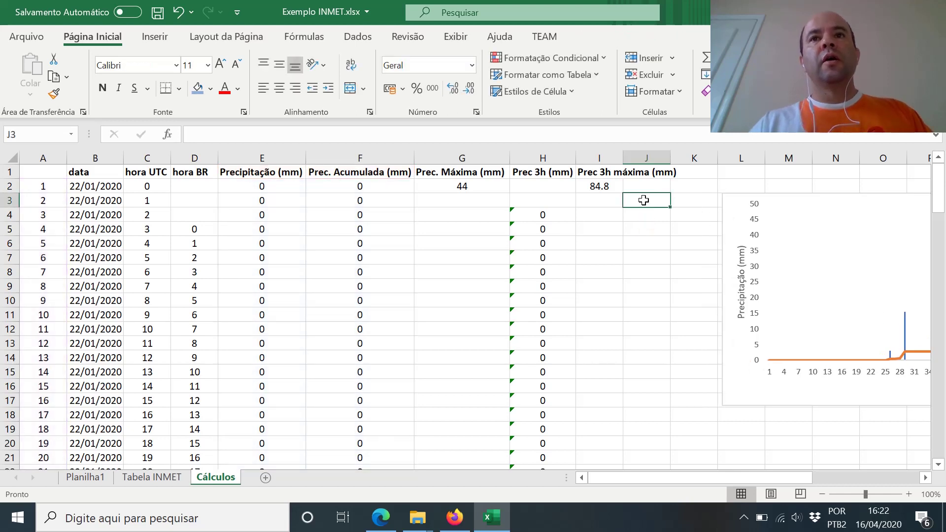
pyautogui.moveTo(623, 158); pyautogui.dragTo(677, 156)
pyautogui.click(625, 187)
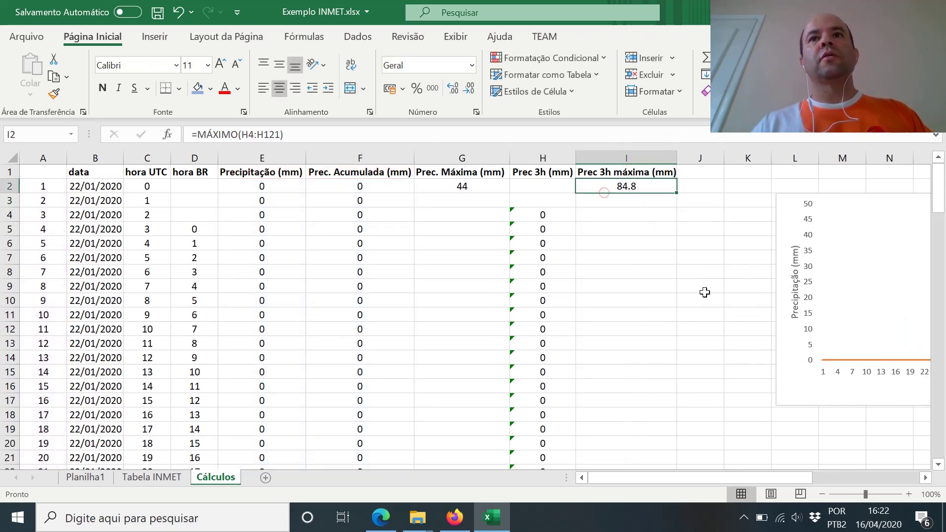
# Step: Locate the maximum 3-hour rainfall among the sums in column H
pyautogui.press('Left')
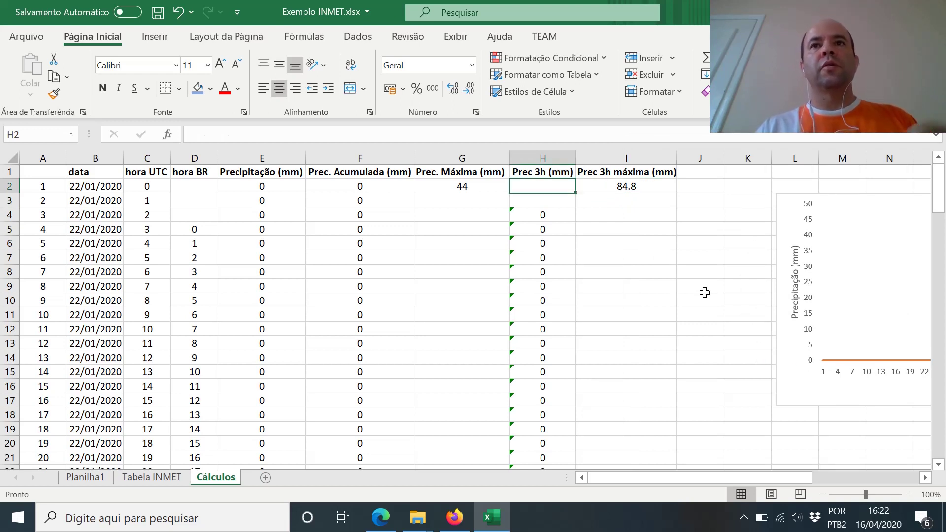
pyautogui.press('Down')
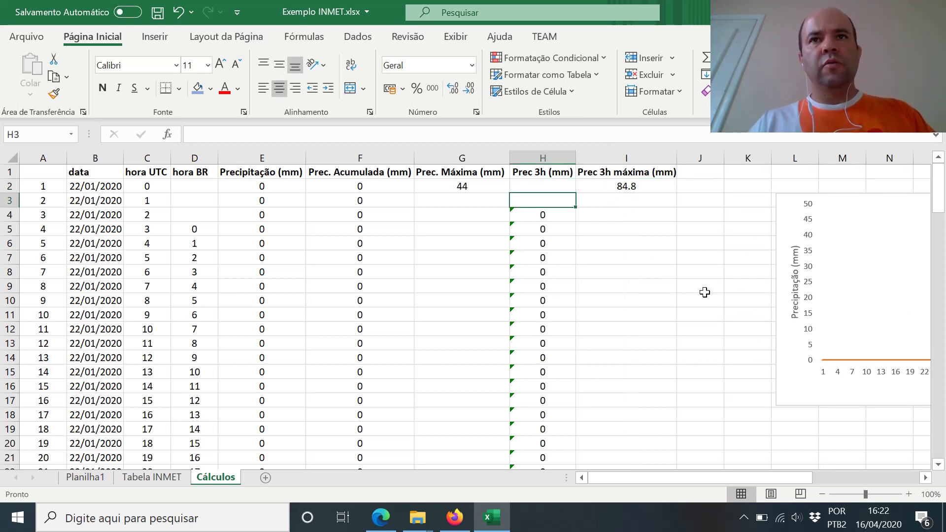
pyautogui.hotkey('shift', 'Down')
pyautogui.hotkey('shift', 'Down')
pyautogui.press('Down')
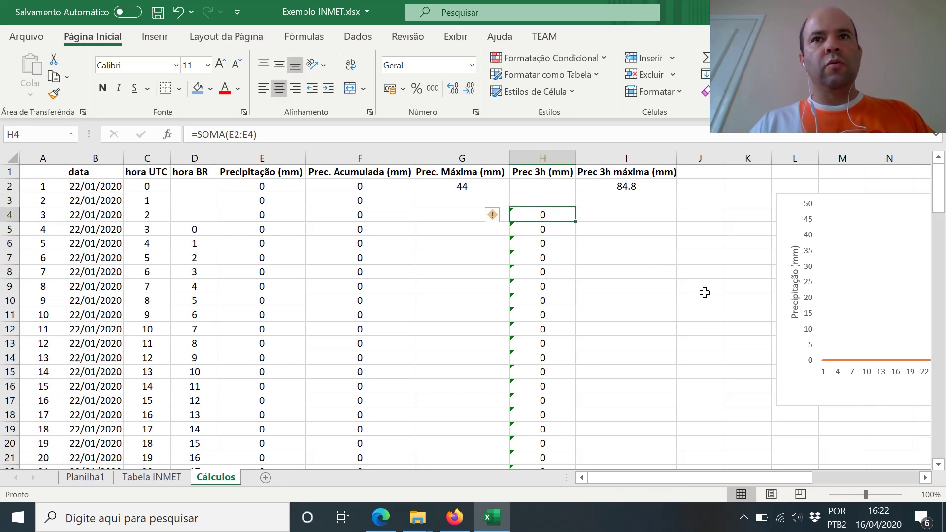
pyautogui.press('pagedown')
pyautogui.press('pagedown')
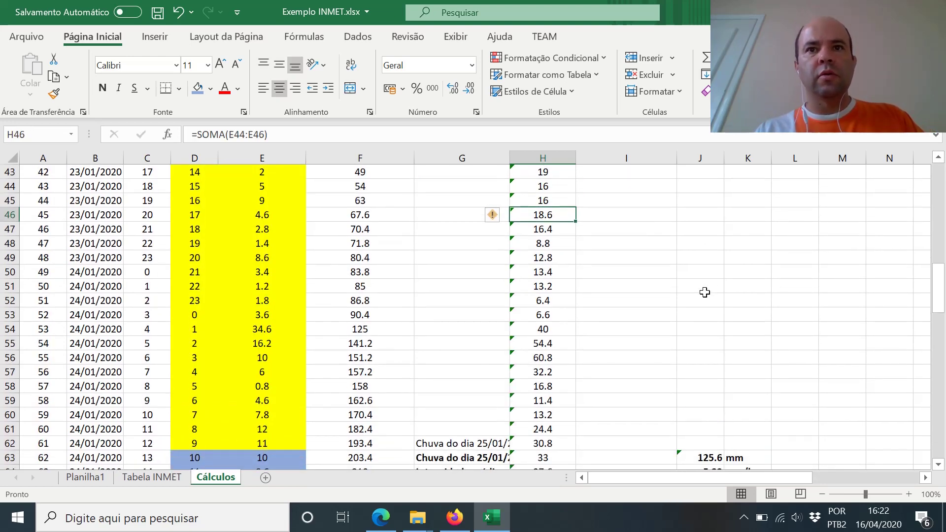
pyautogui.press('pagedown')
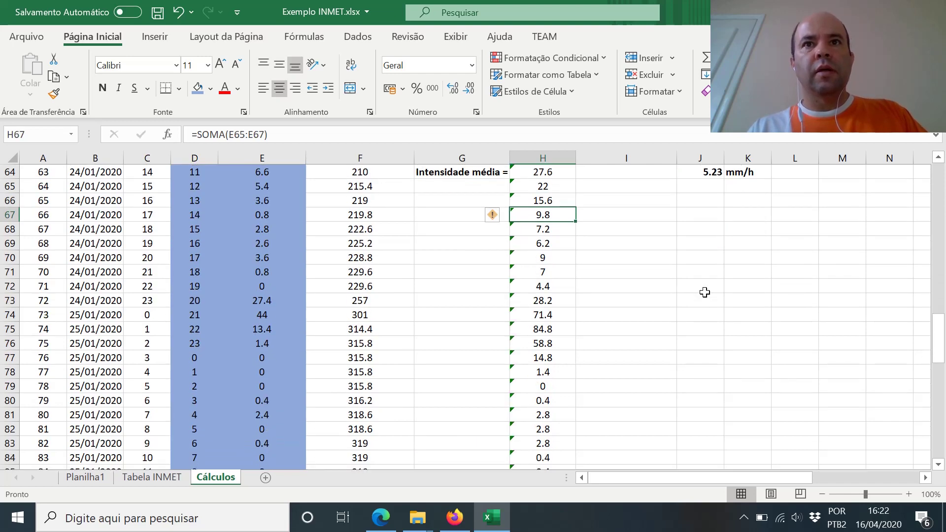
pyautogui.click(548, 329)
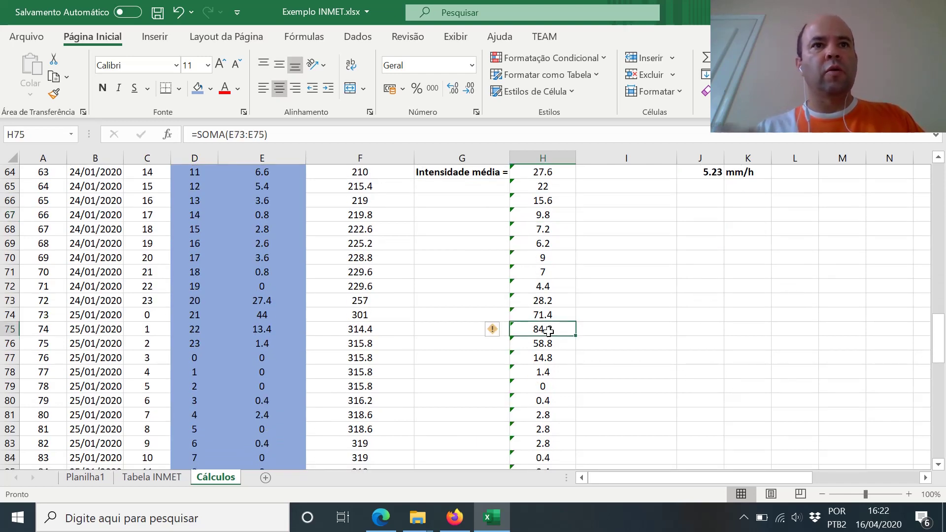
# Step: Examine the date and hours in row 75 and the precipitation cells summed by H75
pyautogui.hotkey('shift', 'Left')
pyautogui.hotkey('shift', 'Left')
pyautogui.hotkey('shift', 'Left')
pyautogui.hotkey('shift', 'Left')
pyautogui.hotkey('shift', 'Left')
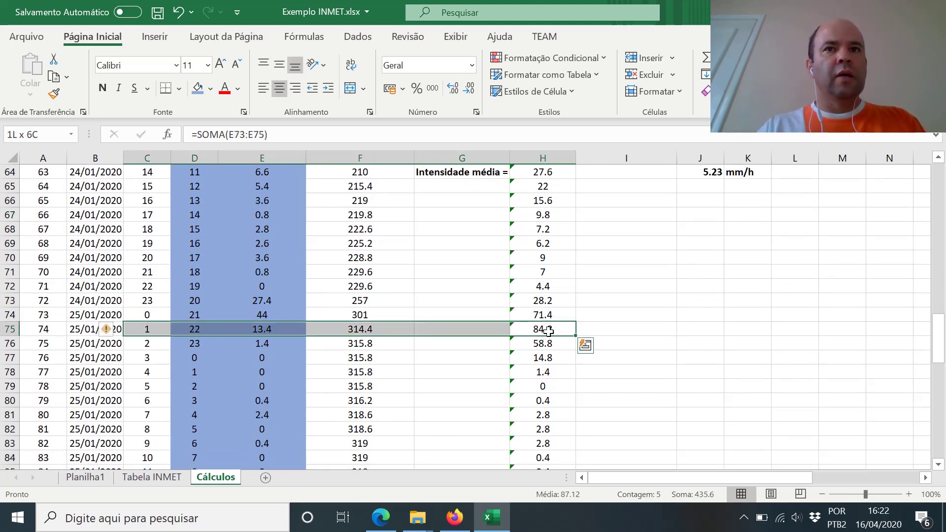
pyautogui.click(549, 330)
pyautogui.press('F2')
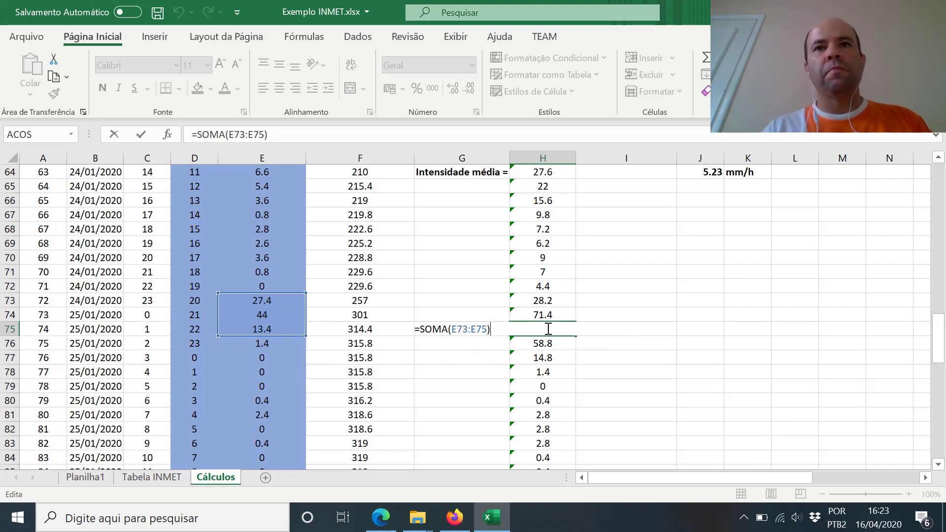
pyautogui.hotkey('ctrl', 'Return')
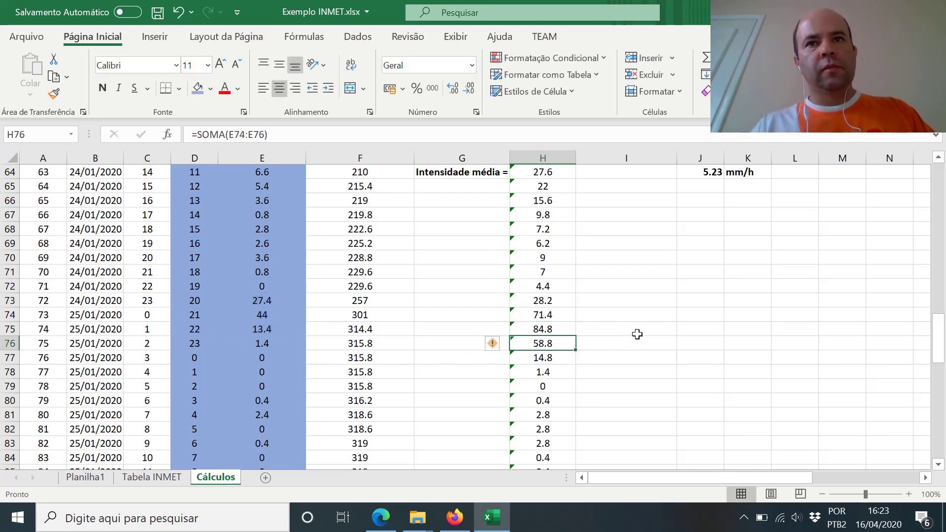
# Step: Read question e) about the greatest 24-hour rainfall on the Planilha1 sheet
pyautogui.press('pageup')
pyautogui.press('pageup')
pyautogui.press('pageup')
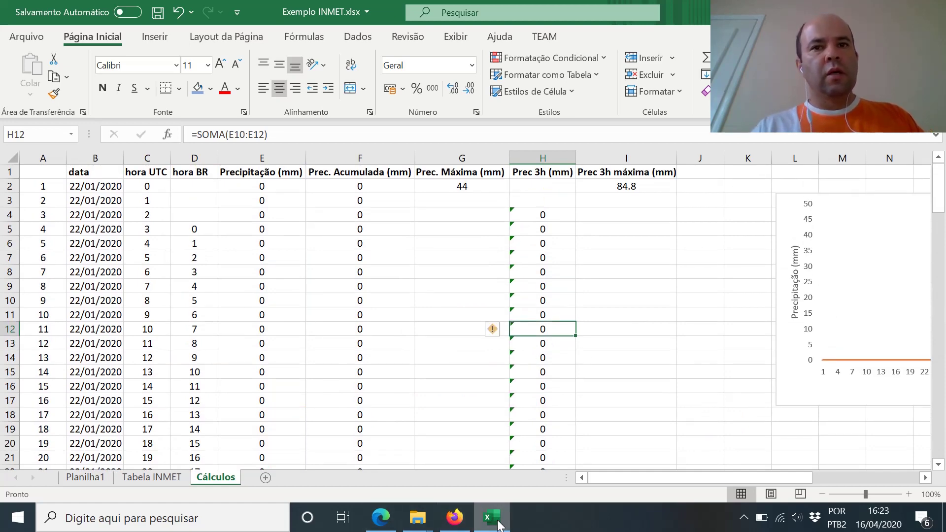
pyautogui.click(105, 477)
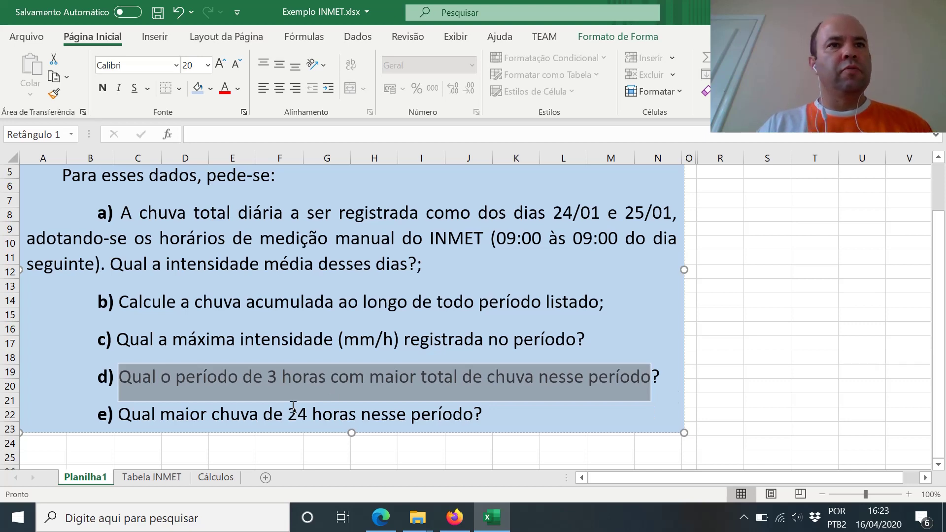
pyautogui.moveTo(122, 414); pyautogui.dragTo(501, 414)
pyautogui.click(166, 418)
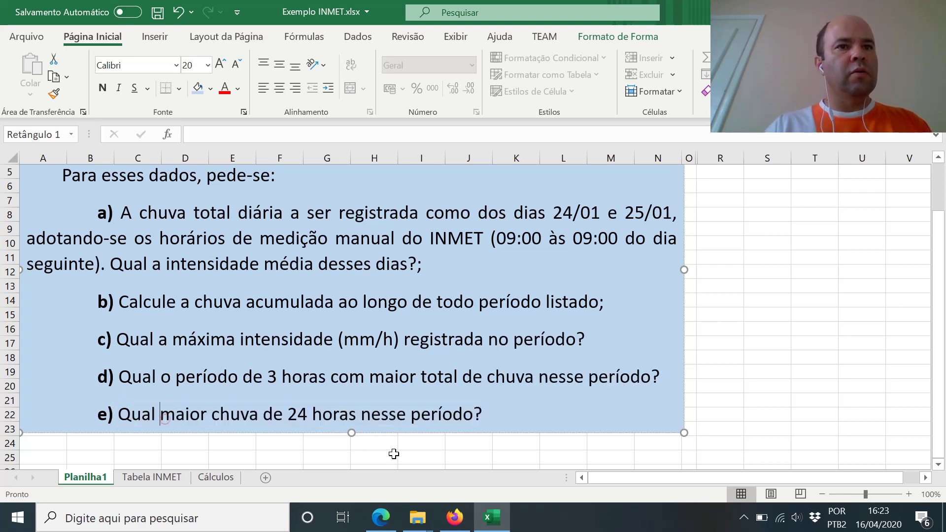
pyautogui.write('a')
pyautogui.press('BackSpace')
pyautogui.press('BackSpace')
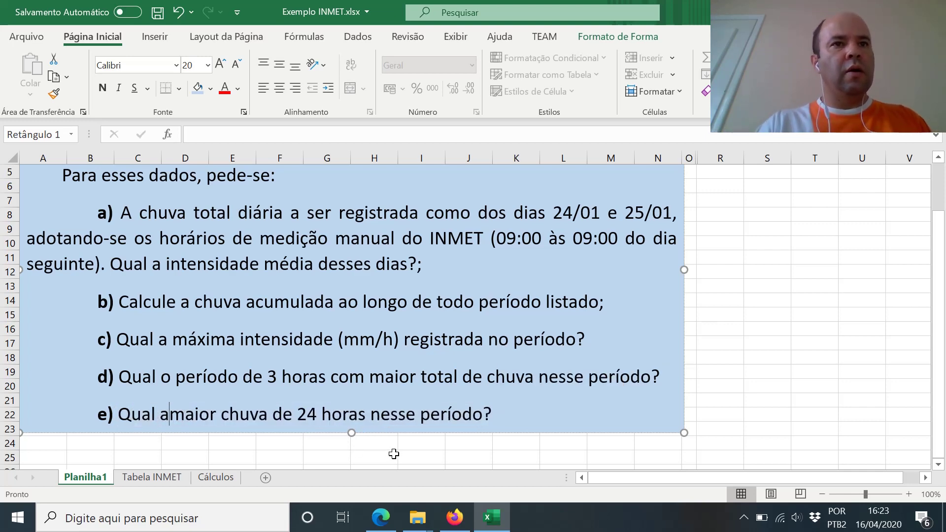
pyautogui.write('a')
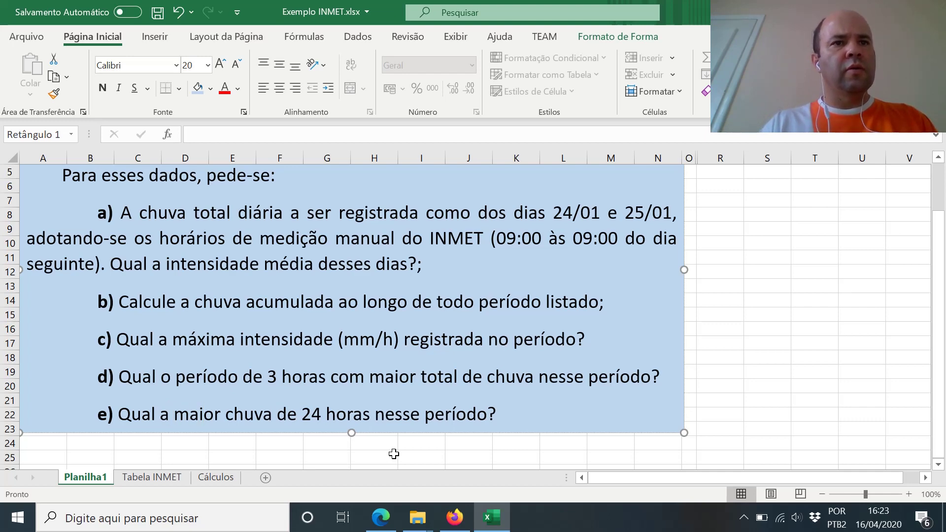
pyautogui.press('BackSpace')
pyautogui.press('BackSpace')
pyautogui.press('BackSpace')
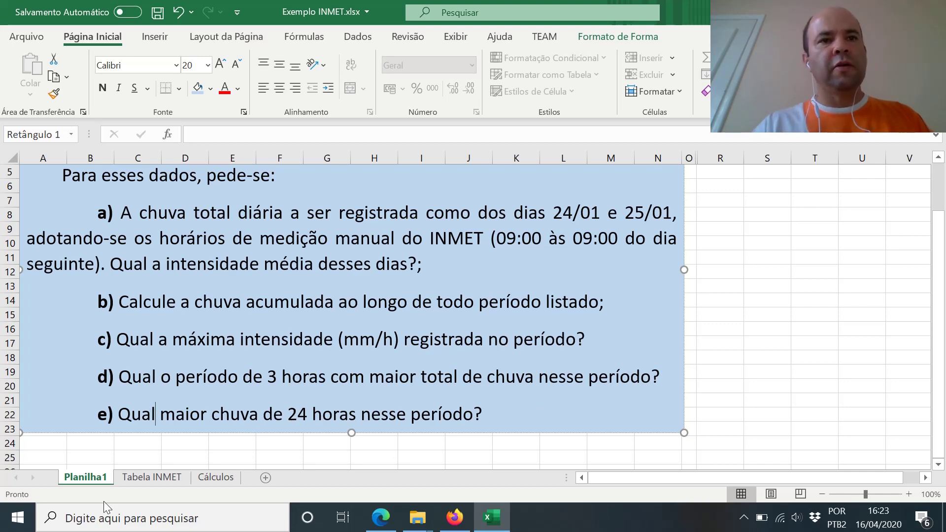
# Step: On the Cálculos sheet, copy the 3-hour precipitation headers and maximum formula from H1:I2 into J1:K2
pyautogui.click(215, 477)
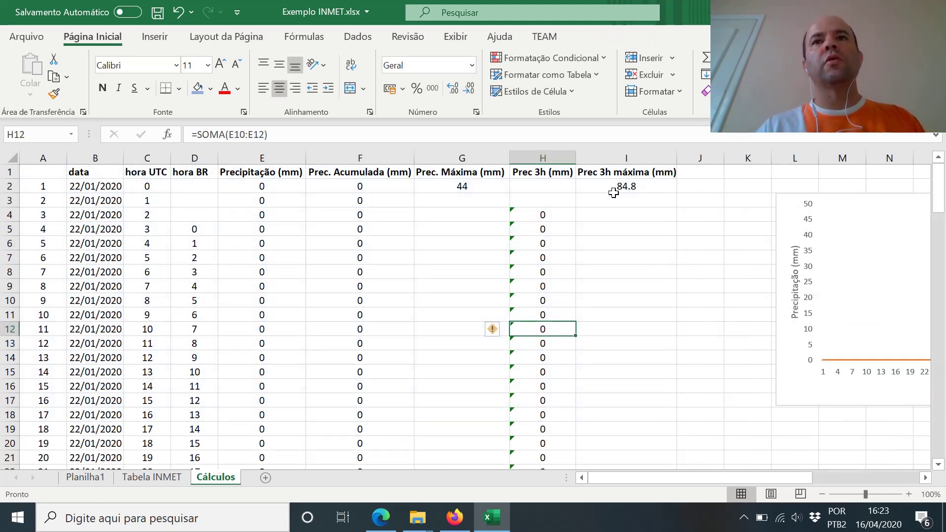
pyautogui.click(542, 173)
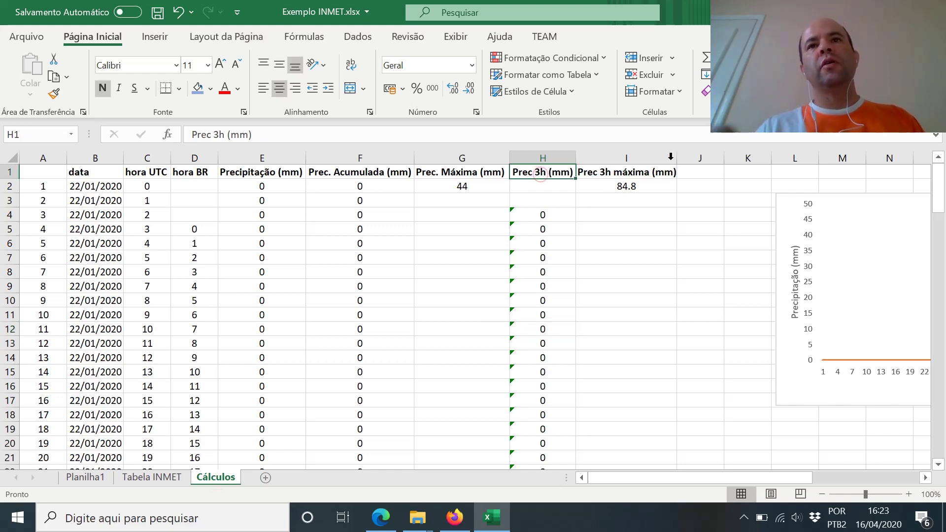
pyautogui.hotkey('shift', 'Right')
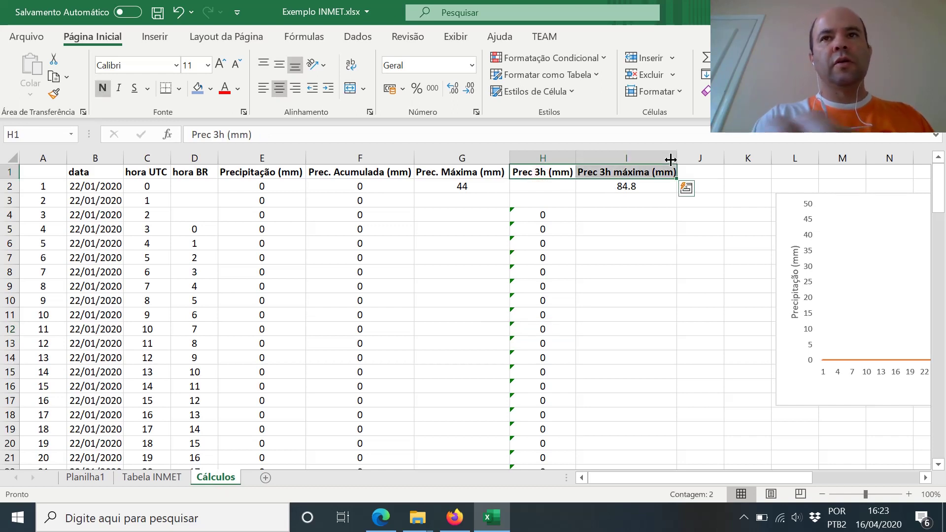
pyautogui.hotkey('ctrl', 'q')
pyautogui.click(543, 192)
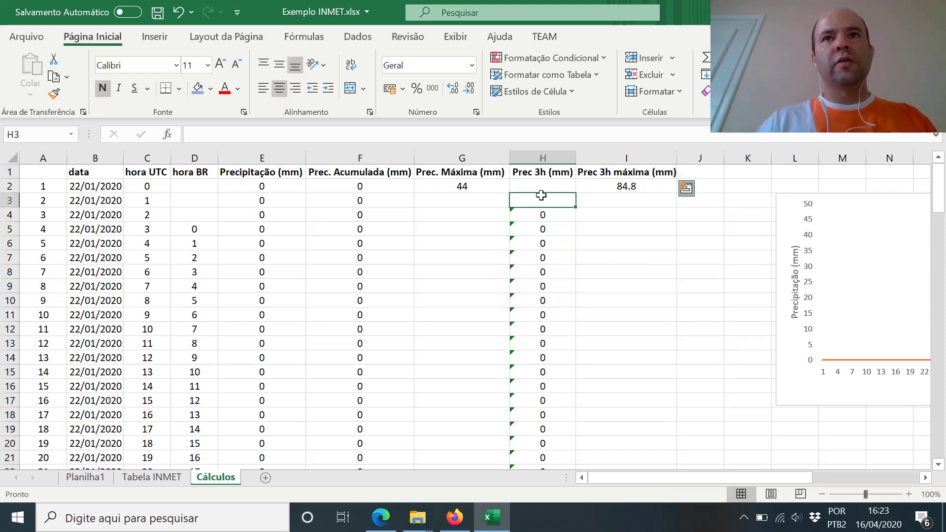
pyautogui.click(533, 172)
pyautogui.hotkey('shift', 'Down')
pyautogui.hotkey('shift', 'Right')
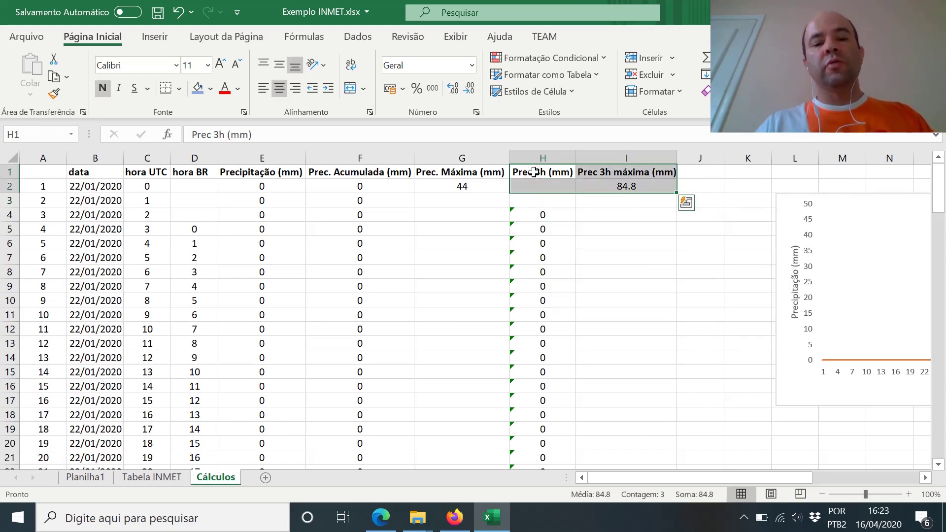
pyautogui.hotkey('ctrl', 'c')
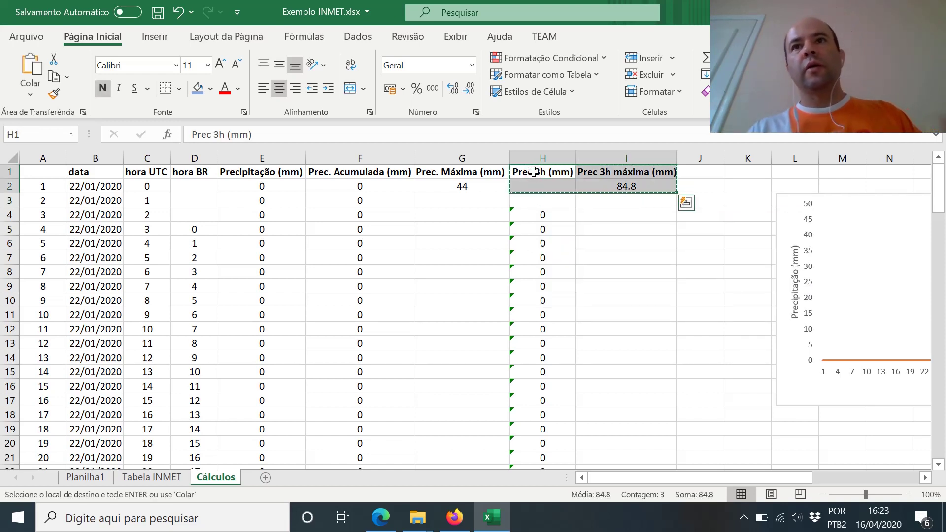
pyautogui.click(699, 172)
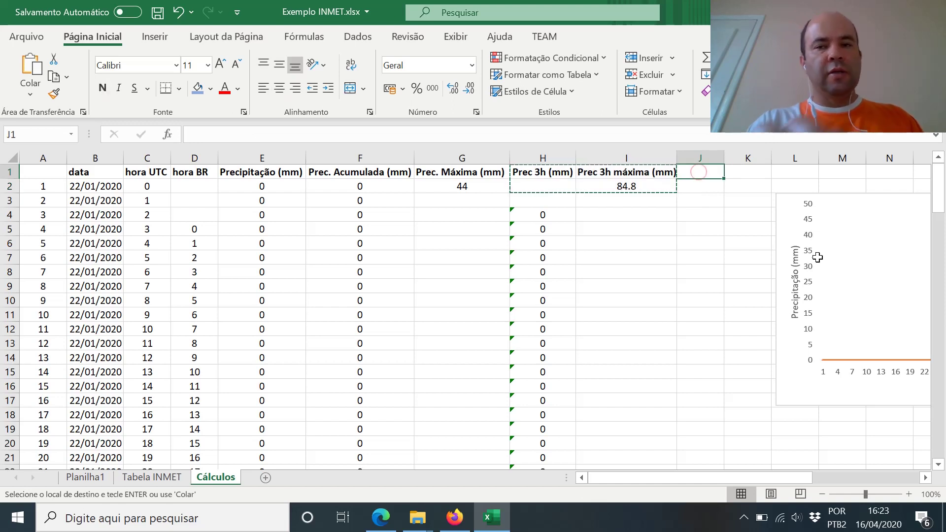
pyautogui.hotkey('ctrl', 'v')
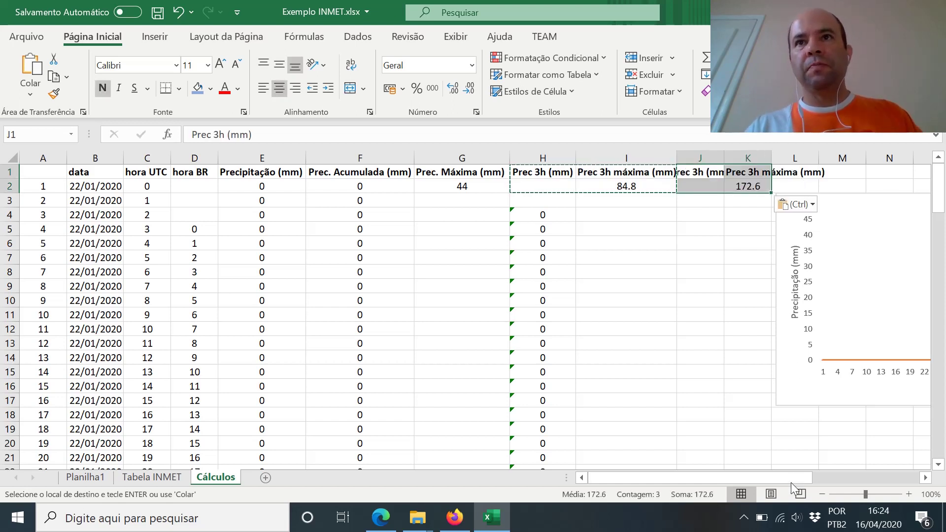
pyautogui.moveTo(810, 477); pyautogui.dragTo(838, 483)
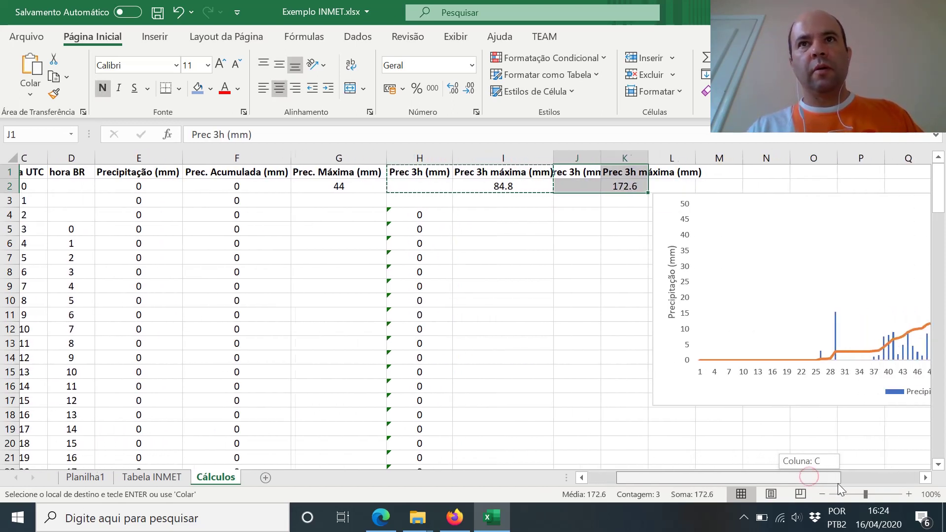
# Step: Change the header in J1 to "Prec 24h (mm)" and fit column J's width to it
pyautogui.click(626, 200)
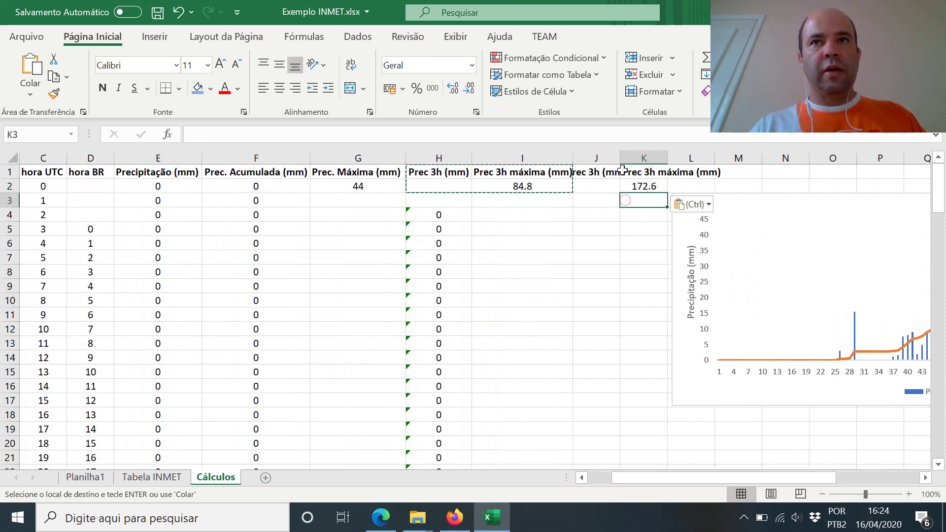
pyautogui.doubleClick(620, 158)
pyautogui.click(596, 176)
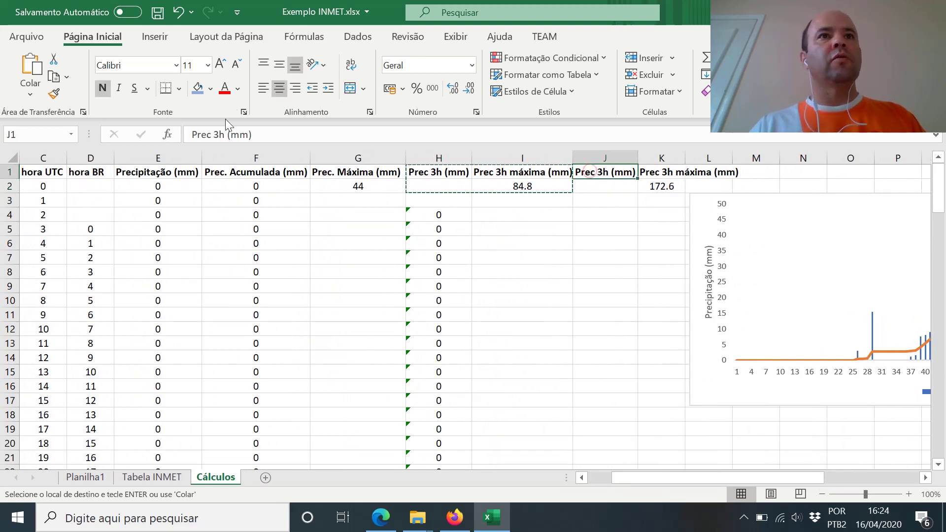
pyautogui.click(224, 135)
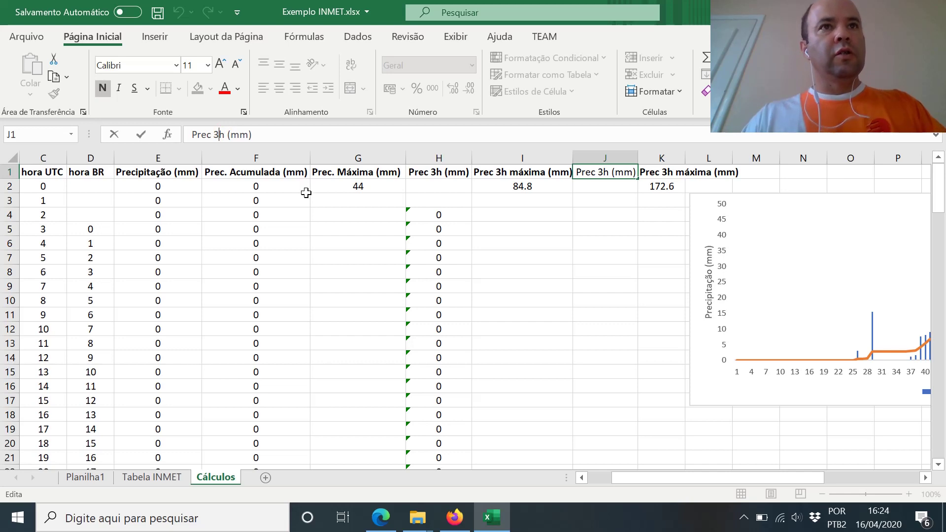
pyautogui.press('BackSpace')
pyautogui.press('BackSpace')
pyautogui.write('24h')
pyautogui.press('Return')
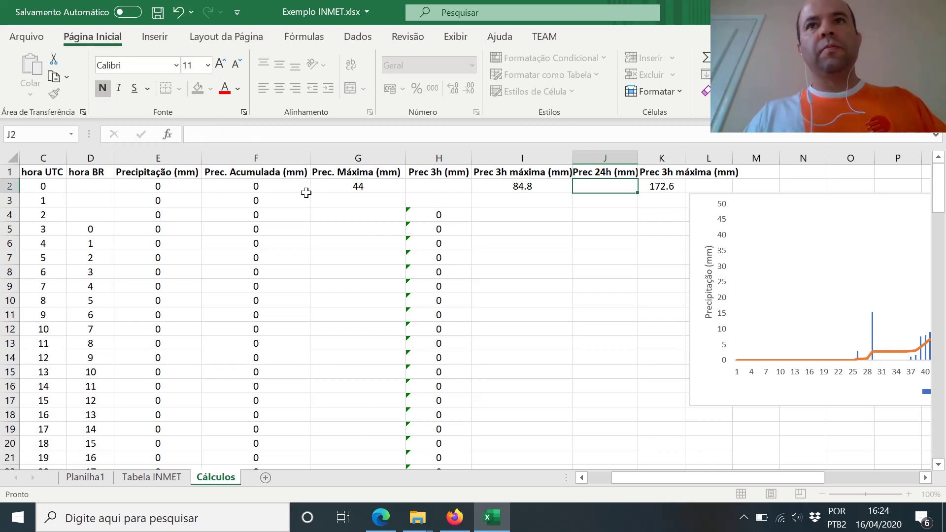
pyautogui.press('Up')
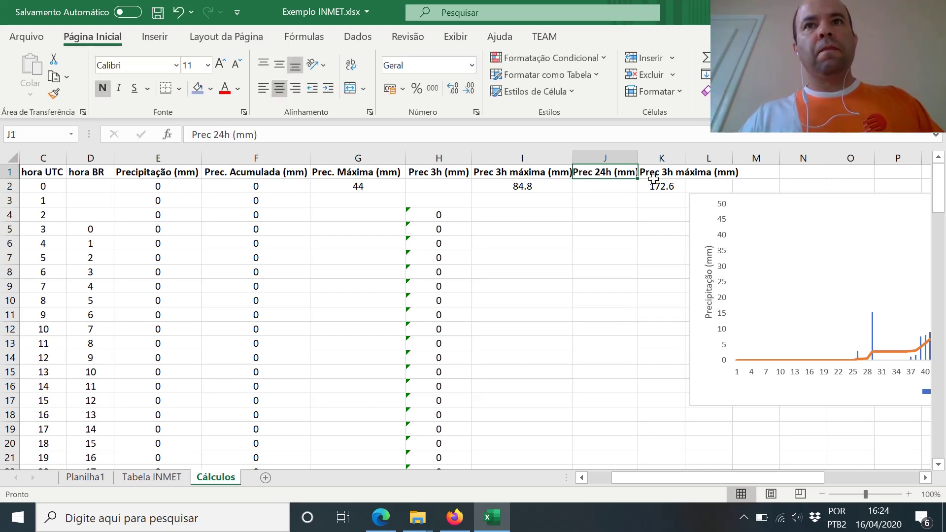
pyautogui.doubleClick(637, 154)
# Step: Fit column K's width to its header and change the text in K1 to "Prec 24h máxima (mm)"
pyautogui.click(665, 172)
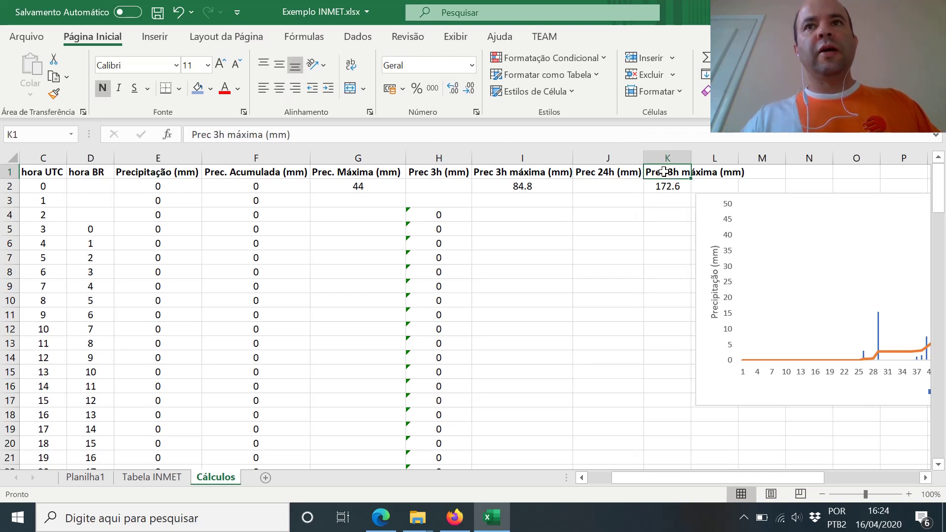
pyautogui.click(697, 186)
pyautogui.click(671, 172)
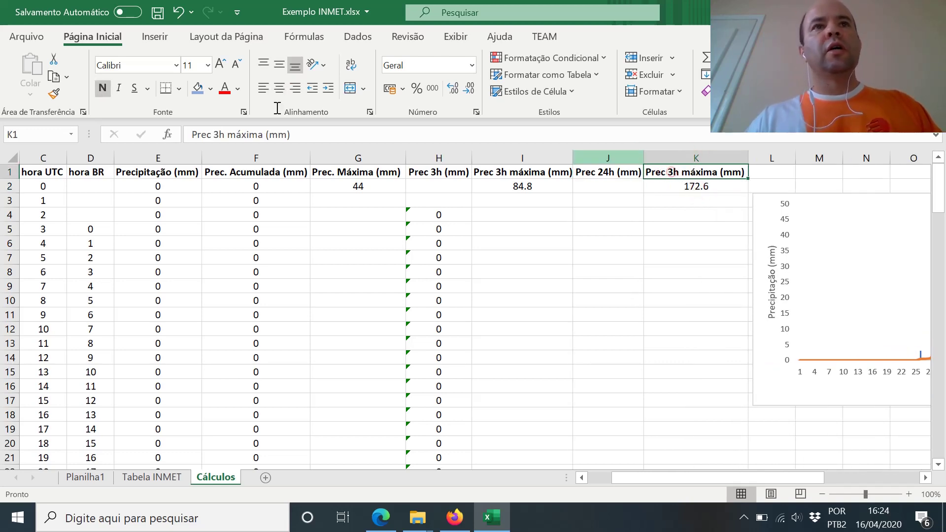
pyautogui.click(219, 134)
pyautogui.press('BackSpace')
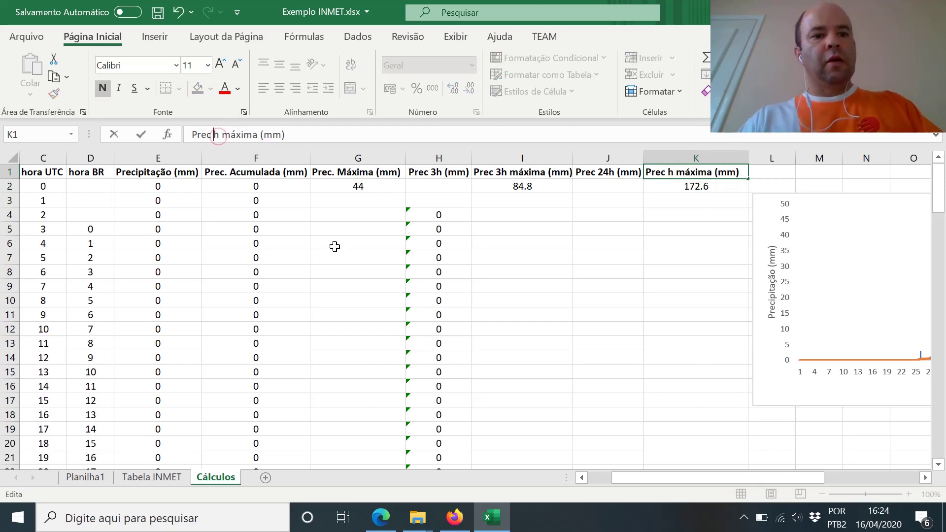
pyautogui.write('24')
pyautogui.press('Return')
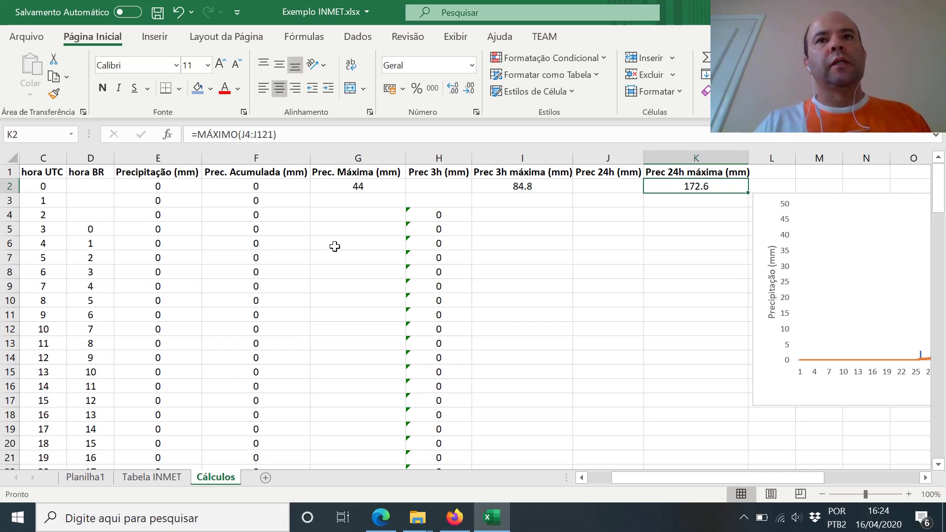
# Step: Count 24 hourly rows down column J, from J2 to J25, to locate the first complete 24-hour period
pyautogui.press('Left')
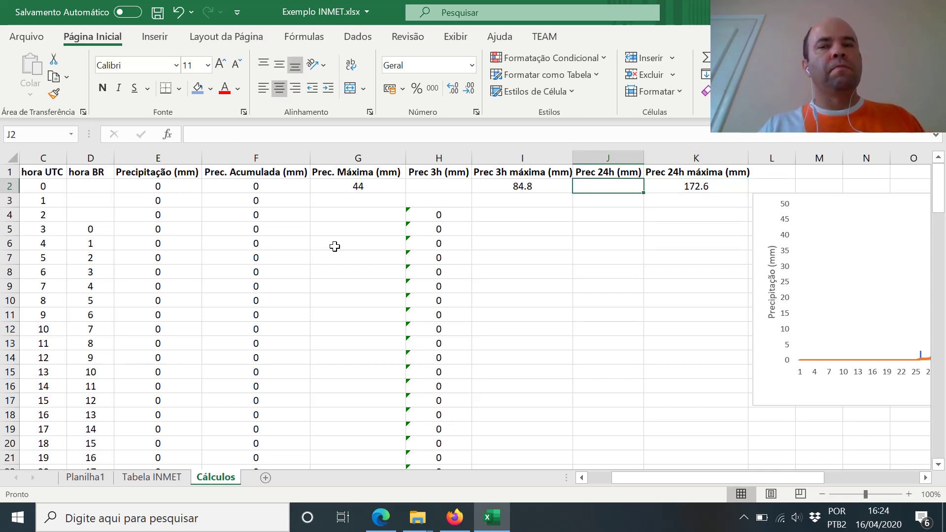
pyautogui.press('Down')
pyautogui.press('Down')
pyautogui.press('Up')
pyautogui.press('Up')
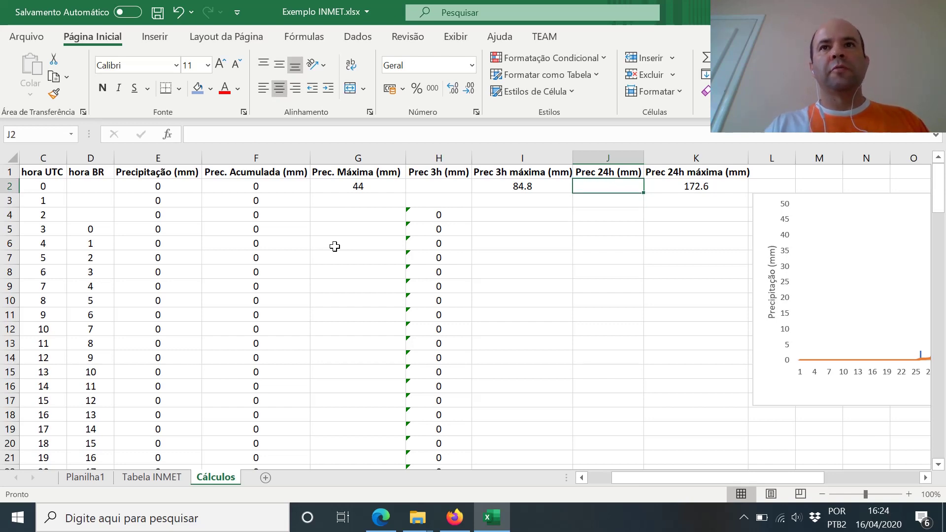
pyautogui.press('Up')
pyautogui.press('Down')
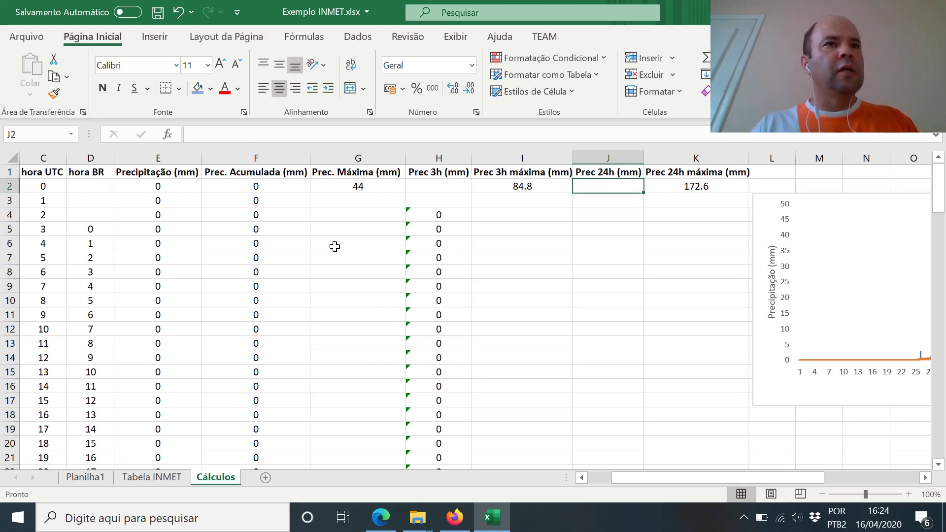
pyautogui.hotkey('shift', 'Down')
pyautogui.hotkey('shift', 'Down')
pyautogui.hotkey('shift', 'Down')
pyautogui.hotkey('shift', 'Down')
pyautogui.hotkey('shift', 'Down')
pyautogui.hotkey('shift', 'Down')
pyautogui.hotkey('shift', 'Down')
pyautogui.hotkey('shift', 'Down')
pyautogui.hotkey('shift', 'Down')
pyautogui.hotkey('shift', 'Down')
pyautogui.hotkey('shift', 'Down')
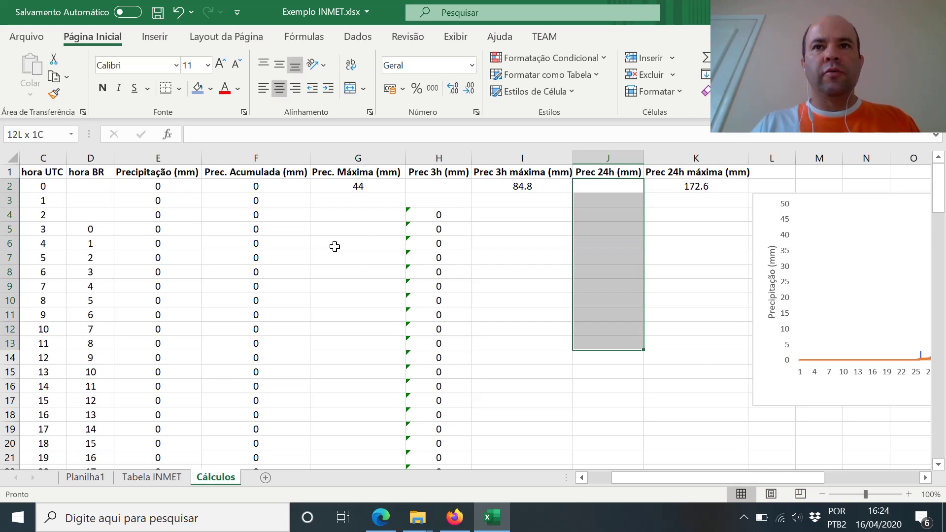
pyautogui.hotkey('shift', 'Down')
pyautogui.hotkey('shift', 'Down')
pyautogui.hotkey('shift', 'Down')
pyautogui.hotkey('shift', 'Down')
pyautogui.hotkey('shift', 'Down')
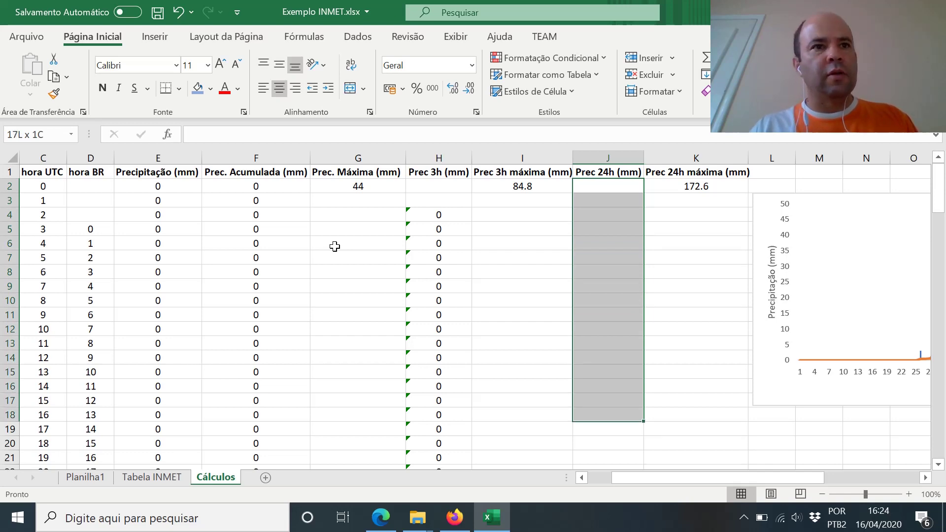
pyautogui.hotkey('shift', 'Down')
pyautogui.hotkey('shift', 'Down')
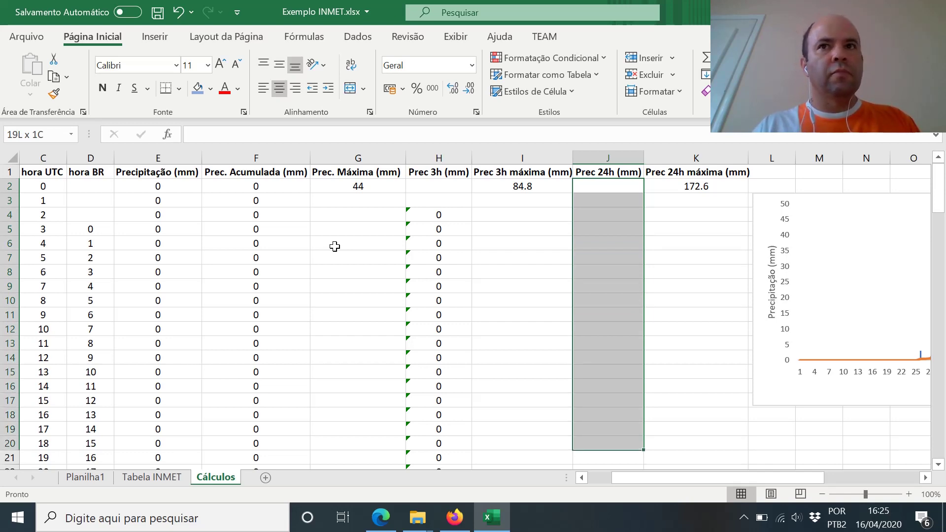
pyautogui.hotkey('shift', 'Down')
pyautogui.hotkey('shift', 'Down')
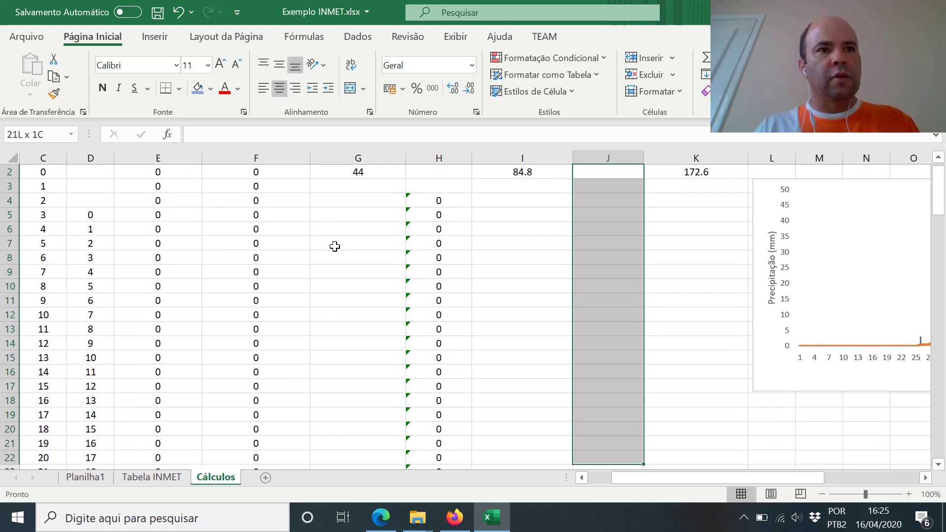
pyautogui.hotkey('shift', 'Down')
pyautogui.hotkey('shift', 'Down')
pyautogui.hotkey('shift', 'Down')
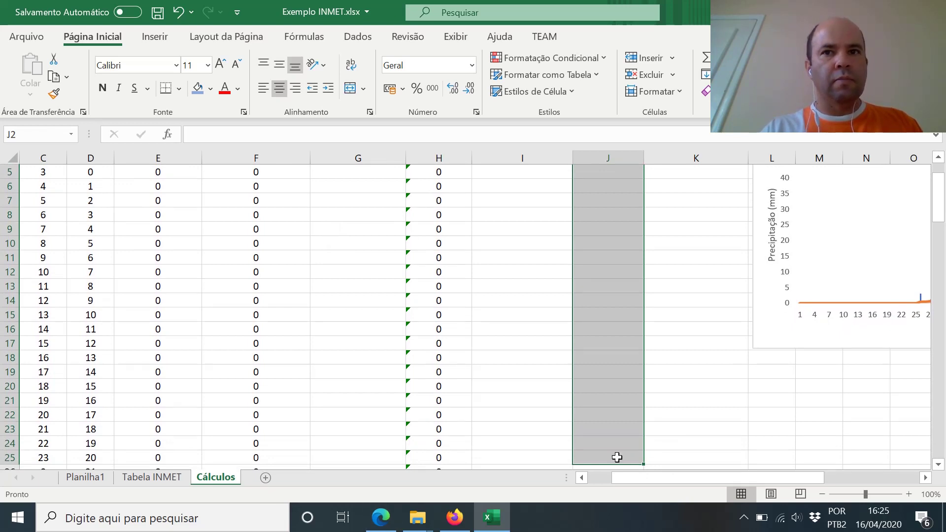
# Step: Enter =SOMA(E2:E25) in J25 to add the first 24 hours of precipitation
pyautogui.doubleClick(612, 457)
pyautogui.write('=')
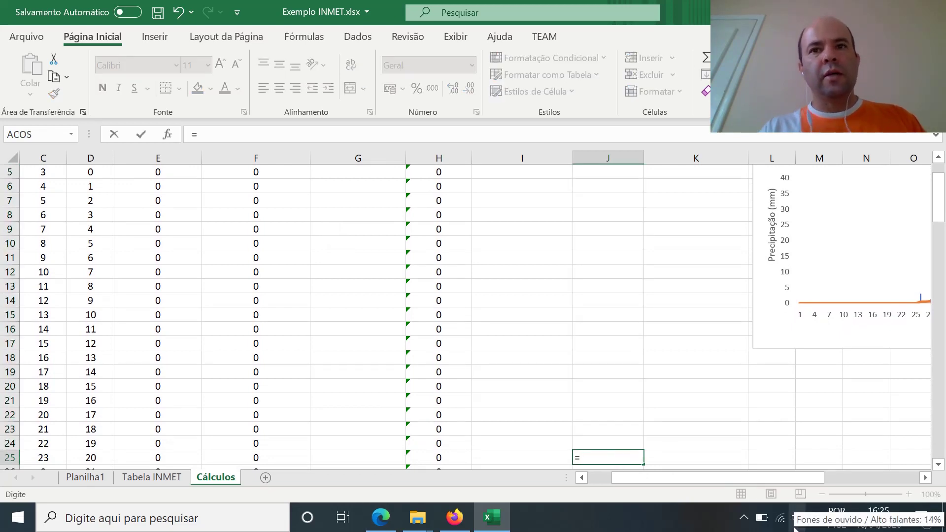
pyautogui.write('soma(')
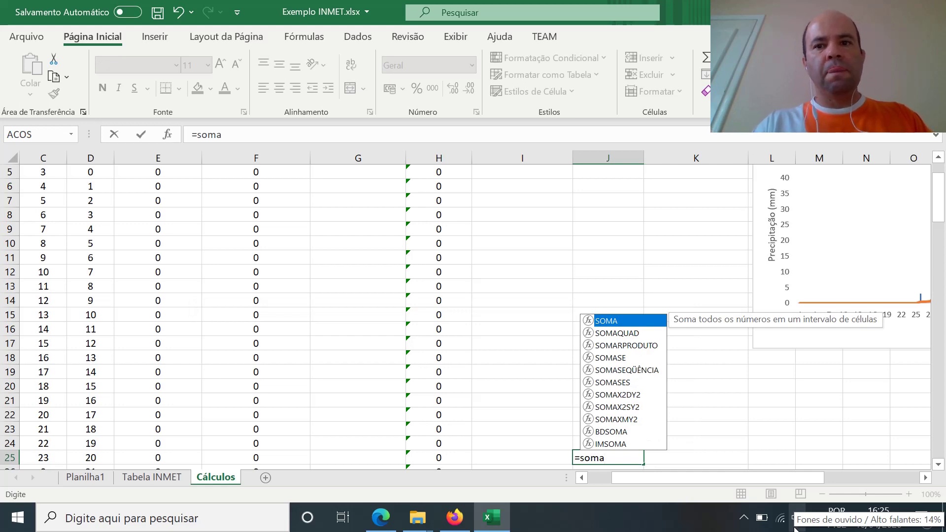
pyautogui.press('Left')
pyautogui.press('Left')
pyautogui.press('Left')
pyautogui.press('Left')
pyautogui.press('Left')
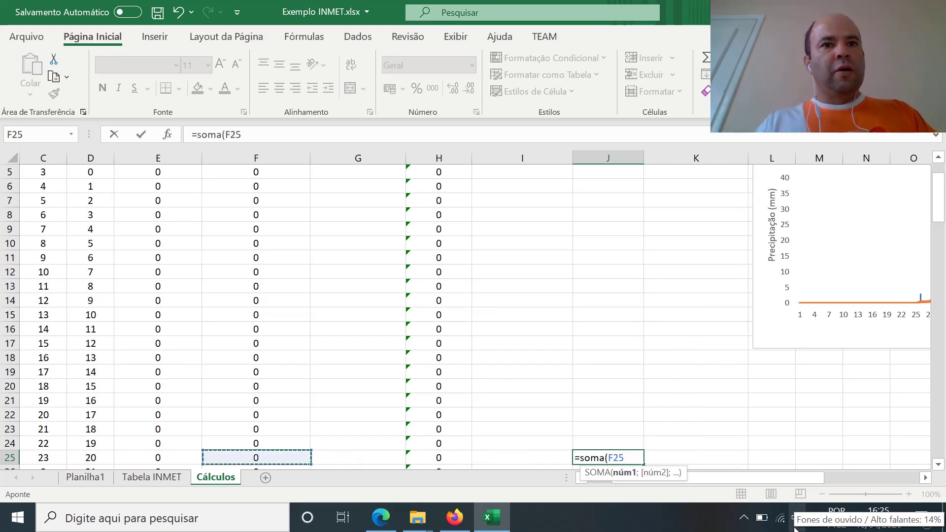
pyautogui.hotkey('shift', 'Up')
pyautogui.hotkey('shift', 'Up')
pyautogui.hotkey('shift', 'Up')
pyautogui.hotkey('shift', 'Up')
pyautogui.hotkey('shift', 'Up')
pyautogui.hotkey('shift', 'Up')
pyautogui.hotkey('shift', 'Up')
pyautogui.hotkey('shift', 'Up')
pyautogui.hotkey('shift', 'Up')
pyautogui.hotkey('shift', 'Up')
pyautogui.hotkey('shift', 'Up')
pyautogui.hotkey('shift', 'Up')
pyautogui.hotkey('shift', 'Up')
pyautogui.hotkey('shift', 'Up')
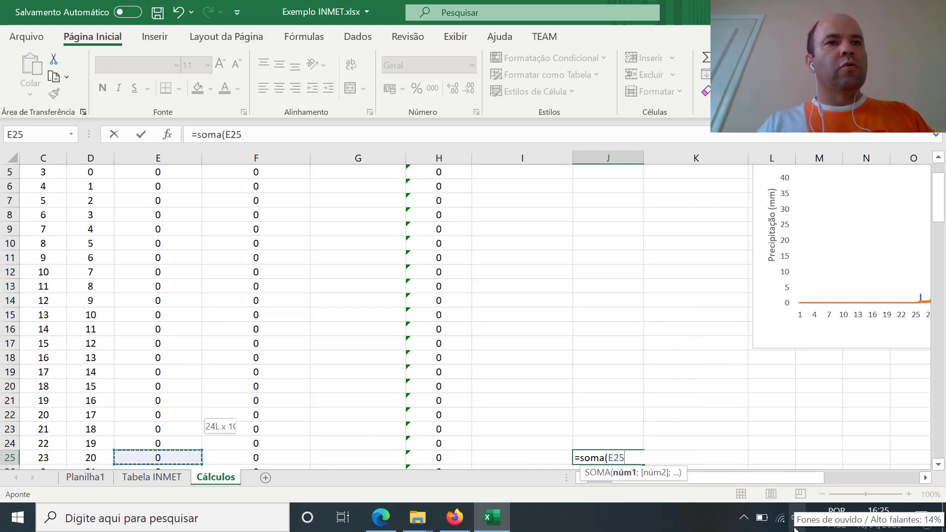
pyautogui.hotkey('shift', 'Up')
pyautogui.hotkey('shift', 'Up')
pyautogui.hotkey('shift', 'Up')
pyautogui.hotkey('shift', 'Up')
pyautogui.hotkey('shift', 'Up')
pyautogui.hotkey('shift', 'Up')
pyautogui.hotkey('shift', 'Up')
pyautogui.hotkey('shift', 'Up')
pyautogui.hotkey('shift', 'Up')
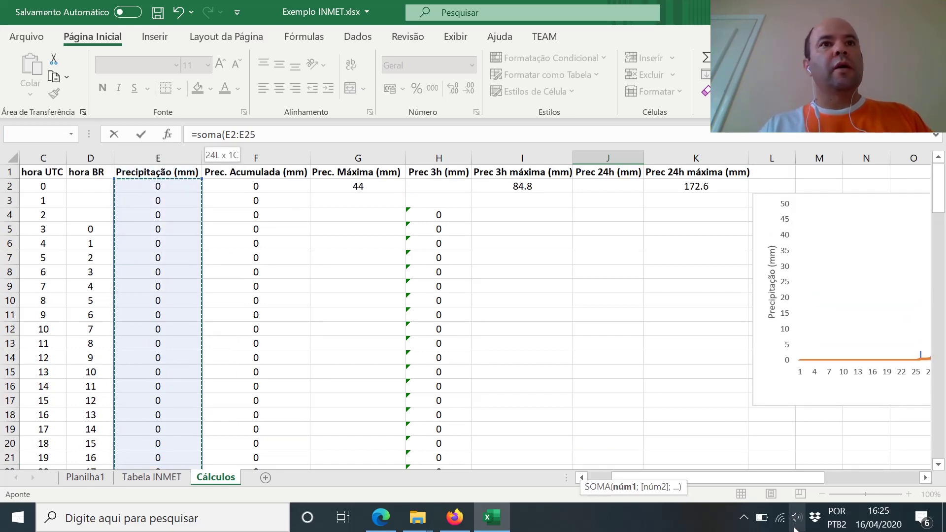
pyautogui.write(')')
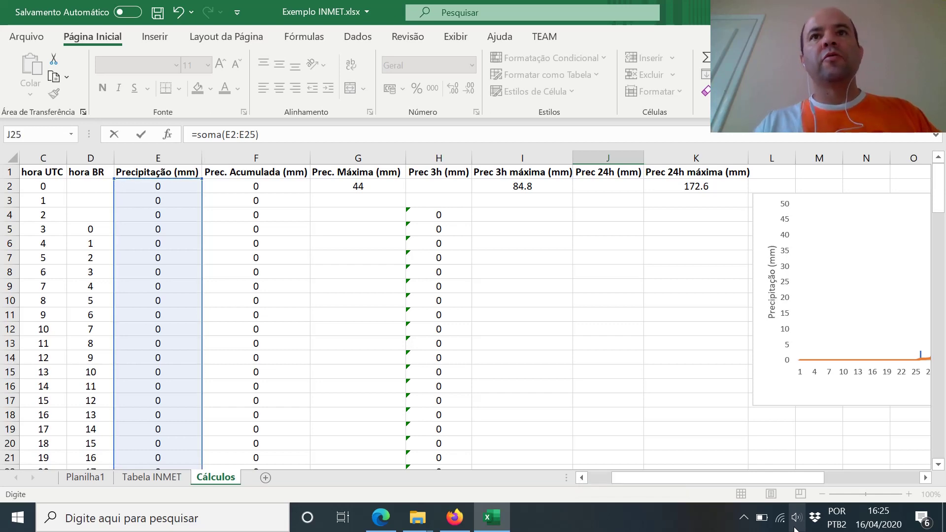
pyautogui.press('Return')
pyautogui.press('Up')
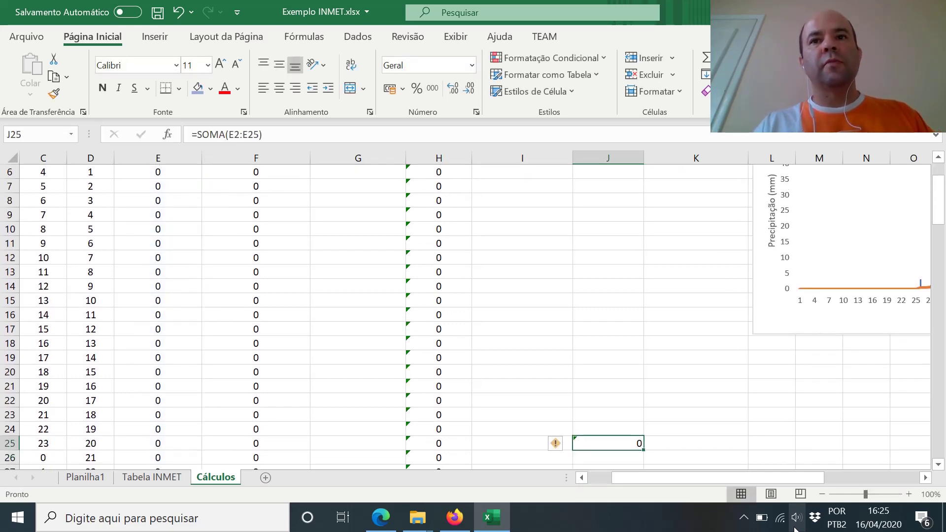
# Step: Copy the 24-hour sum from J25 into J26 and inspect the precipitation cells that the copied formula adds
pyautogui.scroll(-1, 469, 315)
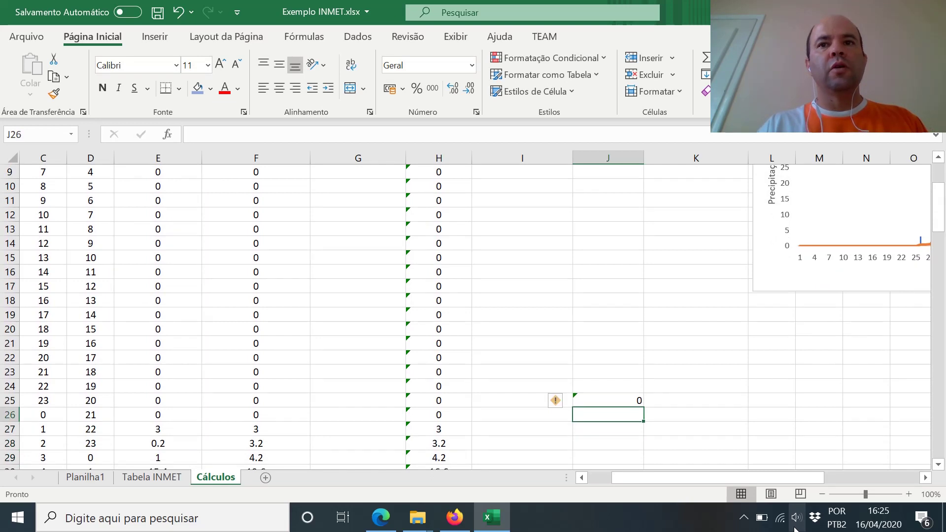
pyautogui.click(602, 413)
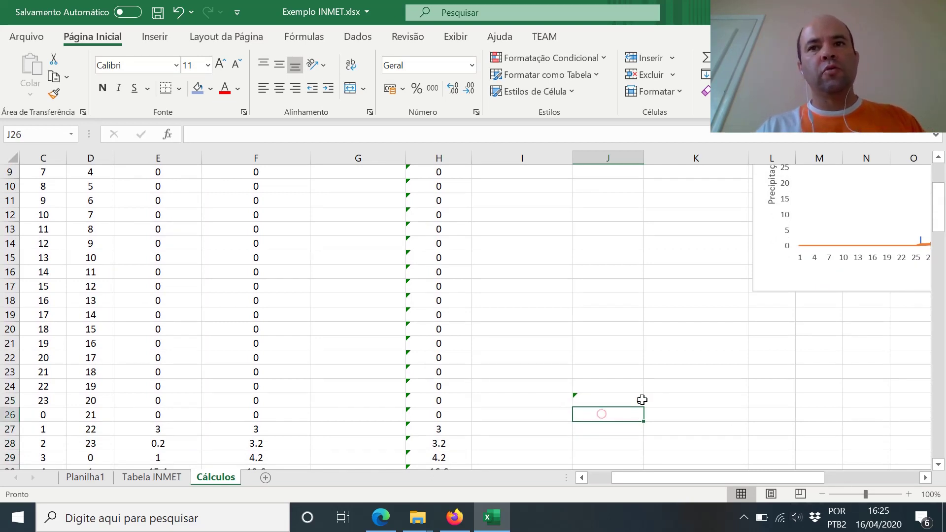
pyautogui.click(618, 400)
pyautogui.moveTo(643, 407); pyautogui.dragTo(645, 417)
pyautogui.click(629, 414)
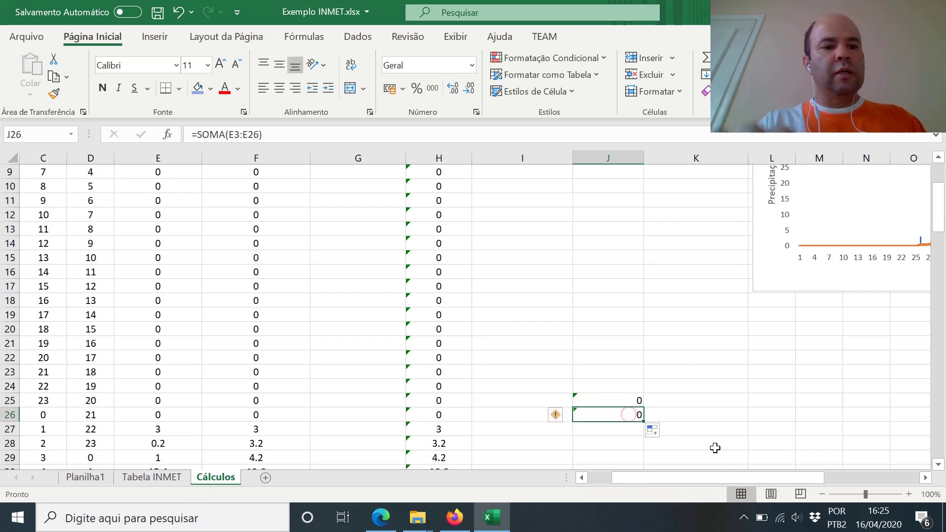
pyautogui.press('F2')
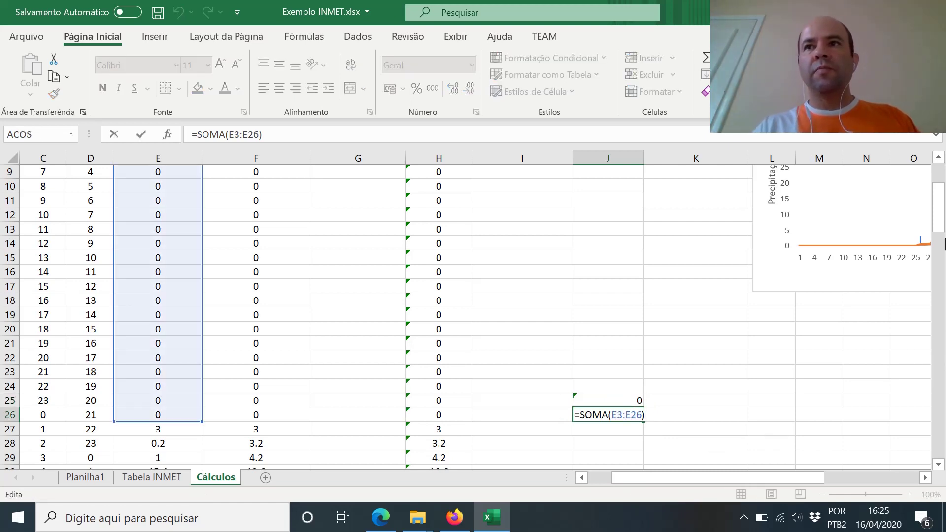
pyautogui.scroll(3, 936, 240)
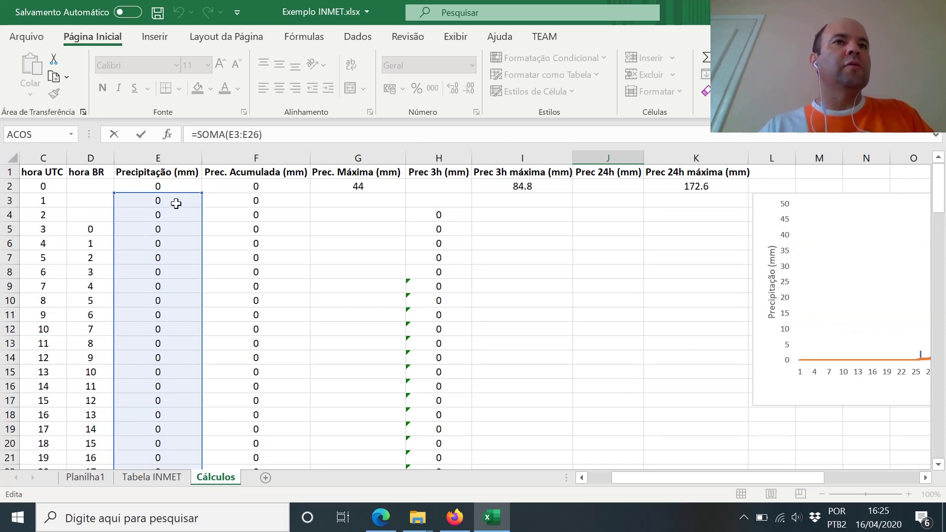
pyautogui.moveTo(939, 198); pyautogui.dragTo(943, 245)
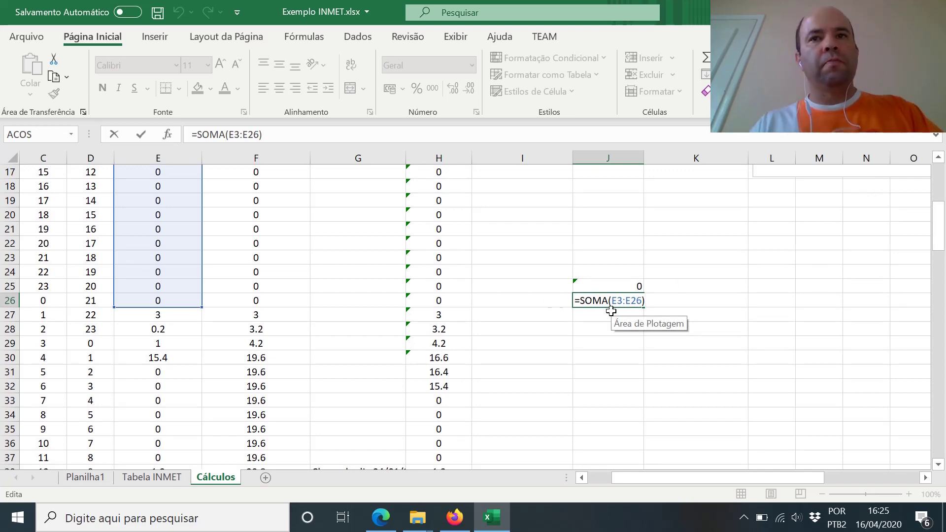
pyautogui.press('Escape')
# Step: Fill the 24-hour sum from J26 down to J121 and check the 24-hour maximum in K2
pyautogui.press('Up')
pyautogui.click(632, 306)
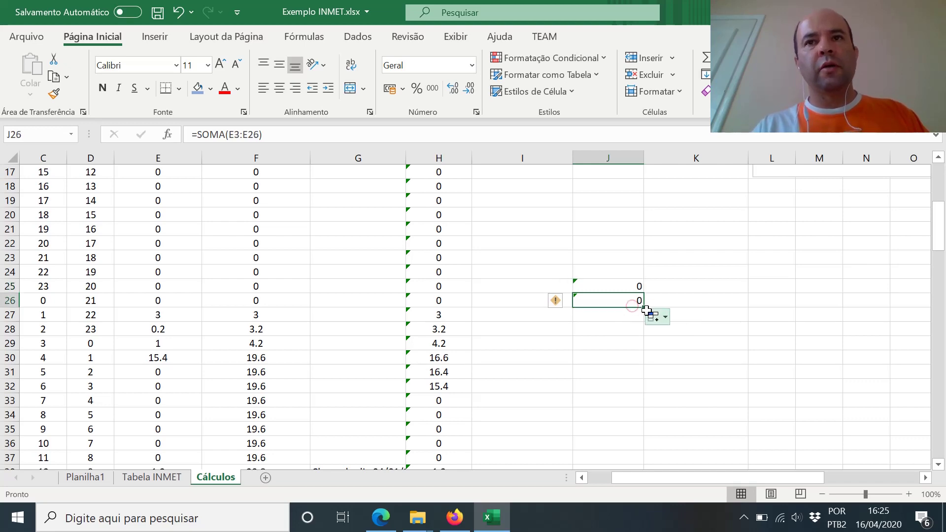
pyautogui.moveTo(646, 310); pyautogui.dragTo(623, 405)
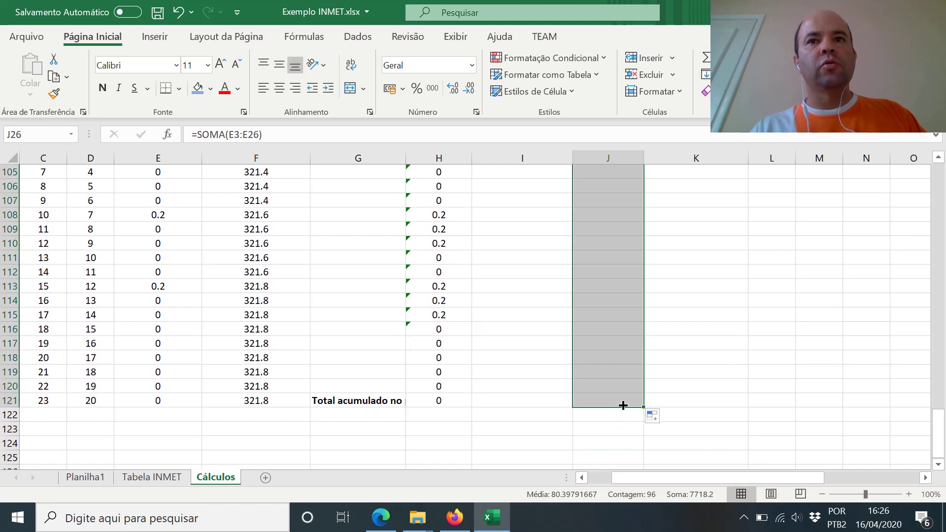
pyautogui.click(613, 258)
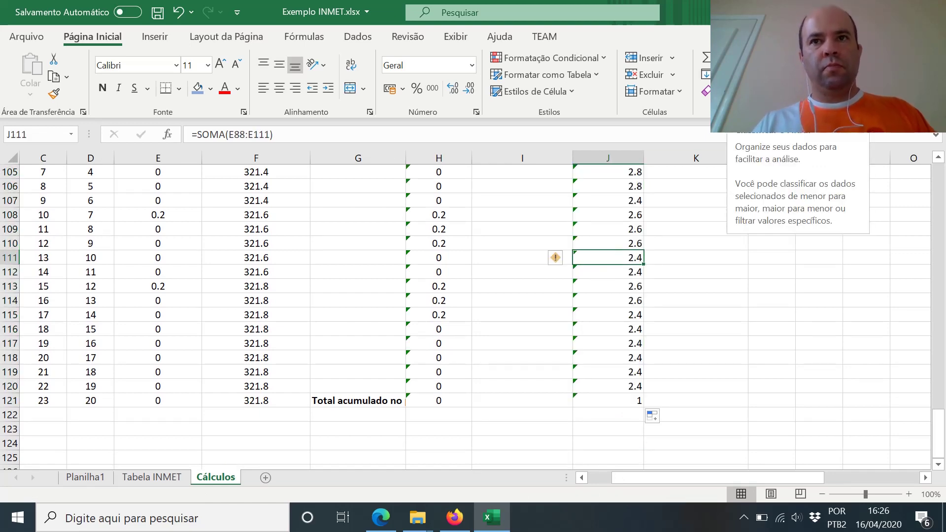
pyautogui.press('pageup')
pyautogui.press('pageup')
pyautogui.press('pageup')
pyautogui.press('pageup')
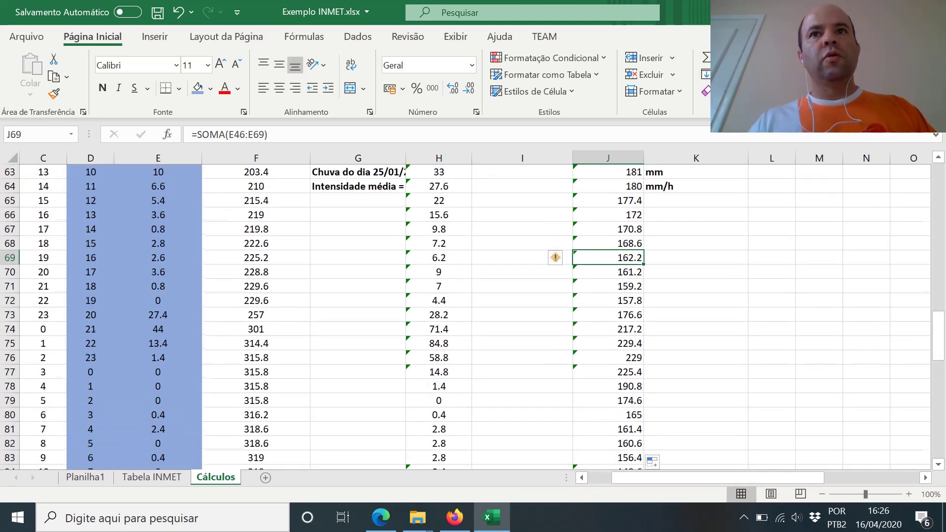
pyautogui.press('pageup')
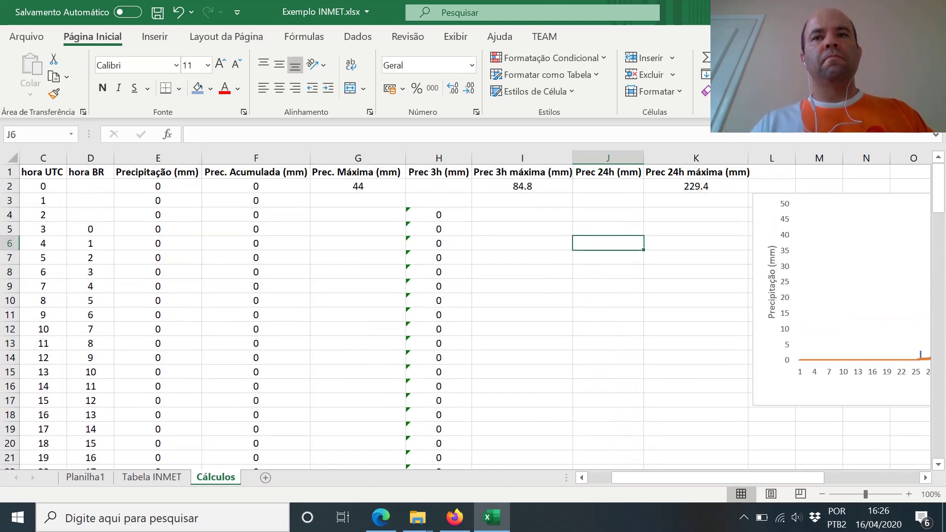
# Step: Toggle centre alignment for the whole Prec 24h (mm) column, J
pyautogui.click(608, 156)
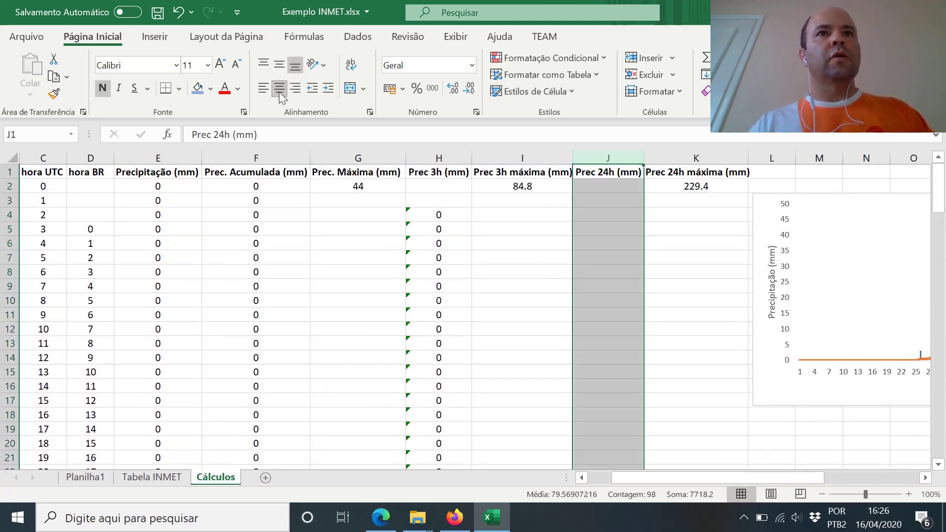
pyautogui.click(653, 216)
pyautogui.click(692, 183)
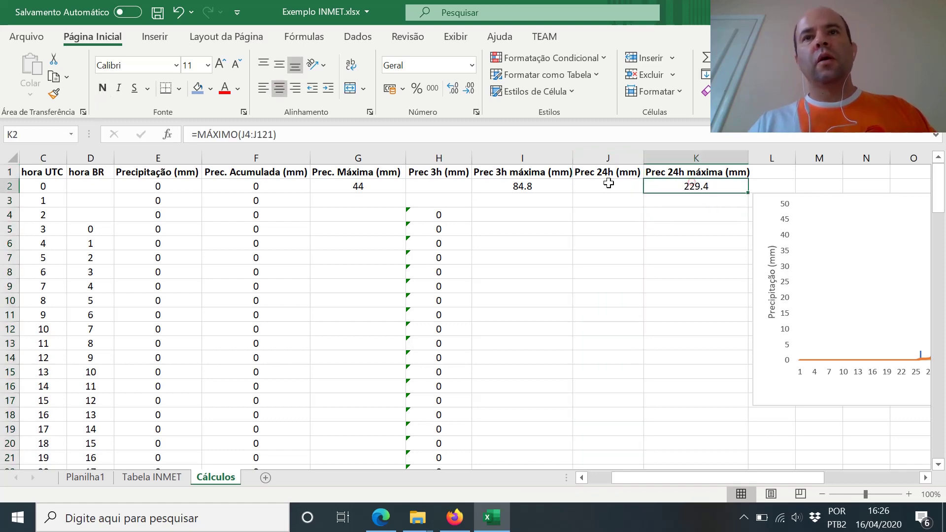
# Step: Examine the 24-hour precipitation sums down column J, checking how they develop around the rows with the heaviest rain
pyautogui.click(609, 184)
pyautogui.scroll(-14, 596, 185)
pyautogui.click(594, 185)
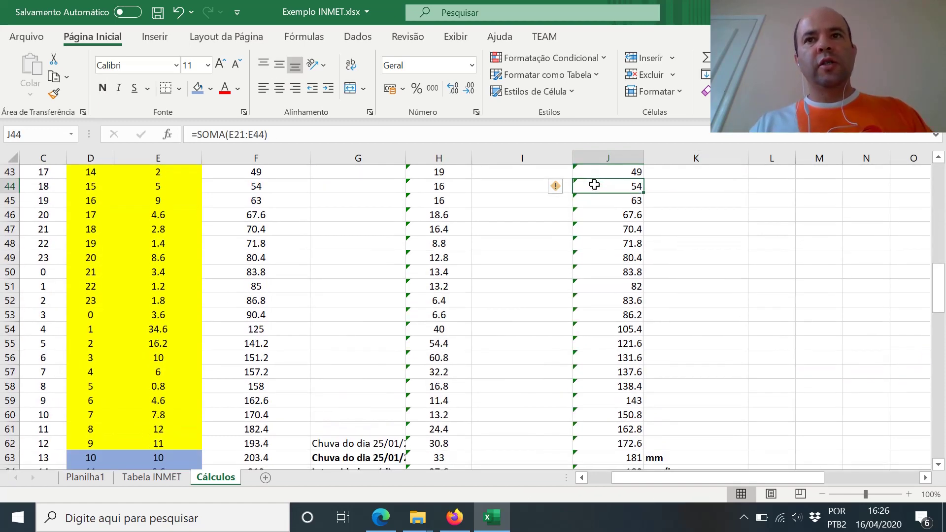
pyautogui.press('Down')
pyautogui.press('Down')
pyautogui.press('Down')
pyautogui.press('Down')
pyautogui.press('Down')
pyautogui.press('Down')
pyautogui.press('Down')
pyautogui.press('Down')
pyautogui.press('Down')
pyautogui.press('Down')
pyautogui.press('Down')
pyautogui.press('Down')
pyautogui.press('Down')
pyautogui.press('Down')
pyautogui.press('Down')
pyautogui.press('Down')
pyautogui.press('Down')
pyautogui.press('Down')
pyautogui.press('Down')
pyautogui.press('Down')
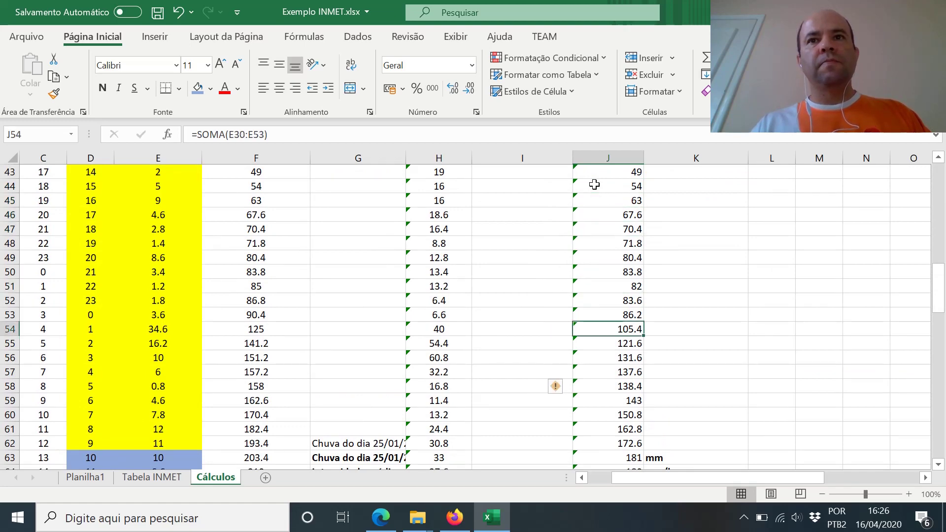
pyautogui.press('Down')
pyautogui.press('Down')
pyautogui.press('Down')
pyautogui.press('Down')
pyautogui.press('Down')
pyautogui.press('Down')
pyautogui.press('Down')
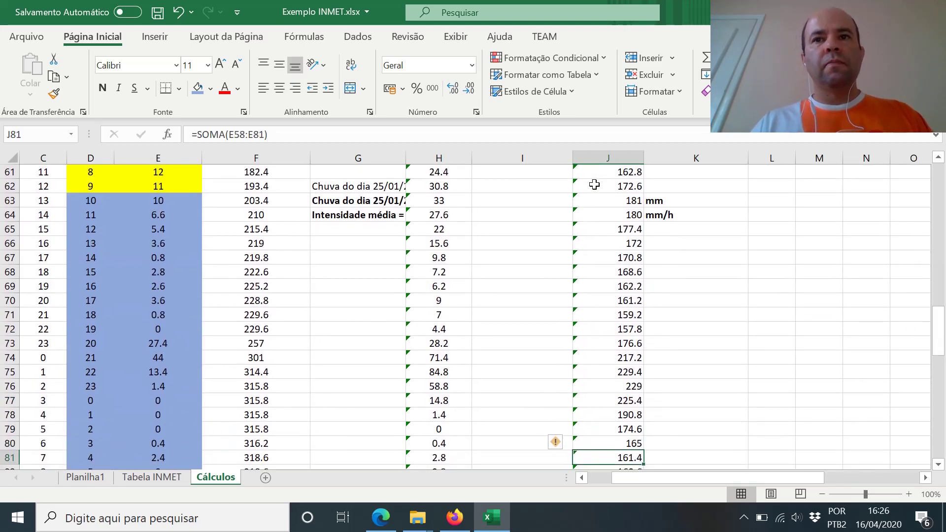
pyautogui.press('Down')
pyautogui.press('Down')
pyautogui.press('Down')
pyautogui.press('Down')
pyautogui.press('Down')
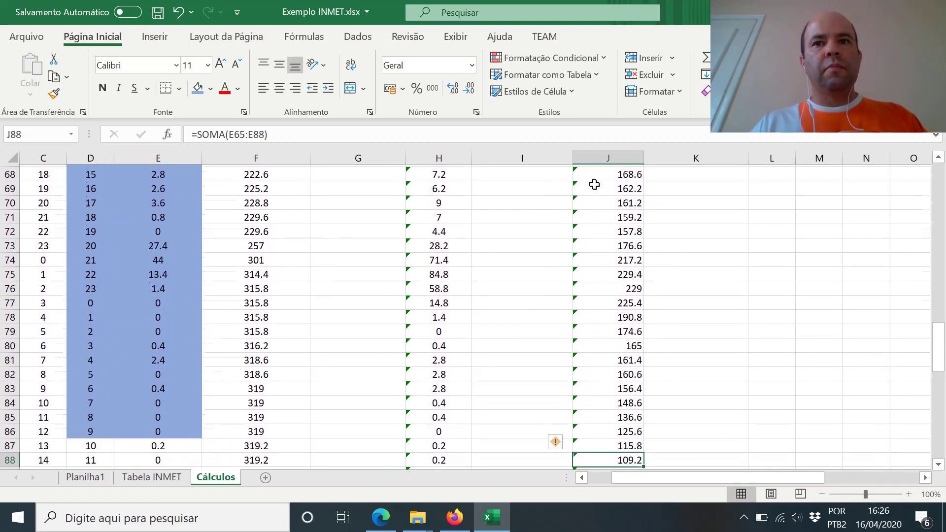
pyautogui.press('Up')
pyautogui.press('Up')
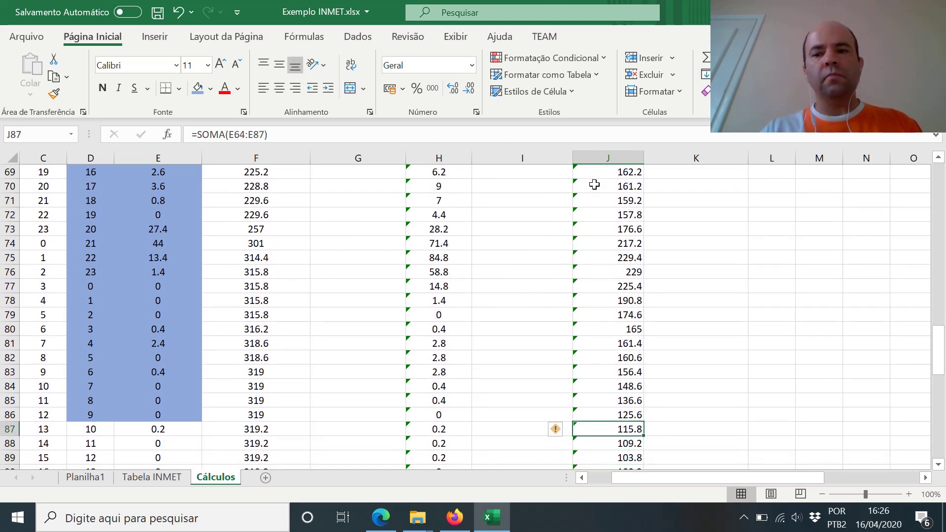
pyautogui.press('pageup')
pyautogui.press('Up')
pyautogui.press('Up')
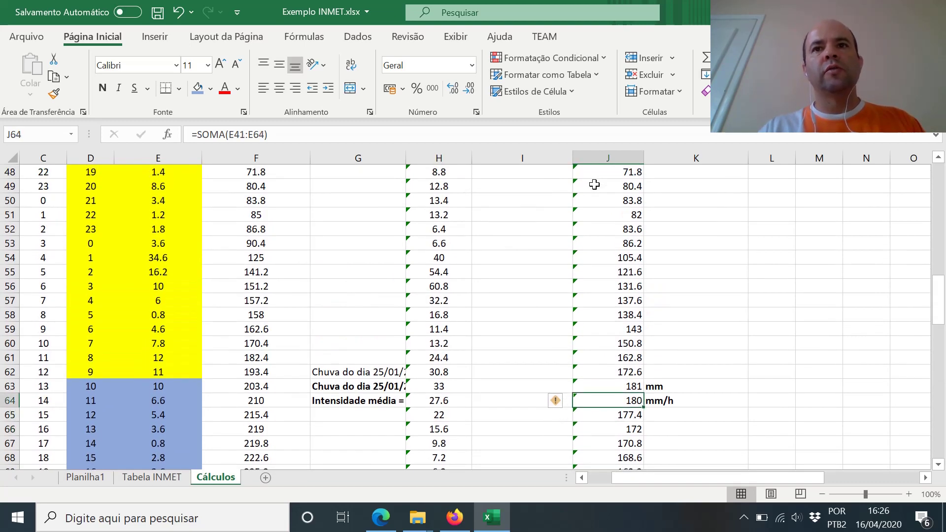
pyautogui.press('pageup')
pyautogui.press('pageup')
pyautogui.press('pageup')
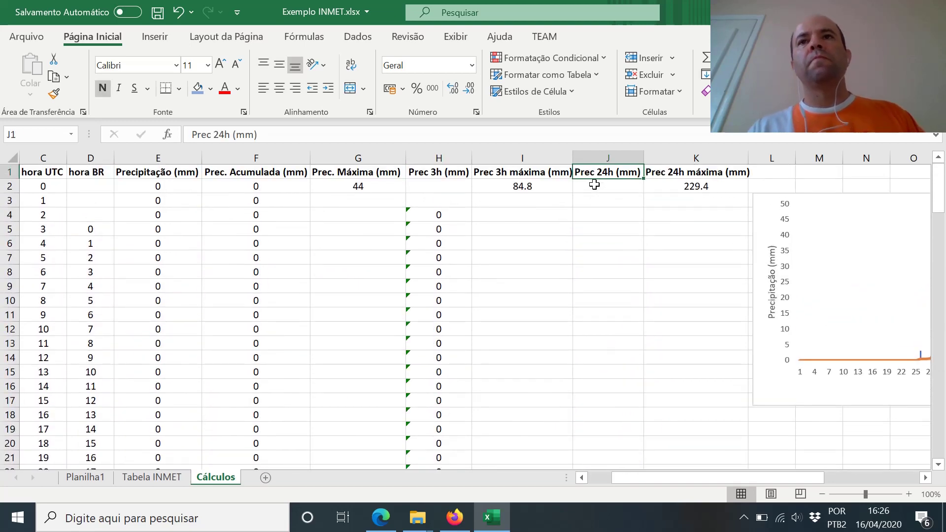
# Step: Correct the 24-hour maximum formula in K2 to =MÁXIMO(J25:J121)
pyautogui.press('Right')
pyautogui.press('Down')
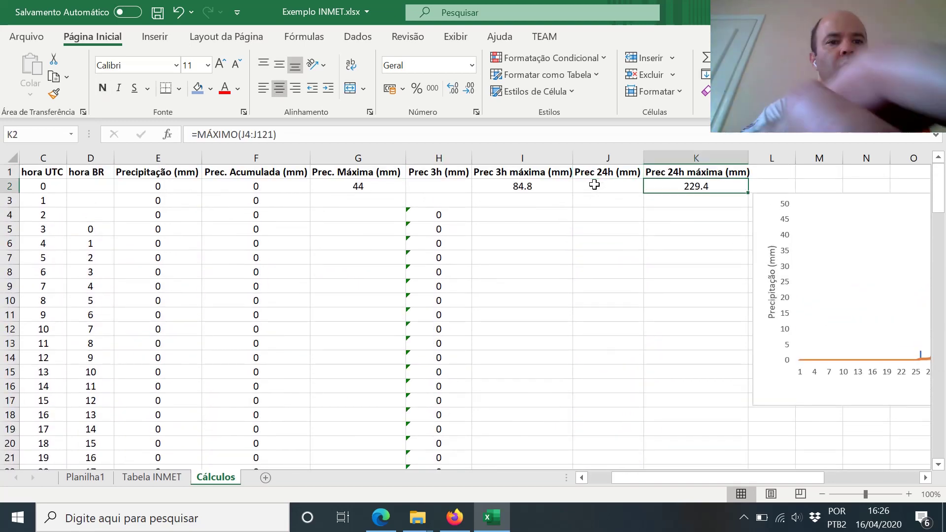
pyautogui.press('F2')
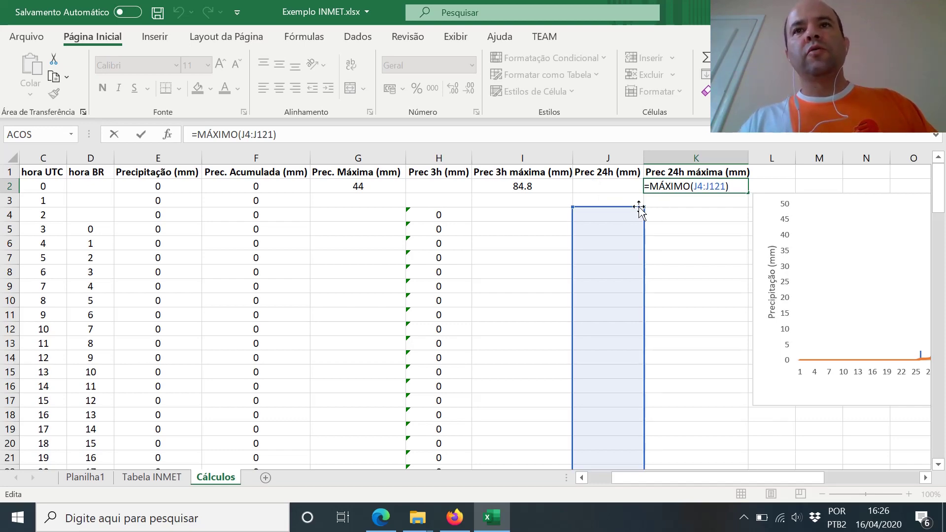
pyautogui.moveTo(639, 209); pyautogui.dragTo(636, 352)
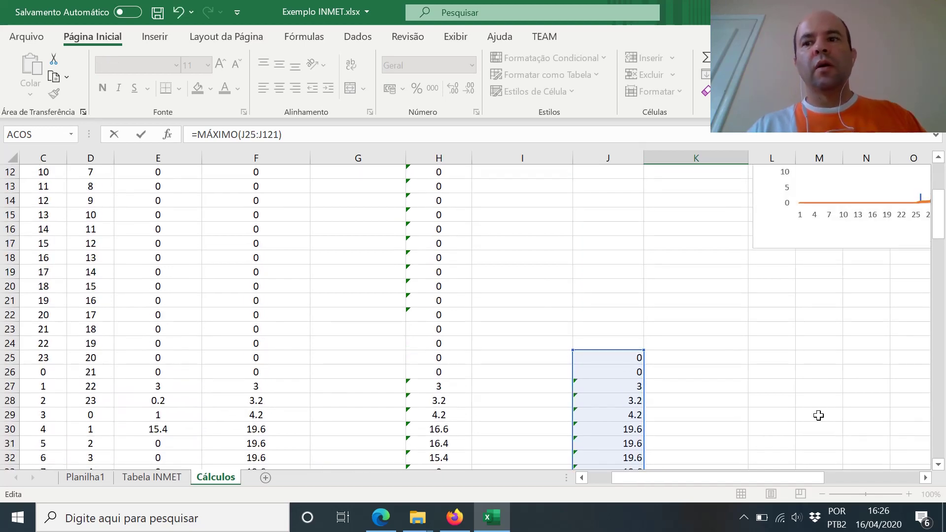
pyautogui.press('Return')
pyautogui.press('Up')
pyautogui.press('Up')
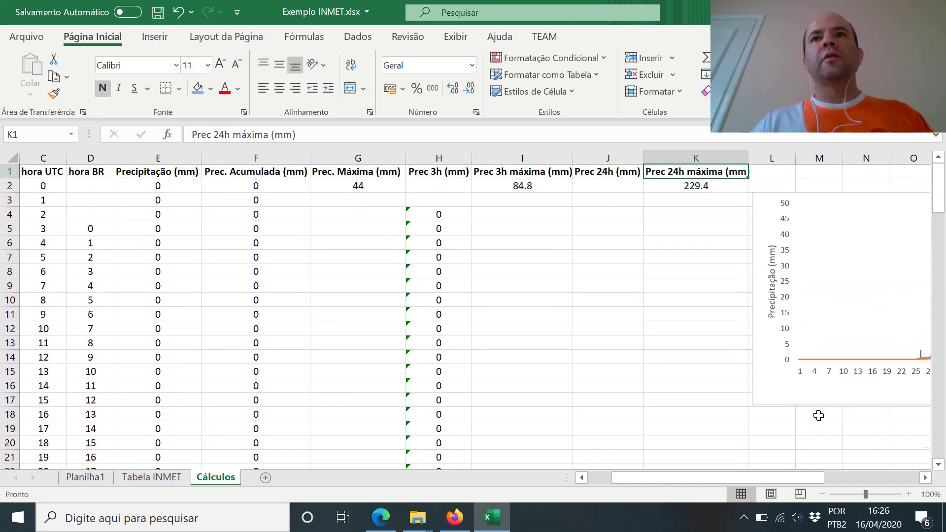
pyautogui.press('Down')
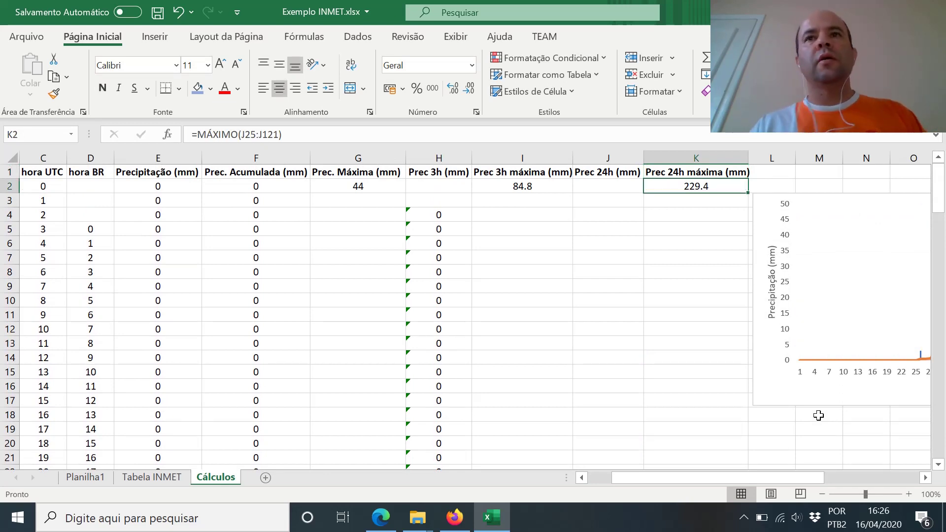
# Step: Compare the 3-hour and 24-hour precipitation columns, going down column H to the daily rainfall labels beside the highlighted rows
pyautogui.press('Left')
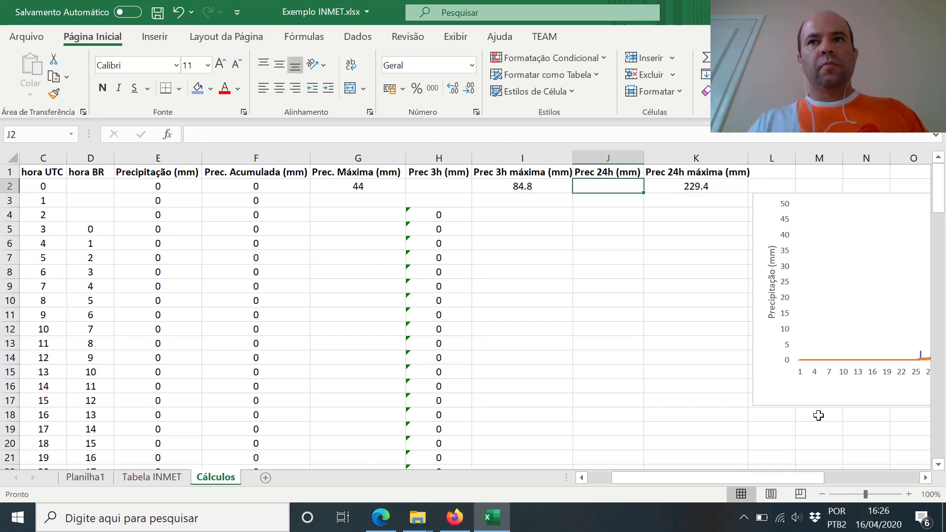
pyautogui.press('Left')
pyautogui.press('Right')
pyautogui.press('Right')
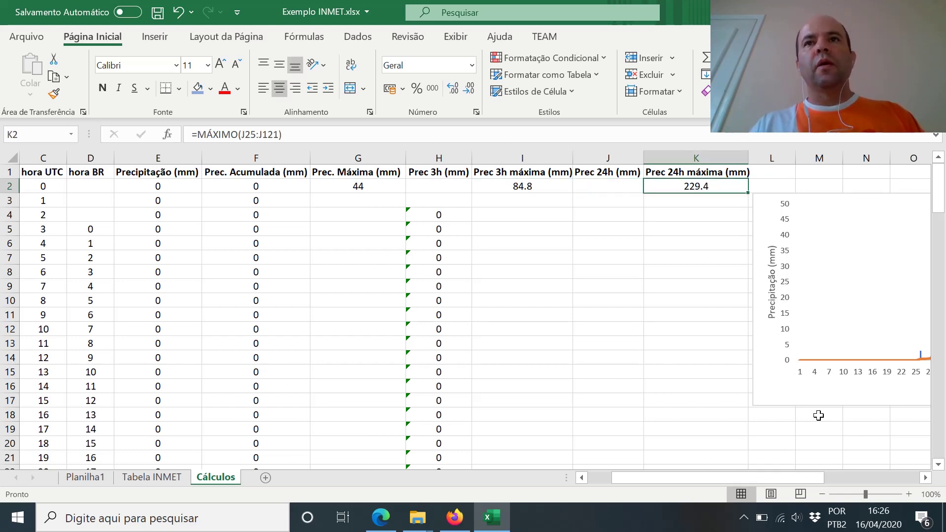
pyautogui.press('Left')
pyautogui.press('Left')
pyautogui.press('Left')
pyautogui.press('Left')
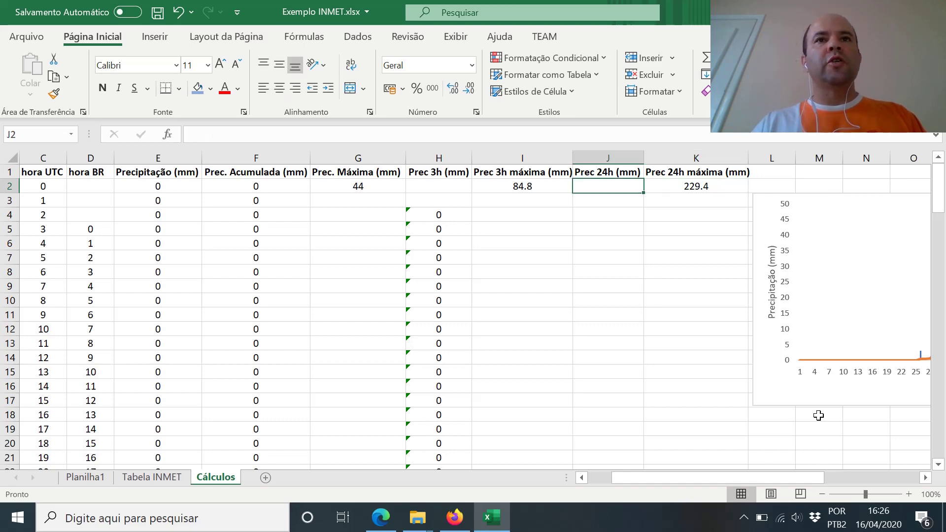
pyautogui.press('Left')
pyautogui.press('Right')
pyautogui.press('Right')
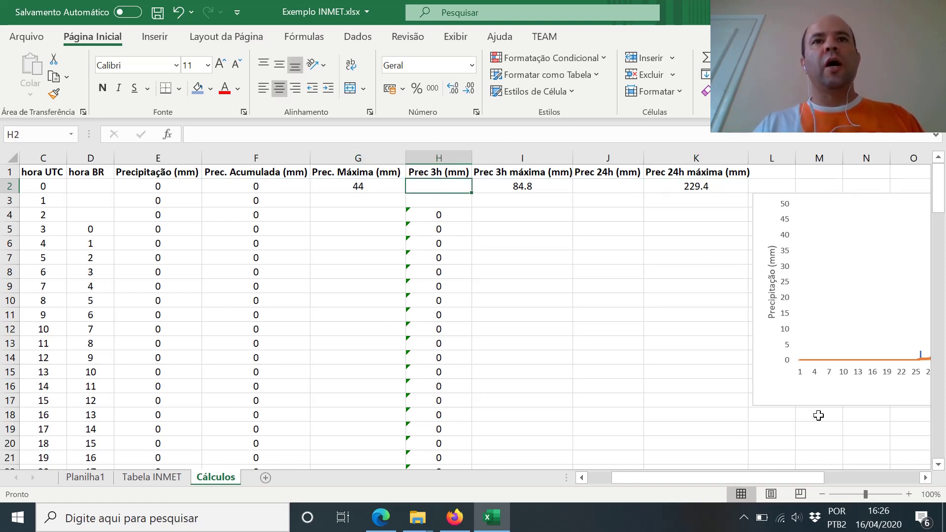
pyautogui.press('Down')
pyautogui.press('Down')
pyautogui.press('Down')
pyautogui.press('Down')
pyautogui.press('Down')
pyautogui.press('Down')
pyautogui.press('Down')
pyautogui.press('Down')
pyautogui.press('Down')
pyautogui.press('Down')
pyautogui.press('Down')
pyautogui.press('Down')
pyautogui.press('Down')
pyautogui.press('Down')
pyautogui.press('Down')
pyautogui.press('Down')
pyautogui.press('Down')
pyautogui.press('Down')
pyautogui.press('Down')
pyautogui.press('Down')
pyautogui.press('Up')
pyautogui.press('Up')
pyautogui.press('Up')
pyautogui.press('Up')
pyautogui.press('Up')
pyautogui.press('Up')
pyautogui.press('Up')
pyautogui.press('Up')
pyautogui.press('Up')
pyautogui.press('Up')
pyautogui.press('Up')
pyautogui.press('Up')
pyautogui.press('Up')
pyautogui.press('Up')
pyautogui.press('Up')
pyautogui.press('Up')
pyautogui.press('Up')
pyautogui.press('Up')
pyautogui.press('Up')
pyautogui.press('Up')
pyautogui.press('Down')
pyautogui.press('Down')
pyautogui.press('Down')
pyautogui.press('Down')
pyautogui.press('Down')
pyautogui.press('Down')
pyautogui.press('Down')
pyautogui.press('Down')
pyautogui.press('Down')
pyautogui.press('Down')
pyautogui.press('Down')
pyautogui.press('Down')
pyautogui.press('Down')
pyautogui.press('Down')
pyautogui.press('Down')
pyautogui.press('Down')
pyautogui.press('Down')
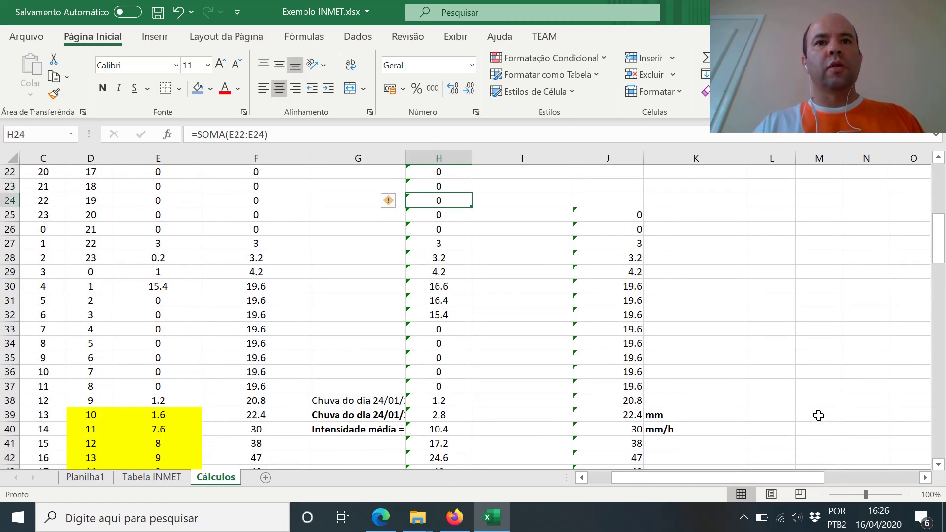
# Step: Move the three labels for the 24/01/2020 rainfall and average intensity from G38:G40 to K38:K40
pyautogui.press('Left')
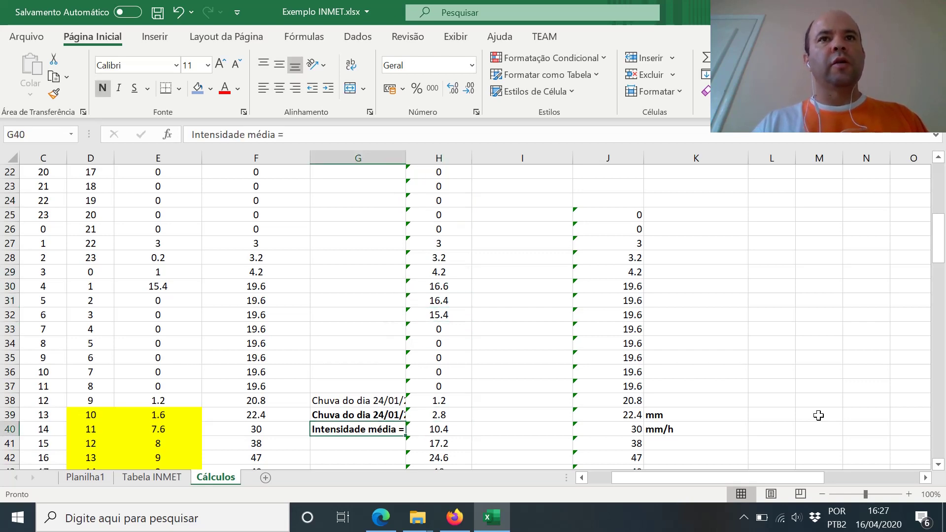
pyautogui.press('Right')
pyautogui.press('Right')
pyautogui.press('Right')
pyautogui.press('Left')
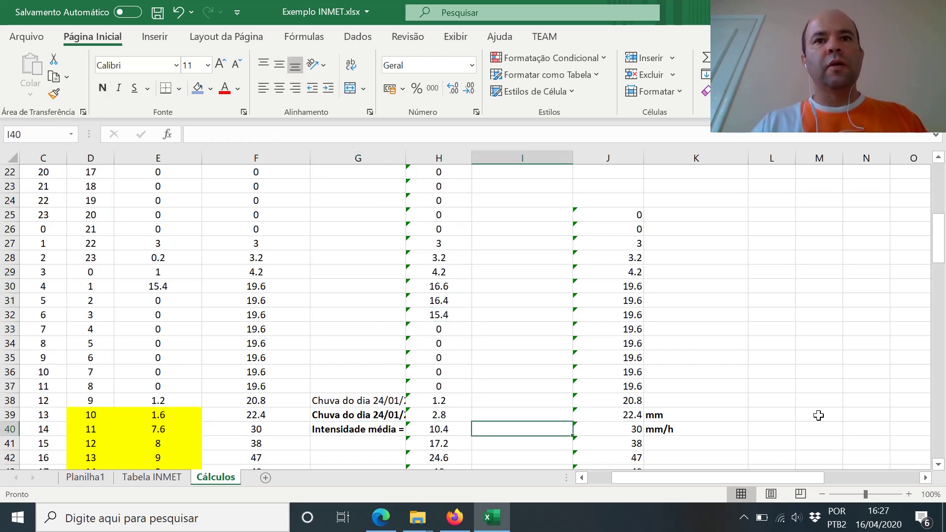
pyautogui.press('Left')
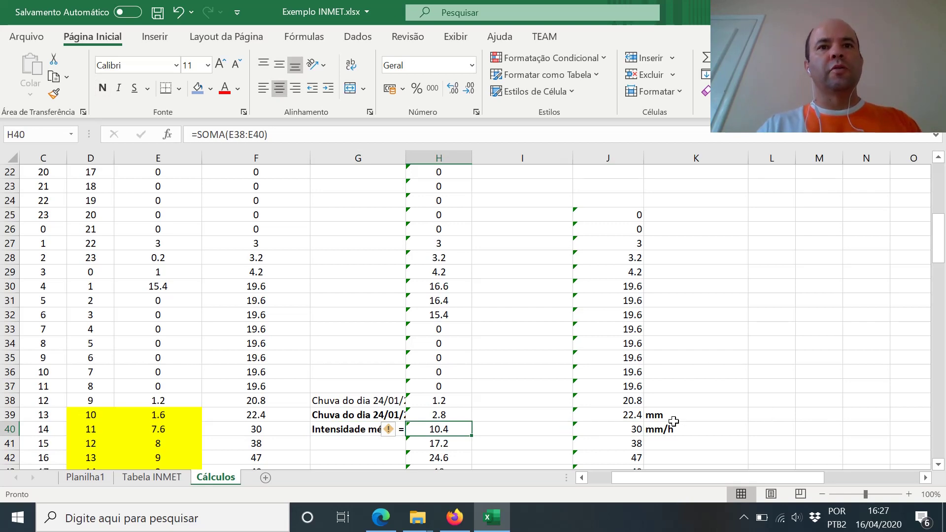
pyautogui.click(348, 403)
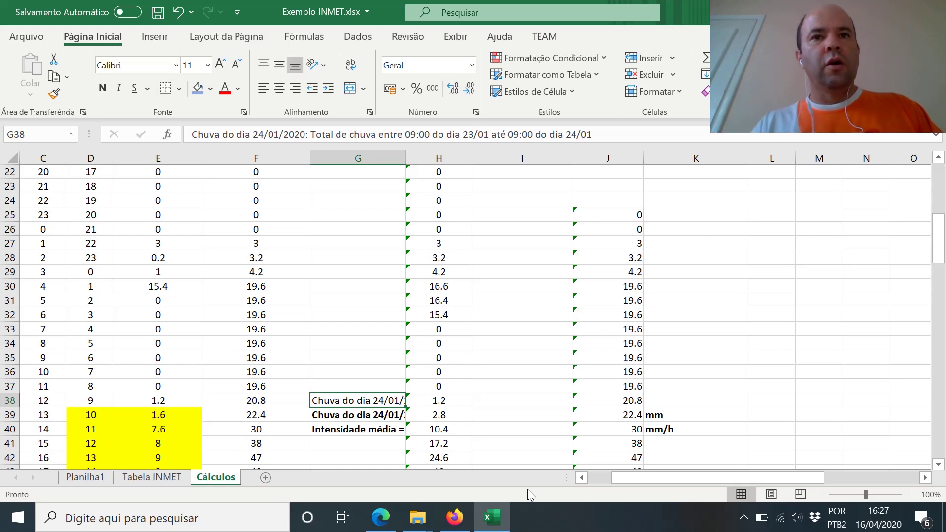
pyautogui.hotkey('shift', 'Down')
pyautogui.hotkey('shift', 'Down')
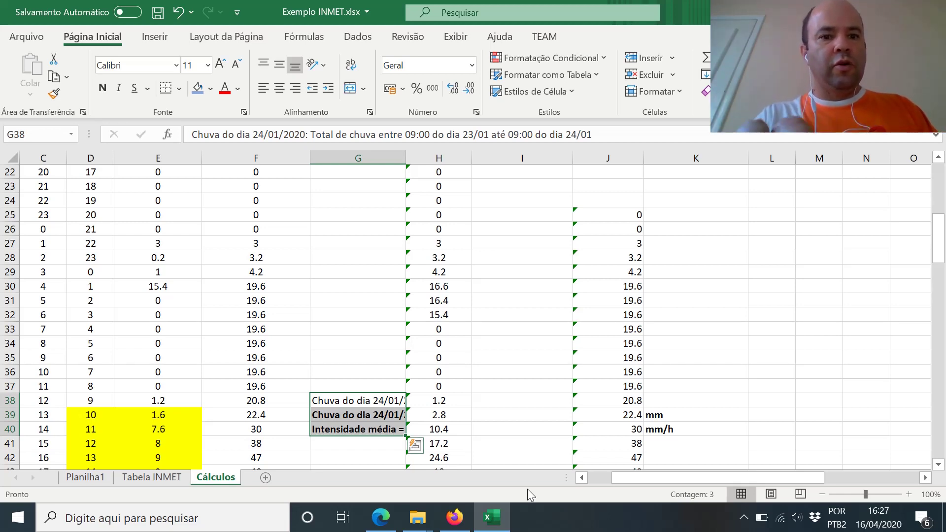
pyautogui.hotkey('ctrl', 'c')
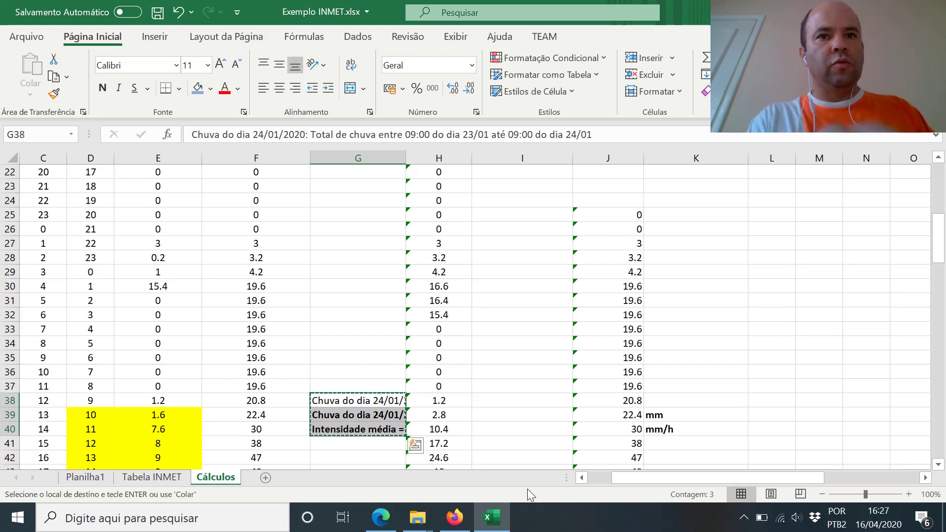
pyautogui.press('Right')
pyautogui.press('Right')
pyautogui.press('Right')
pyautogui.press('Right')
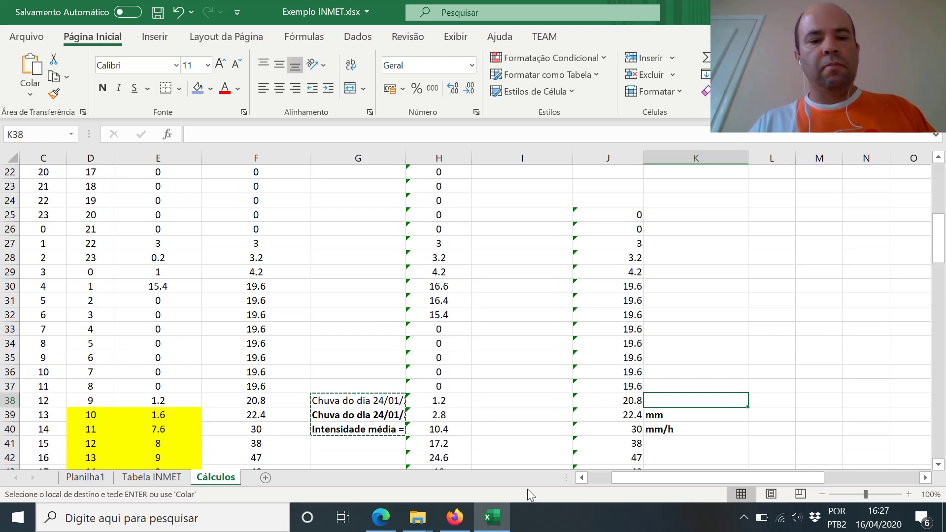
pyautogui.hotkey('ctrl', 'v')
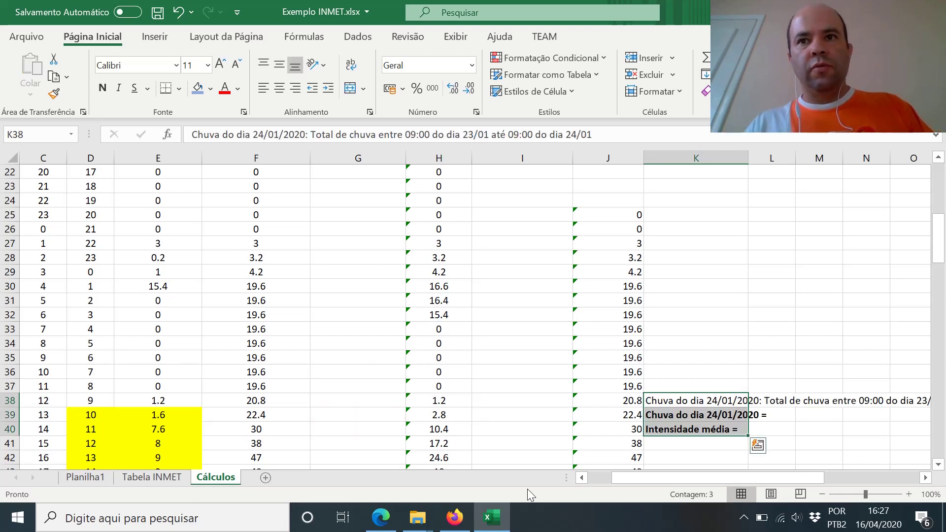
# Step: Calculate the 24/01/2020 rainfall in M39 with =SOMA(E39:E62), summing the yellow-highlighted hourly values
pyautogui.press('Down')
pyautogui.press('Down')
pyautogui.press('Down')
pyautogui.press('Up')
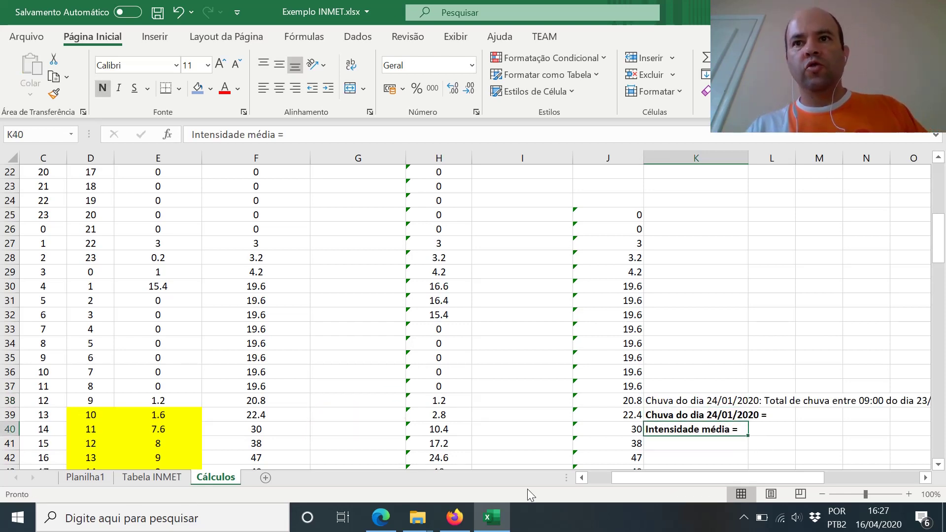
pyautogui.press('Up')
pyautogui.press('Right')
pyautogui.press('Right')
pyautogui.write('=')
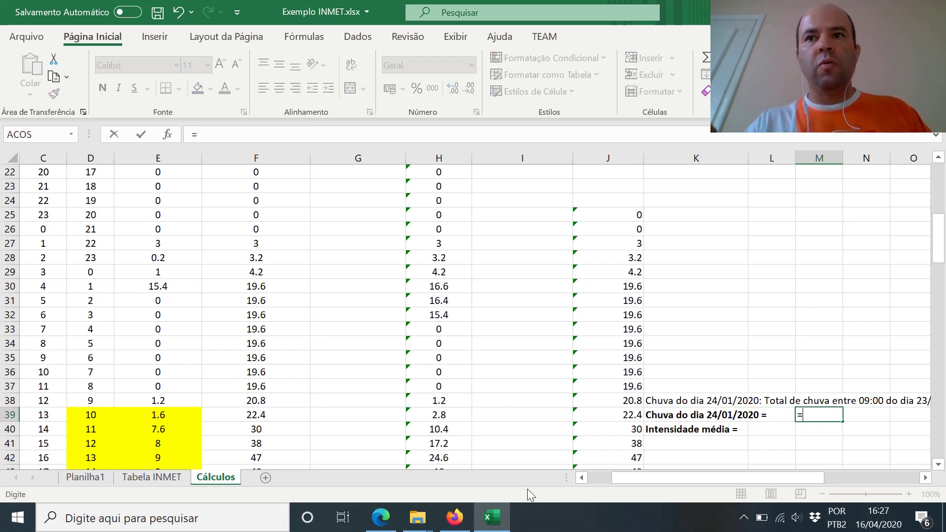
pyautogui.press('Left')
pyautogui.press('Left')
pyautogui.press('Left')
pyautogui.press('Left')
pyautogui.press('Left')
pyautogui.press('Left')
pyautogui.press('Left')
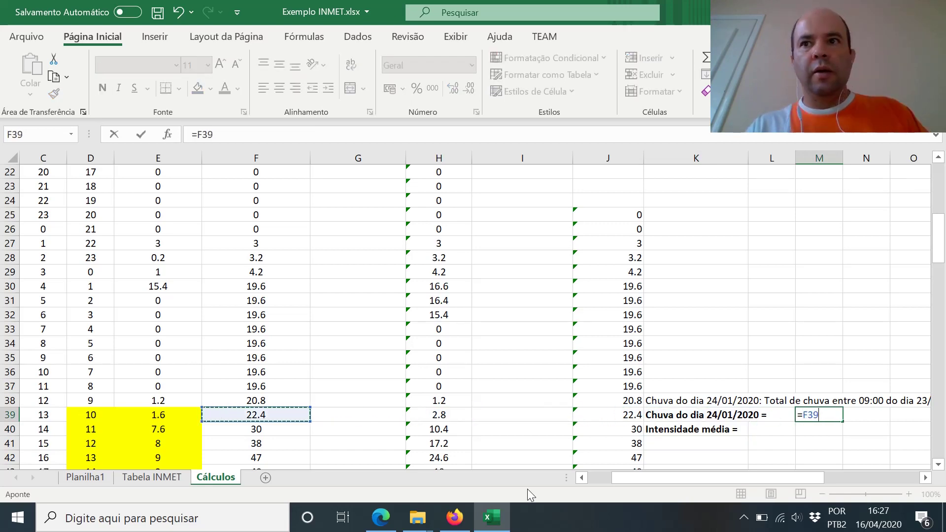
pyautogui.press('BackSpace')
pyautogui.write('soma')
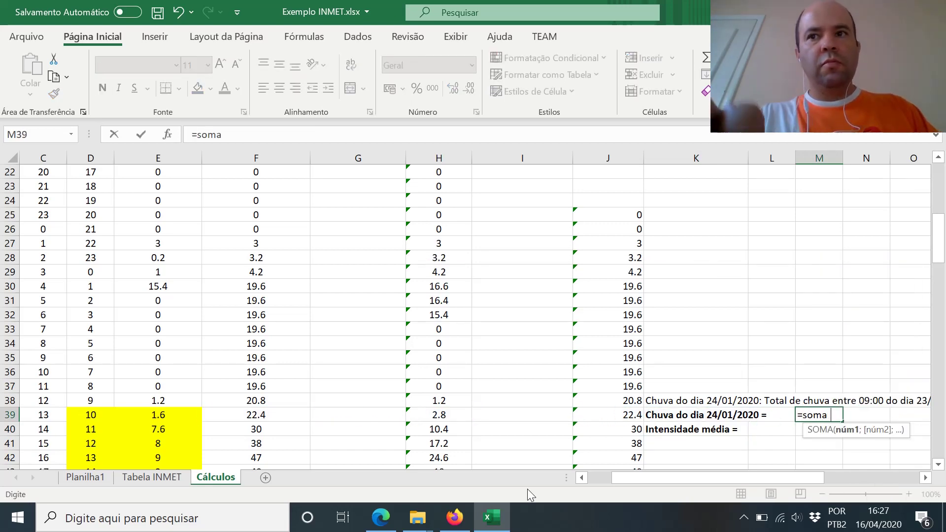
pyautogui.write('(')
pyautogui.press('Left')
pyautogui.press('Left')
pyautogui.press('Left')
pyautogui.press('Left')
pyautogui.press('Left')
pyautogui.press('Left')
pyautogui.press('Left')
pyautogui.press('Left')
pyautogui.press('Left')
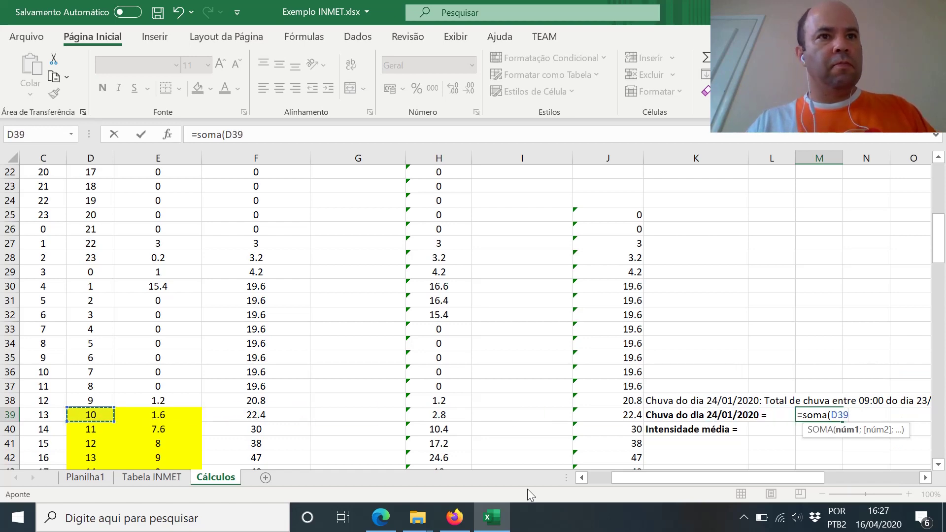
pyautogui.press('Right')
pyautogui.hotkey('shift', 'Down')
pyautogui.hotkey('shift', 'Down')
pyautogui.hotkey('shift', 'Down')
pyautogui.hotkey('shift', 'Down')
pyautogui.hotkey('shift', 'Down')
pyautogui.hotkey('shift', 'Down')
pyautogui.hotkey('shift', 'Down')
pyautogui.hotkey('shift', 'Down')
pyautogui.hotkey('shift', 'Down')
pyautogui.hotkey('shift', 'Down')
pyautogui.hotkey('shift', 'Down')
pyautogui.hotkey('shift', 'Down')
pyautogui.hotkey('shift', 'Down')
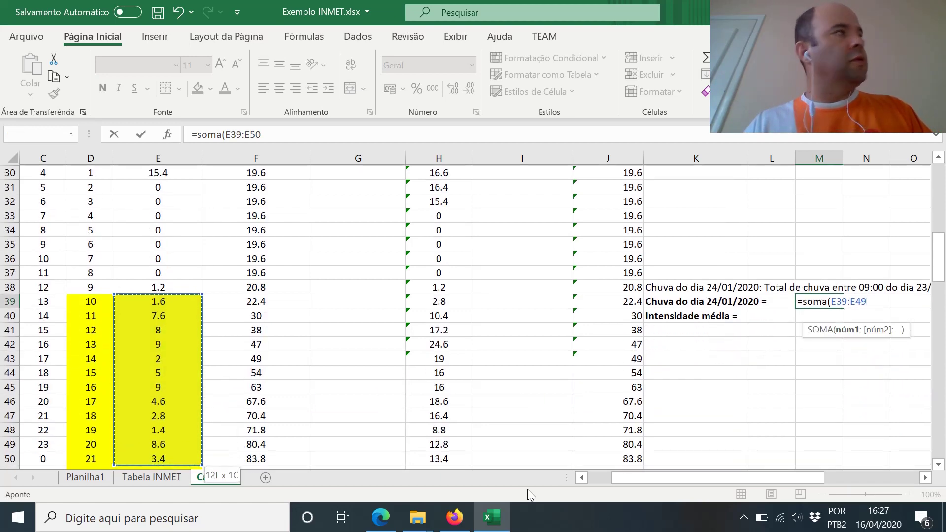
pyautogui.hotkey('shift', 'Down')
pyautogui.hotkey('shift', 'Down')
pyautogui.hotkey('shift', 'Down')
pyautogui.hotkey('shift', 'Down')
pyautogui.hotkey('shift', 'Down')
pyautogui.hotkey('shift', 'Down')
pyautogui.hotkey('shift', 'Down')
pyautogui.hotkey('shift', 'Down')
pyautogui.hotkey('shift', 'Down')
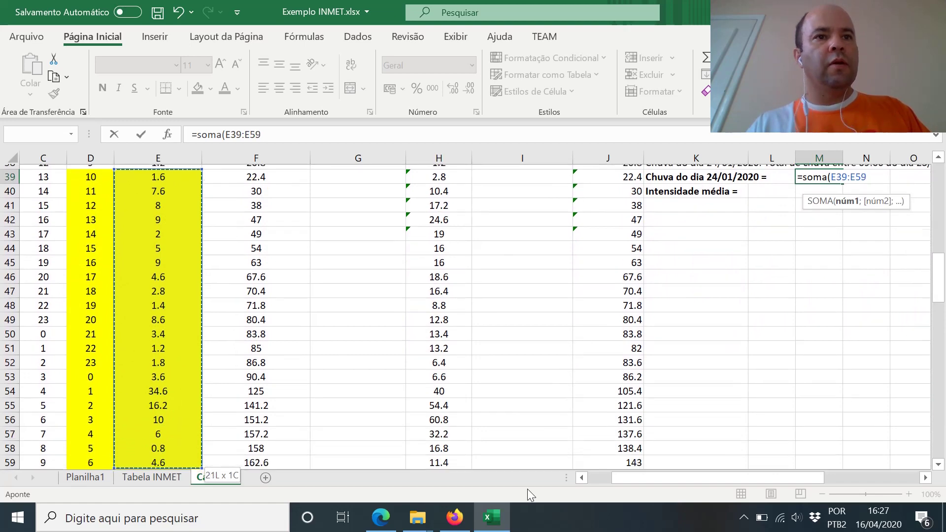
pyautogui.hotkey('shift', 'Down')
pyautogui.hotkey('shift', 'Down')
pyautogui.hotkey('shift', 'Down')
pyautogui.hotkey('shift', 'Up')
pyautogui.hotkey('shift', 'Up')
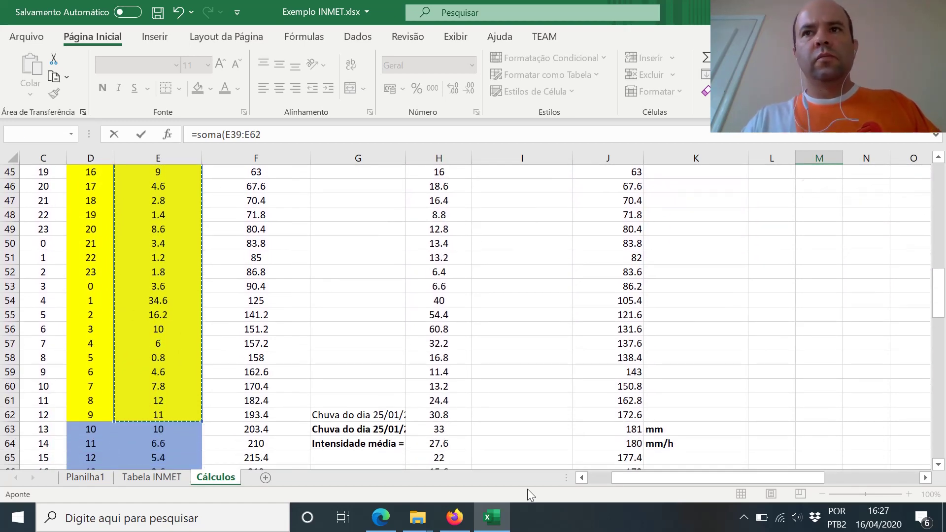
pyautogui.press('Return')
pyautogui.scroll(1, 527, 488)
pyautogui.press('Up')
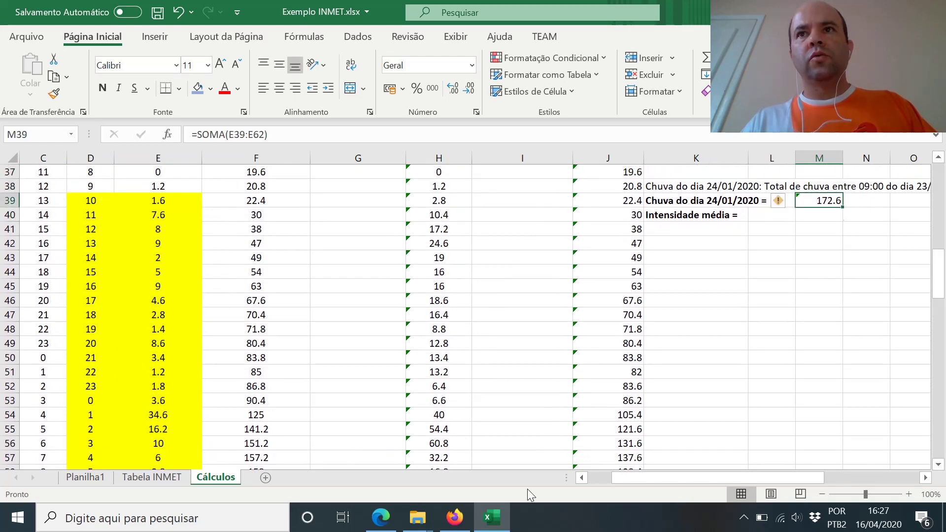
# Step: Add the unit mm in N39 beside the 24/01/2020 rainfall total
pyautogui.press('Right')
pyautogui.write('mm')
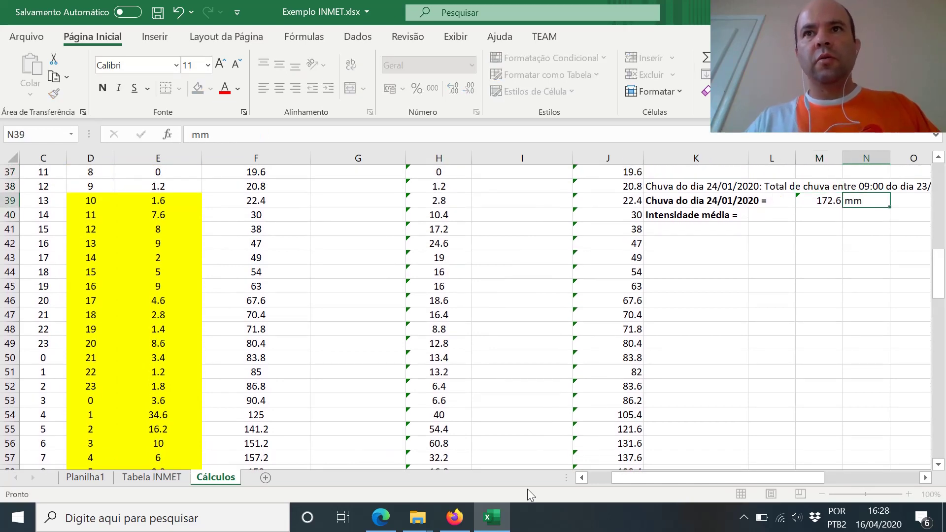
pyautogui.press('Return')
# Step: Calculate the 24/01/2020 average intensity in M40 with =M39/24 and format it to two decimal places
pyautogui.press('Left')
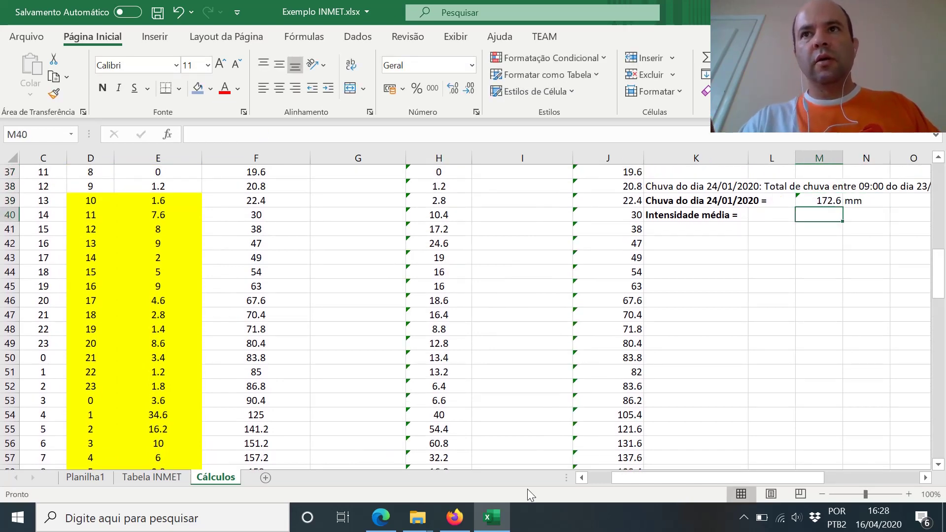
pyautogui.write('=')
pyautogui.press('Up')
pyautogui.write('/')
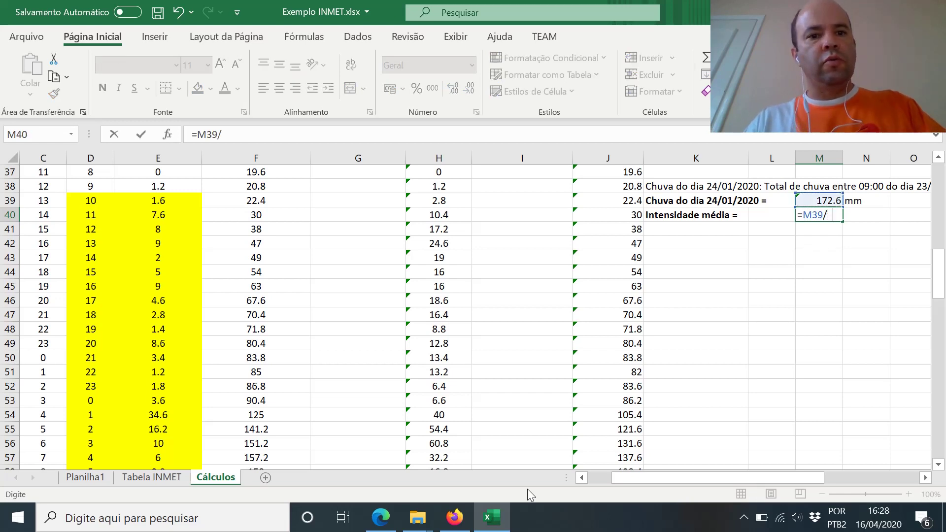
pyautogui.write('24')
pyautogui.press('Return')
pyautogui.press('Up')
pyautogui.press('Right')
pyautogui.press('Left')
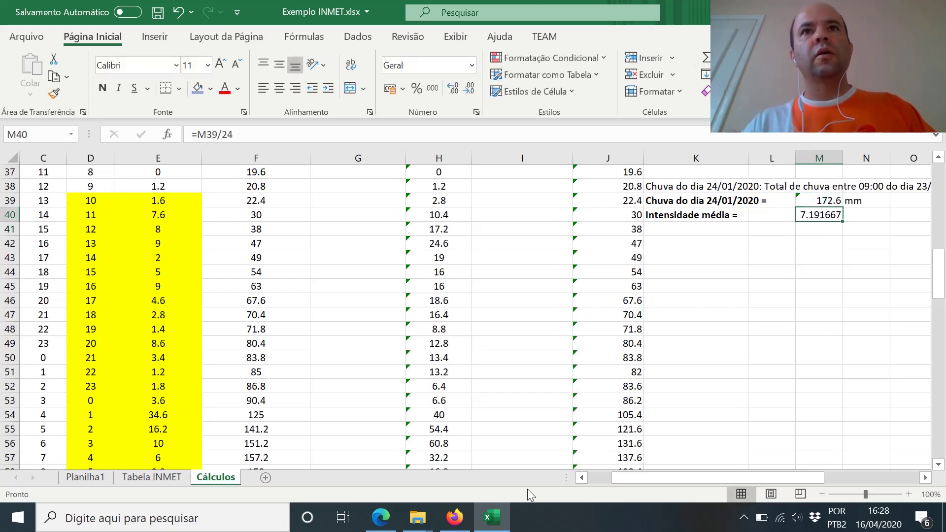
pyautogui.click(471, 92)
pyautogui.click(472, 92)
pyautogui.click(472, 92)
pyautogui.click(471, 92)
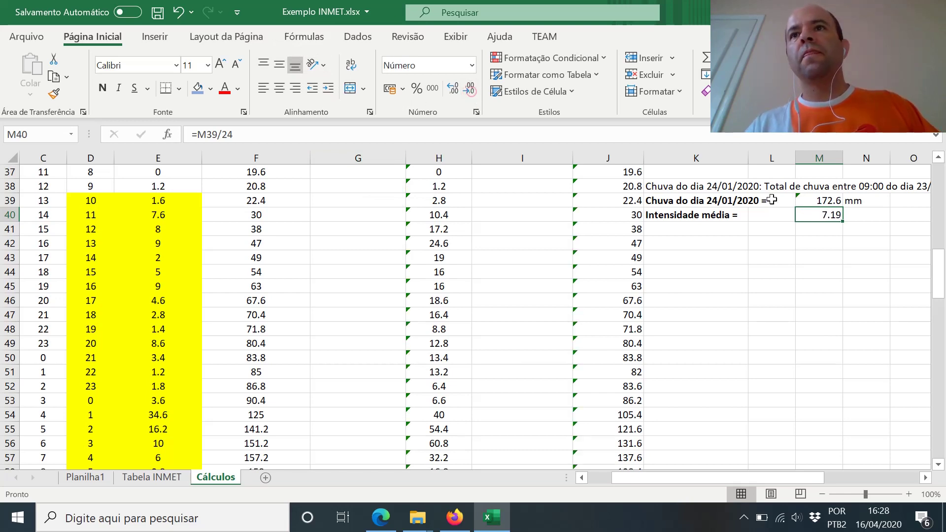
# Step: Add the unit mm/h in N40 beside the average intensity
pyautogui.click(858, 215)
pyautogui.write('mm')
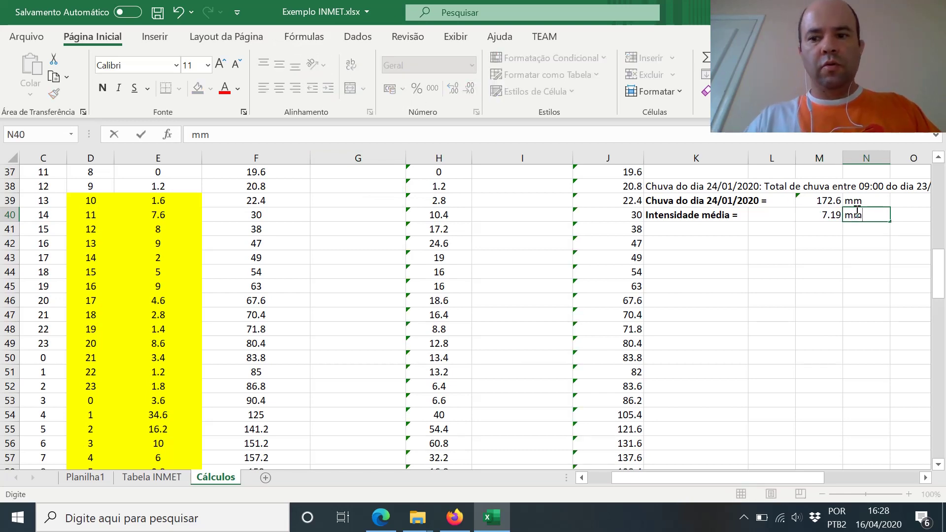
pyautogui.write('/h')
pyautogui.press('Return')
# Step: Make the 24/01/2020 results and their units in M39:N40 bold
pyautogui.press('Up')
pyautogui.press('Up')
pyautogui.press('Left')
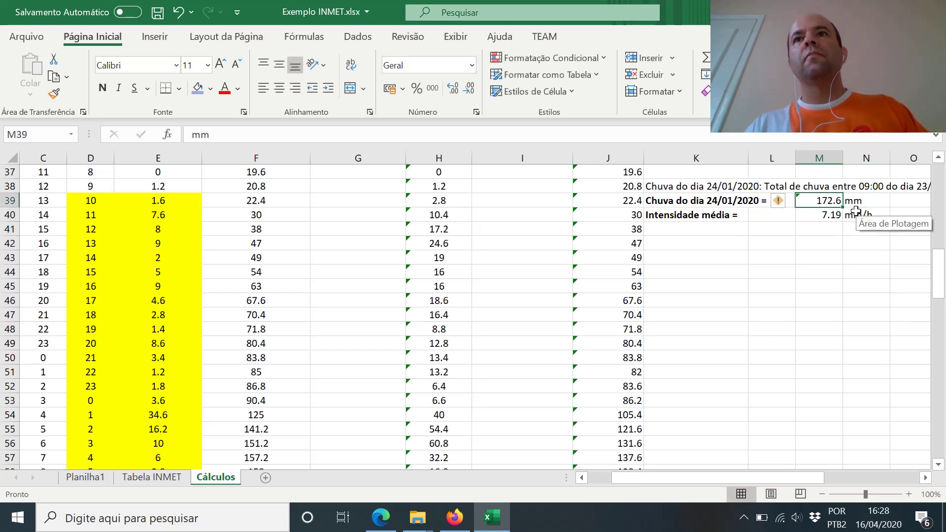
pyautogui.moveTo(820, 200); pyautogui.dragTo(857, 215)
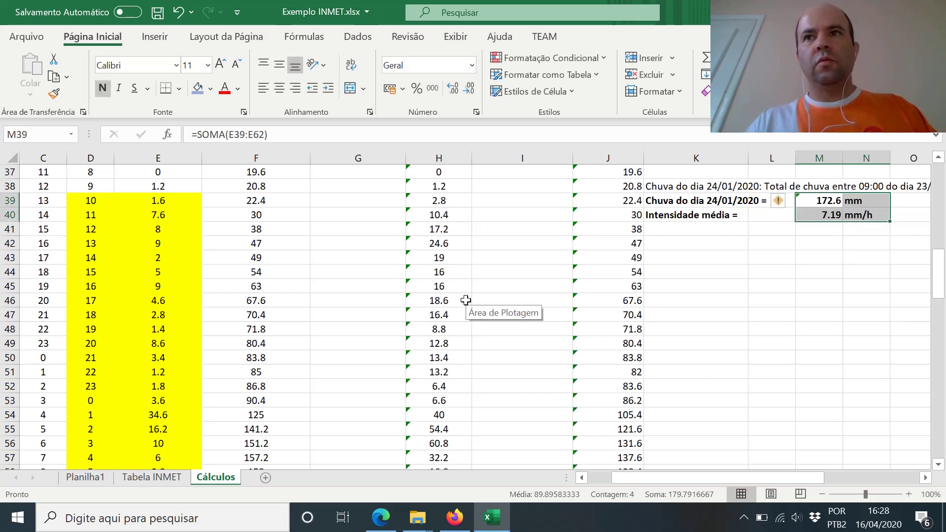
pyautogui.press('Down')
pyautogui.press('Down')
pyautogui.press('Up')
pyautogui.press('Left')
pyautogui.press('Left')
pyautogui.press('Up')
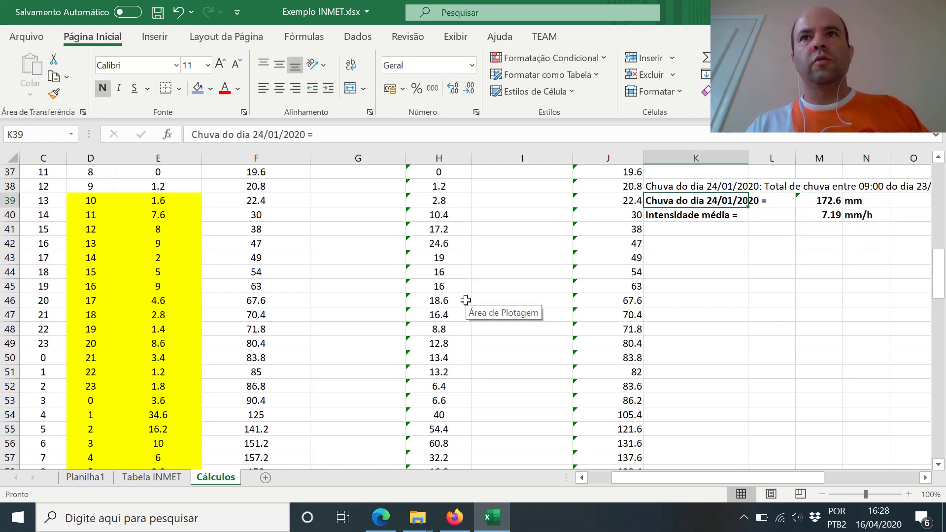
pyautogui.press('Up')
pyautogui.press('Down')
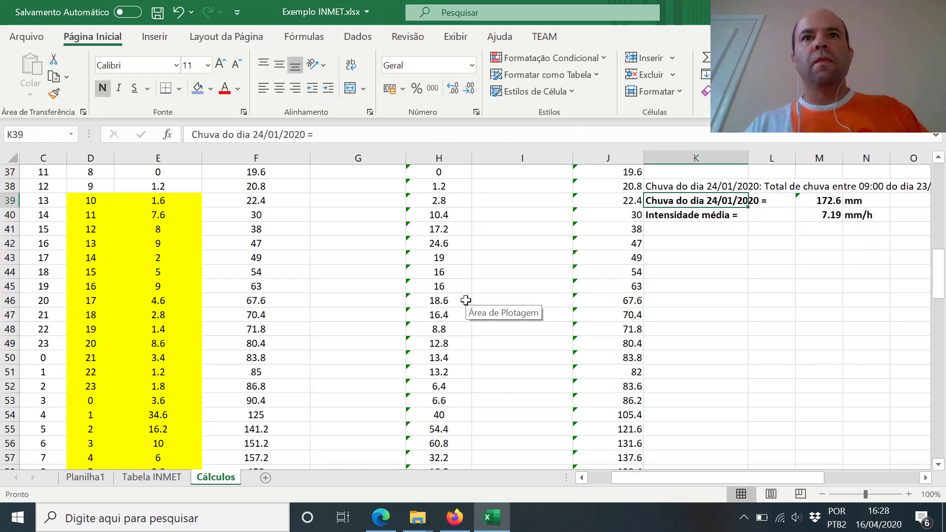
# Step: Move the three labels for the 25/01/2020 rainfall and average intensity from G62:G64 to K62:K64
pyautogui.press('Down')
pyautogui.press('Down')
pyautogui.hotkey('shift', 'Down')
pyautogui.hotkey('shift', 'Down')
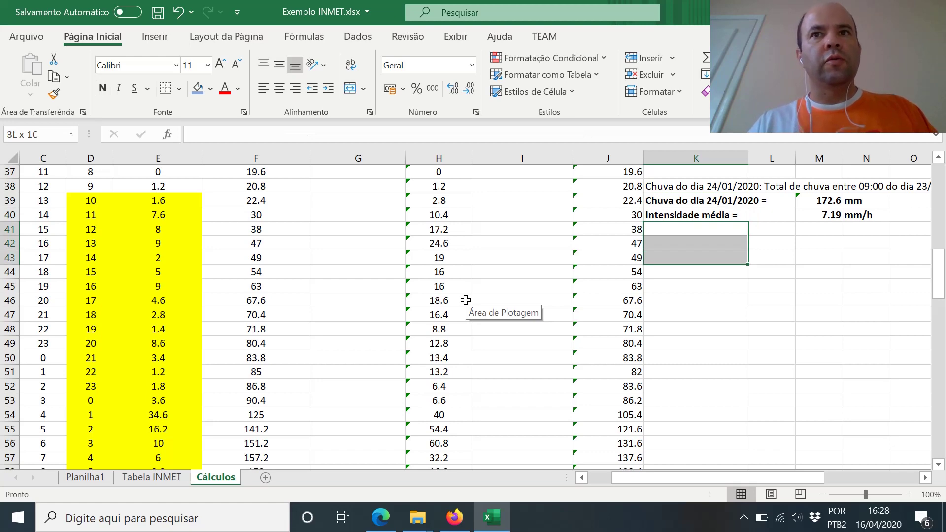
pyautogui.press('Down')
pyautogui.press('Down')
pyautogui.press('Down')
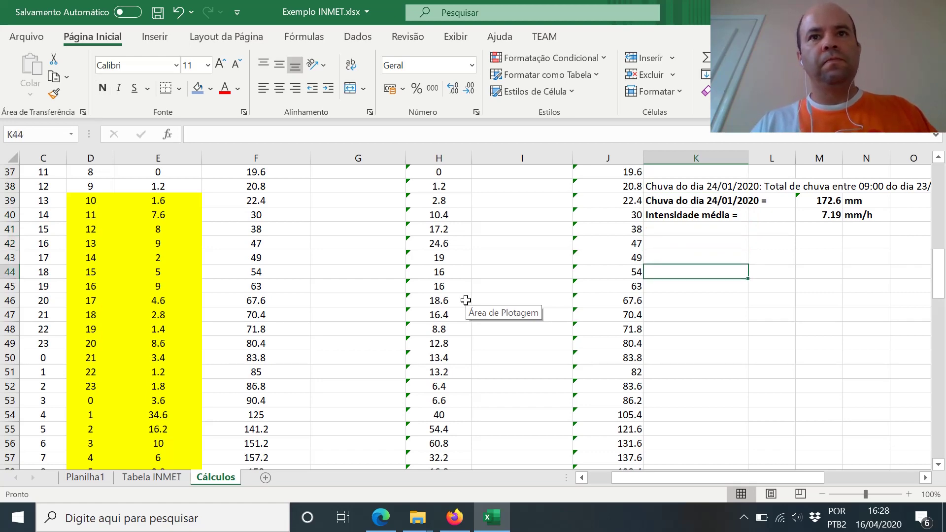
pyautogui.press('pagedown')
pyautogui.moveTo(349, 228); pyautogui.dragTo(347, 254)
pyautogui.hotkey('ctrl', 'c')
pyautogui.press('Right')
pyautogui.press('Right')
pyautogui.press('Right')
pyautogui.press('Right')
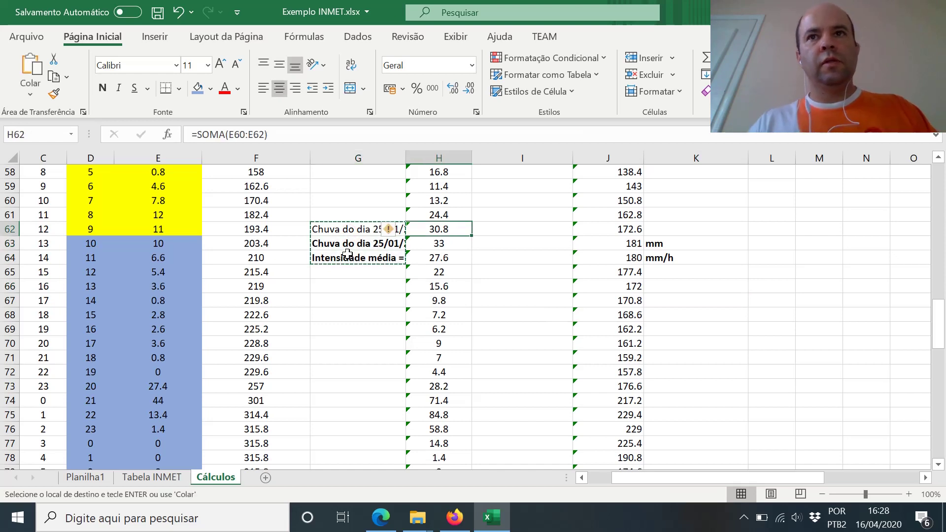
pyautogui.press('Return')
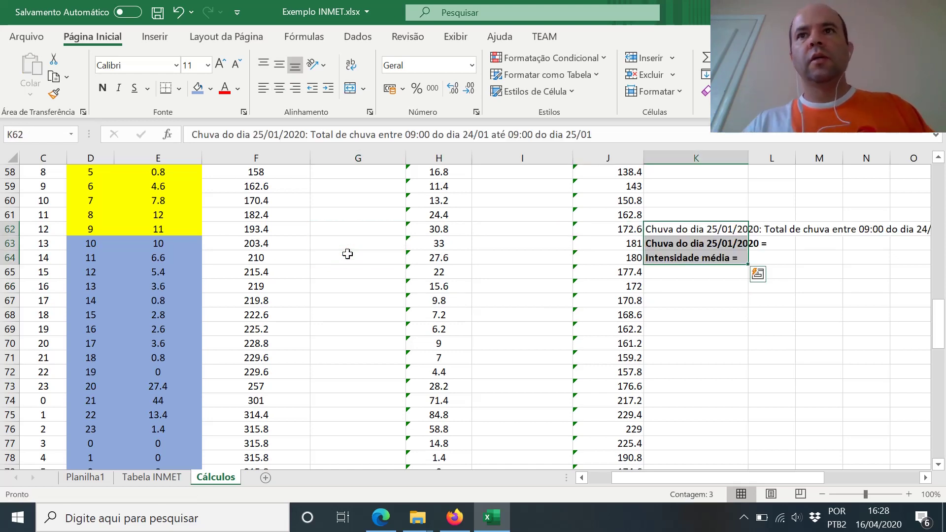
# Step: Calculate the 25/01/2020 rainfall in M63 with =SOMA(E63:E86), summing the blue-highlighted hourly values
pyautogui.click(801, 246)
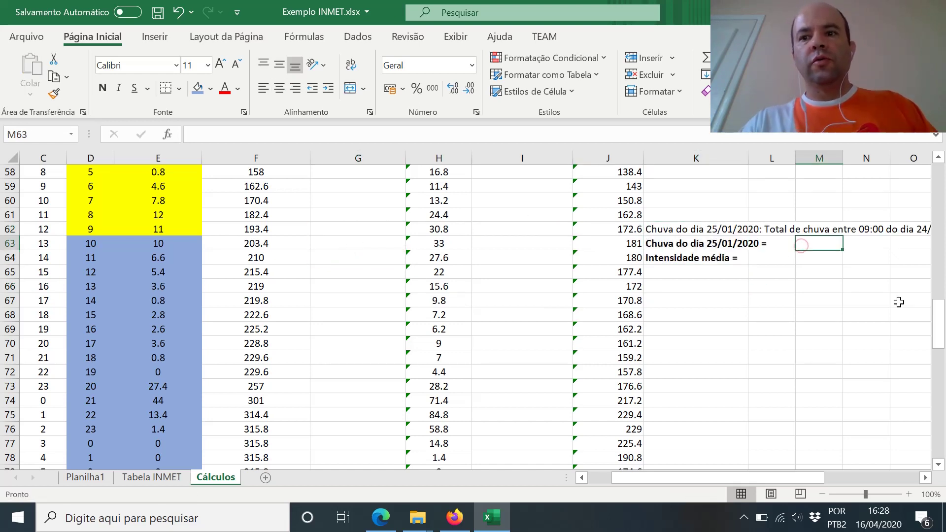
pyautogui.write('=soma(')
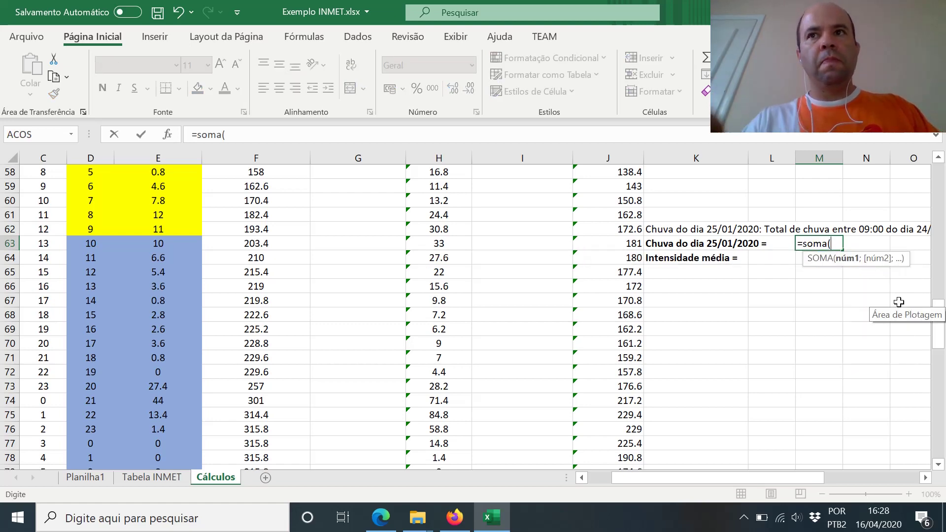
pyautogui.press('Left')
pyautogui.press('Left')
pyautogui.press('Left')
pyautogui.press('Left')
pyautogui.press('Left')
pyautogui.press('Left')
pyautogui.press('Left')
pyautogui.press('Left')
pyautogui.press('Left')
pyautogui.press('Left')
pyautogui.press('Left')
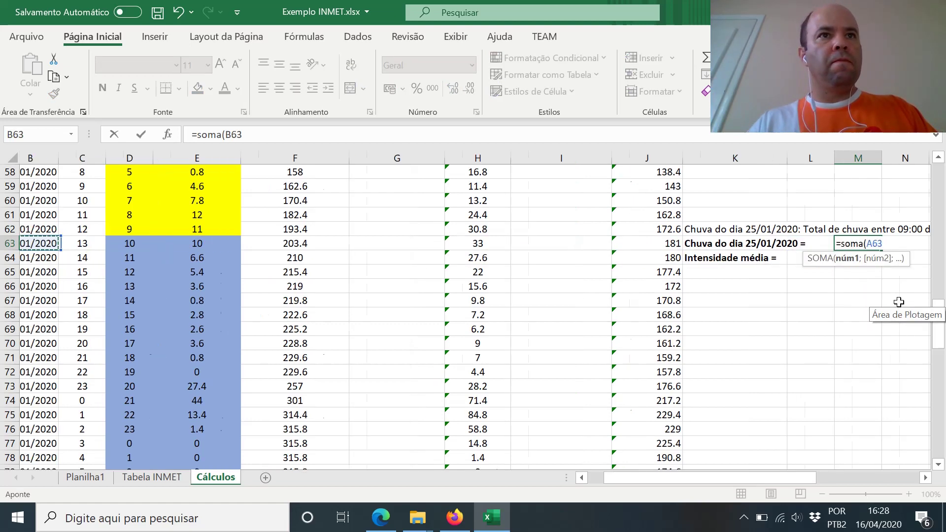
pyautogui.press('Left')
pyautogui.press('Right')
pyautogui.press('Right')
pyautogui.press('Right')
pyautogui.press('Right')
pyautogui.press('Right')
pyautogui.press('Left')
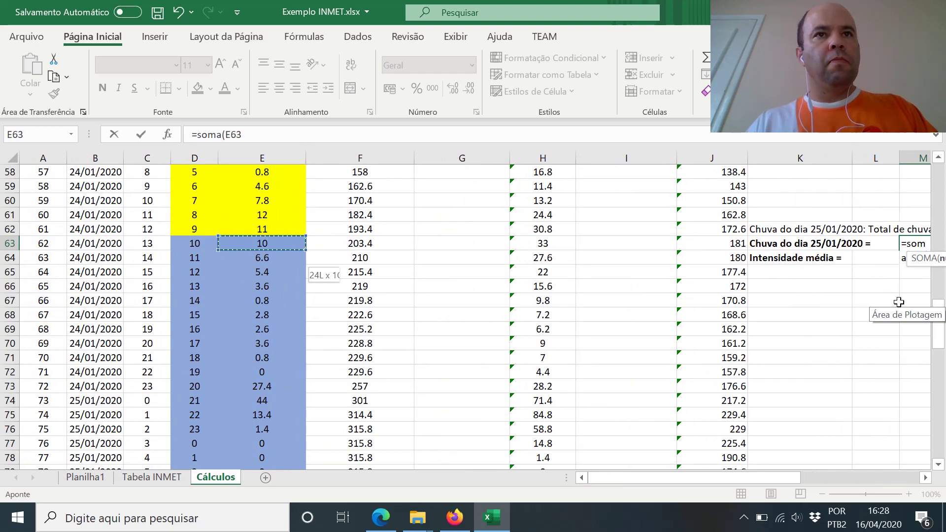
pyautogui.hotkey('shift', 'Down')
pyautogui.hotkey('shift', 'Down')
pyautogui.hotkey('shift', 'Down')
pyautogui.hotkey('shift', 'Down')
pyautogui.hotkey('shift', 'Down')
pyautogui.hotkey('shift', 'Down')
pyautogui.hotkey('shift', 'Down')
pyautogui.hotkey('shift', 'Down')
pyautogui.hotkey('shift', 'Down')
pyautogui.hotkey('shift', 'Down')
pyautogui.hotkey('shift', 'Down')
pyautogui.hotkey('shift', 'Down')
pyautogui.hotkey('shift', 'Down')
pyautogui.hotkey('shift', 'Down')
pyautogui.hotkey('shift', 'Down')
pyautogui.hotkey('shift', 'Down')
pyautogui.hotkey('shift', 'Down')
pyautogui.hotkey('shift', 'Down')
pyautogui.hotkey('shift', 'Down')
pyautogui.hotkey('shift', 'Down')
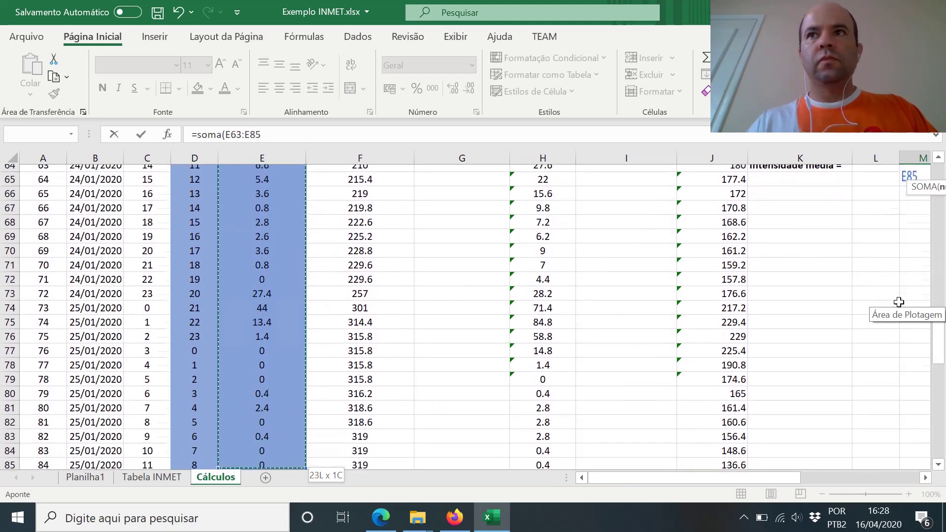
pyautogui.hotkey('shift', 'Down')
pyautogui.hotkey('shift', 'Down')
pyautogui.hotkey('shift', 'Down')
pyautogui.hotkey('shift', 'Down')
pyautogui.hotkey('shift', 'Up')
pyautogui.hotkey('shift', 'Up')
pyautogui.hotkey('shift', 'Up')
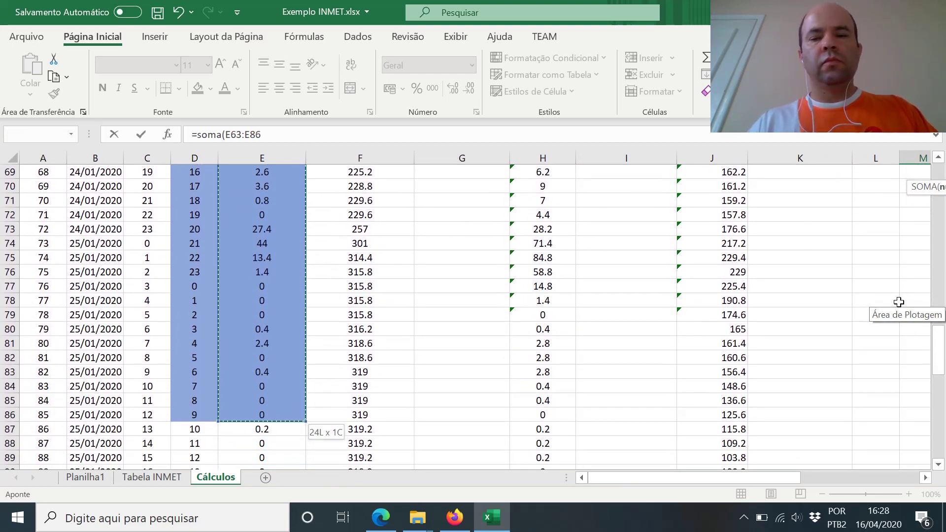
pyautogui.write(')')
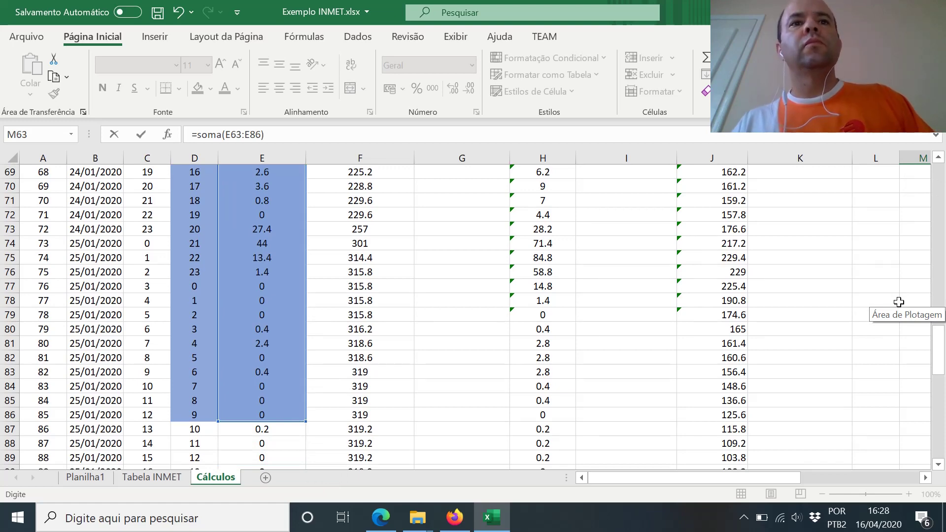
pyautogui.hotkey('ctrl', 'Return')
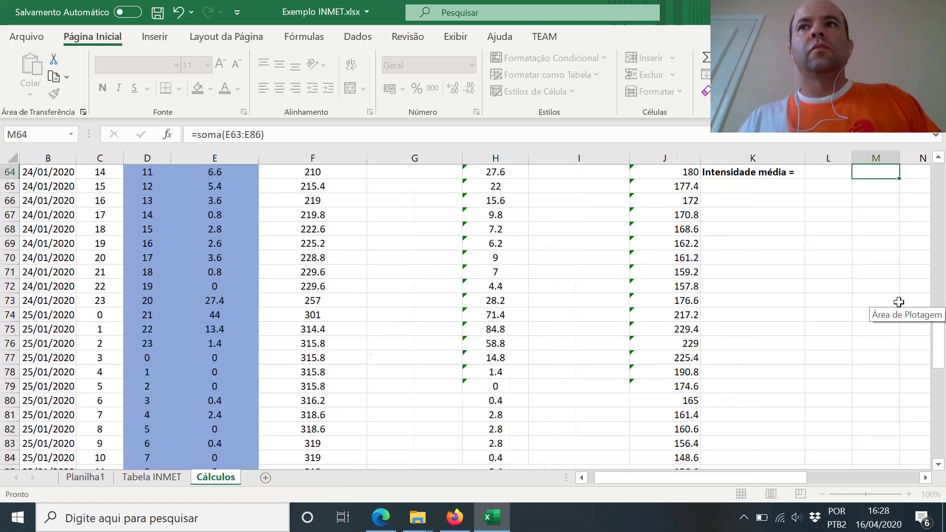
pyautogui.scroll(1, 899, 302)
pyautogui.press('Return')
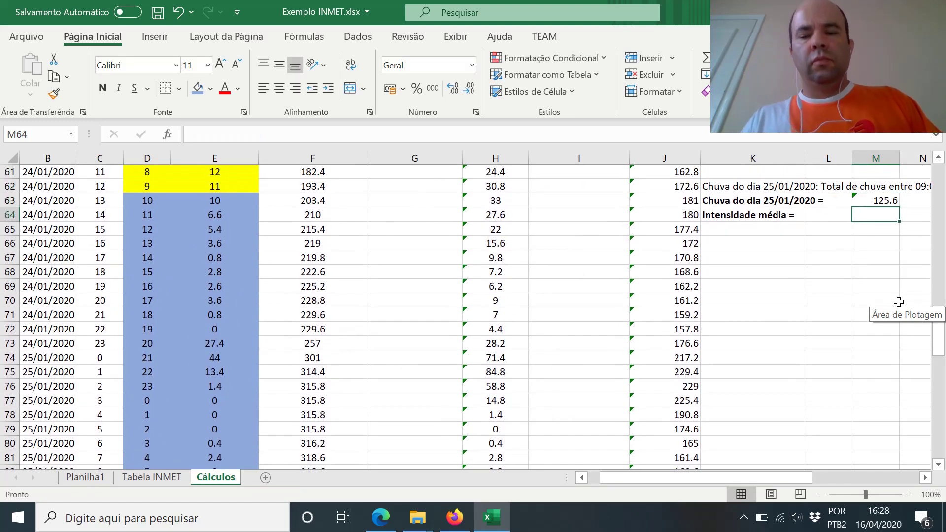
# Step: Calculate the 25/01/2020 average intensity in M64 with =M63/24
pyautogui.write('=')
pyautogui.press('Up')
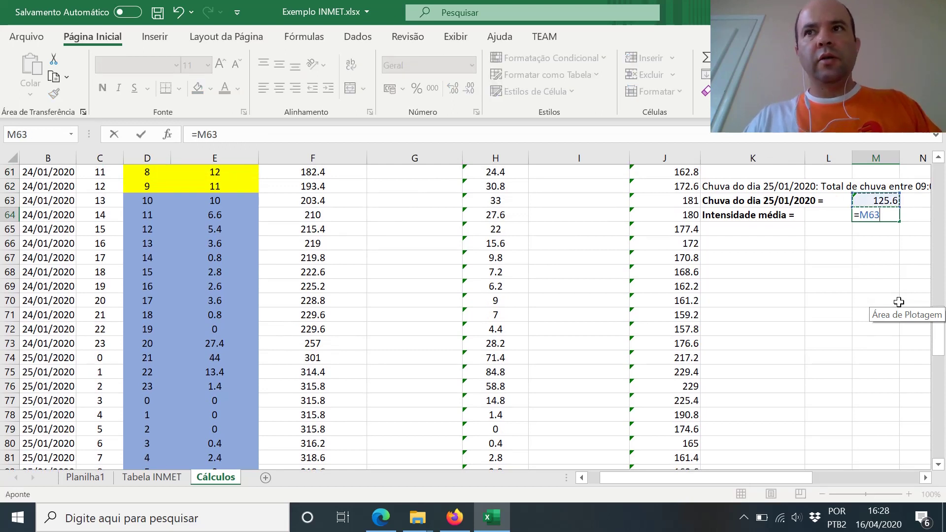
pyautogui.write('/24')
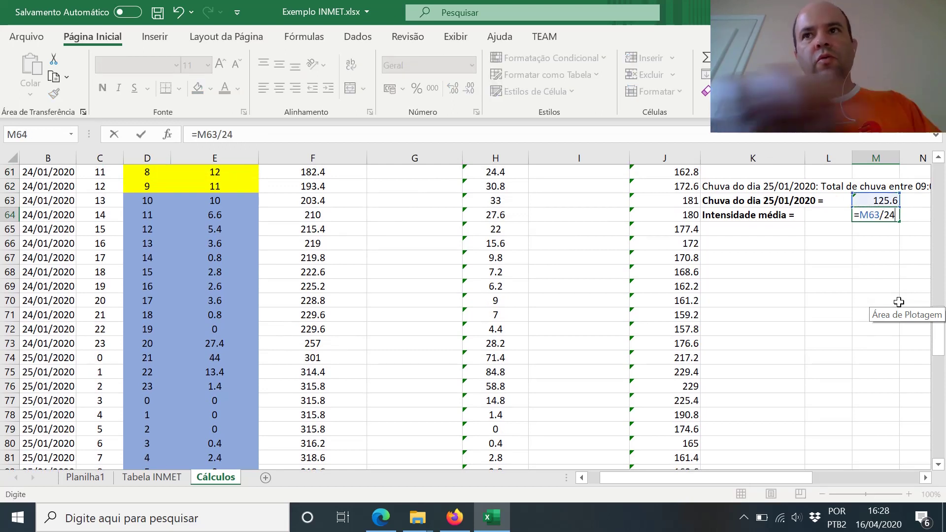
pyautogui.press('Return')
# Step: Add the units mm in N63 and mm/h in N64 beside the 25/01/2020 rainfall and average intensity
pyautogui.press('Up')
pyautogui.press('Right')
pyautogui.press('Up')
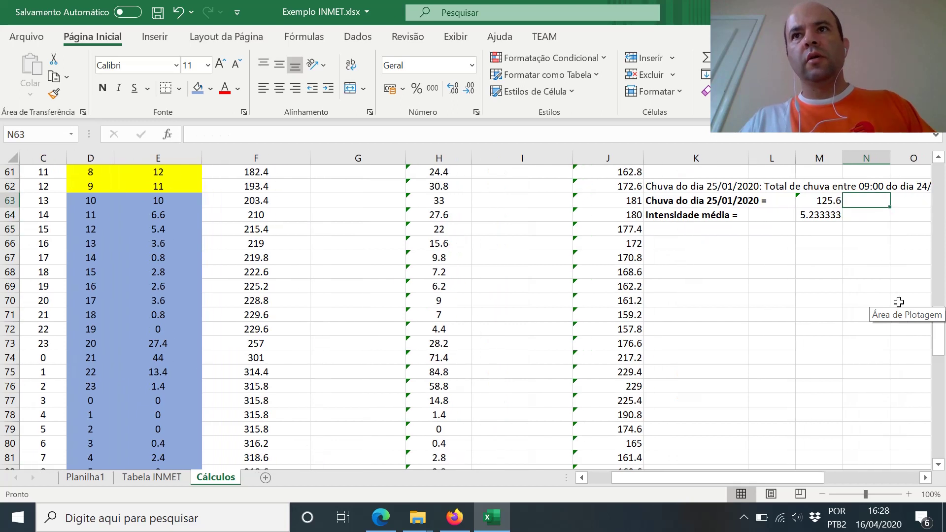
pyautogui.write('mm')
pyautogui.press('Return')
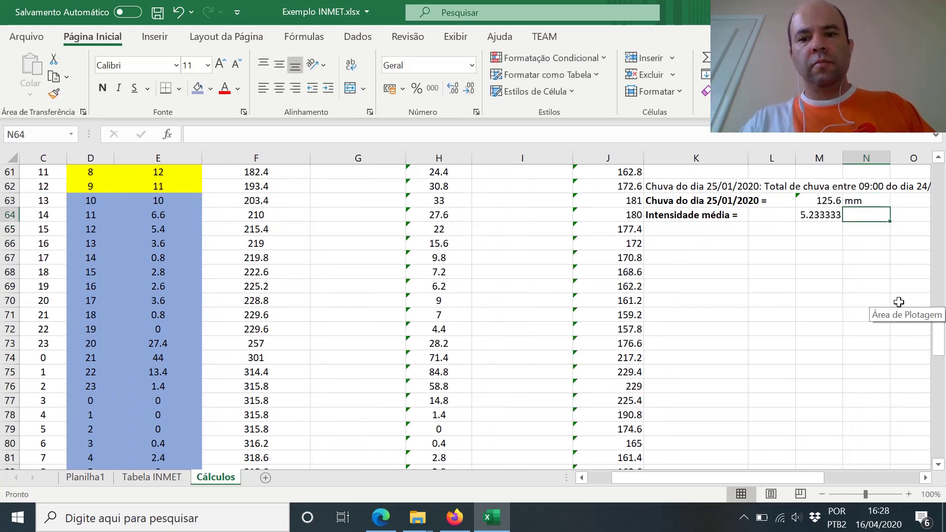
pyautogui.write('mm/')
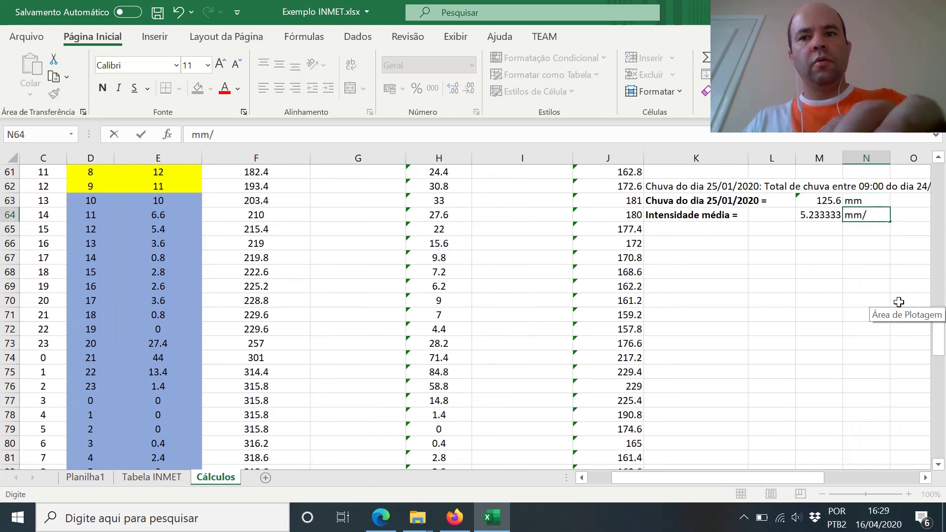
pyautogui.write('h')
pyautogui.press('Return')
# Step: Make the 25/01/2020 results and their units in M63:N64 bold
pyautogui.press('Up')
pyautogui.press('Left')
pyautogui.press('Left')
pyautogui.press('Up')
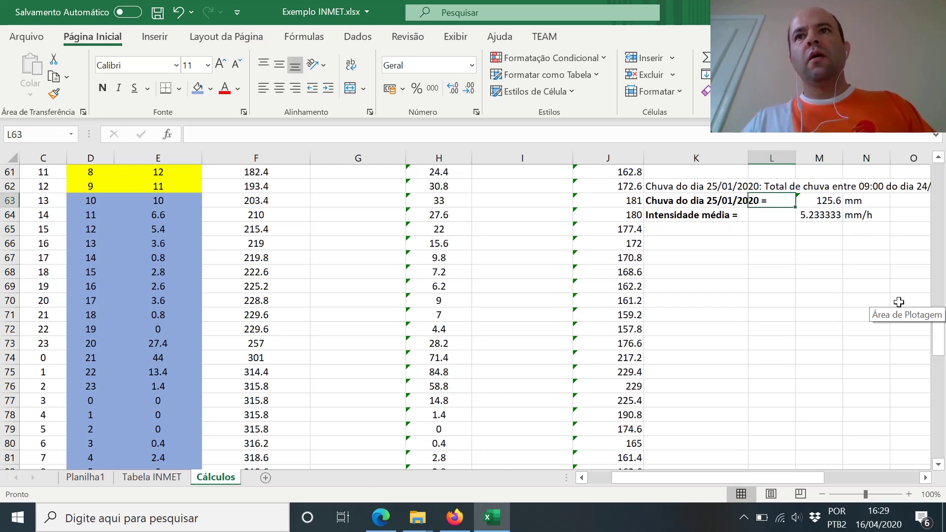
pyautogui.press('Right')
pyautogui.hotkey('shift', 'Down')
pyautogui.hotkey('shift', 'Right')
pyautogui.hotkey('ctrl', 'n')
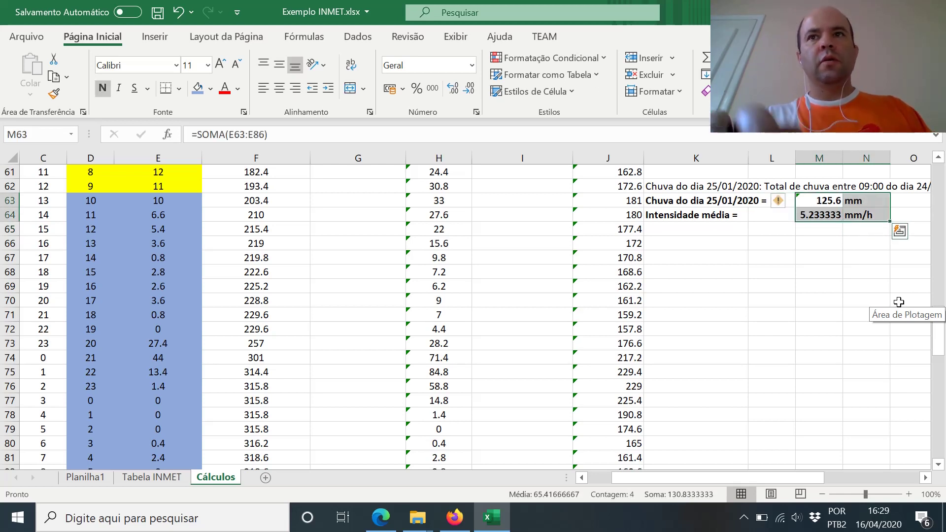
pyautogui.press('Up')
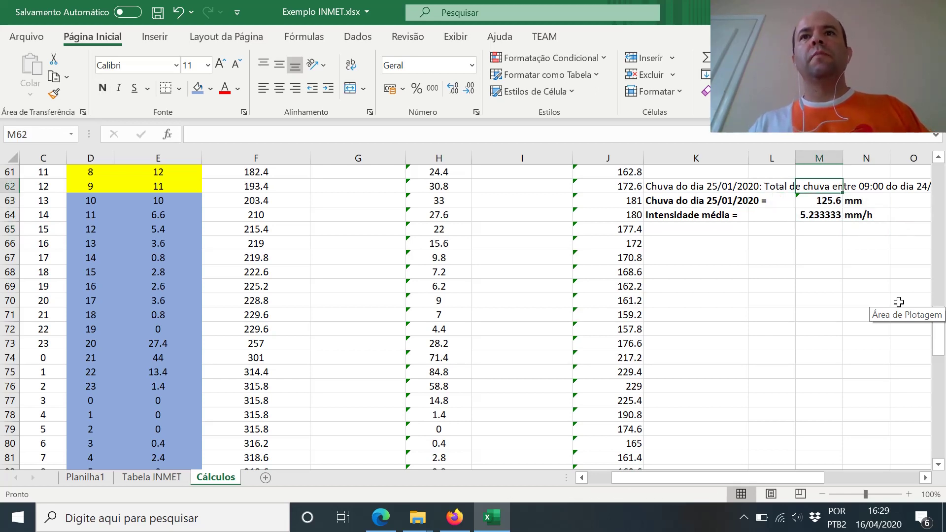
pyautogui.press('Down')
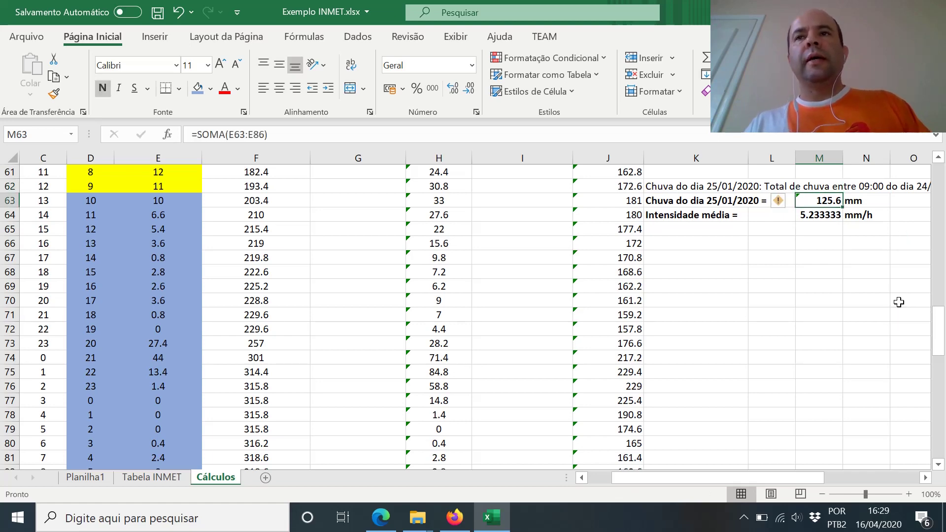
# Step: Review the maximum rainfall results in row 2 and the 24/01/2020 daily results in rows 38 to 40
pyautogui.press('pageup')
pyautogui.press('pageup')
pyautogui.scroll(6, 900, 306)
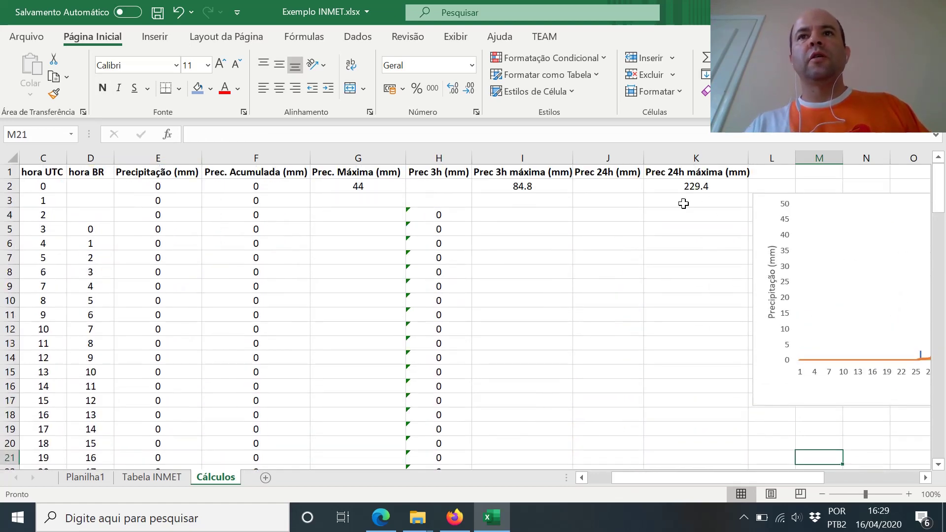
pyautogui.click(672, 189)
pyautogui.scroll(-7, 672, 190)
pyautogui.click(672, 190)
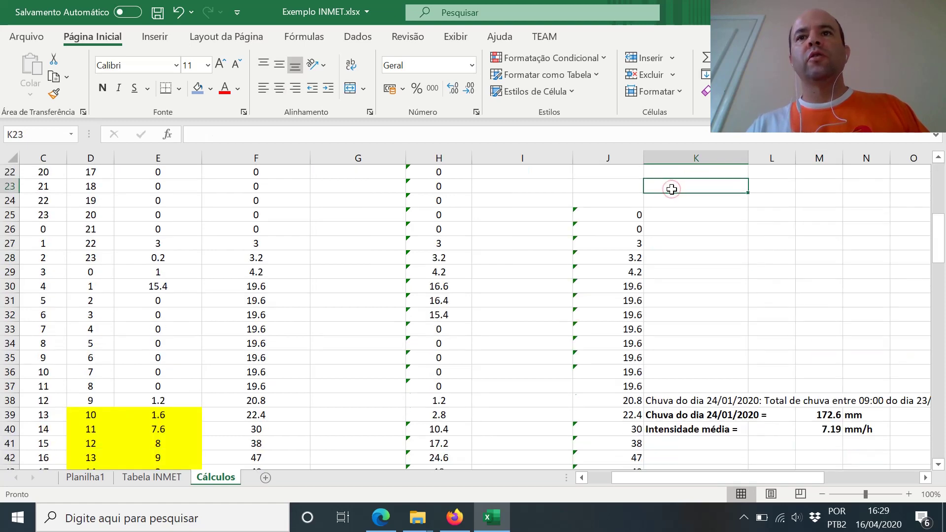
pyautogui.press('Down')
pyautogui.press('Down')
pyautogui.press('Down')
pyautogui.press('Down')
pyautogui.press('Down')
pyautogui.press('Down')
pyautogui.press('Down')
pyautogui.press('Down')
pyautogui.press('Down')
pyautogui.press('Down')
pyautogui.press('Down')
pyautogui.press('Down')
pyautogui.press('Down')
pyautogui.press('Down')
pyautogui.press('Down')
pyautogui.press('Down')
pyautogui.press('Down')
pyautogui.press('Down')
pyautogui.press('Down')
pyautogui.press('Down')
pyautogui.press('Down')
pyautogui.press('Down')
pyautogui.press('Down')
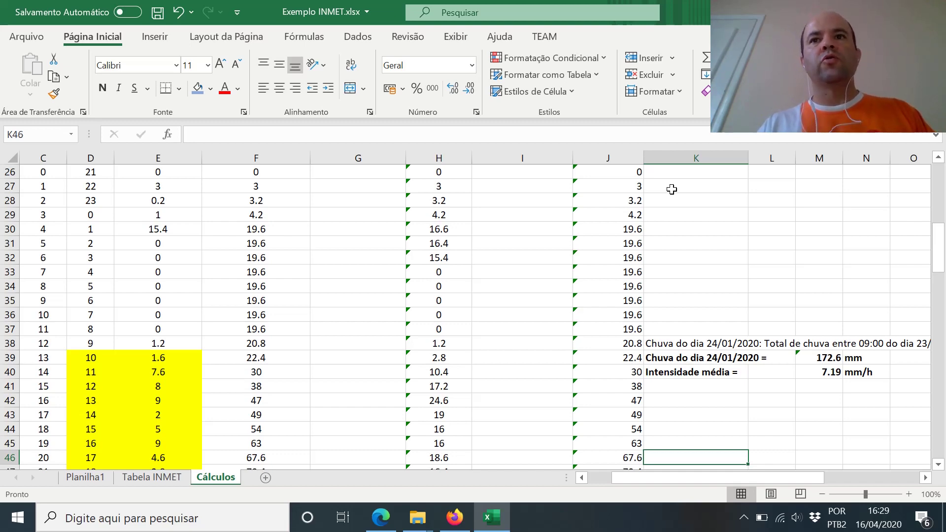
pyautogui.press('pageup')
pyautogui.press('pageup')
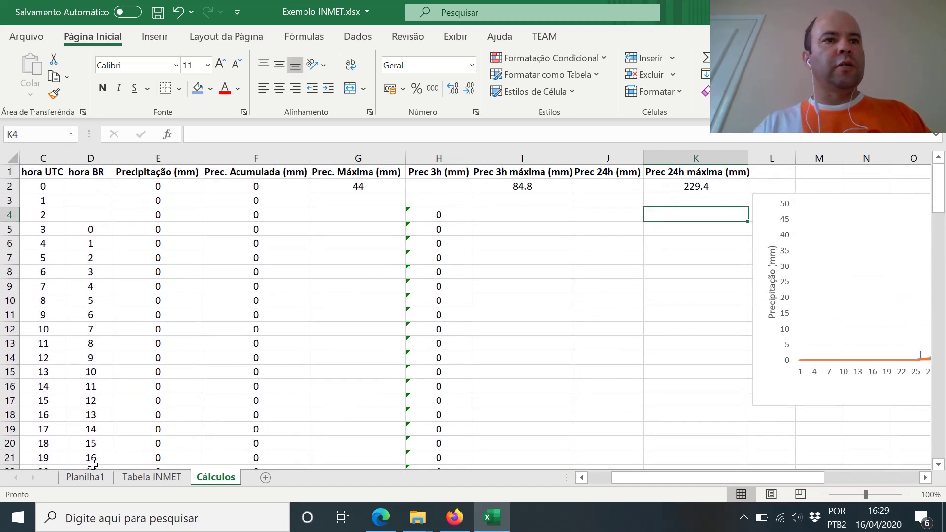
# Step: Check the exercise questions a) to e) on the Planilha1 sheet and return to the Cálculos sheet
pyautogui.click(85, 478)
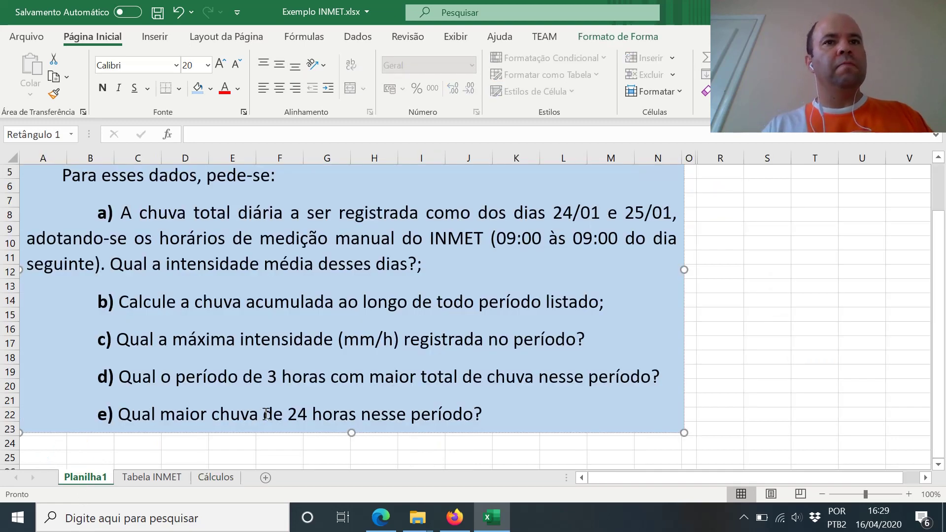
pyautogui.click(212, 478)
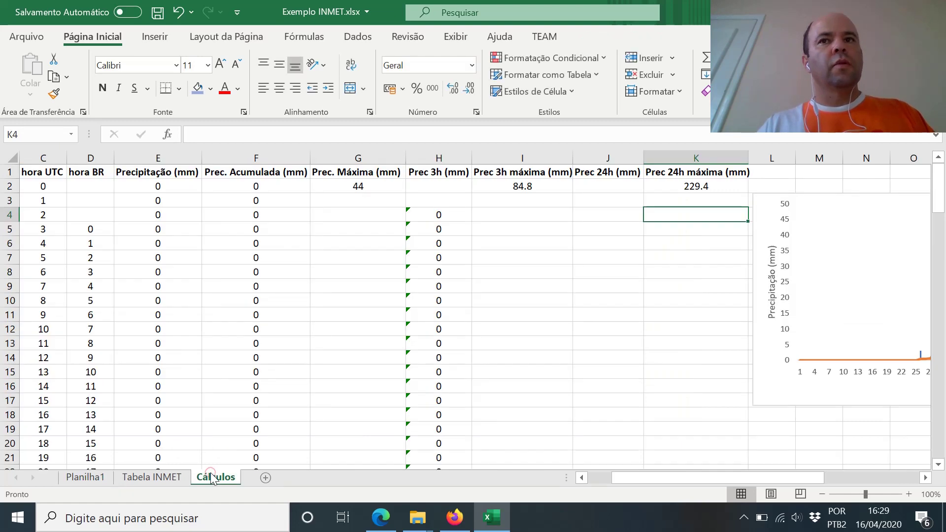
pyautogui.click(532, 237)
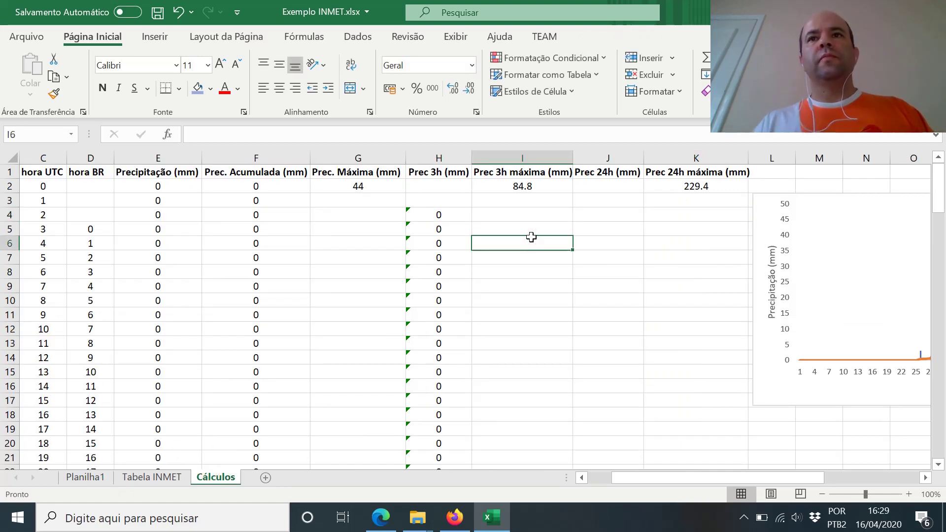